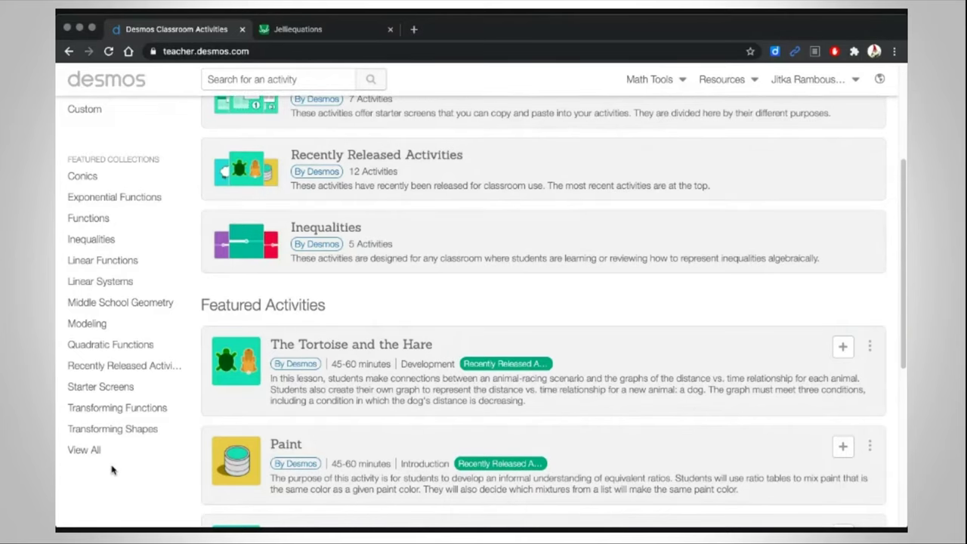
# Look over the featured content on the home page and open the list of custom activities.
pyautogui.scroll(5, 93, 456)
pyautogui.scroll(-2, 92, 459)
pyautogui.scroll(2, 93, 459)
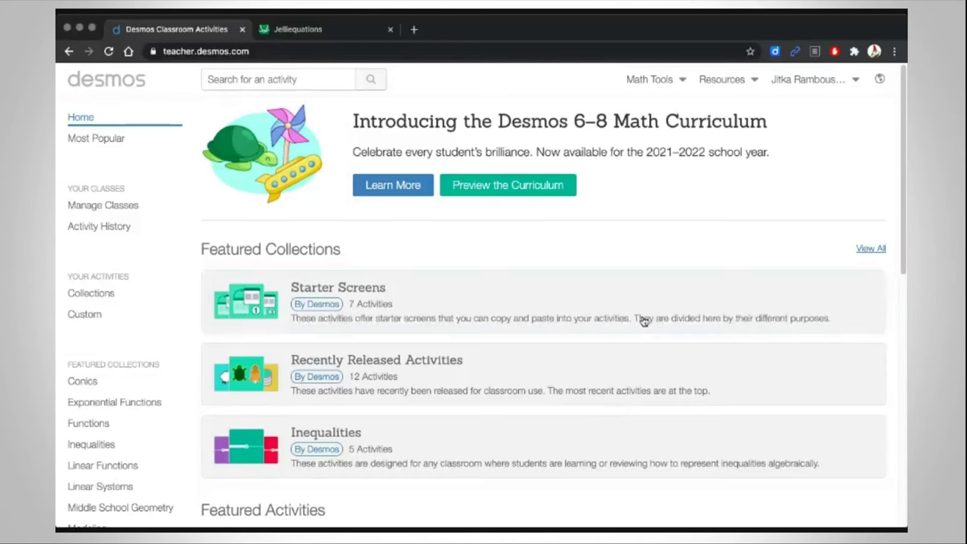
pyautogui.click(643, 320)
pyautogui.click(88, 316)
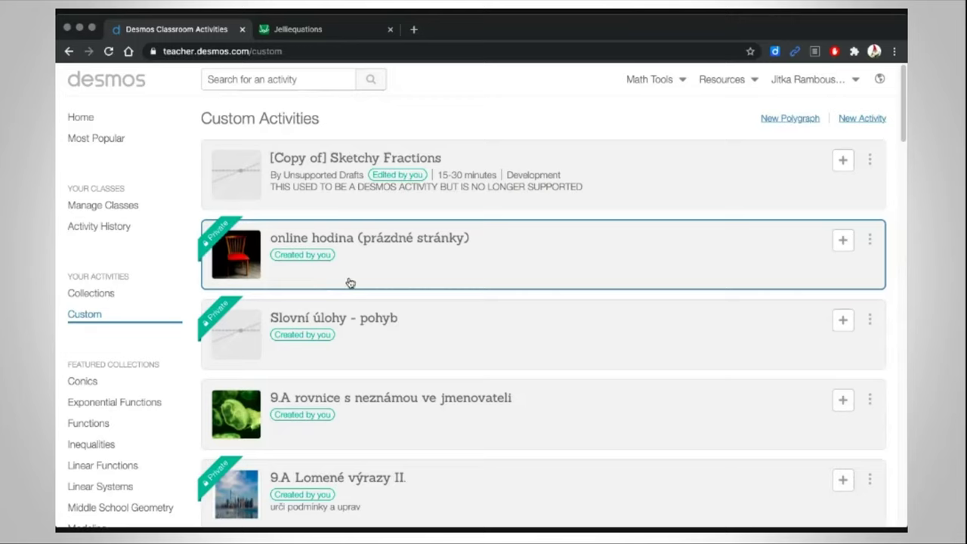
# Find the custom activity "školení - ukázka možností Desmos" and open its details page.
pyautogui.scroll(-5, 439, 348)
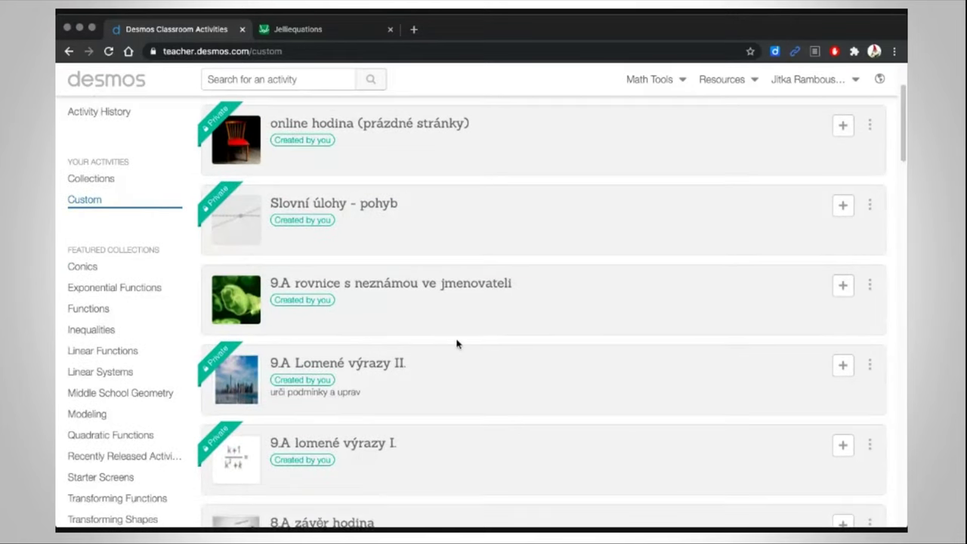
pyautogui.scroll(-4, 458, 345)
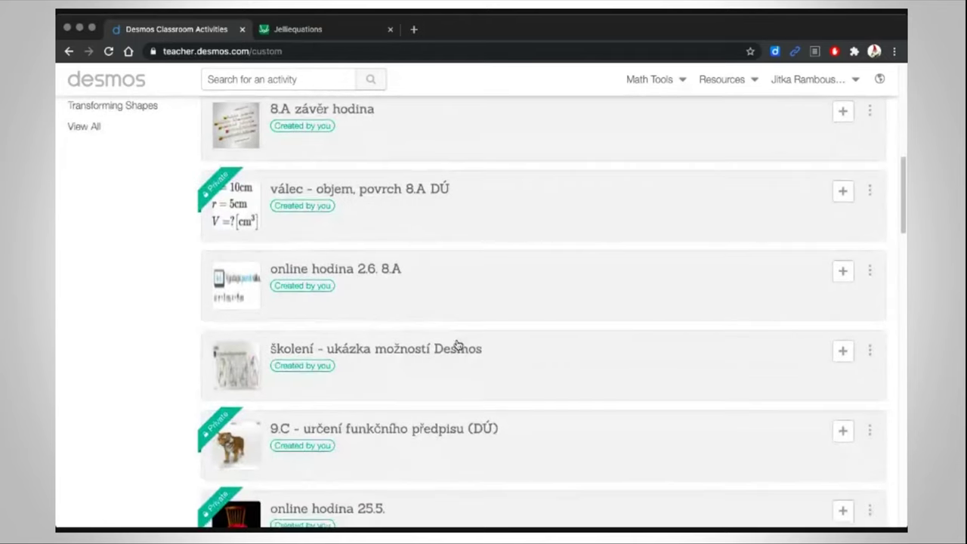
pyautogui.scroll(-2, 458, 345)
pyautogui.scroll(-1, 458, 345)
pyautogui.click(403, 218)
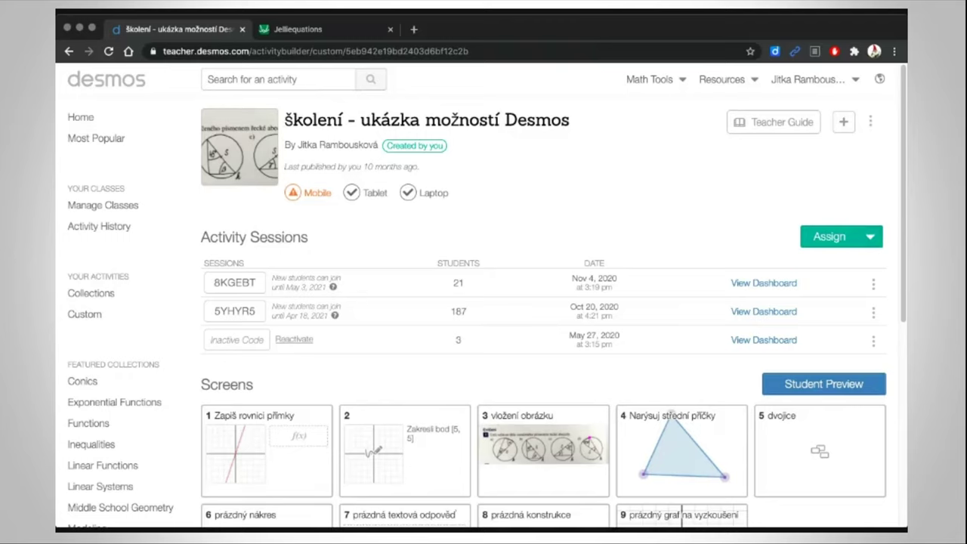
# Create a single session invitation code for the activity, active for 48 hours.
pyautogui.click(870, 237)
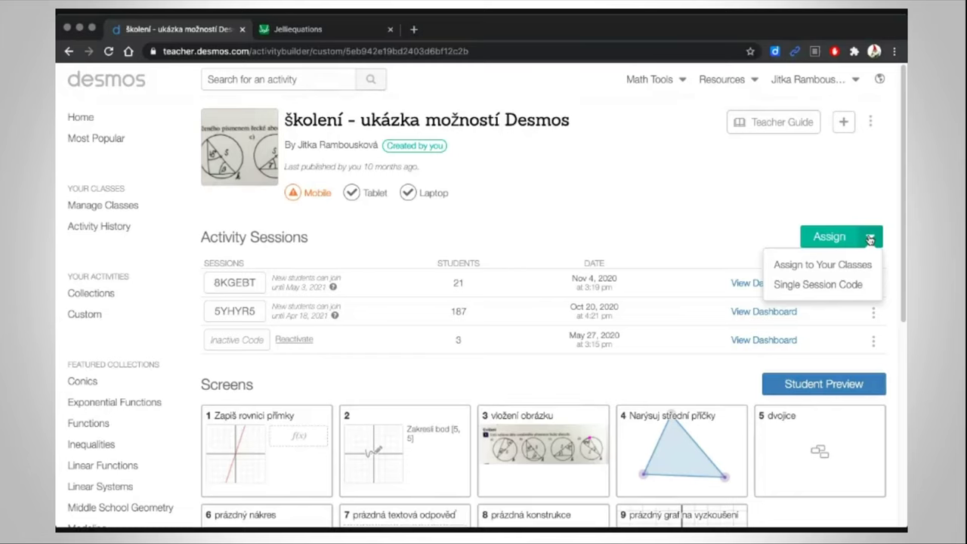
pyautogui.click(824, 292)
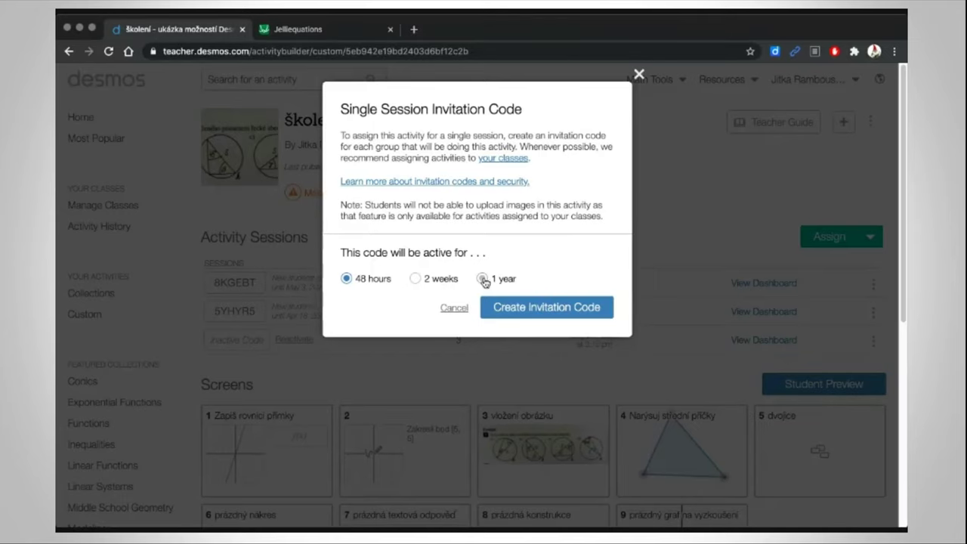
pyautogui.click(548, 308)
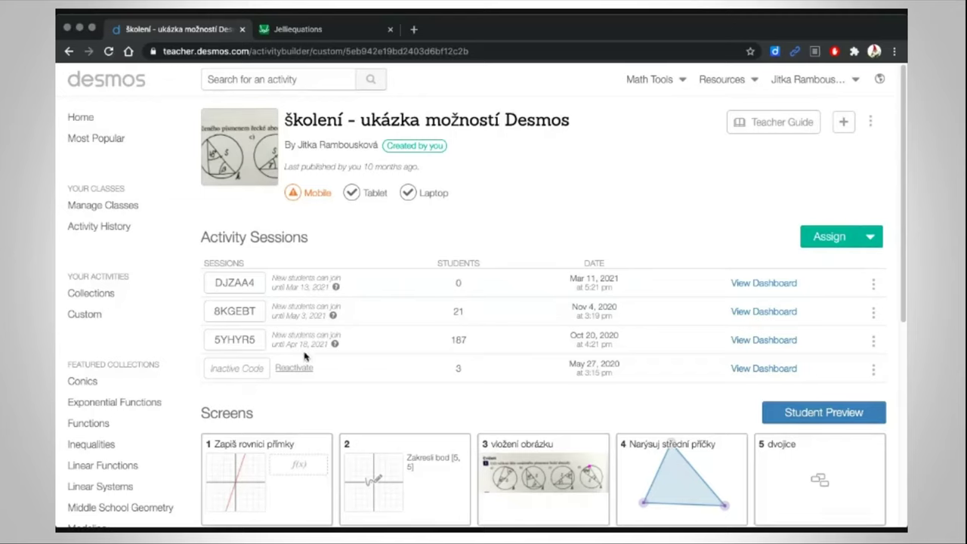
# Copy the student invitation link from the newest session's dashboard and close the invitation dialog.
pyautogui.click(753, 284)
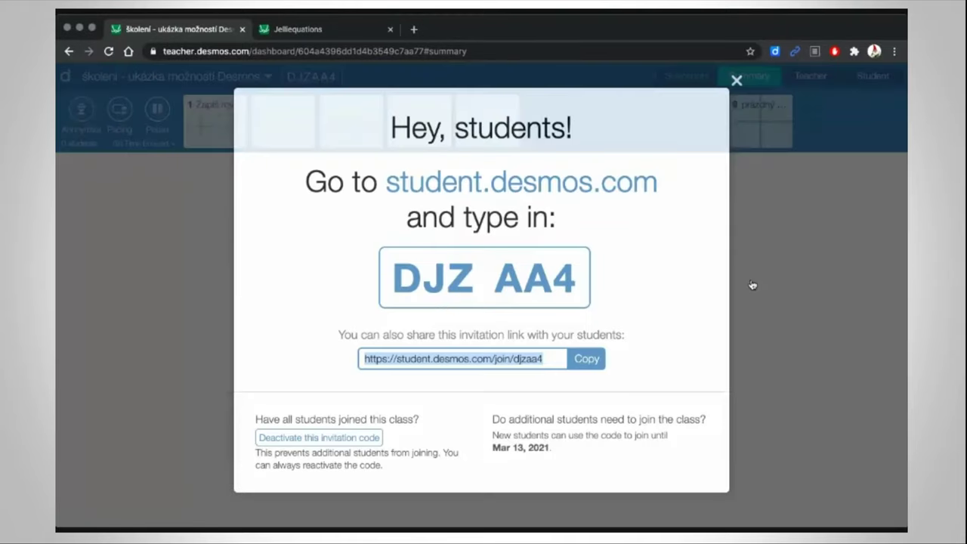
pyautogui.click(587, 365)
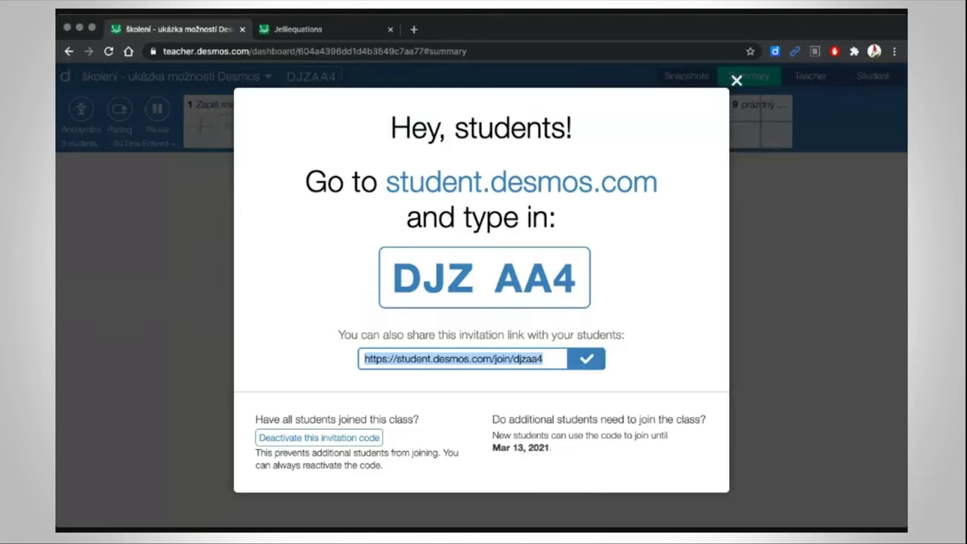
pyautogui.press('super+Tab')
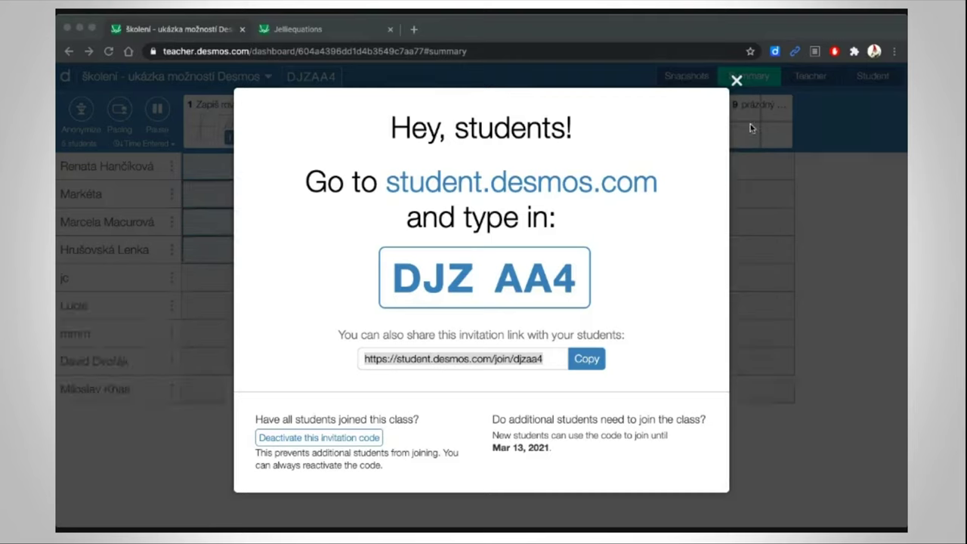
pyautogui.click(737, 81)
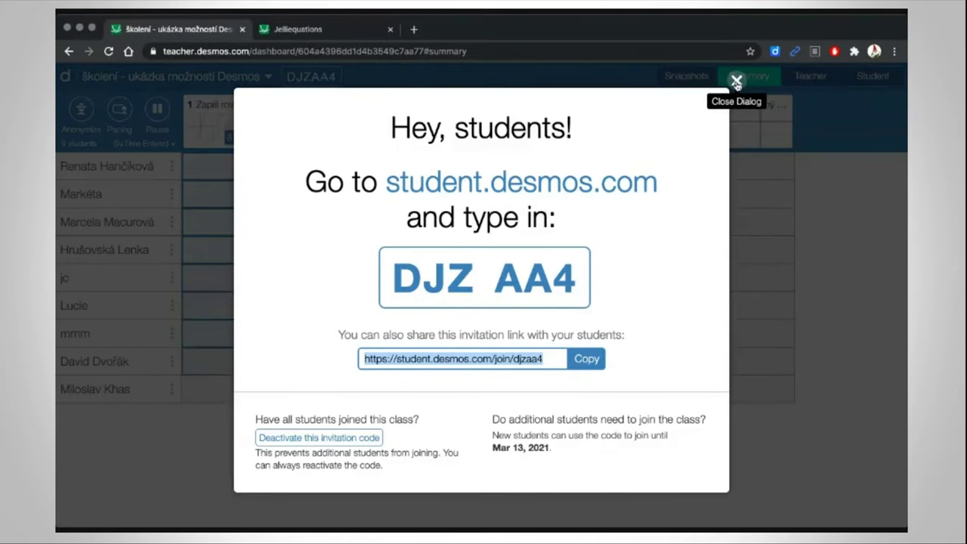
pyautogui.click(737, 81)
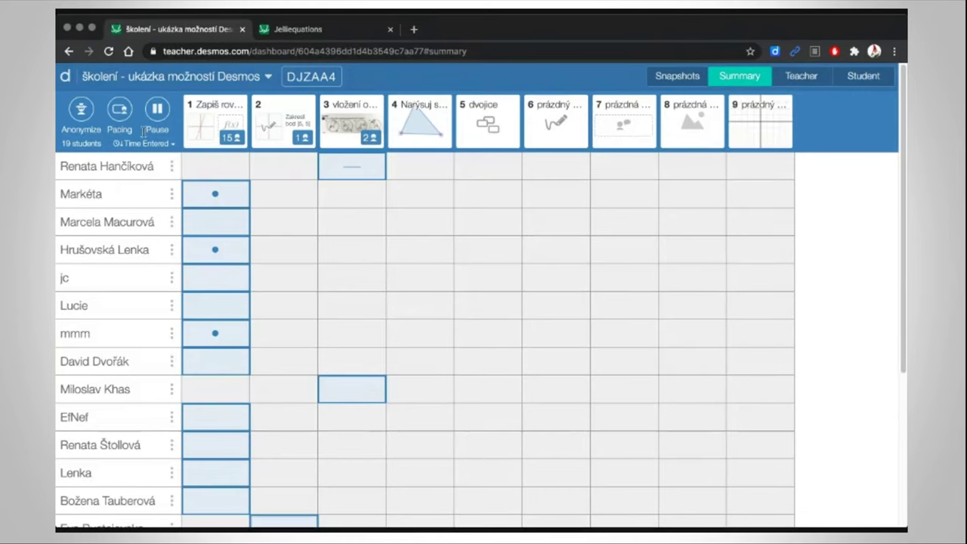
# Anonymize the student names and review everyone's progress across the nine screens in the summary grid.
pyautogui.click(82, 110)
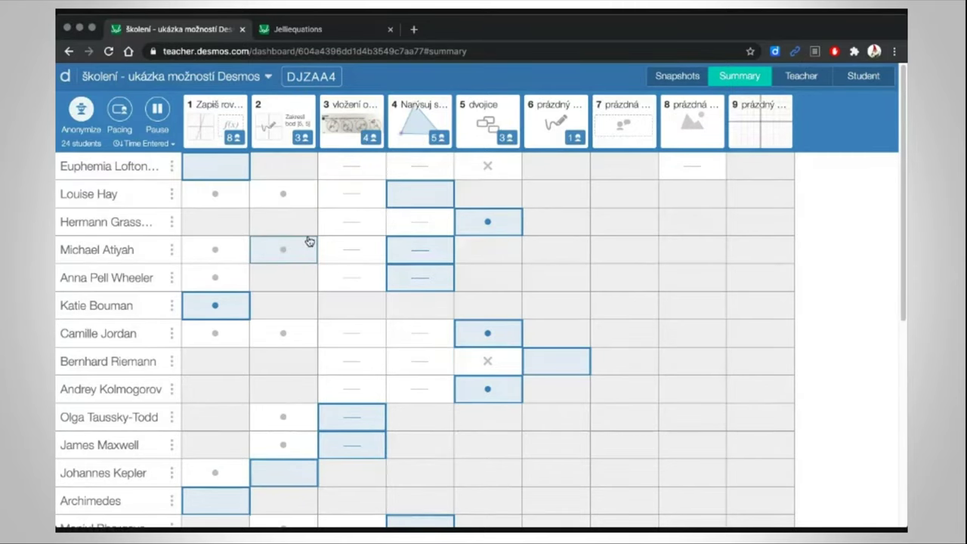
pyautogui.scroll(-3, 309, 241)
pyautogui.scroll(-5, 309, 242)
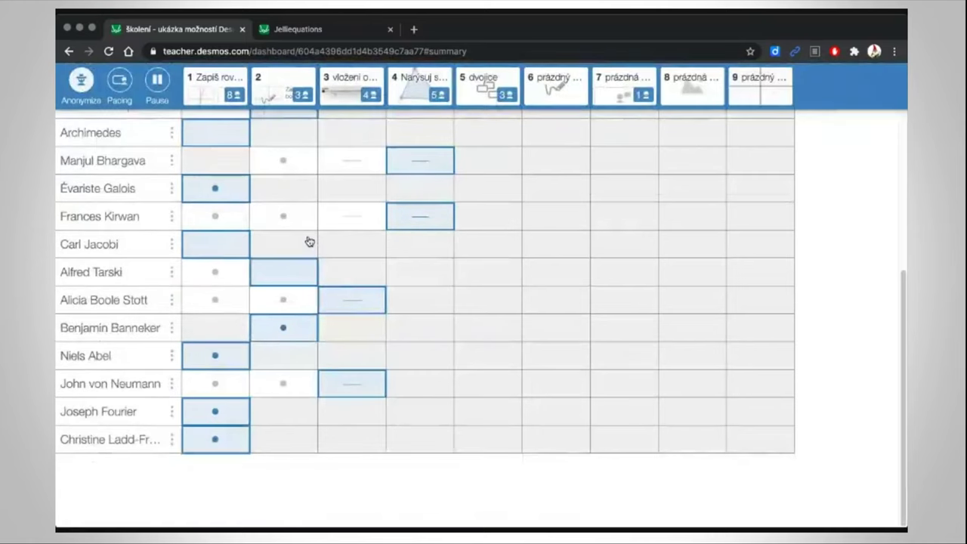
pyautogui.scroll(6, 309, 241)
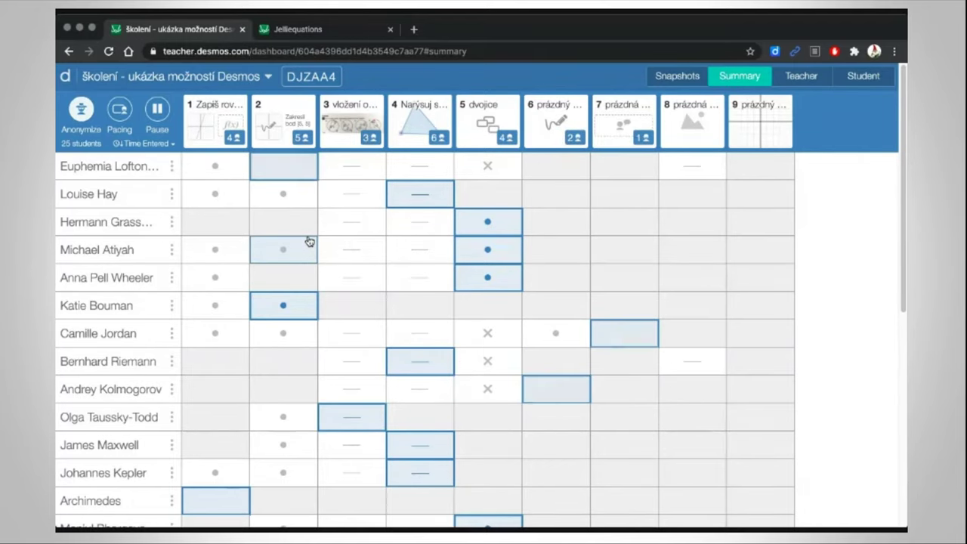
pyautogui.scroll(-5, 690, 324)
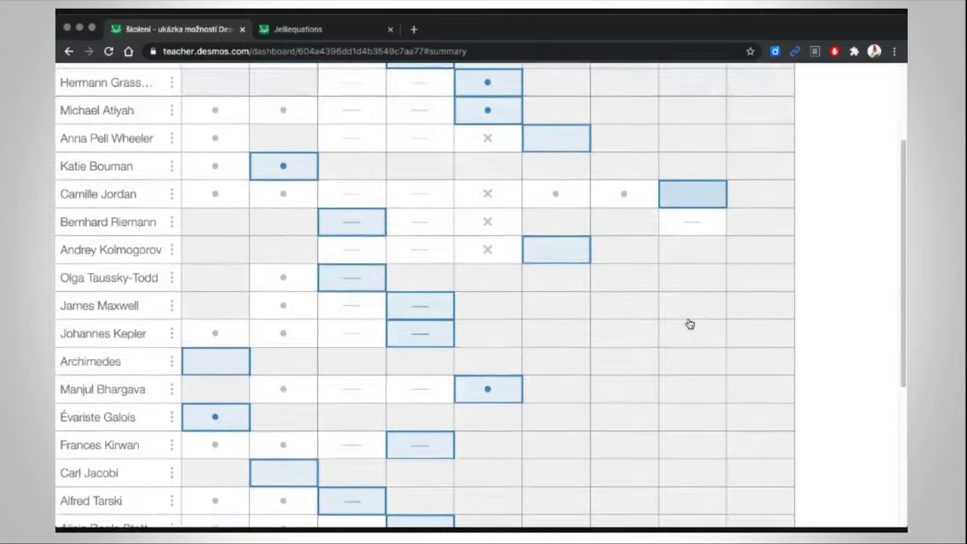
pyautogui.scroll(-5, 691, 324)
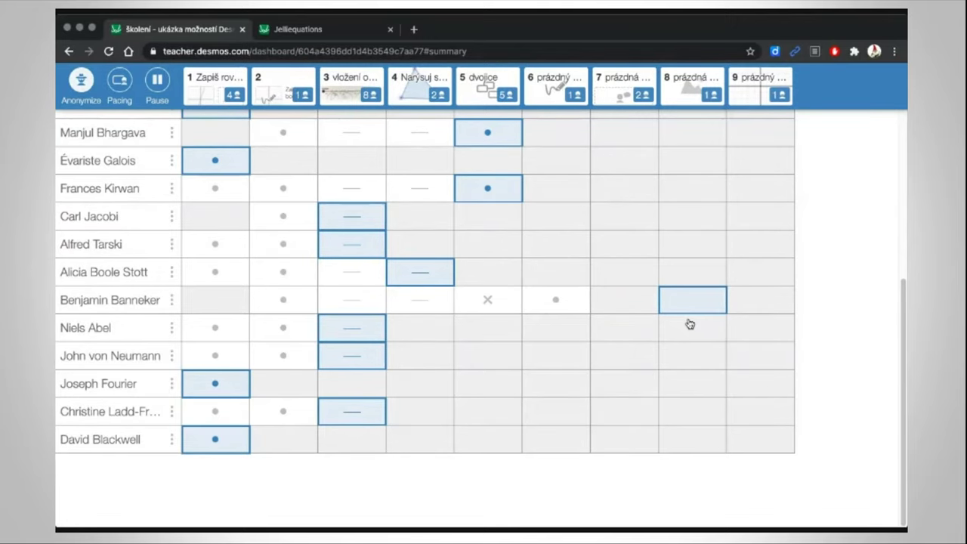
pyautogui.scroll(3, 532, 306)
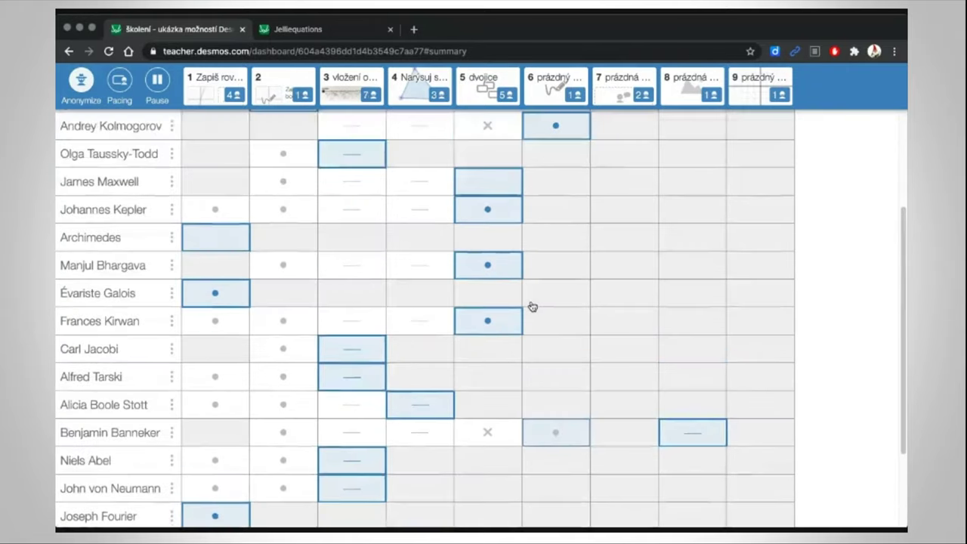
pyautogui.scroll(6, 533, 306)
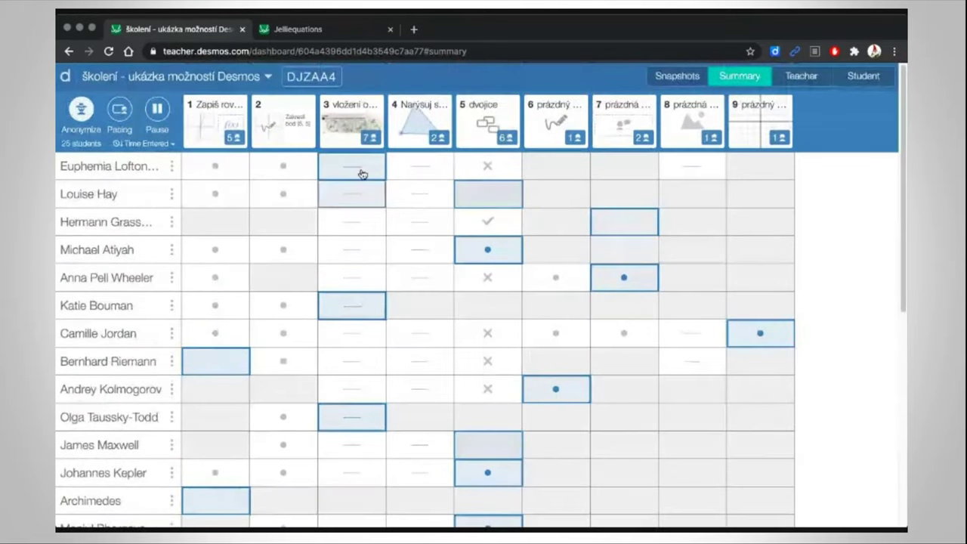
# Pause the activity for the whole class and check the students' progress in the summary grid.
pyautogui.click(158, 110)
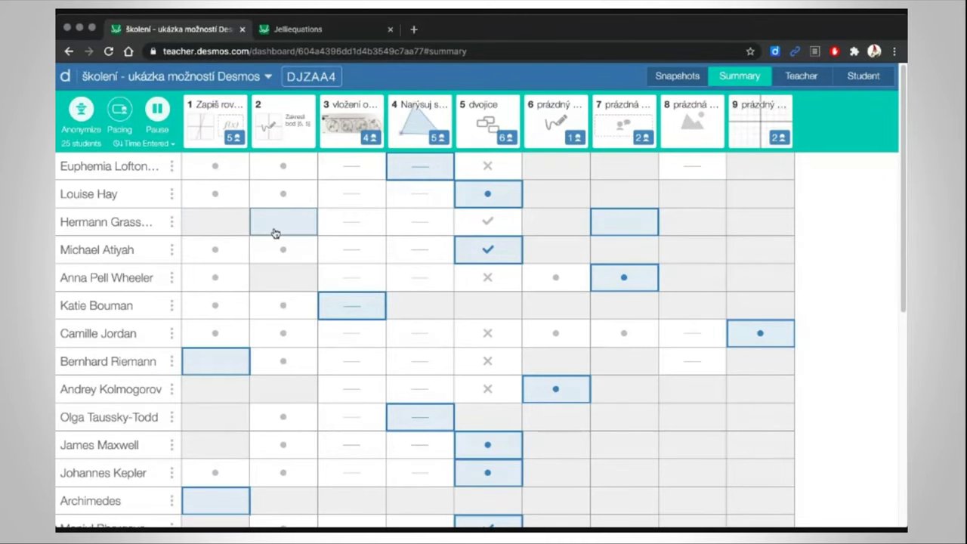
pyautogui.scroll(-1, 406, 252)
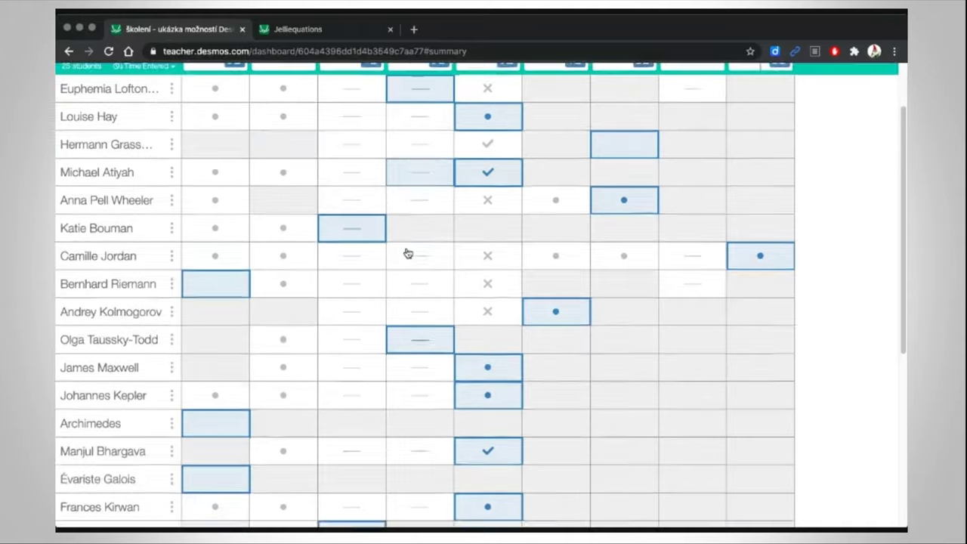
pyautogui.scroll(-2, 406, 252)
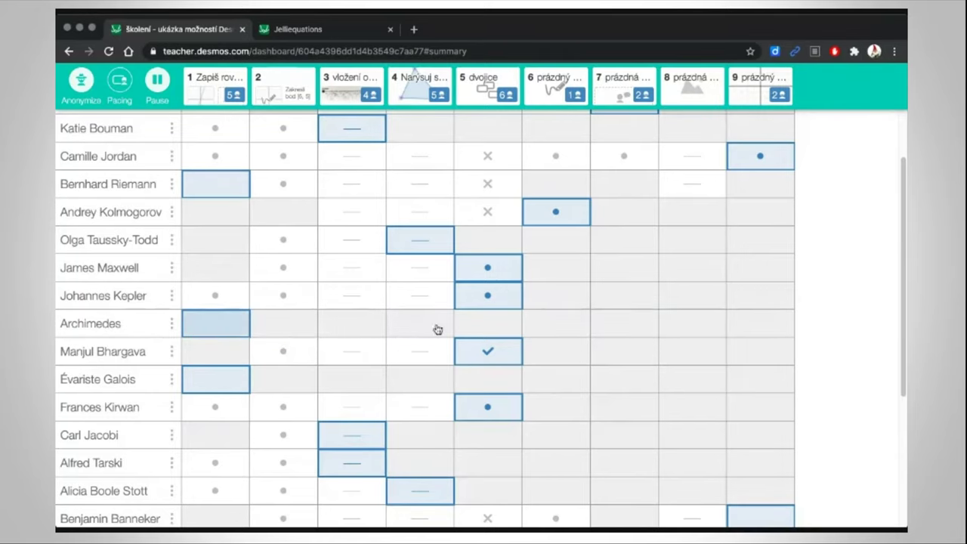
pyautogui.scroll(-5, 557, 385)
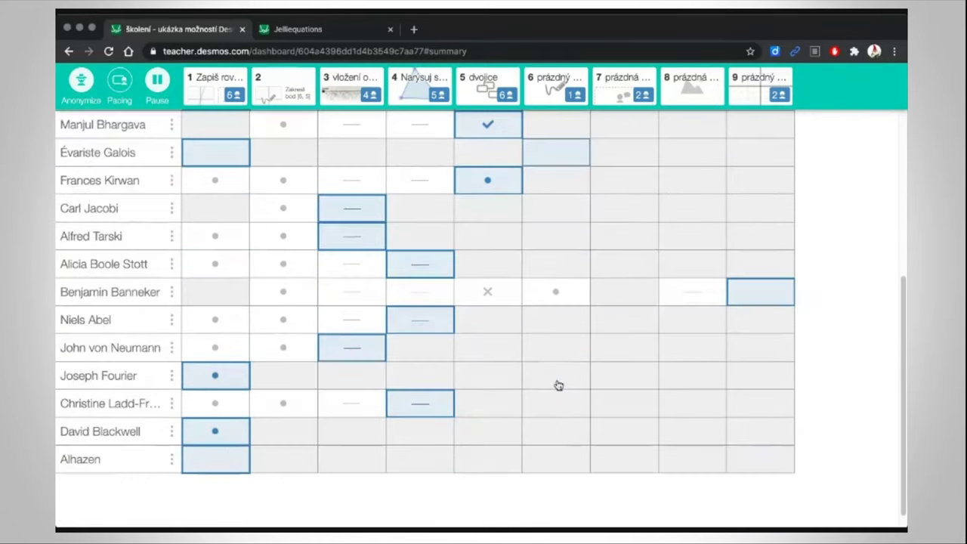
pyautogui.scroll(10, 650, 389)
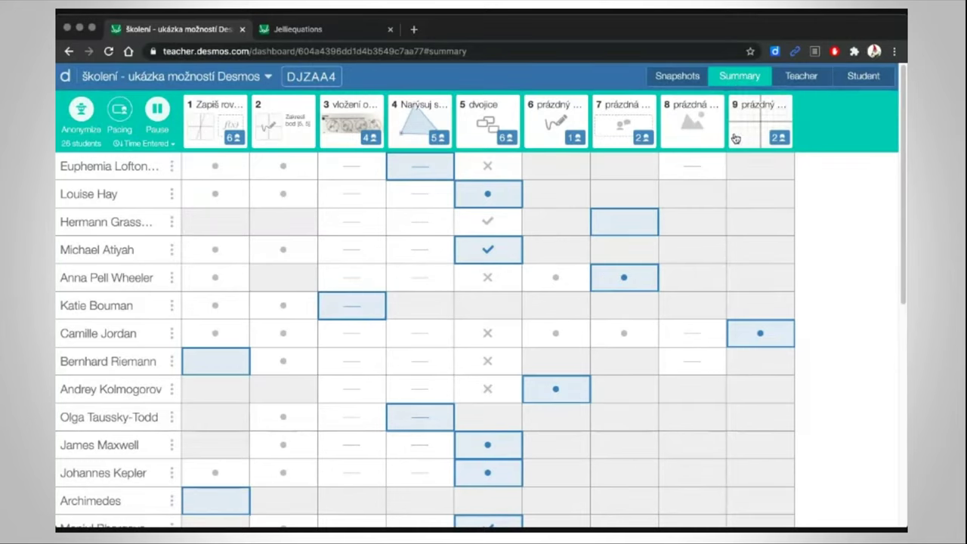
# Examine the individual student responses to screen 1, "Zapiš rovnici přímky", in the teacher view.
pyautogui.click(808, 79)
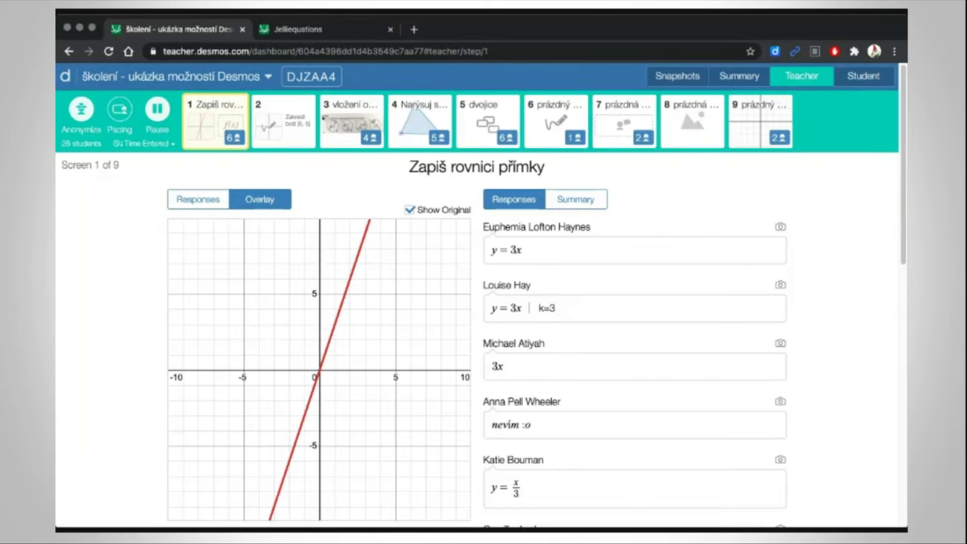
pyautogui.scroll(-1, 872, 266)
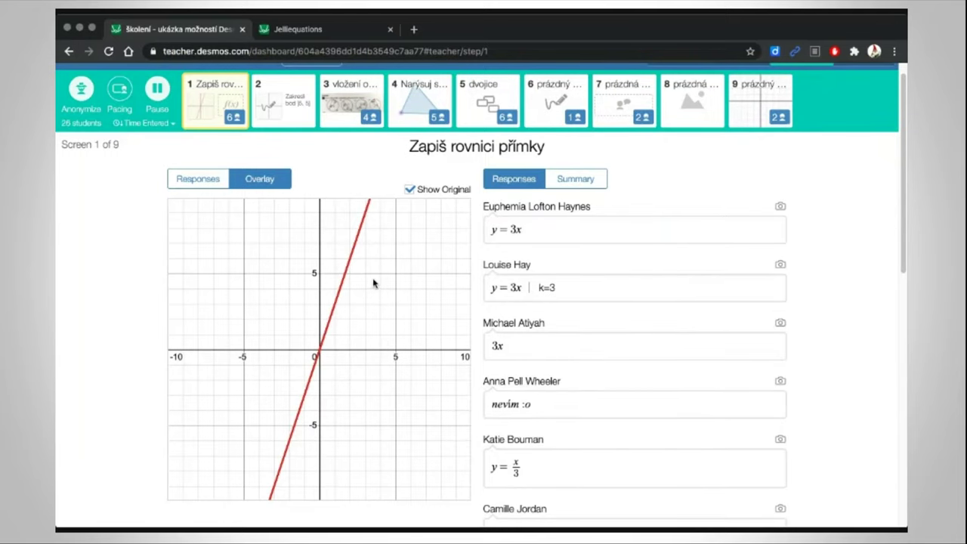
pyautogui.scroll(-2, 641, 258)
pyautogui.scroll(-2, 642, 258)
pyautogui.scroll(-3, 641, 257)
pyautogui.scroll(-3, 643, 261)
pyautogui.scroll(8, 642, 261)
pyautogui.scroll(-3, 642, 262)
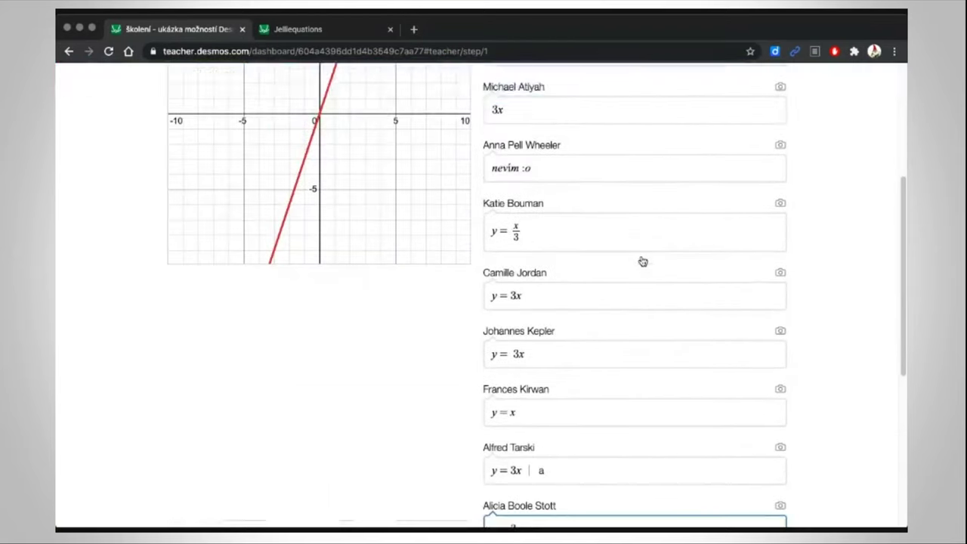
pyautogui.scroll(-4, 702, 287)
pyautogui.scroll(-2, 702, 287)
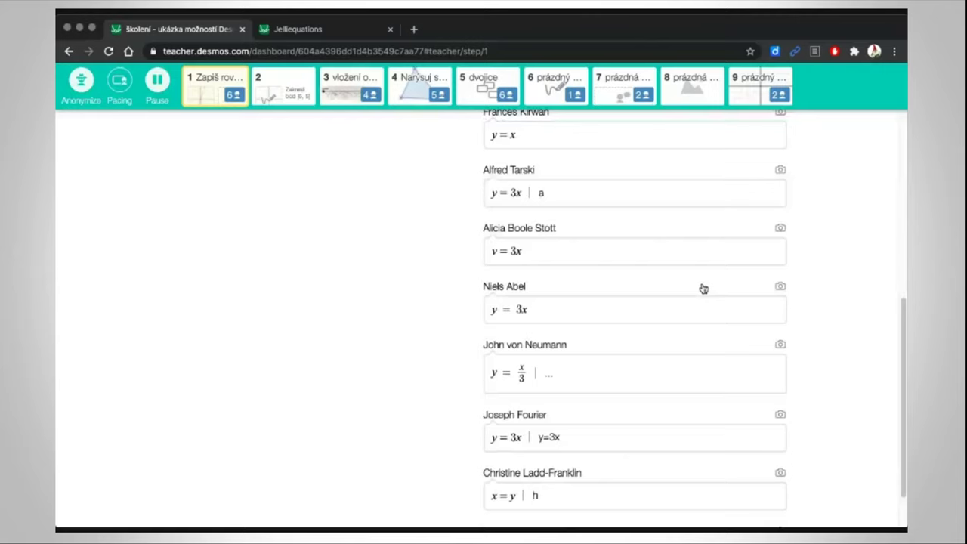
pyautogui.scroll(-2, 702, 287)
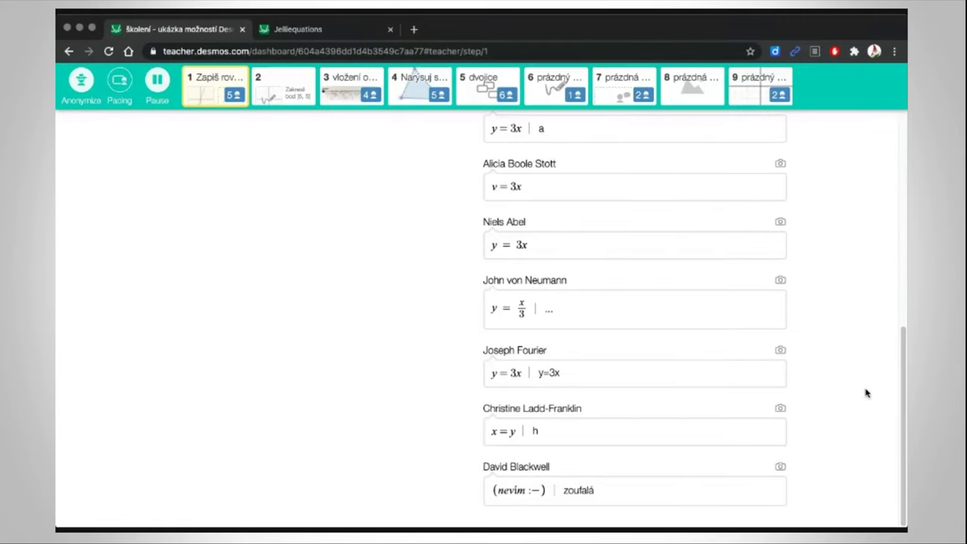
pyautogui.scroll(15, 644, 373)
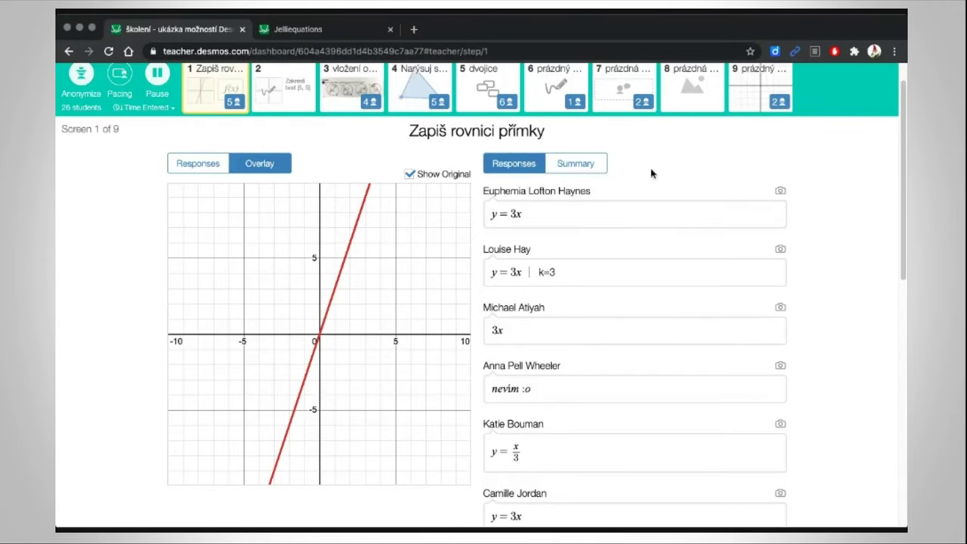
# Group the screen 1 equations by expression and compare the graph's individual responses with its overlay.
pyautogui.click(572, 164)
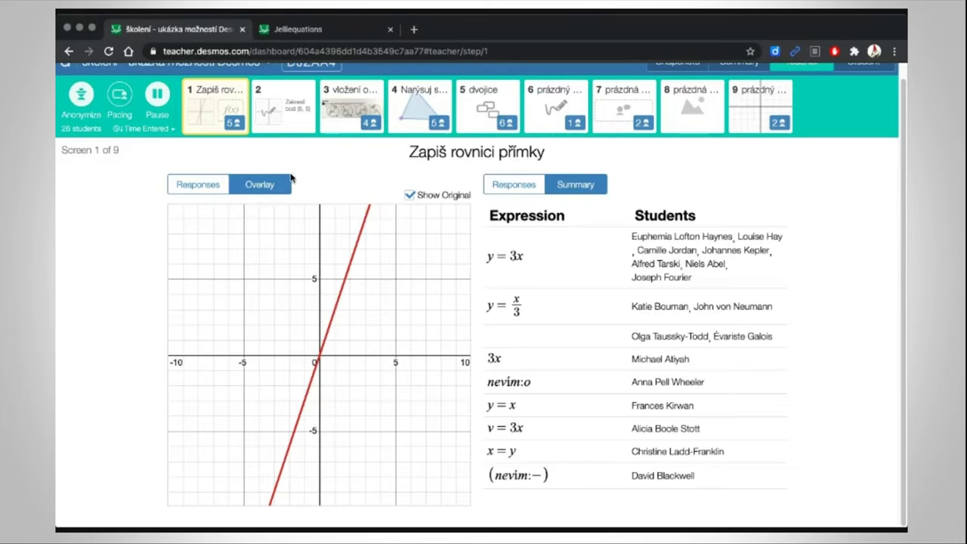
pyautogui.click(208, 186)
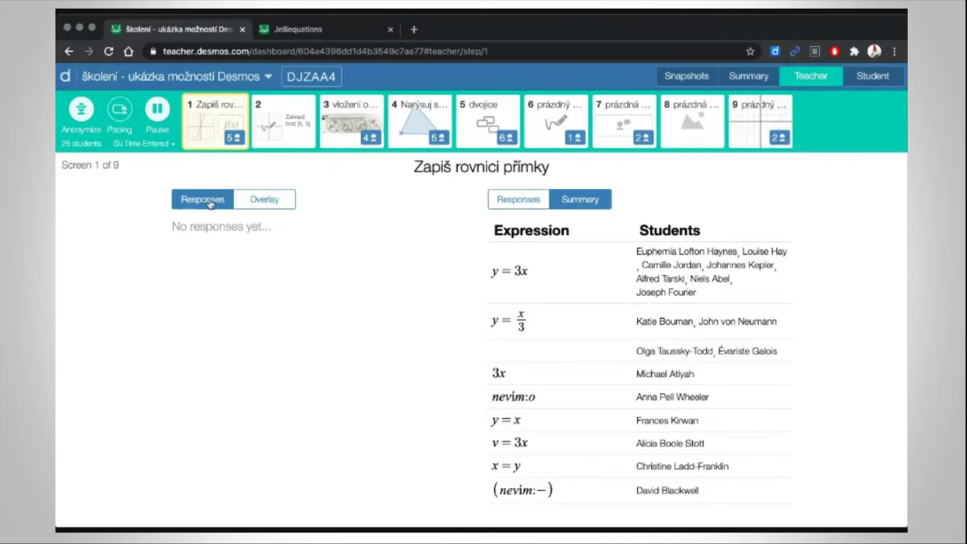
pyautogui.click(262, 206)
# Examine the individual student responses to screen 2, "Zakresli bod [5, 5]", and compare them in the overlay.
pyautogui.click(283, 132)
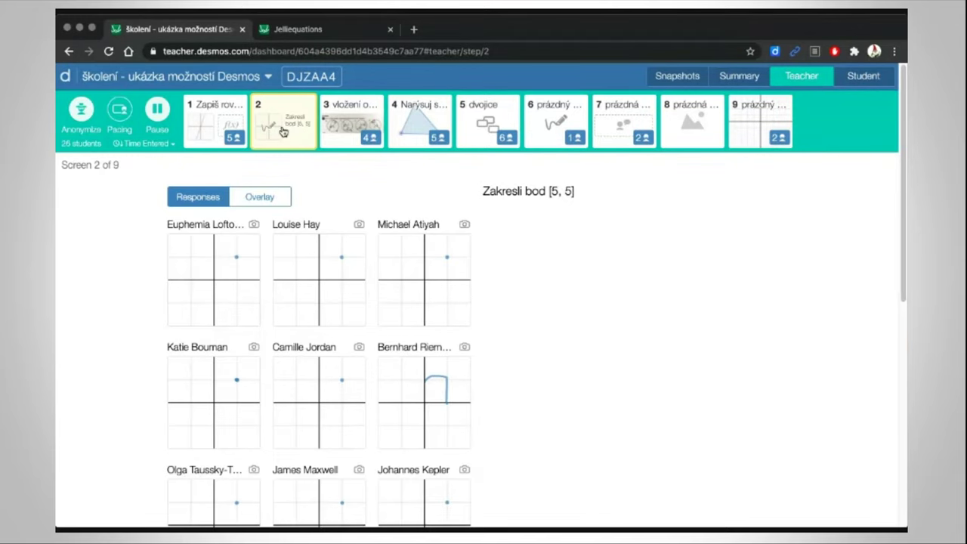
pyautogui.scroll(-1, 310, 266)
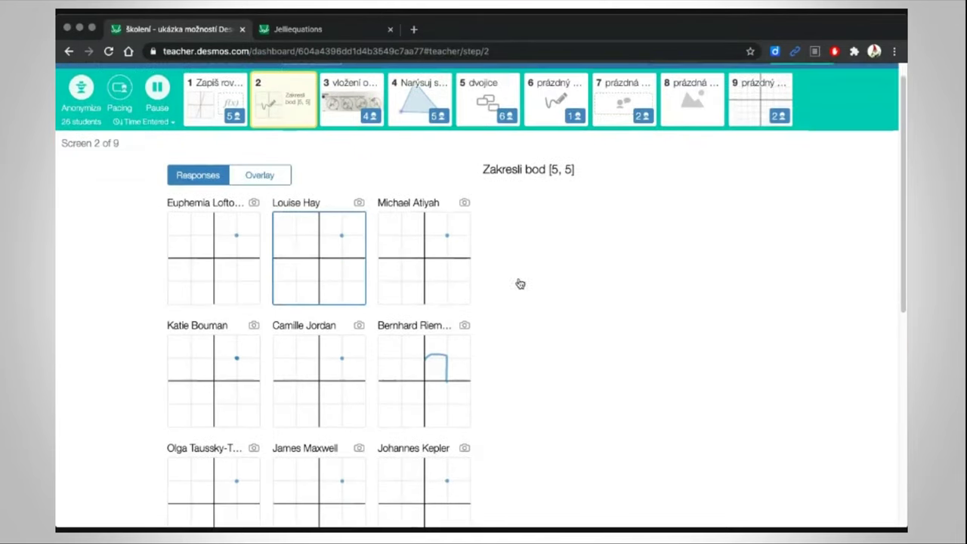
pyautogui.scroll(-2, 552, 274)
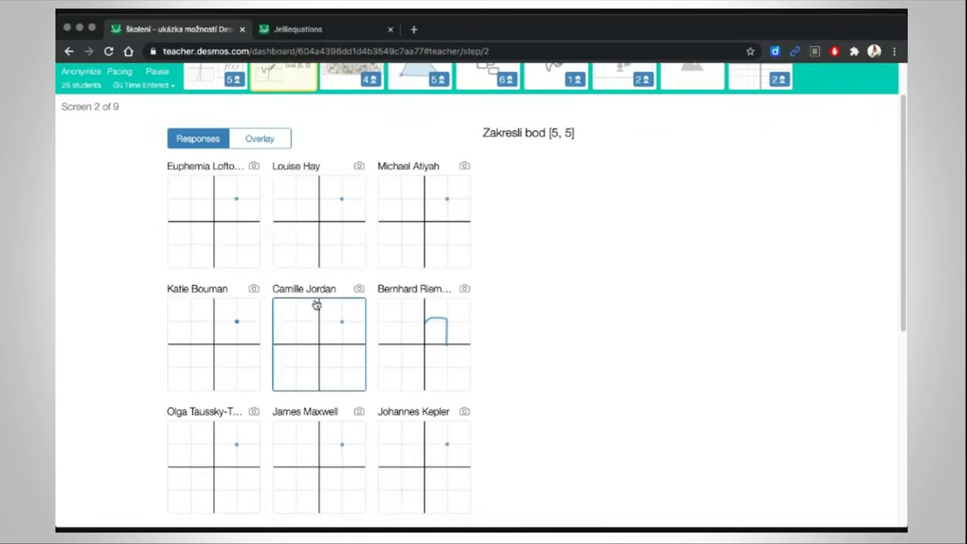
pyautogui.click(259, 140)
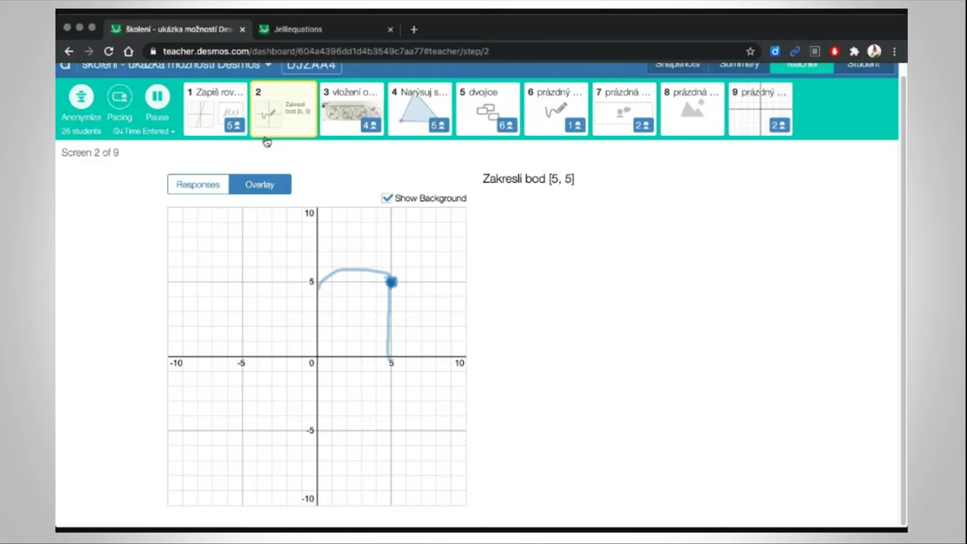
# View the image exercise on screen 3 and examine all the students' triangle constructions on screen 4, "Narýsuj střední příčky".
pyautogui.click(352, 103)
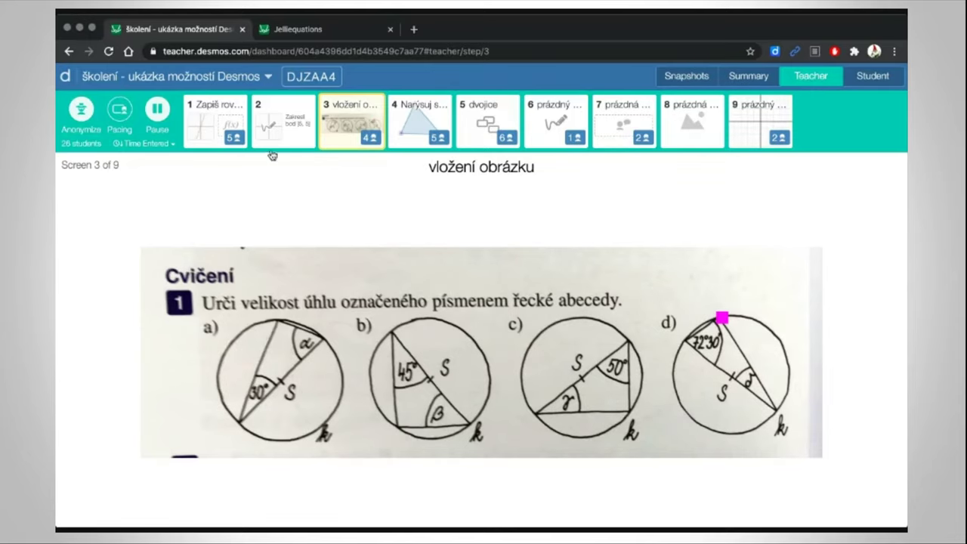
pyautogui.click(411, 124)
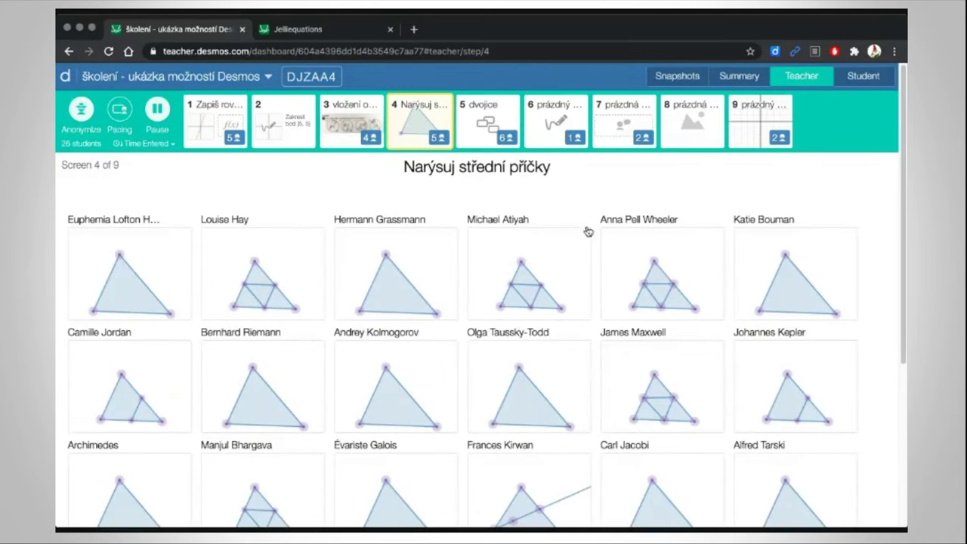
pyautogui.scroll(-1, 712, 264)
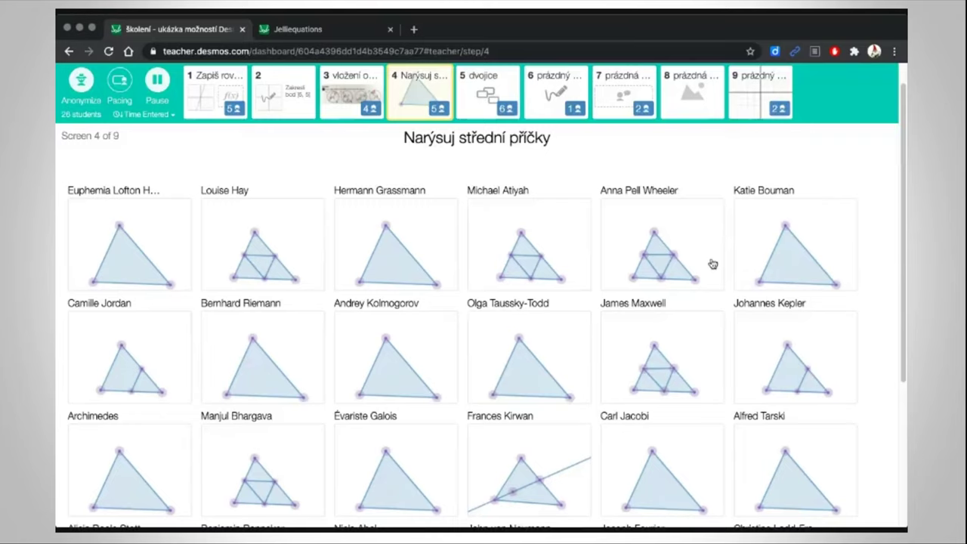
pyautogui.scroll(-3, 713, 263)
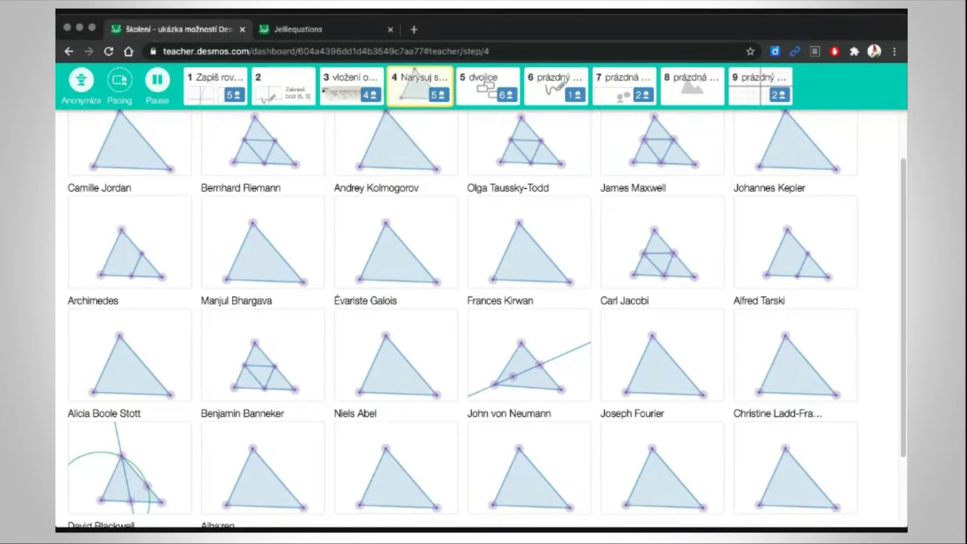
pyautogui.scroll(-3, 695, 255)
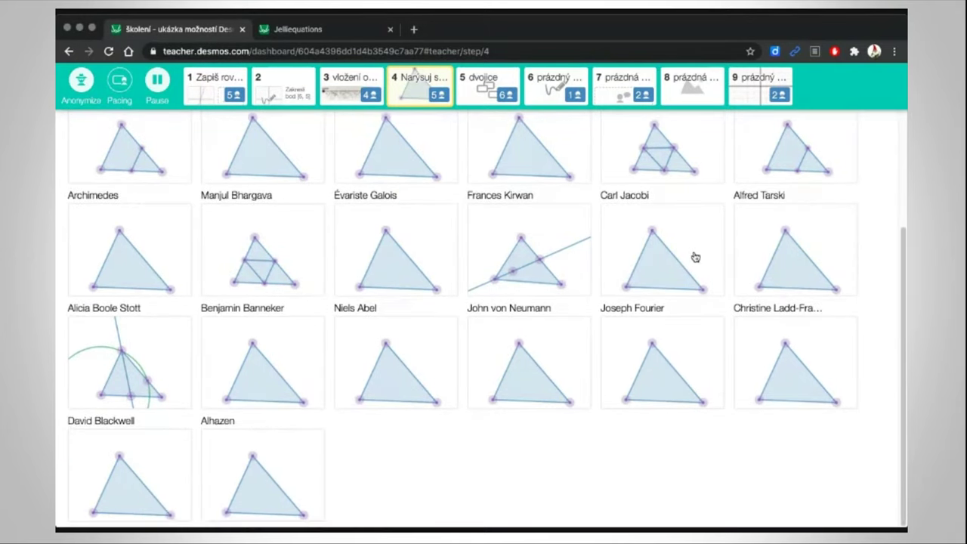
# Open a student's completed midsegment construction on screen 4 and move the triangle's upper vertex to test it, then return to the class responses.
pyautogui.click(263, 250)
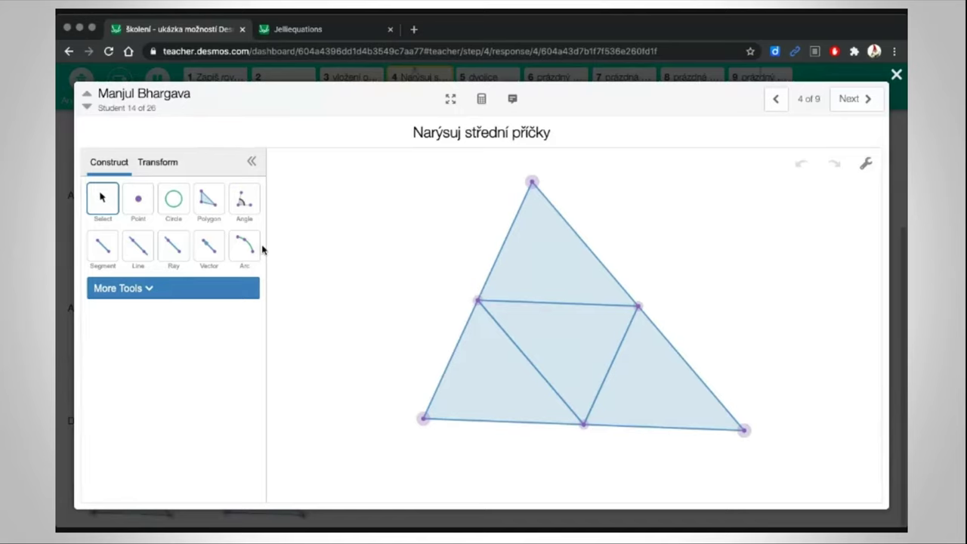
pyautogui.moveTo(532, 183); pyautogui.dragTo(359, 182)
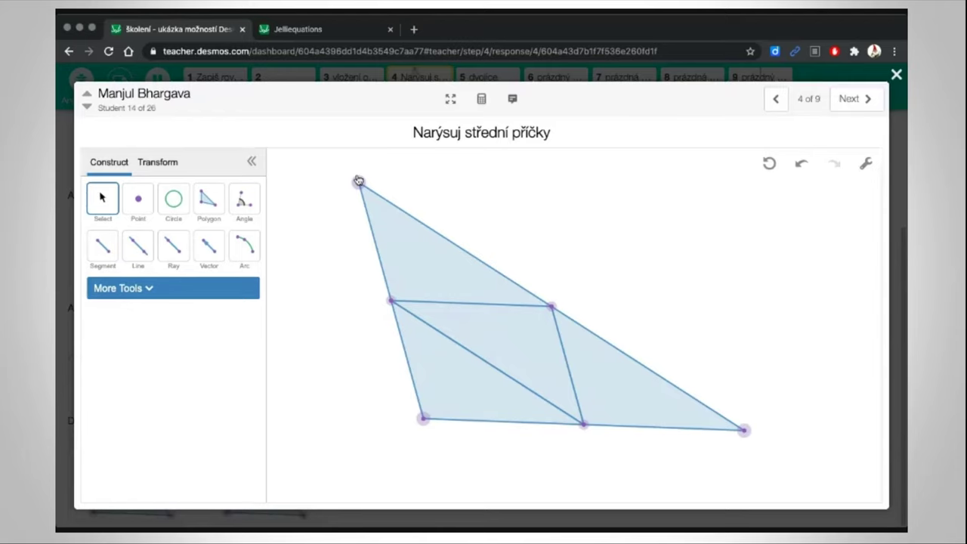
pyautogui.click(897, 74)
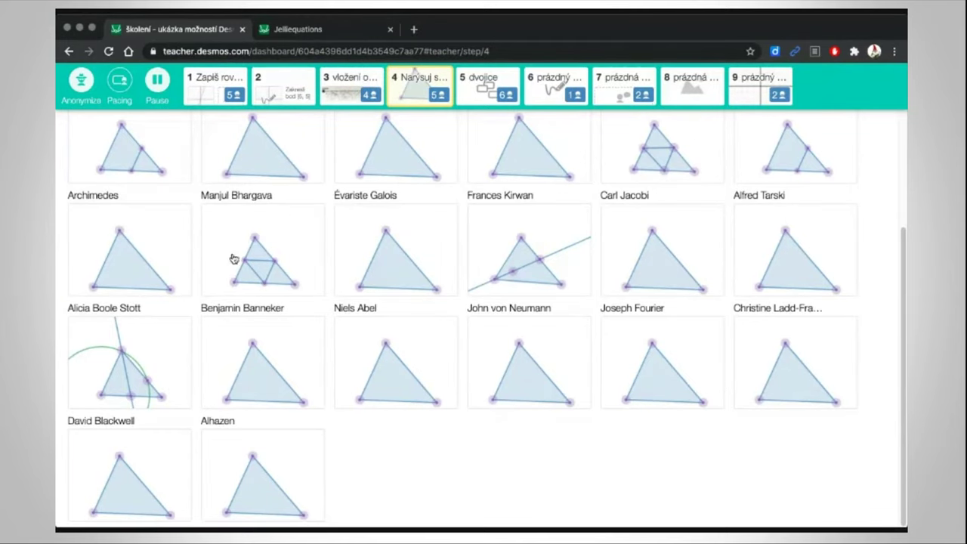
pyautogui.scroll(3, 311, 264)
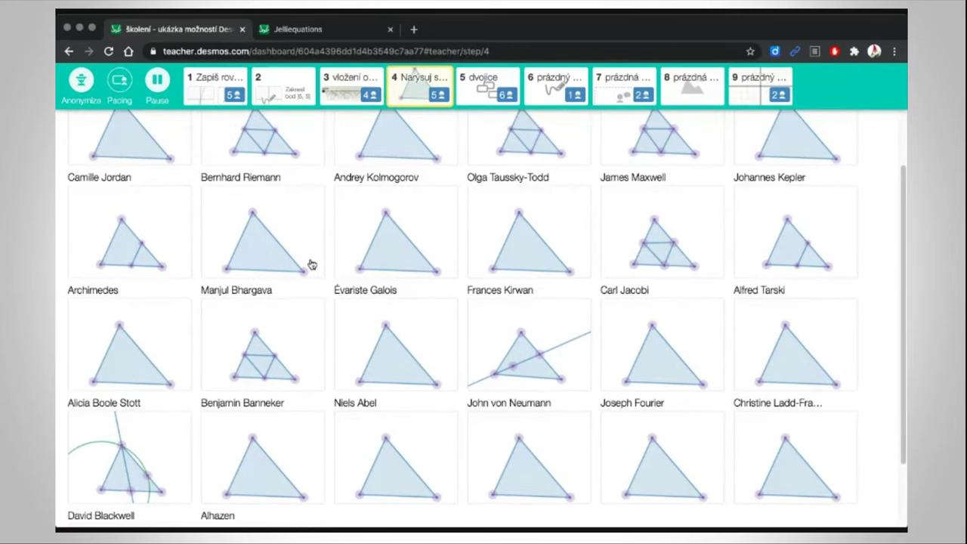
# Examine all the students' card-sort results on screen 5, "dvojice".
pyautogui.click(492, 88)
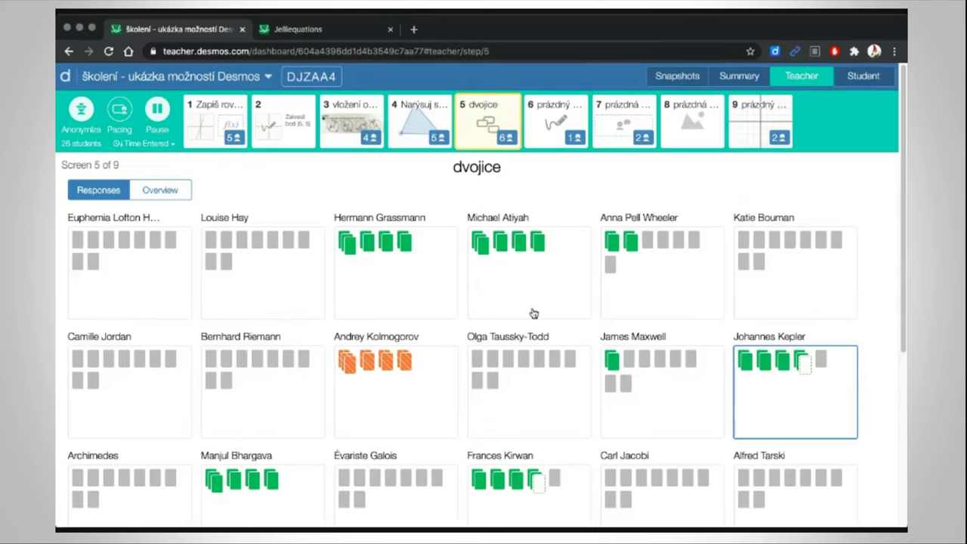
pyautogui.scroll(-4, 534, 313)
pyautogui.scroll(4, 534, 385)
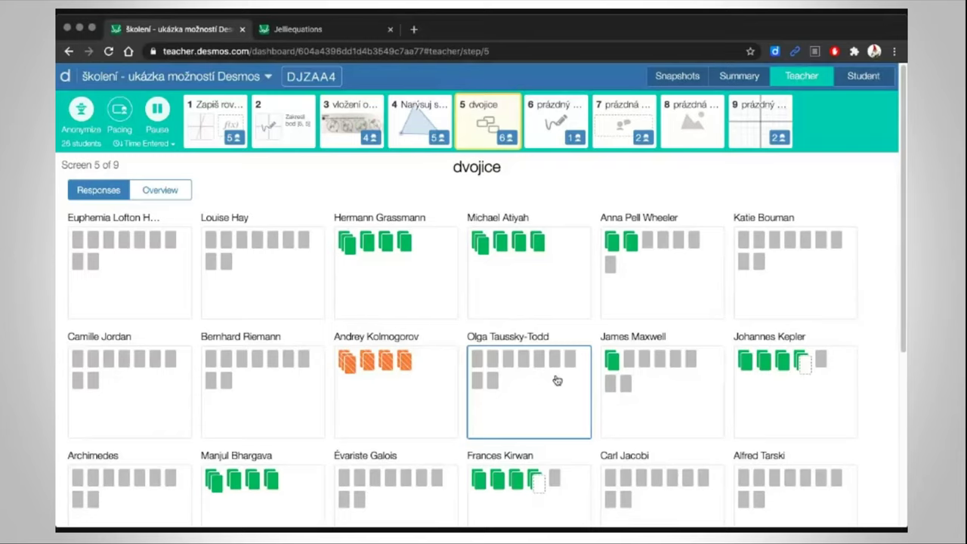
# Open one student's finished card sort on screen 5, move the three-card group upward, and close the response.
pyautogui.click(506, 373)
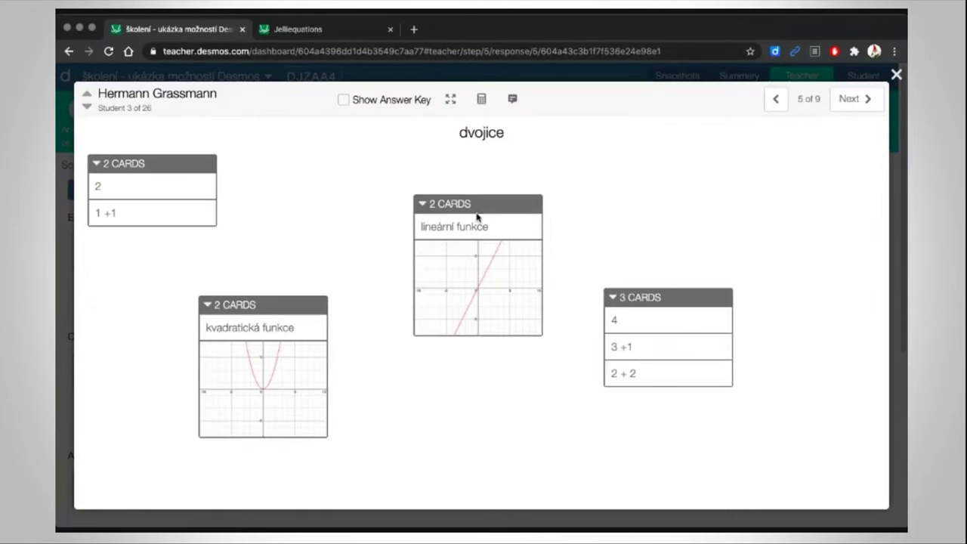
pyautogui.moveTo(630, 298); pyautogui.dragTo(627, 185)
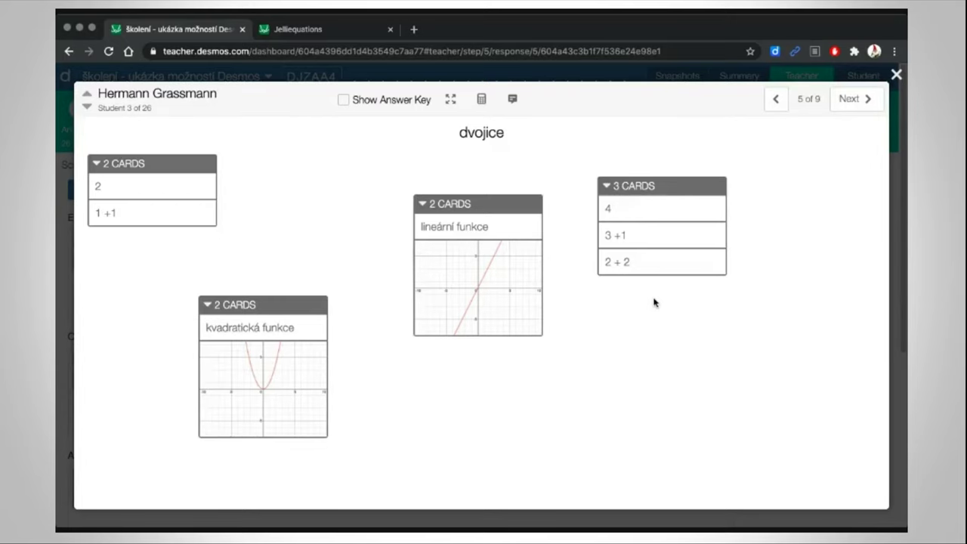
pyautogui.click(895, 74)
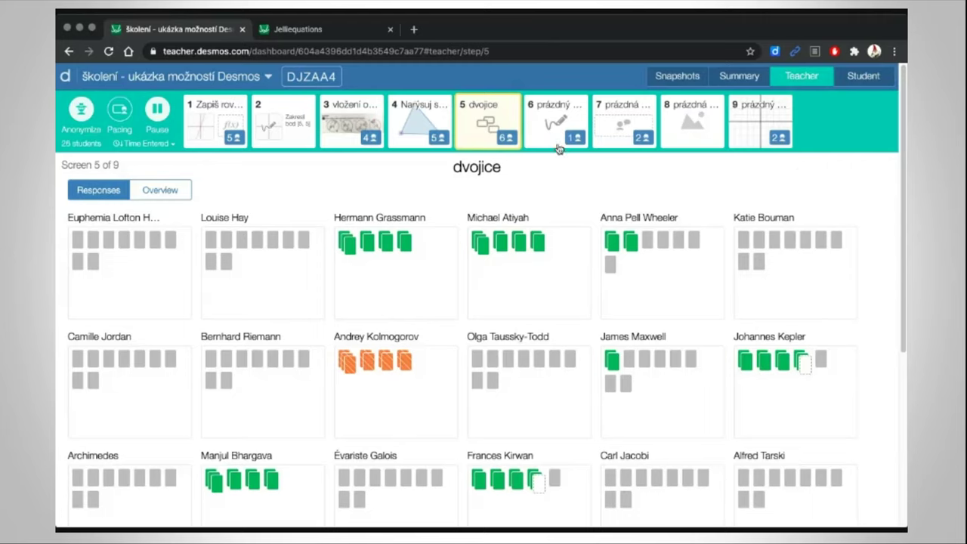
# Review the student responses to the blank sketch, text answer, construction and graph on screens 6 to 9.
pyautogui.click(554, 108)
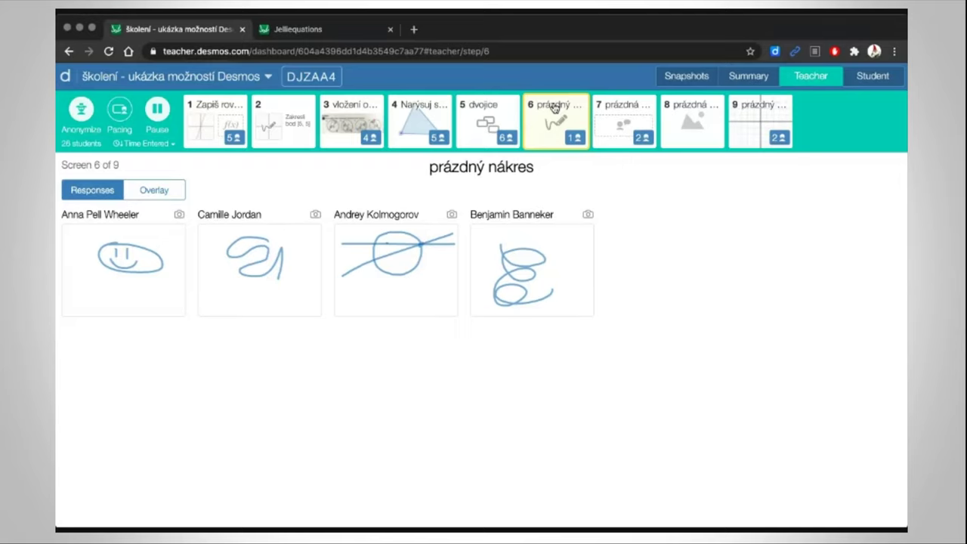
pyautogui.click(622, 121)
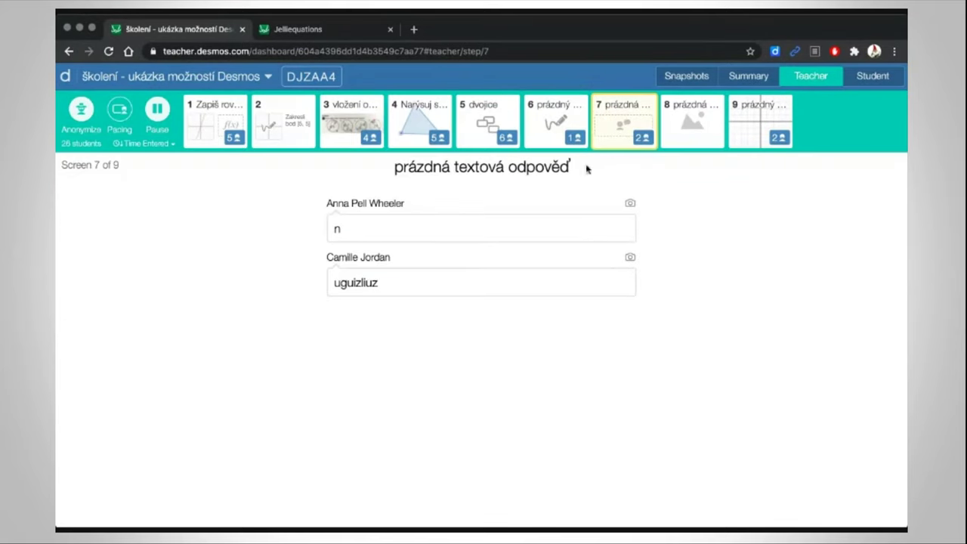
pyautogui.click(691, 128)
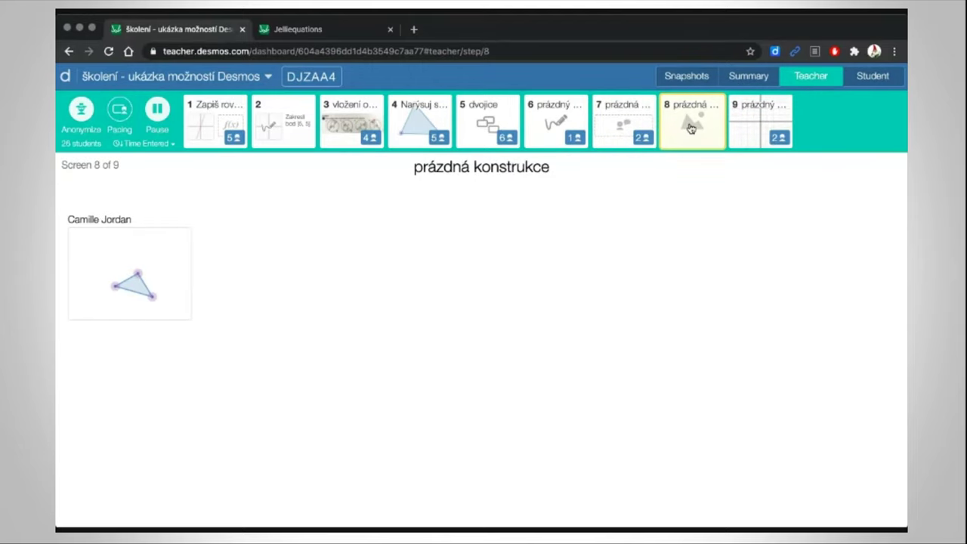
pyautogui.click(756, 122)
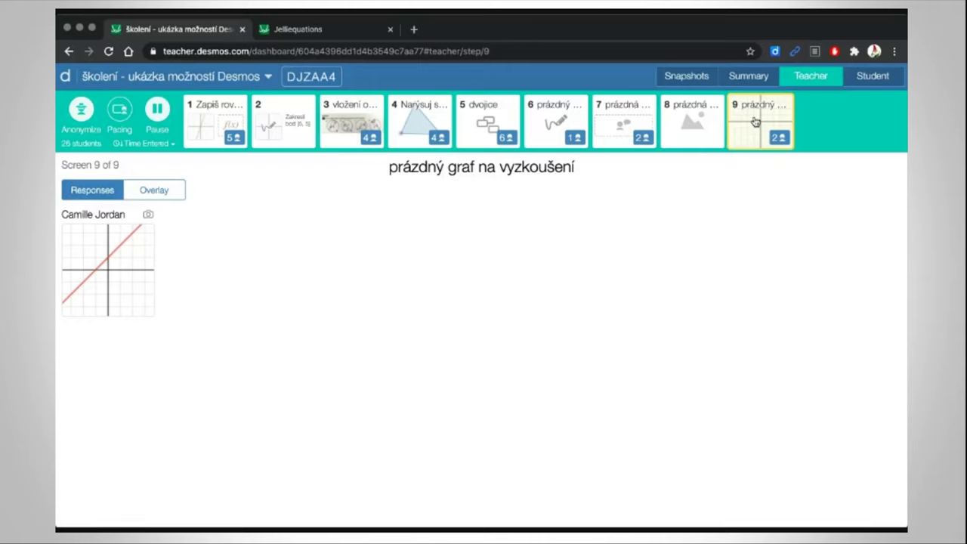
# Preview the activity as a student, going back from the blank graph on screen 9 to the sketch on screen 6.
pyautogui.click(875, 79)
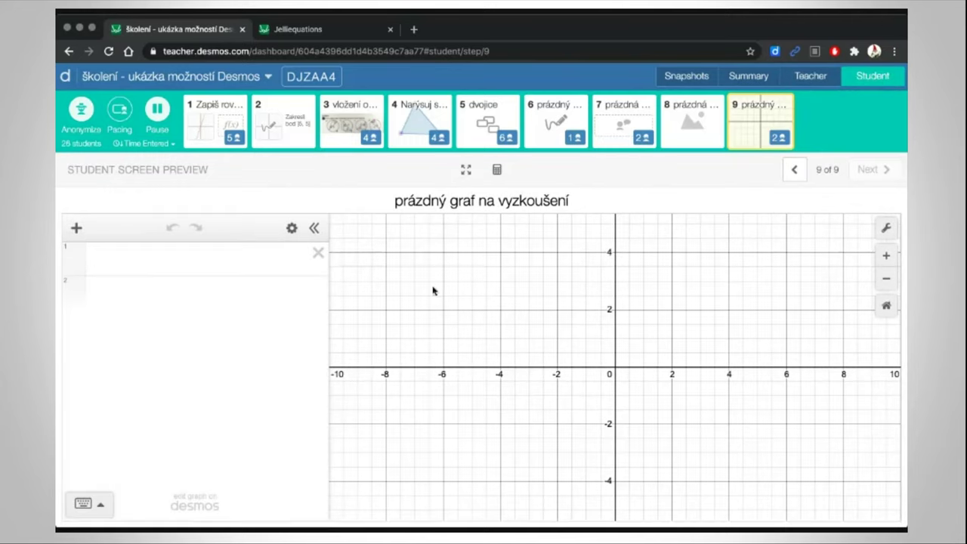
pyautogui.click(790, 172)
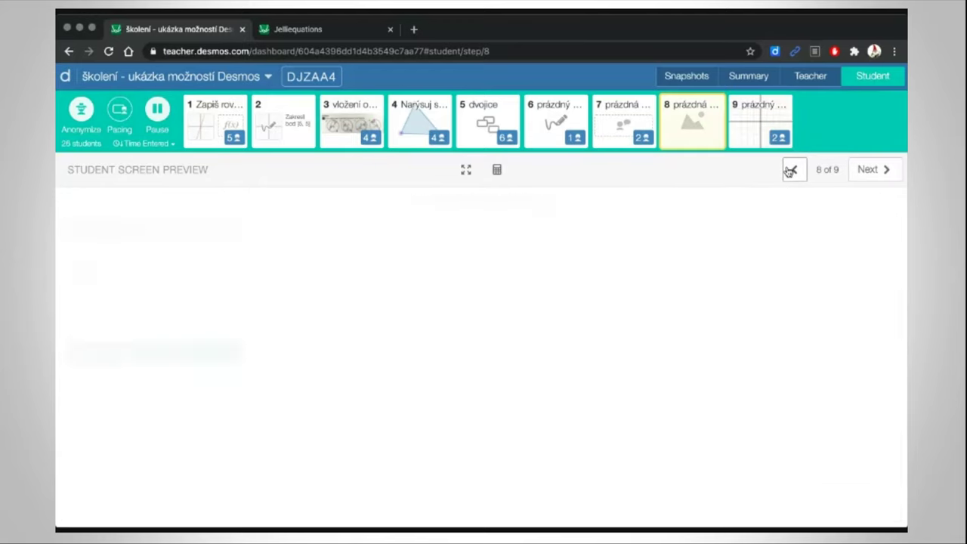
pyautogui.click(790, 172)
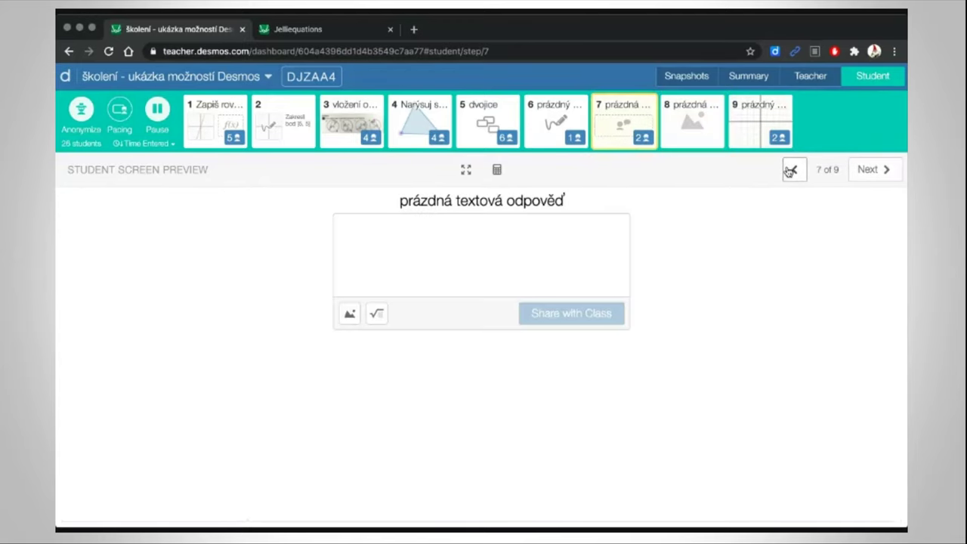
pyautogui.click(790, 172)
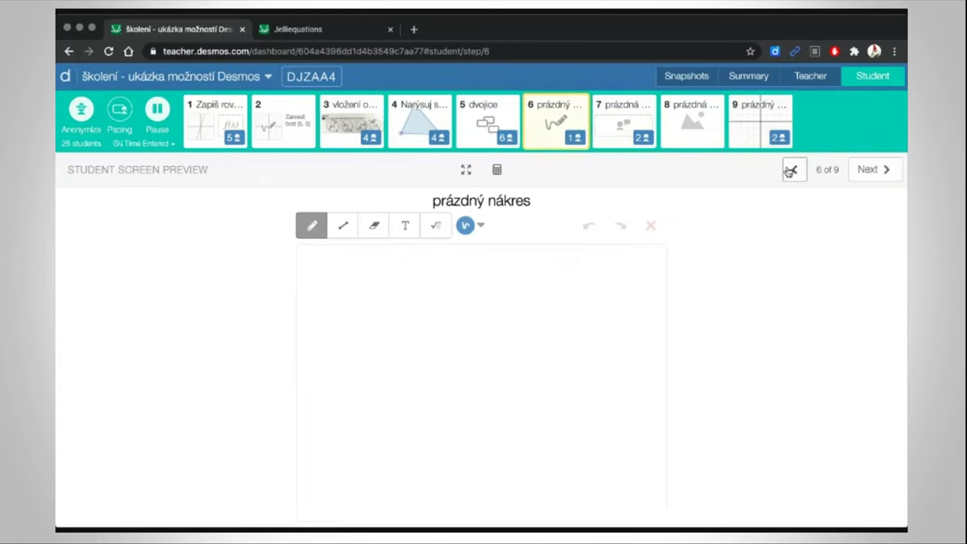
# Enter the math expression y = 3/4^2 in the text answer of screen 7, "prázdná textová odpověď", in the student preview.
pyautogui.click(884, 175)
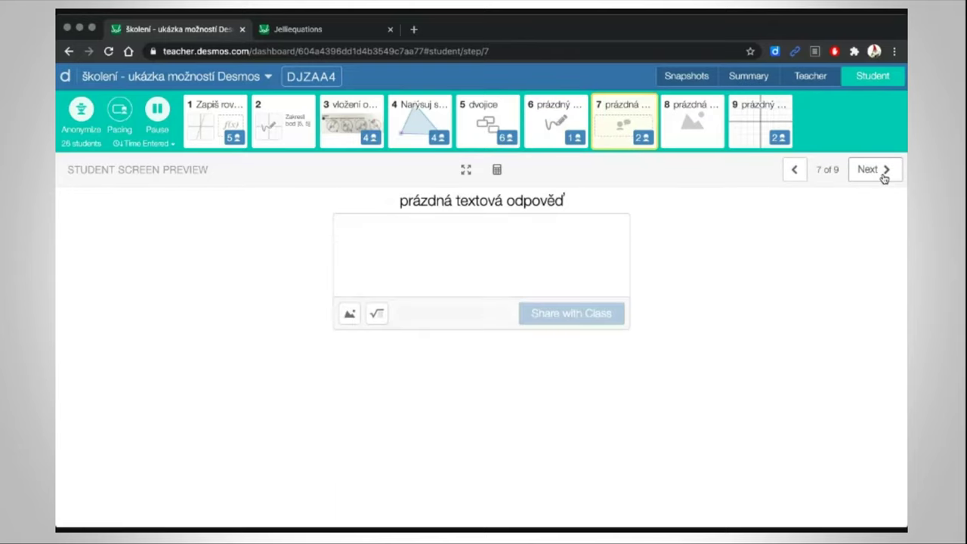
pyautogui.click(378, 316)
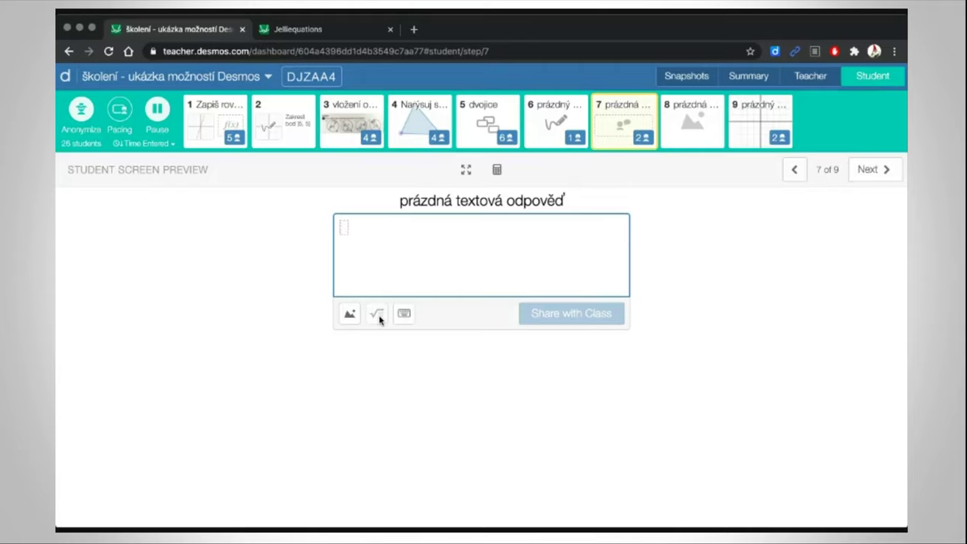
pyautogui.write('y=4')
pyautogui.press('BackSpace')
pyautogui.write('3/')
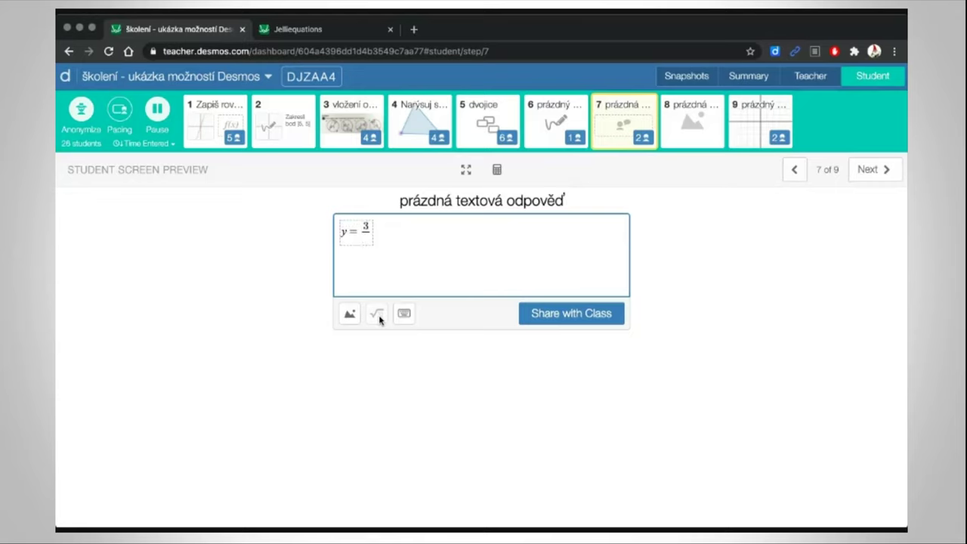
pyautogui.write('c')
pyautogui.press('BackSpace')
pyautogui.write('4')
pyautogui.press('Right')
pyautogui.write('^4')
pyautogui.press('BackSpace')
pyautogui.write('2')
pyautogui.press('Right')
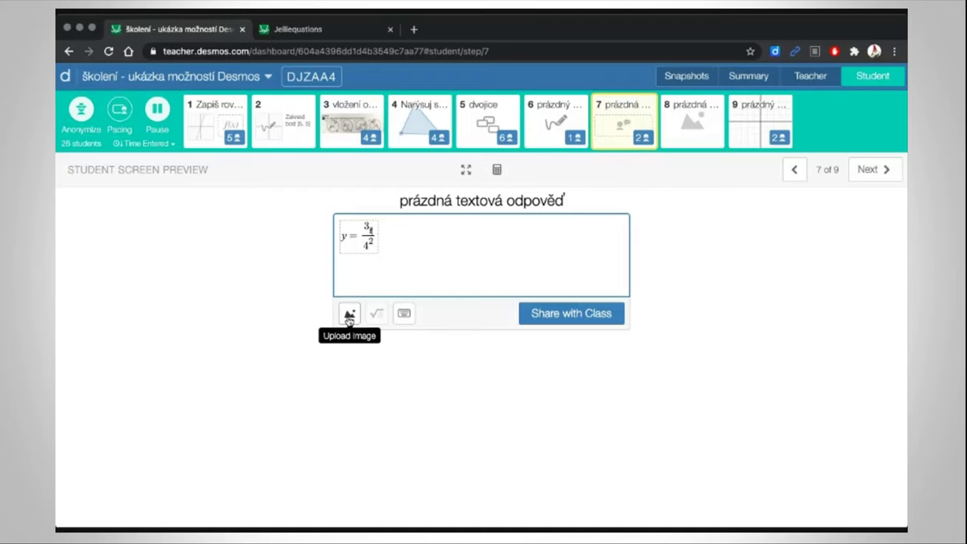
pyautogui.click(557, 415)
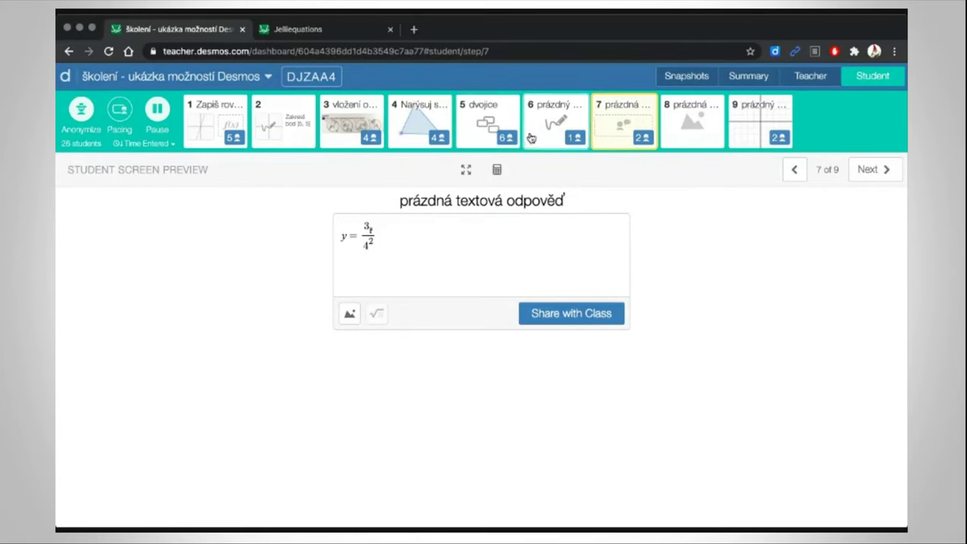
# Return to the teacher view and capture a snapshot of the second student's graph response on screen 2, "Zakresli bod [5, 5]".
pyautogui.click(809, 76)
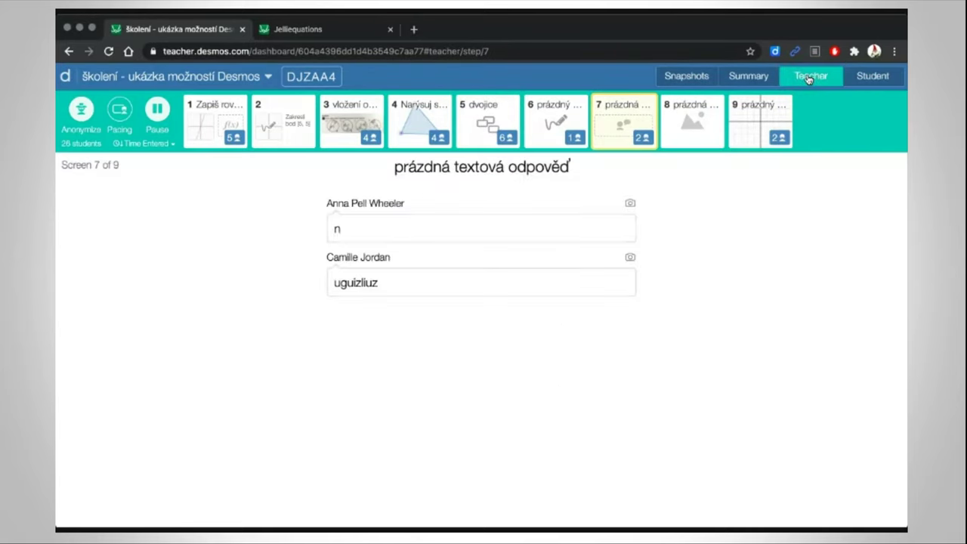
pyautogui.click(408, 117)
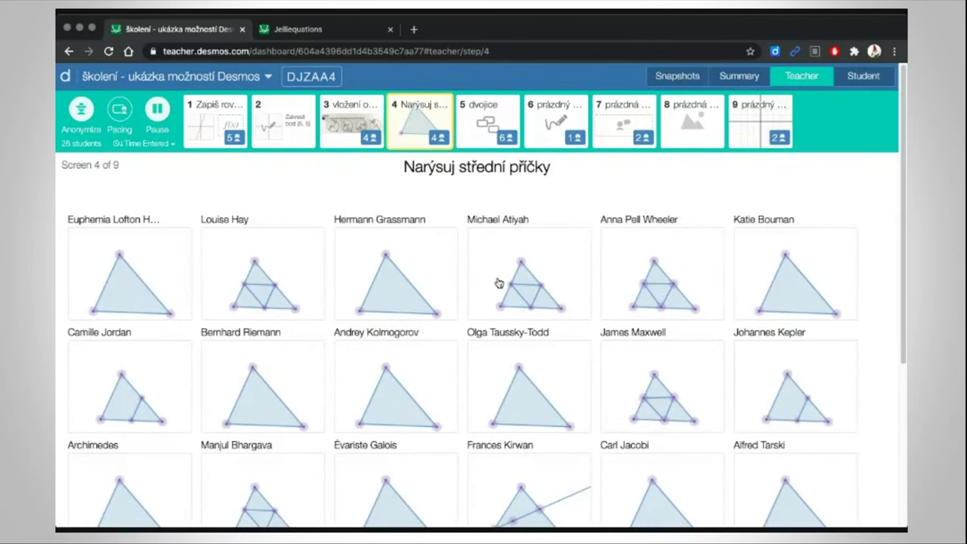
pyautogui.click(281, 127)
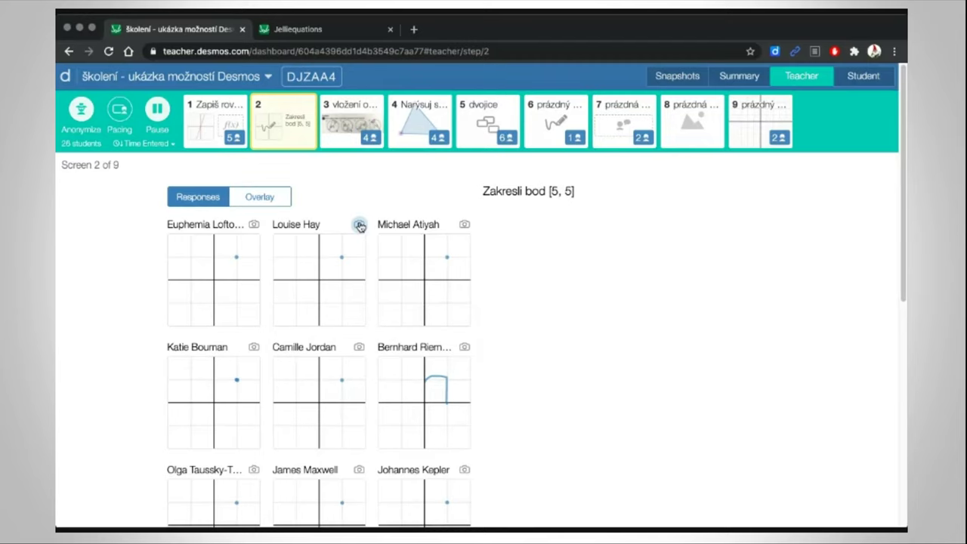
pyautogui.click(360, 226)
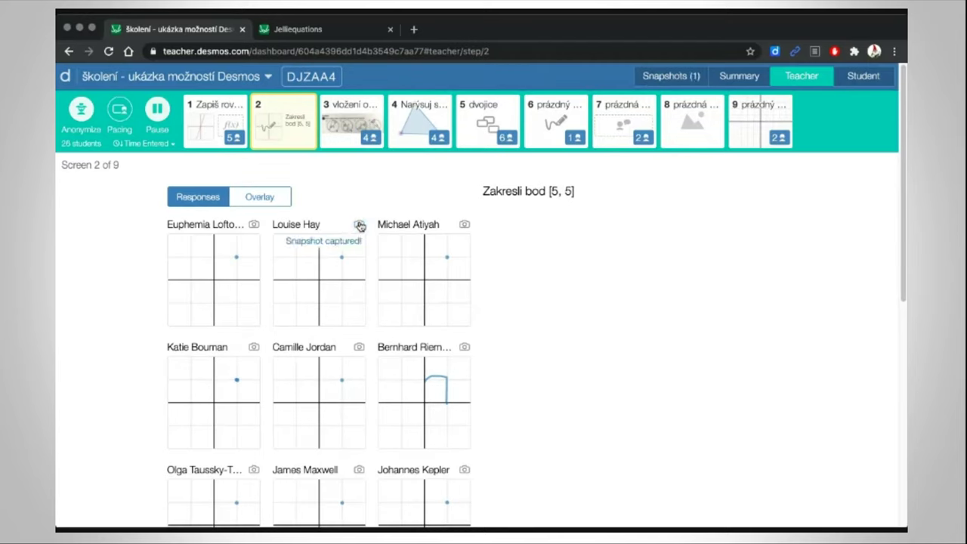
# Open the captured snapshots and resume the paused class.
pyautogui.click(682, 77)
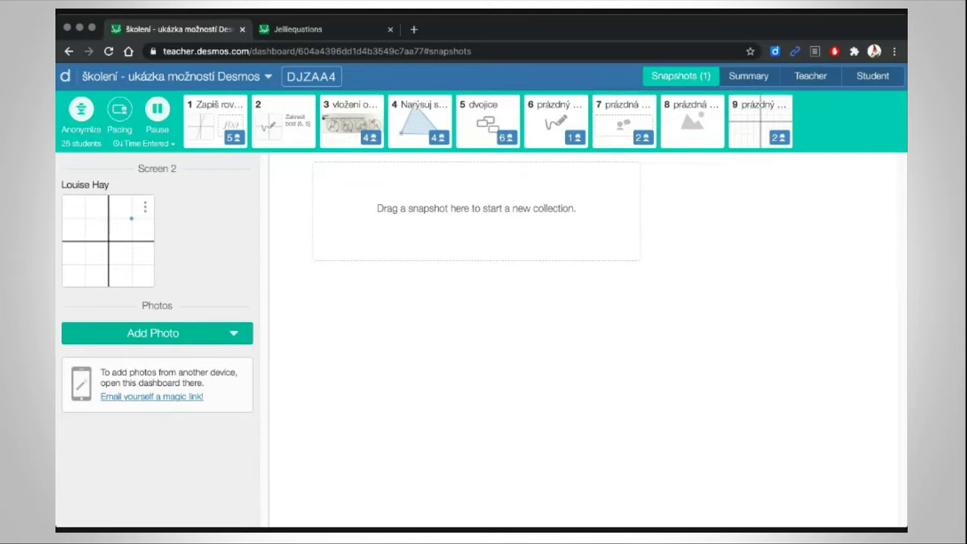
pyautogui.click(158, 112)
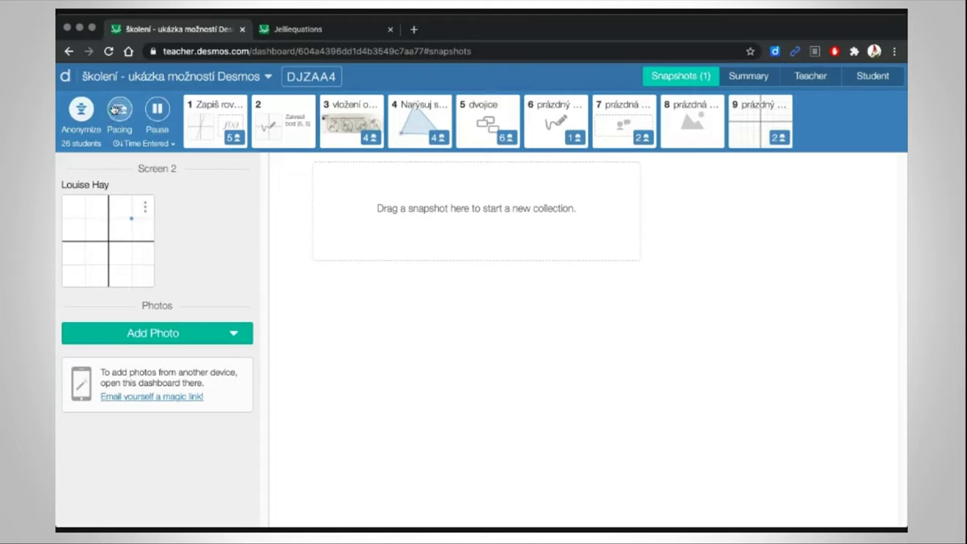
# Examine the options for ordering the students, Sort by name and Shuffle.
pyautogui.click(145, 143)
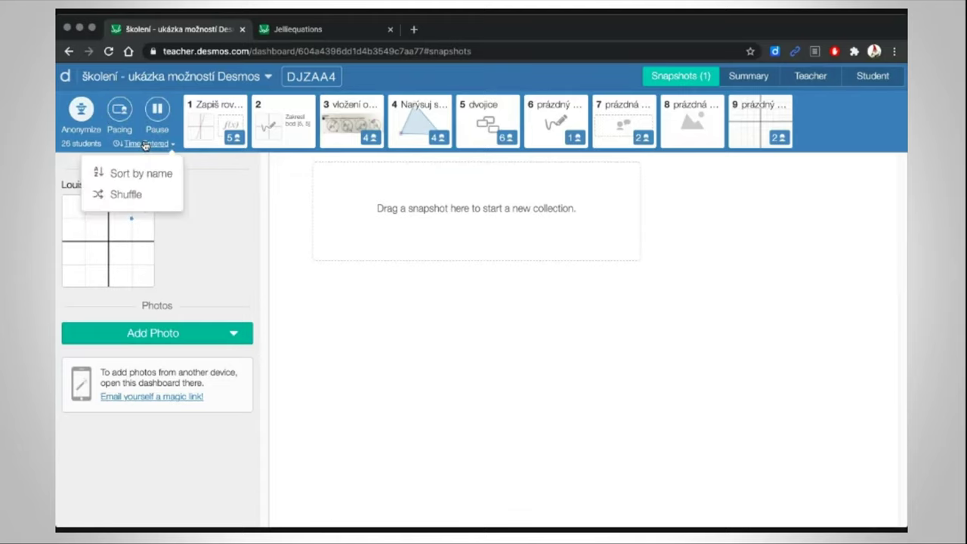
pyautogui.click(123, 195)
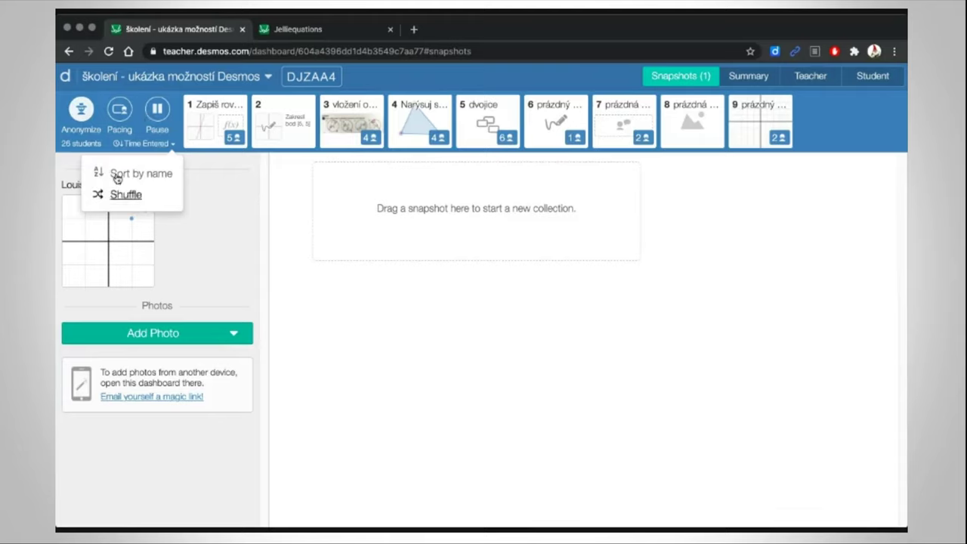
pyautogui.click(151, 176)
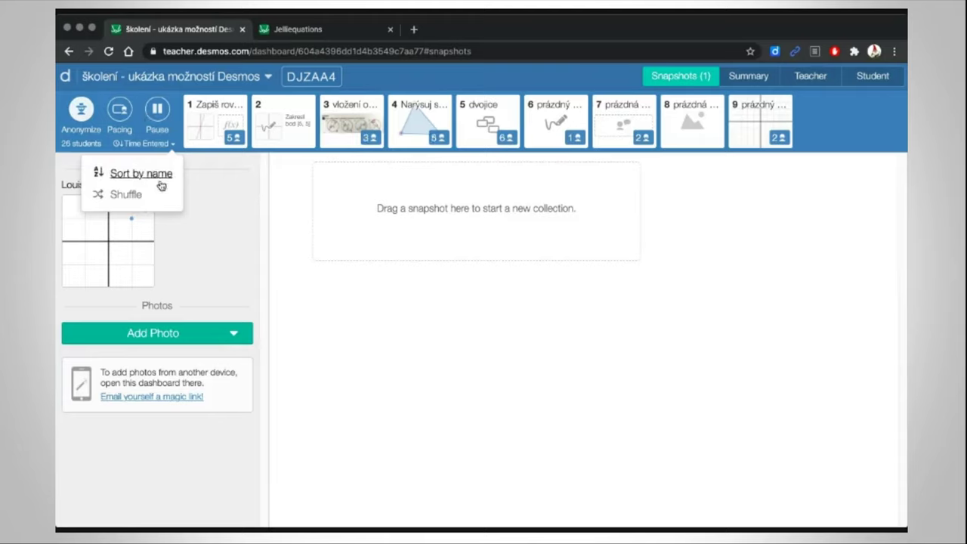
# Try to restrict the class pacing to screens 1 to 7, and cancel the restriction.
pyautogui.click(118, 111)
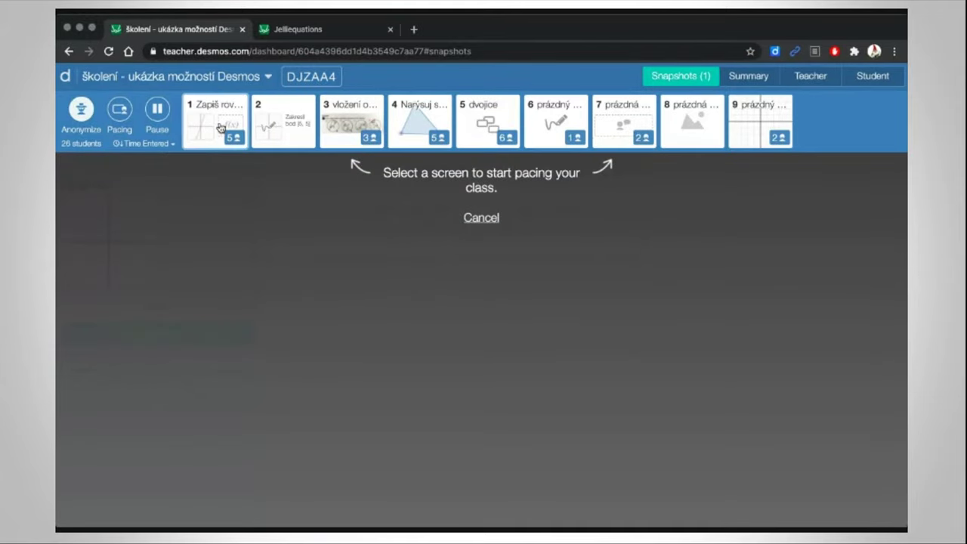
pyautogui.click(220, 128)
pyautogui.click(645, 143)
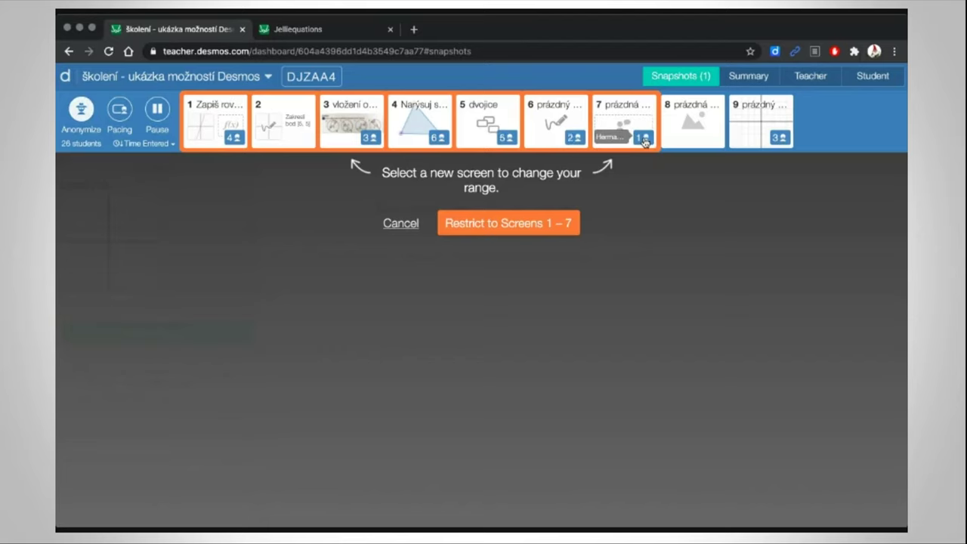
pyautogui.click(409, 226)
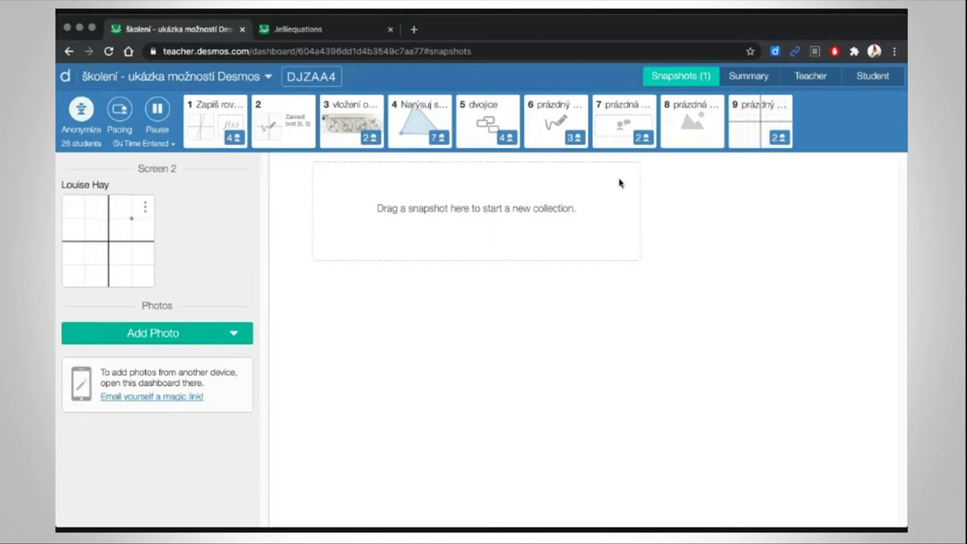
# Open the custom activity "[Copy of] Sketchy Fractions" and highlight its list of supported devices.
pyautogui.click(65, 77)
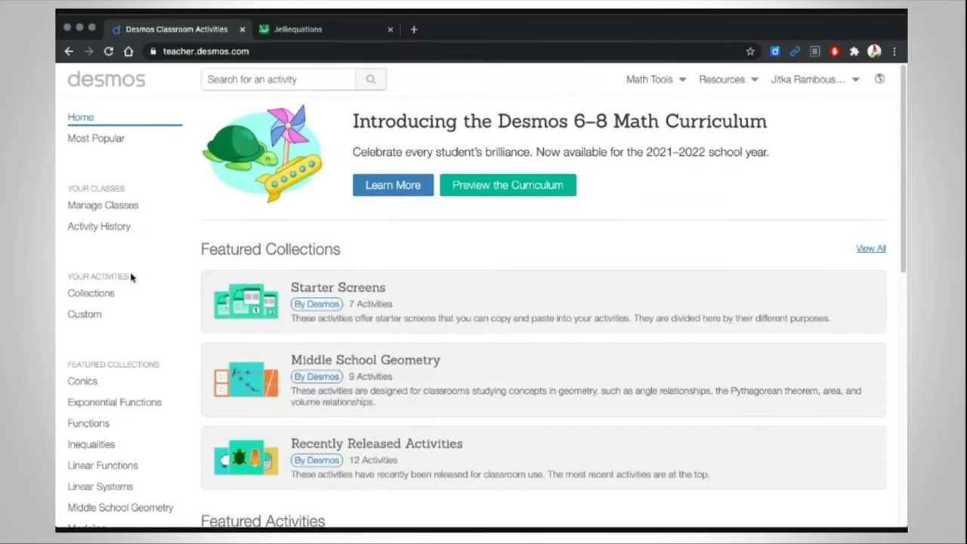
pyautogui.scroll(-1, 84, 302)
pyautogui.click(84, 302)
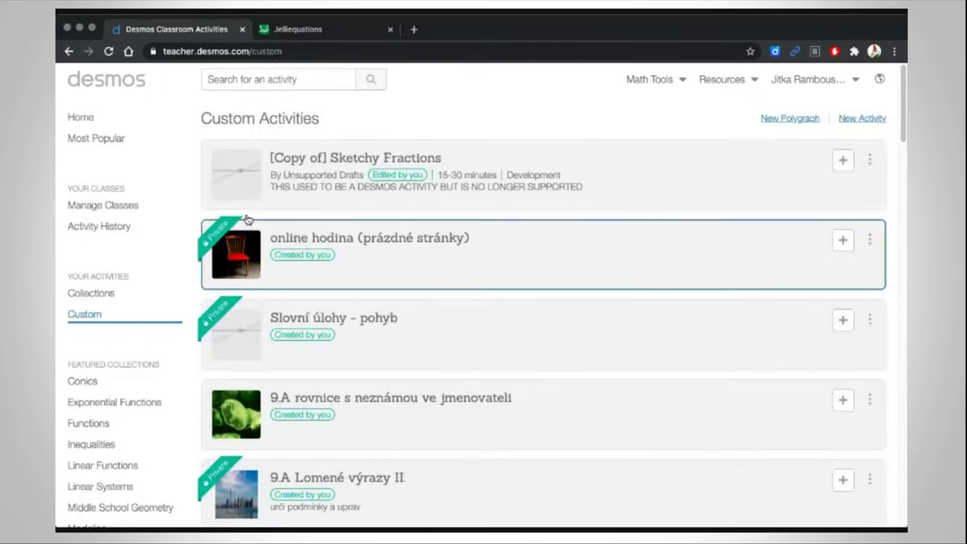
pyautogui.click(339, 160)
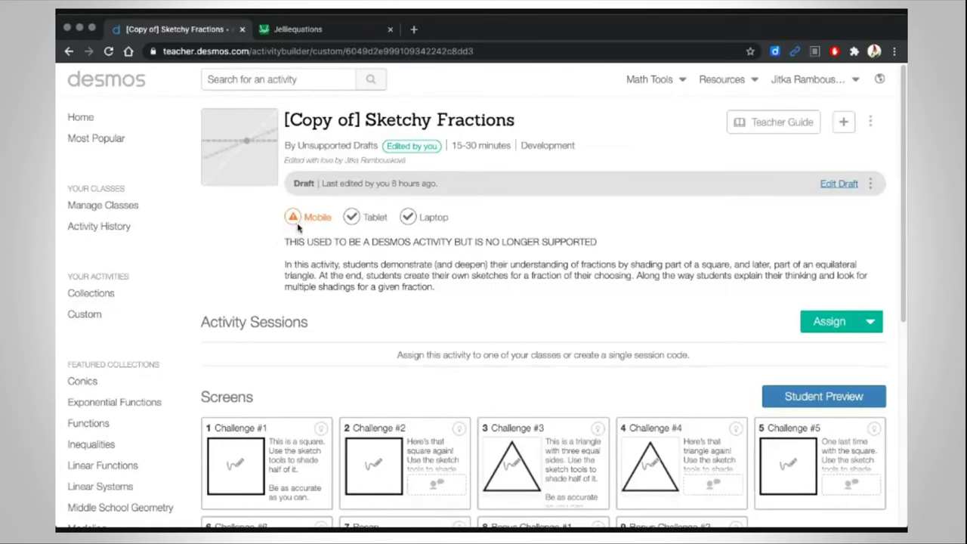
pyautogui.moveTo(468, 224); pyautogui.dragTo(284, 224)
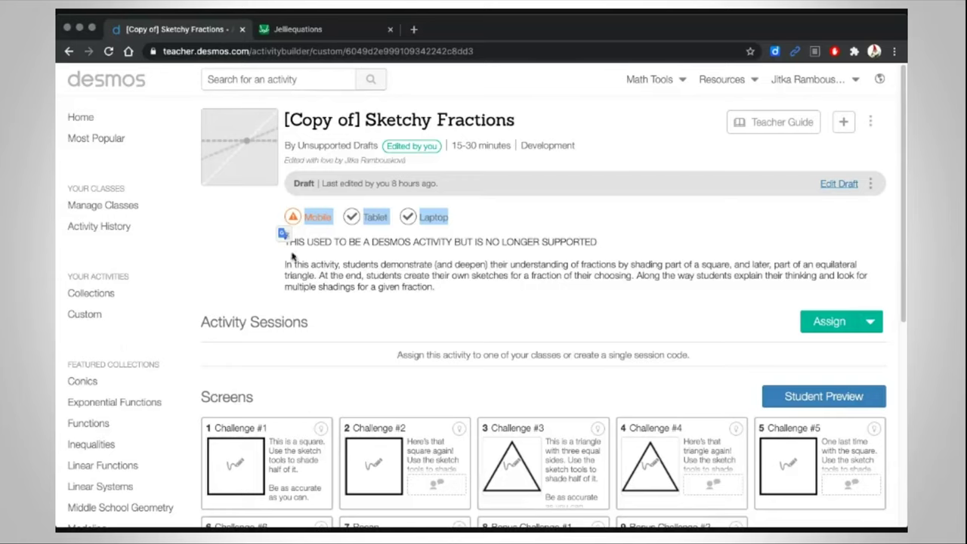
# Open the "M7 Dělení zlomků - úvod" session from the activity history and copy its student invitation link for sharing.
pyautogui.click(125, 228)
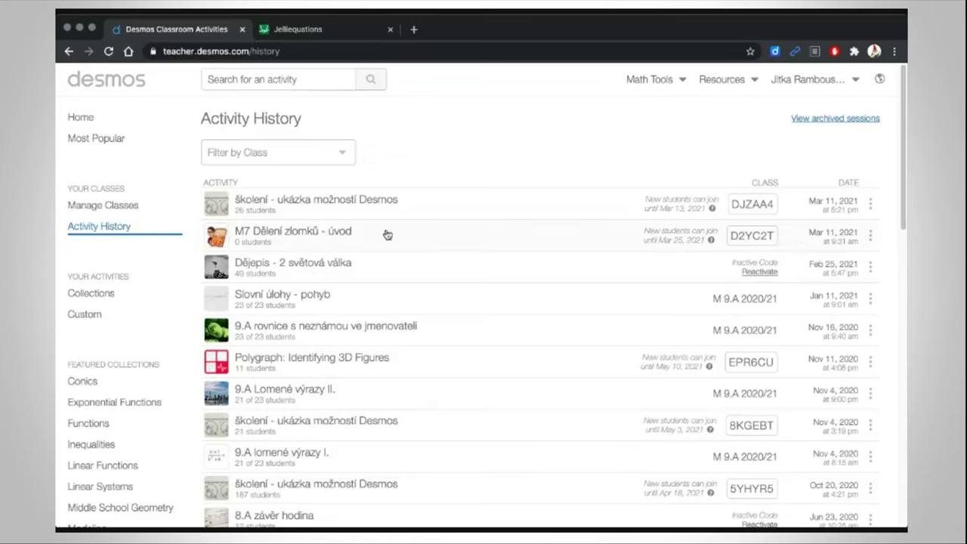
pyautogui.click(749, 238)
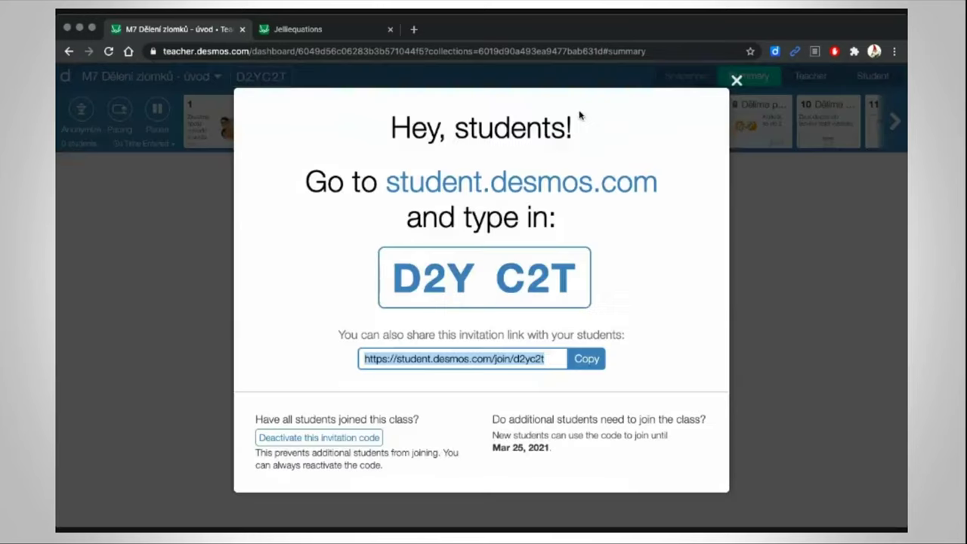
pyautogui.click(594, 361)
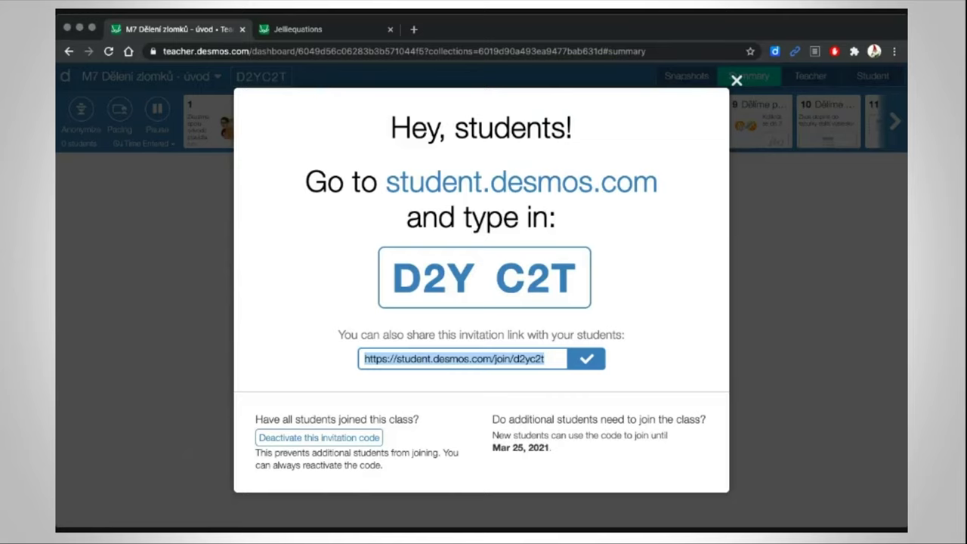
pyautogui.press('super+Tab')
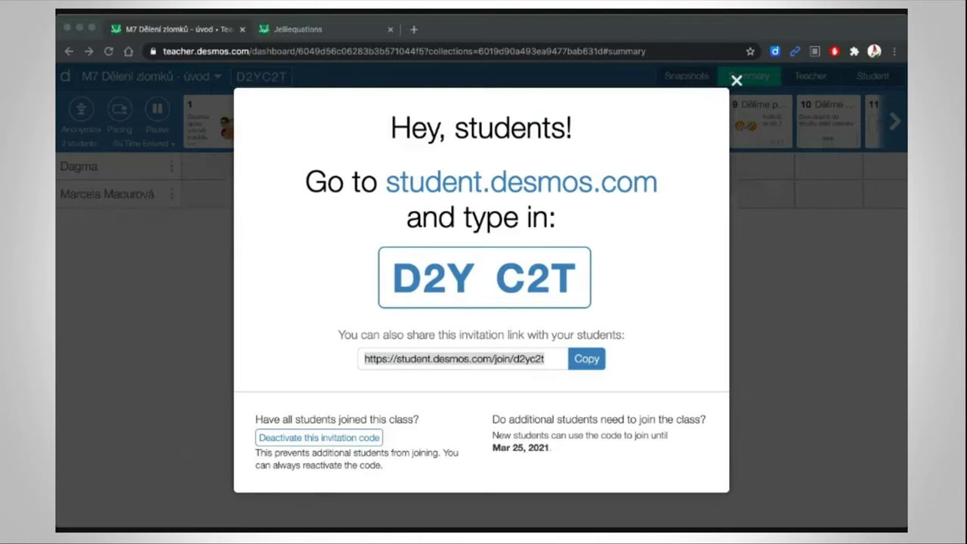
# Dismiss the invitation and review the student responses on screens 6 and 3 of the fractions activity.
pyautogui.click(736, 81)
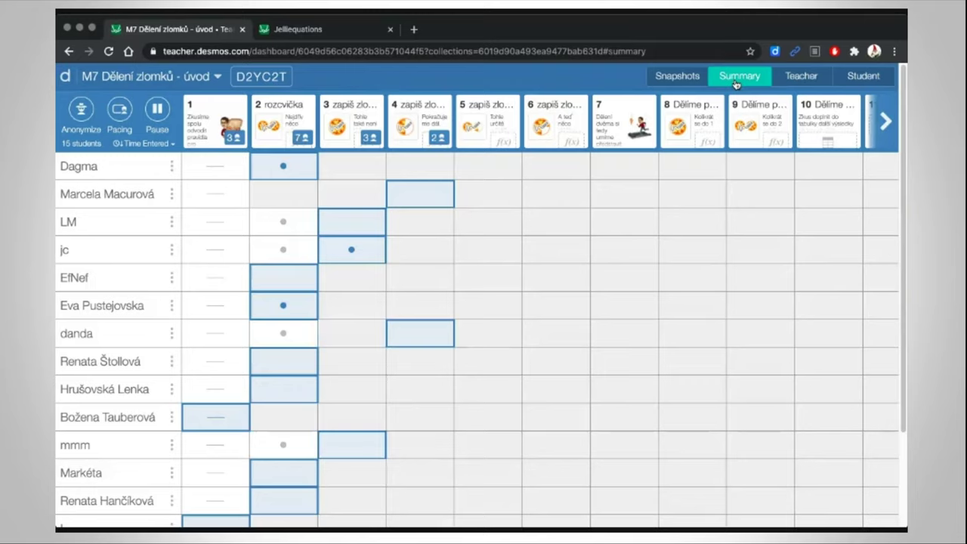
pyautogui.click(554, 121)
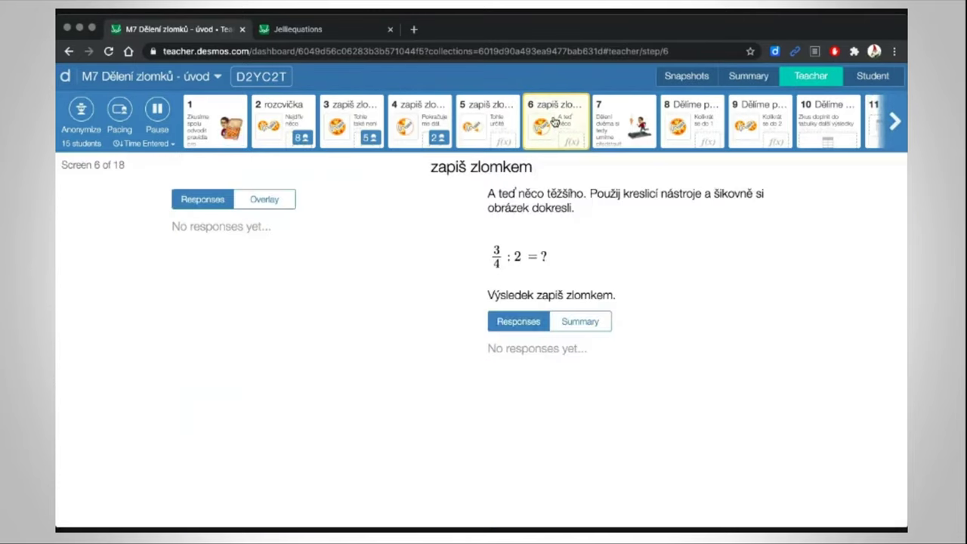
pyautogui.click(349, 110)
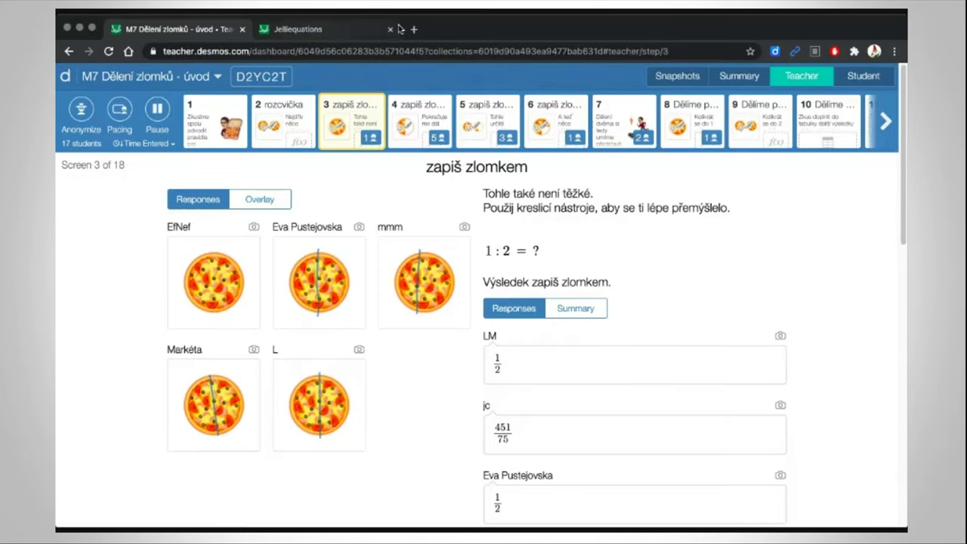
# Show the Jelliequations graph, close it, and return to the Desmos Classroom home page.
pyautogui.click(314, 30)
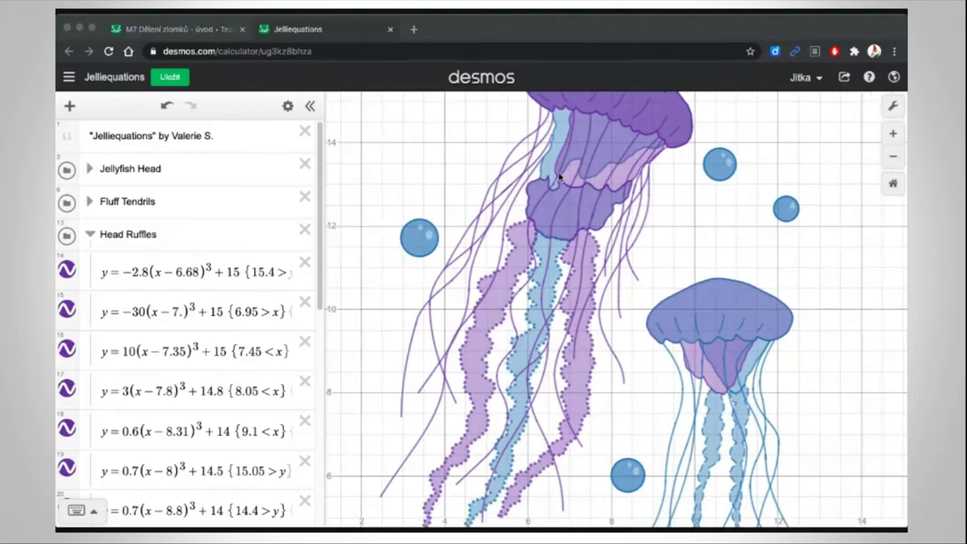
pyautogui.press('super+w')
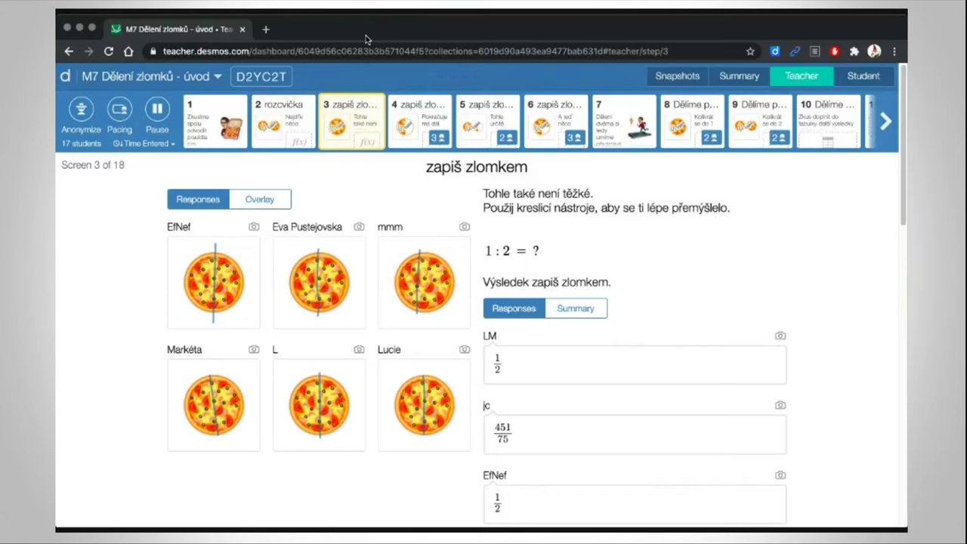
pyautogui.click(66, 77)
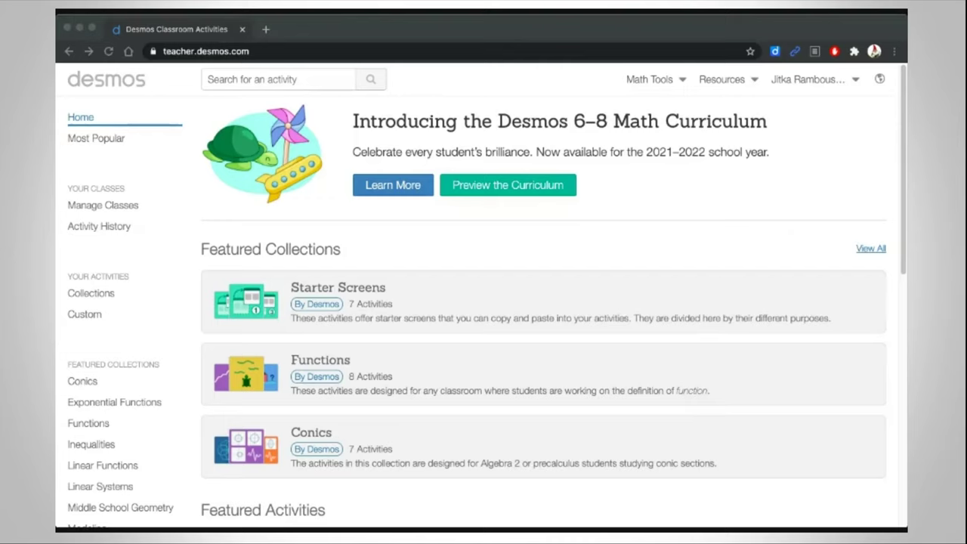
pyautogui.click(302, 53)
pyautogui.click(265, 28)
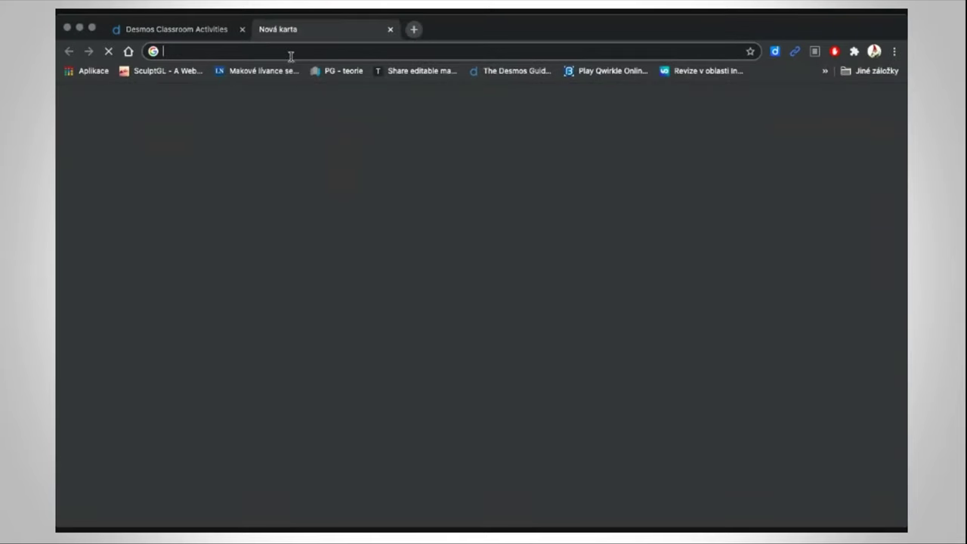
pyautogui.write('https://teacher.desmos.com/polygraph/custom/58cb2b3a2e41d74946fb01c4')
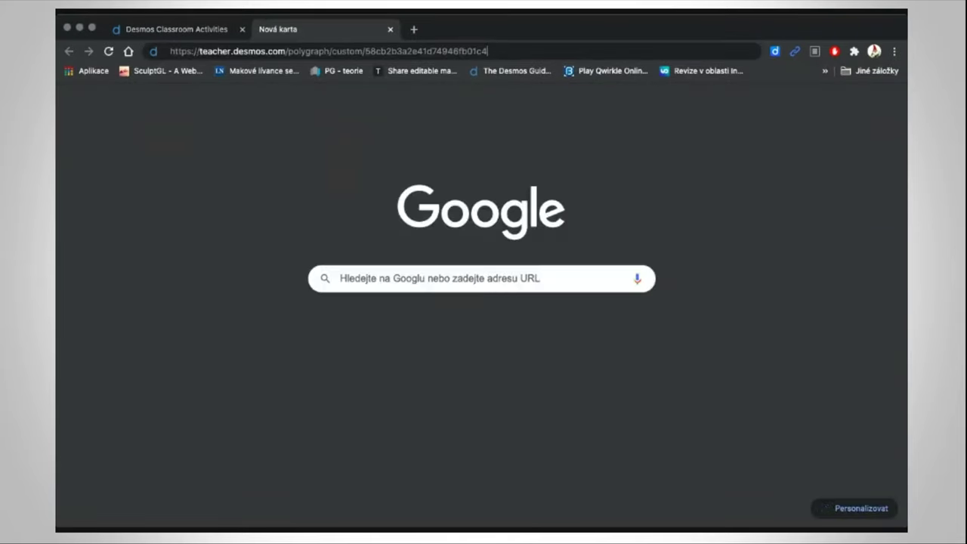
pyautogui.press('Return')
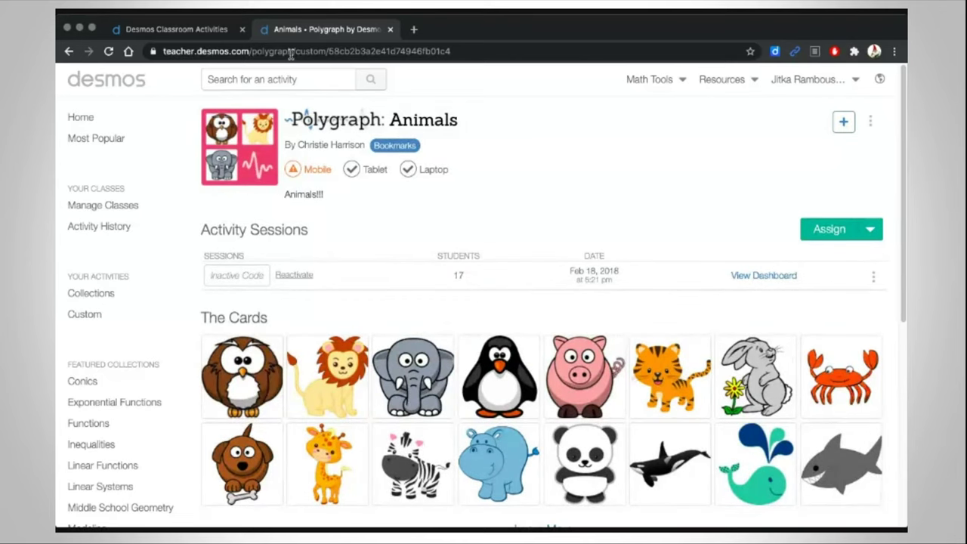
# Create a single session invitation code for Polygraph: Animals, active for 48 hours.
pyautogui.scroll(-2, 749, 177)
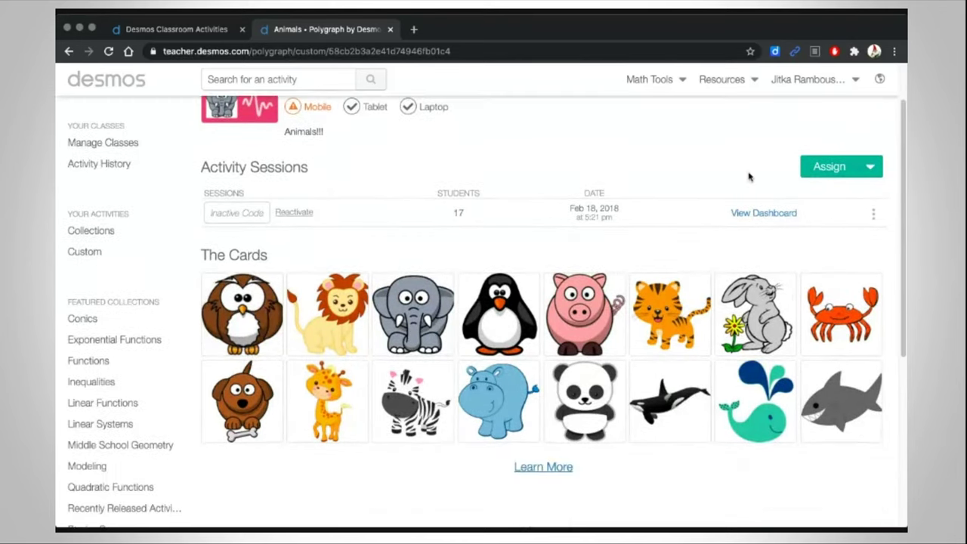
pyautogui.click(871, 168)
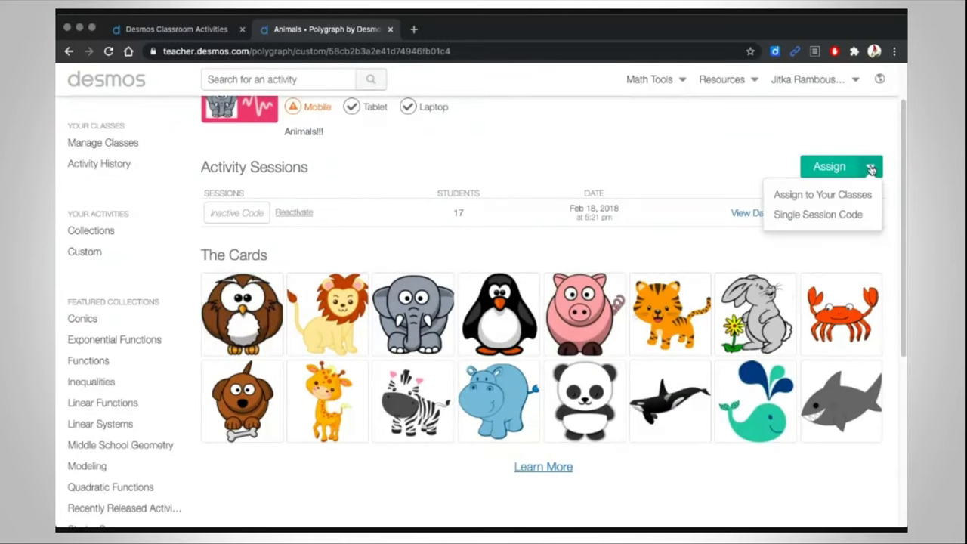
pyautogui.click(845, 218)
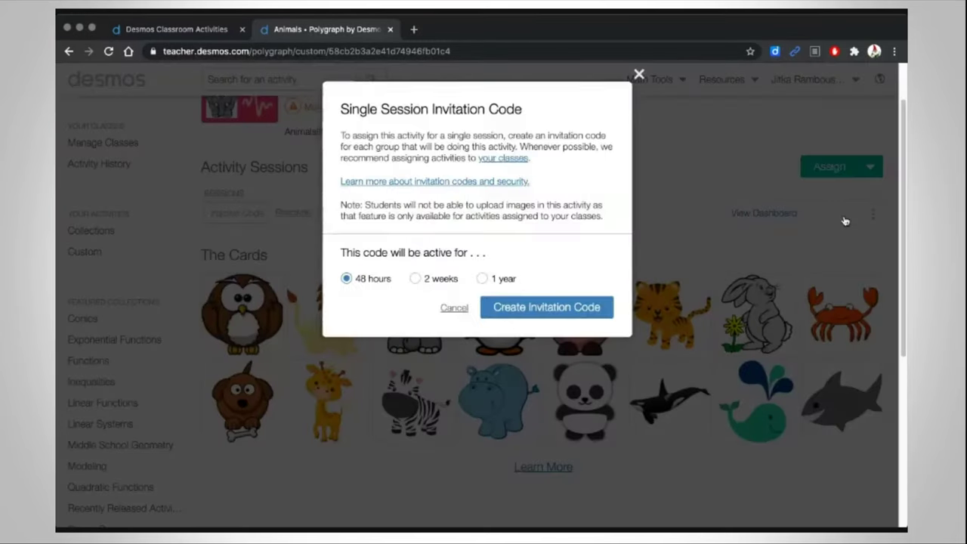
pyautogui.click(532, 310)
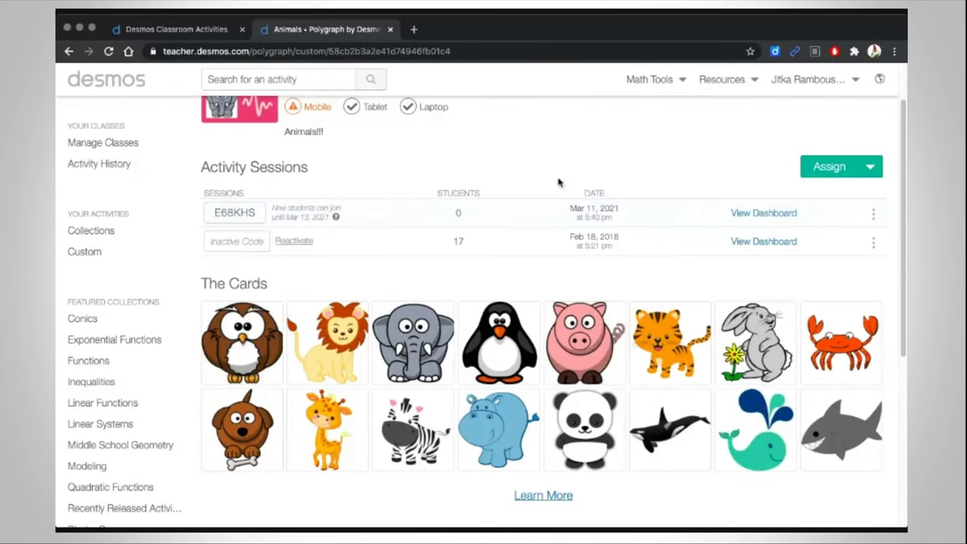
# Open the dashboard of the new Polygraph session and copy its student invitation link for sharing.
pyautogui.click(763, 213)
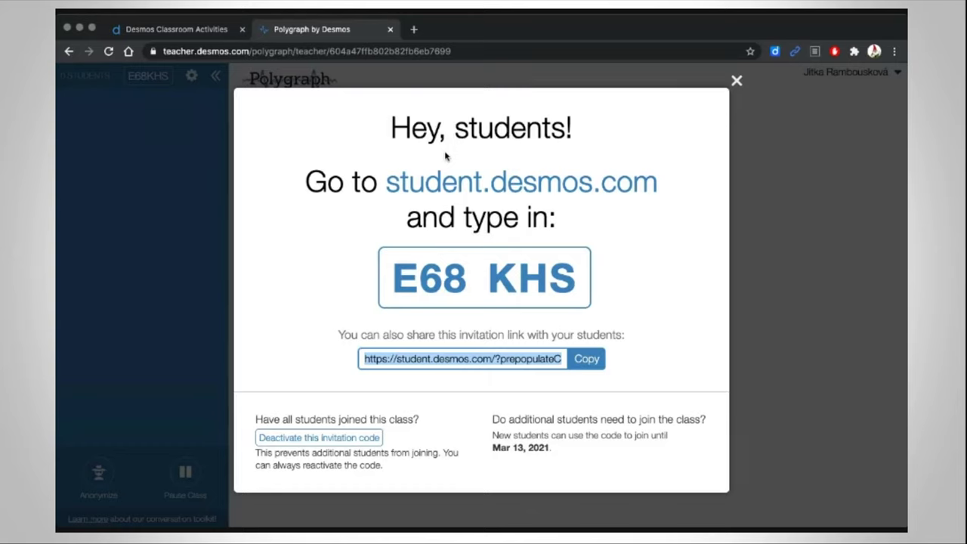
pyautogui.click(581, 362)
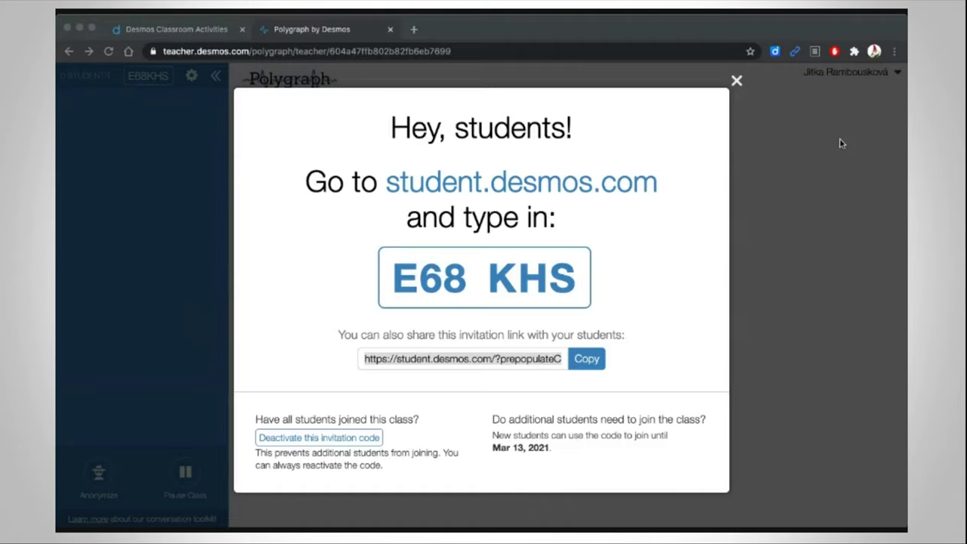
pyautogui.click(894, 54)
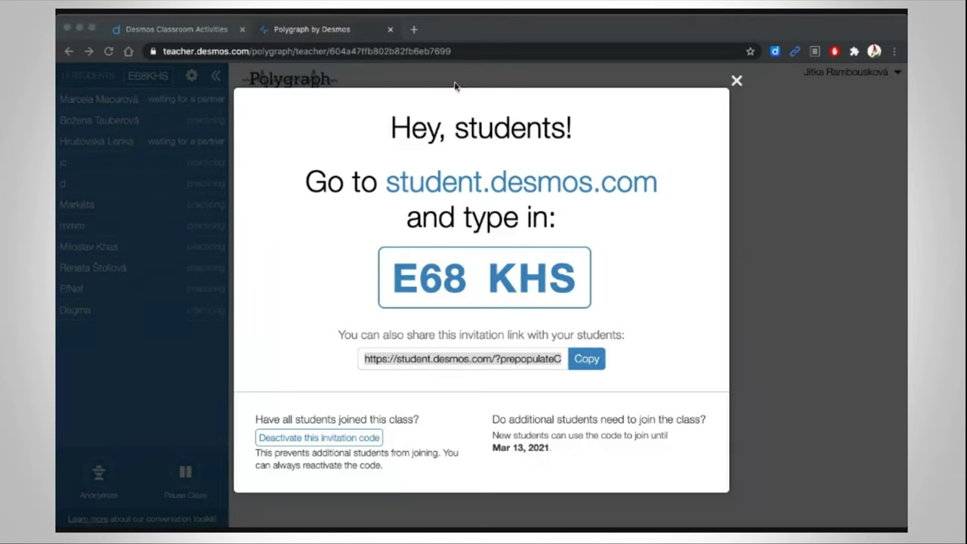
# Dismiss the invitation, anonymize the Polygraph students and open the first game in progress.
pyautogui.click(737, 80)
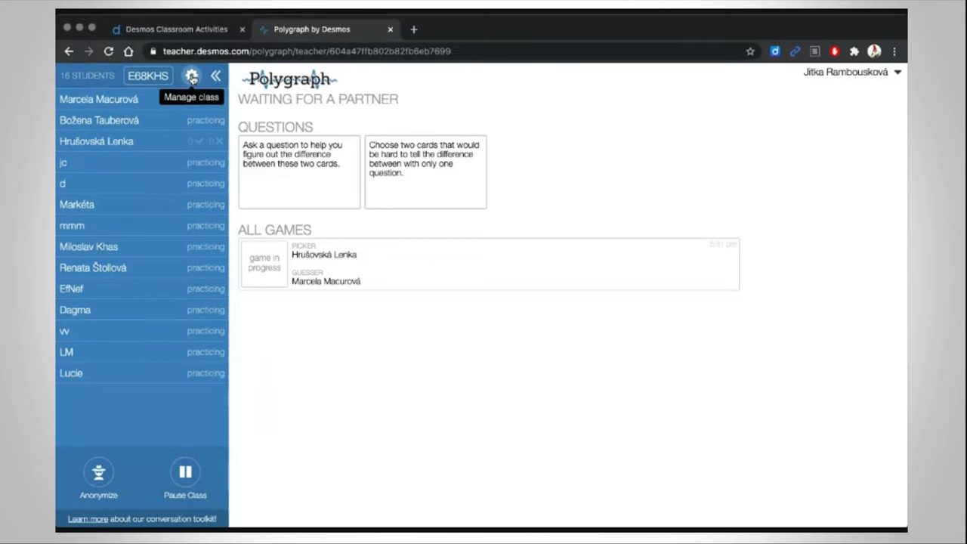
pyautogui.click(98, 473)
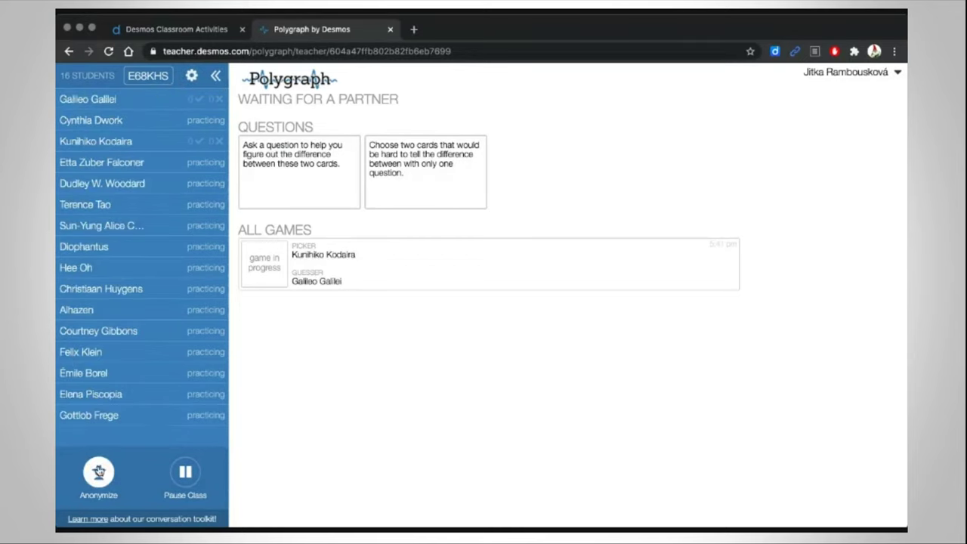
pyautogui.click(268, 257)
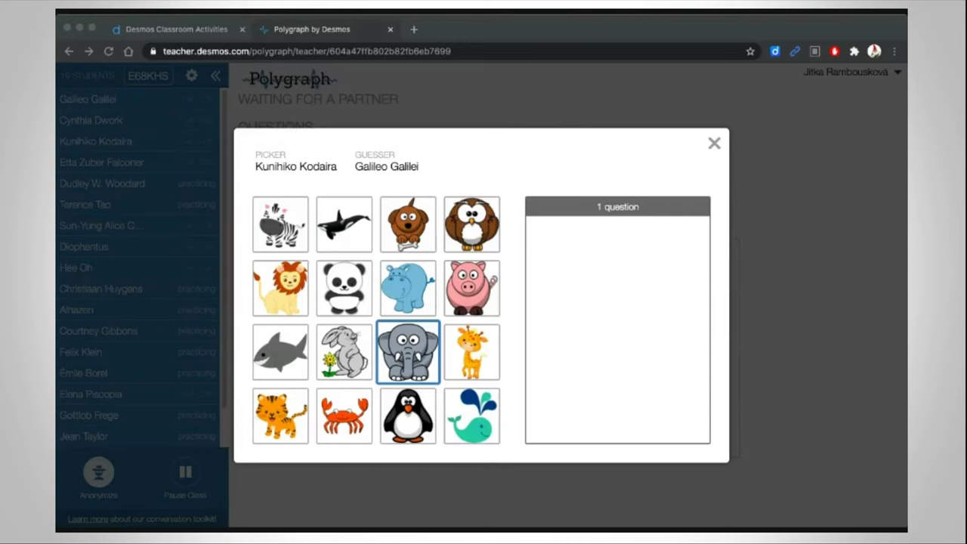
# Close the open game's details and view the game in progress that contains the question "plave to".
pyautogui.click(481, 33)
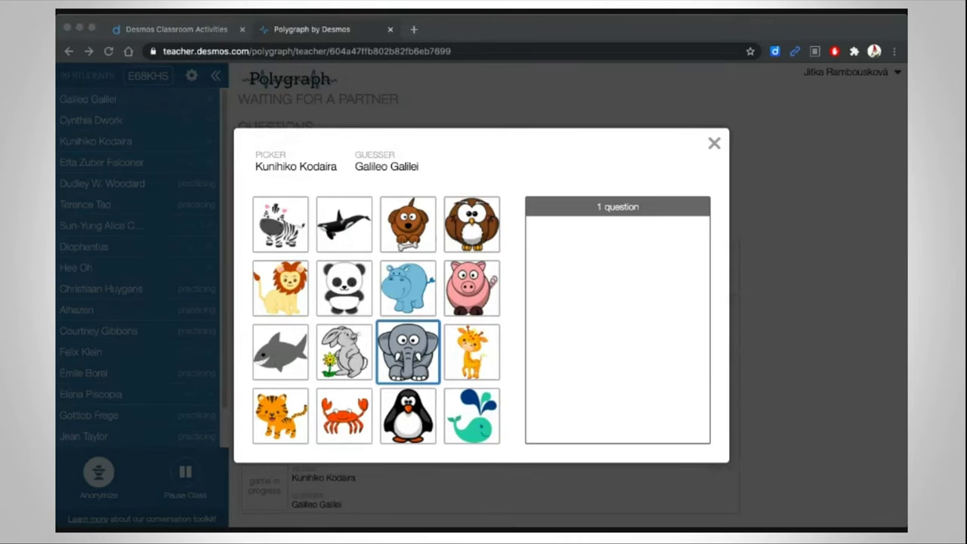
pyautogui.click(499, 30)
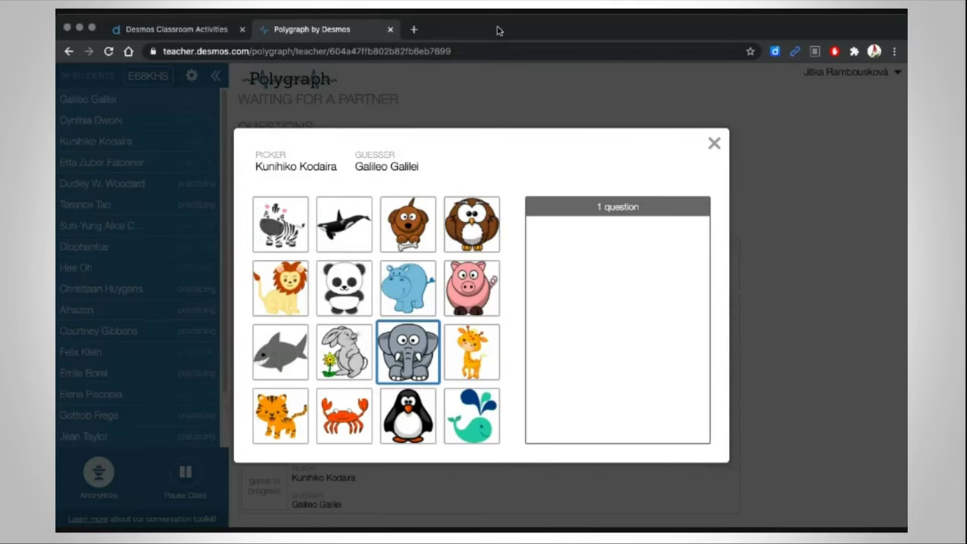
pyautogui.click(715, 144)
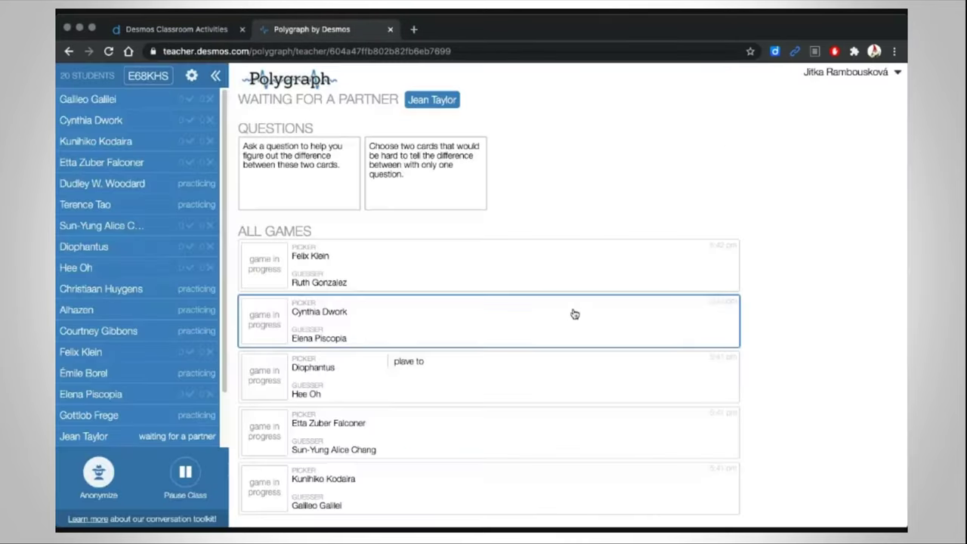
pyautogui.click(341, 381)
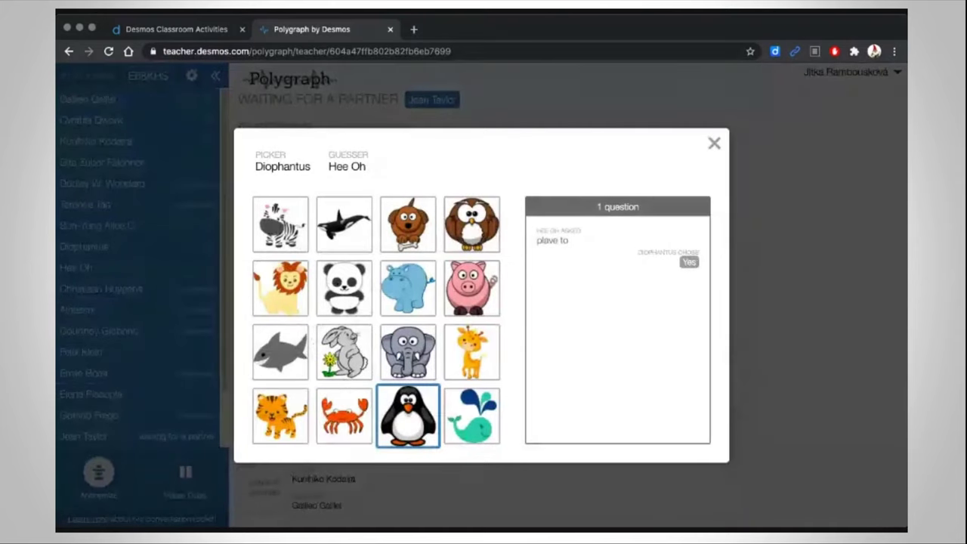
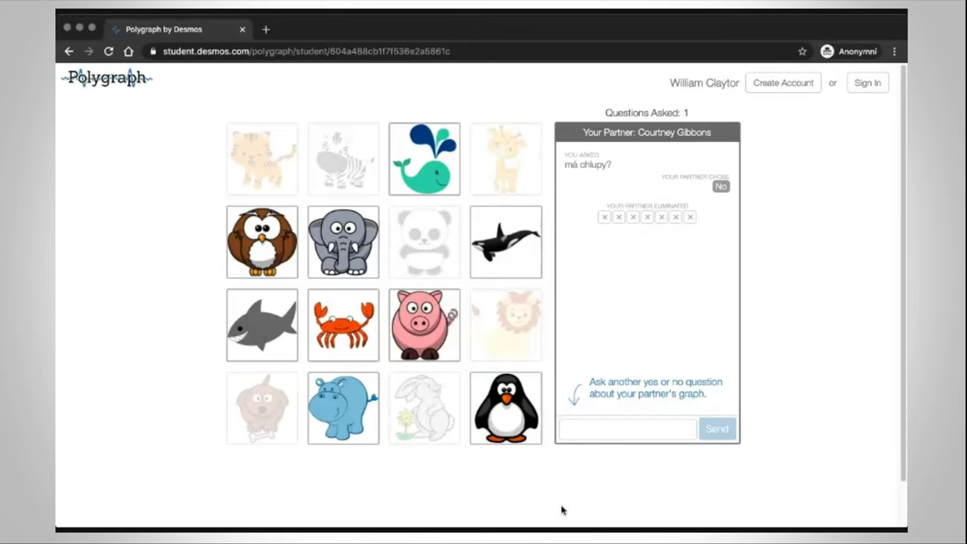
# As the guesser in the student game, ask the partner "má chobot?" and eliminate the elephant.
pyautogui.click(604, 428)
pyautogui.write('má cho')
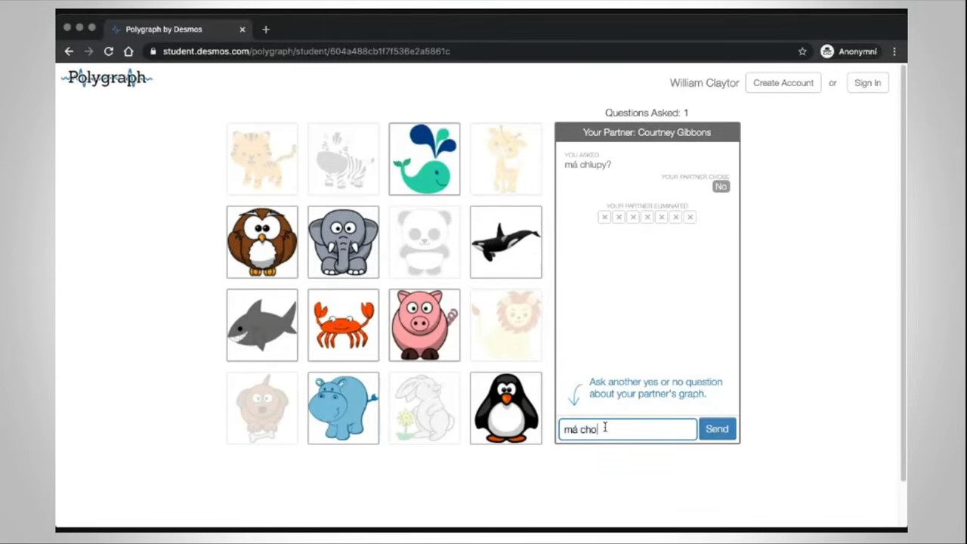
pyautogui.write('bot?')
pyautogui.press('Return')
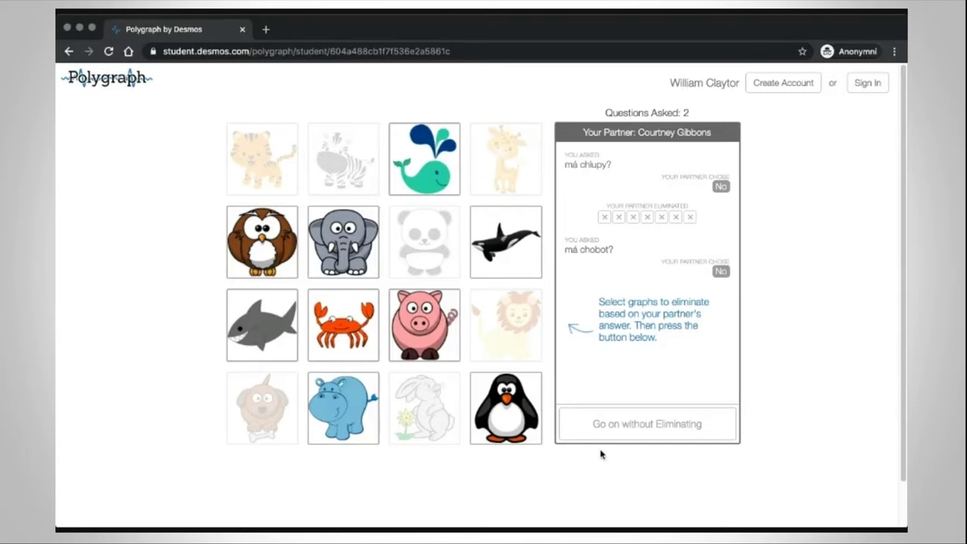
pyautogui.click(337, 239)
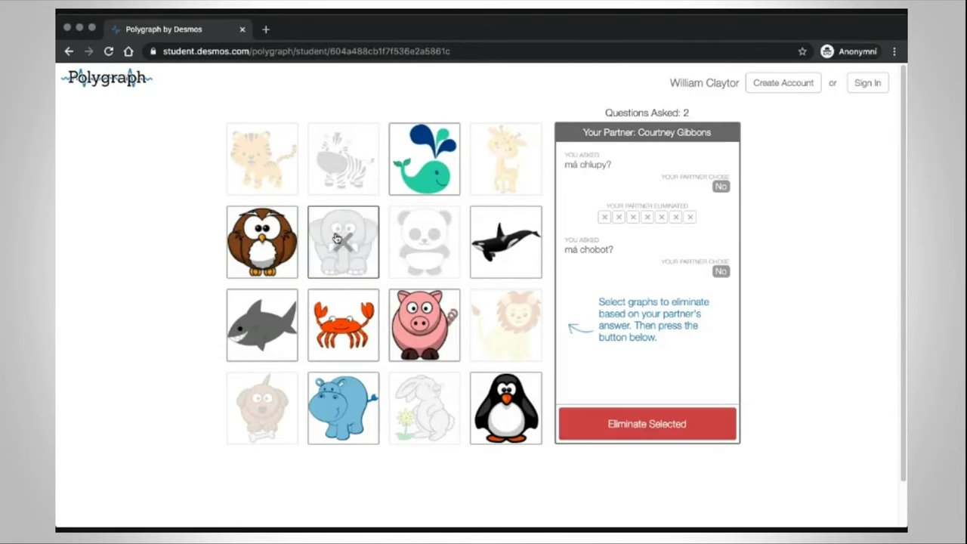
pyautogui.click(658, 424)
# Ask the partner "plave?" and eliminate the owl, pig, hippo and penguin.
pyautogui.click(610, 430)
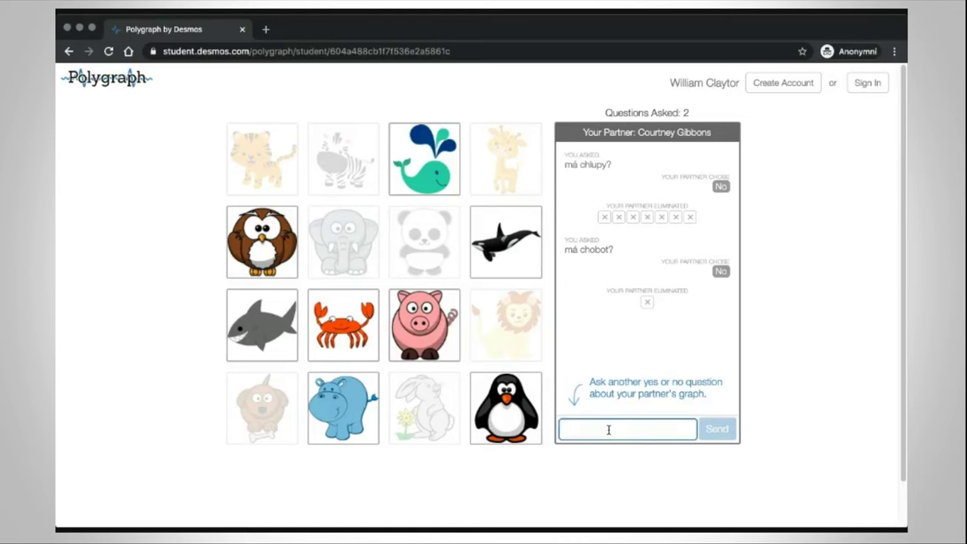
pyautogui.write('plave')
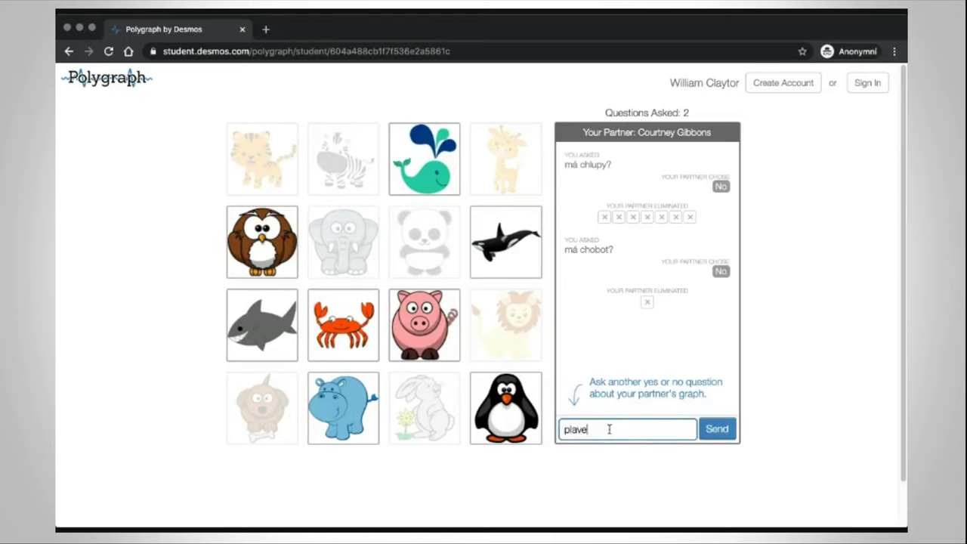
pyautogui.write('?')
pyautogui.press('Return')
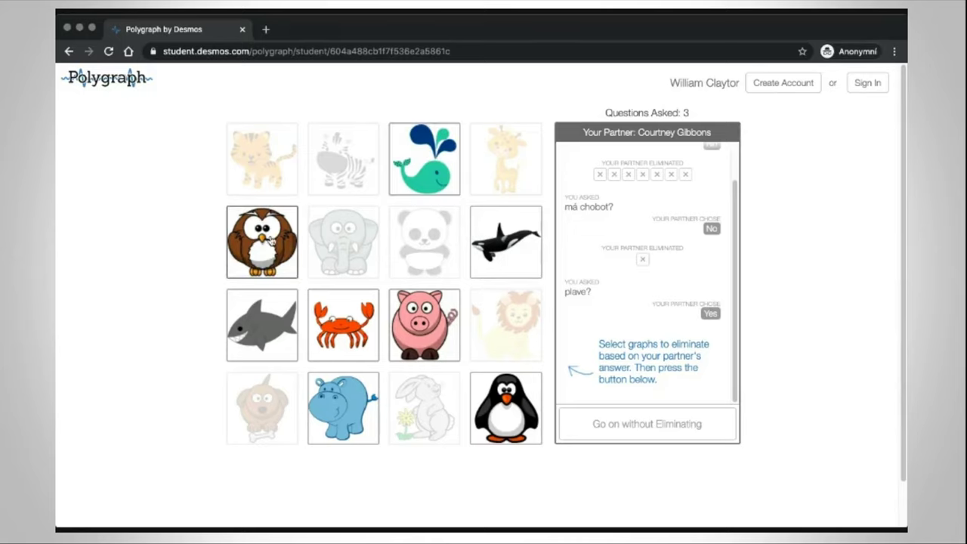
pyautogui.click(271, 240)
pyautogui.click(430, 326)
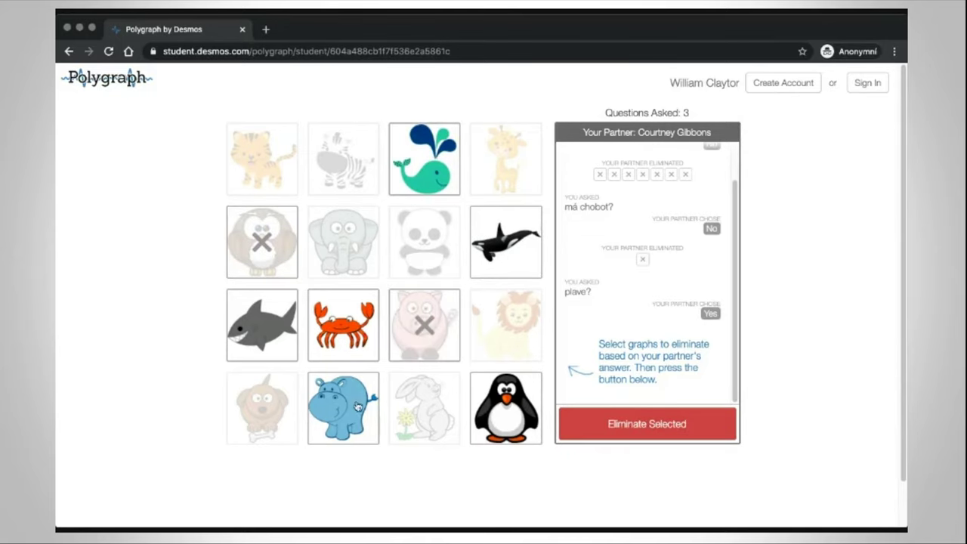
pyautogui.click(359, 407)
pyautogui.click(500, 408)
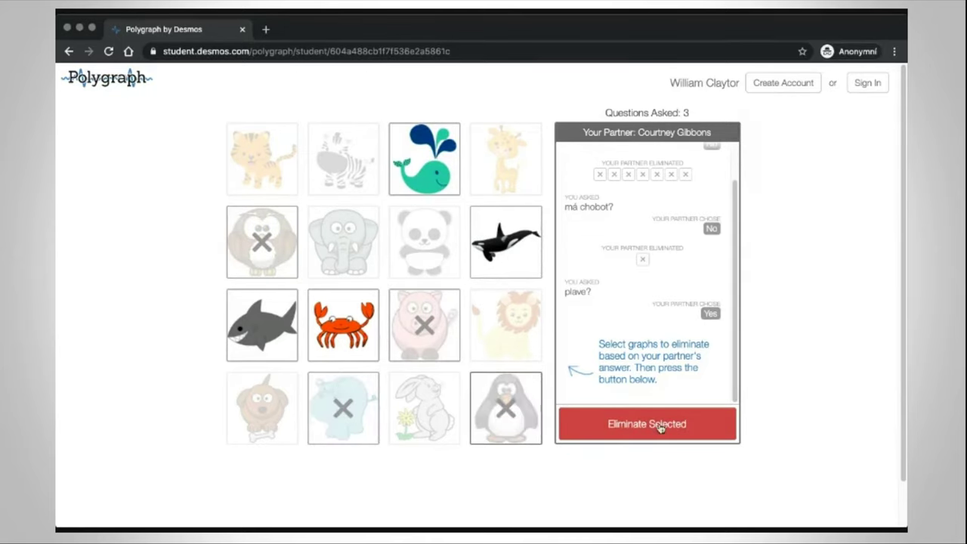
pyautogui.click(626, 427)
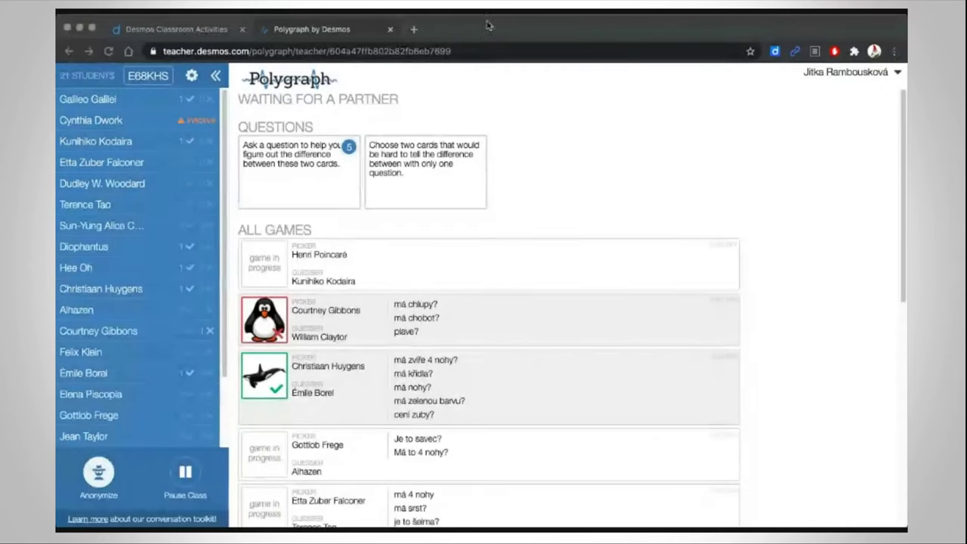
# Review the list of all games on the teacher dashboard and inspect the completed penguin game starting with "plave to".
pyautogui.click(489, 28)
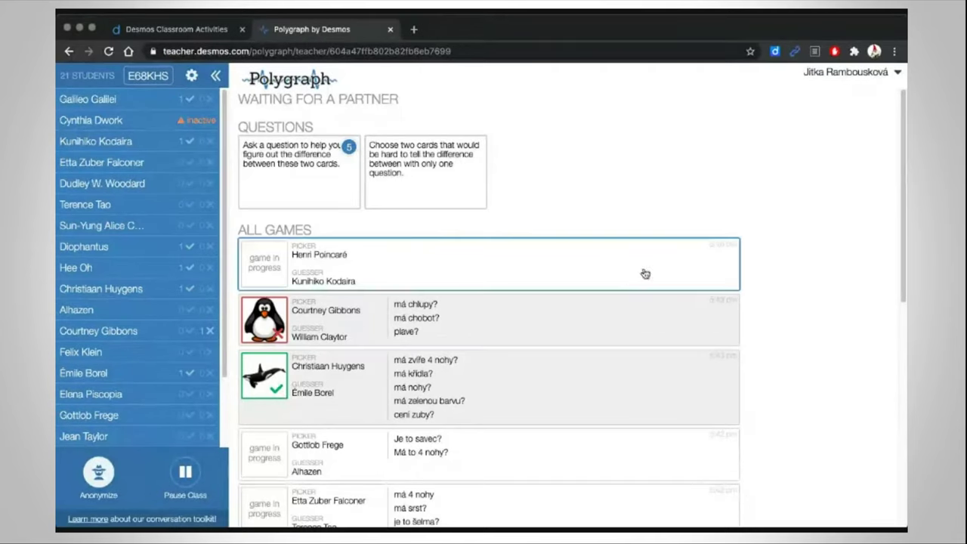
pyautogui.scroll(-4, 476, 298)
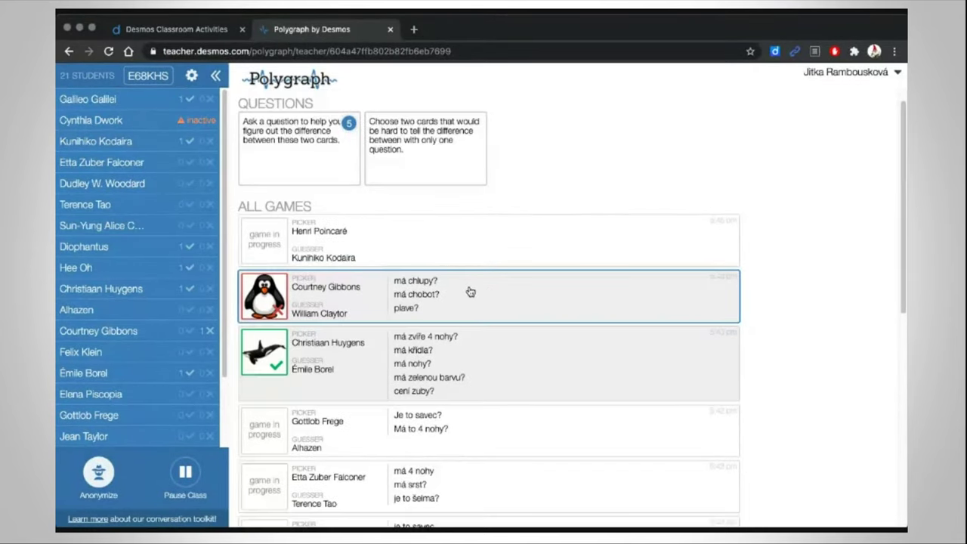
pyautogui.scroll(-7, 468, 290)
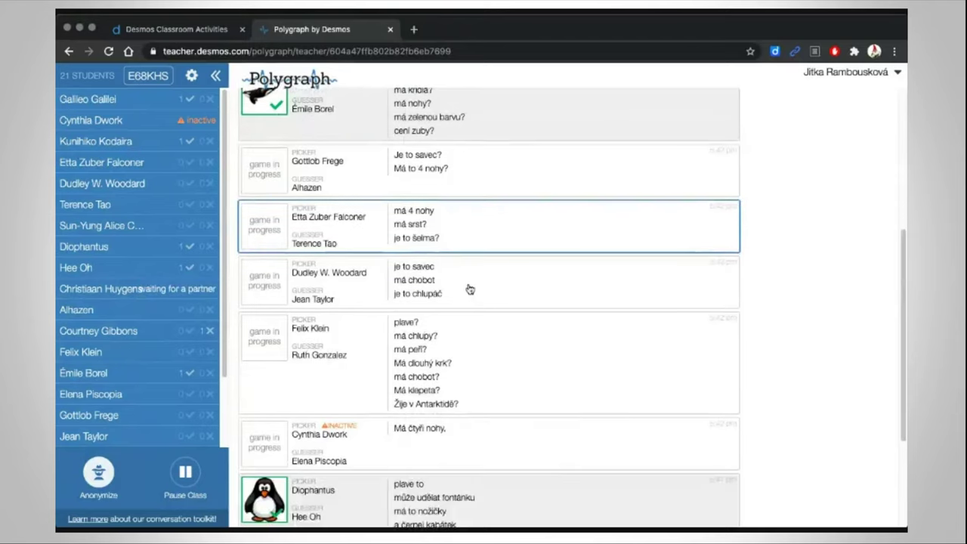
pyautogui.scroll(-1, 468, 289)
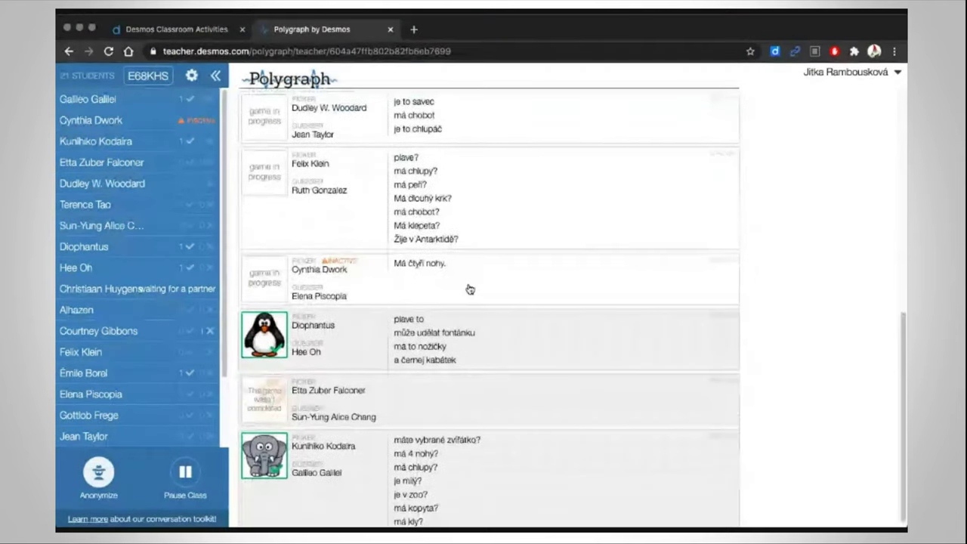
pyautogui.click(492, 328)
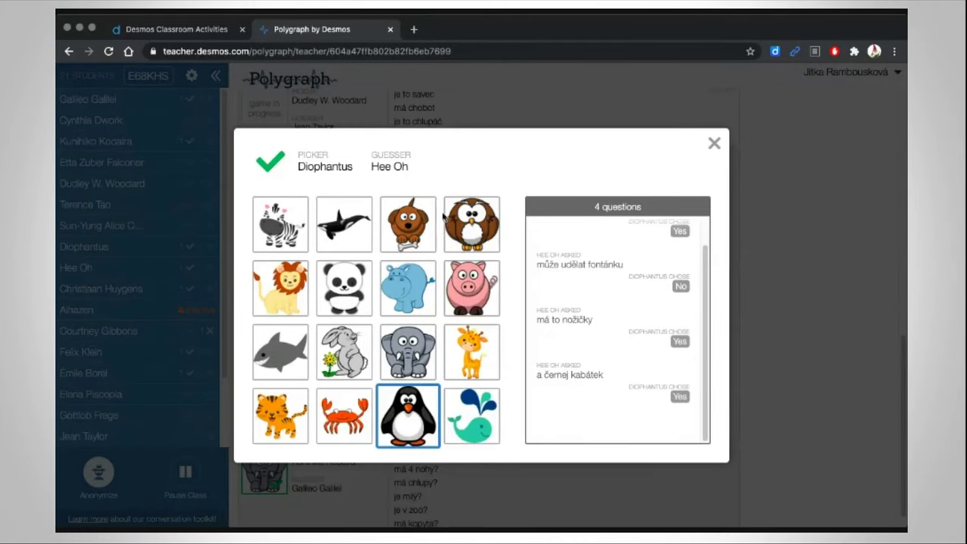
pyautogui.click(714, 145)
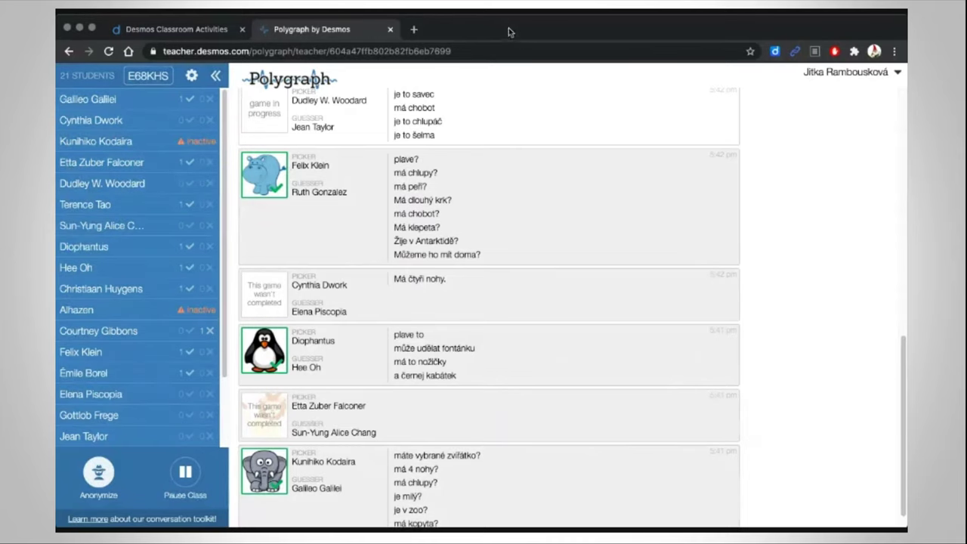
# Close the Polygraph dashboard and return to the Desmos Classroom Activities home page.
pyautogui.click(151, 29)
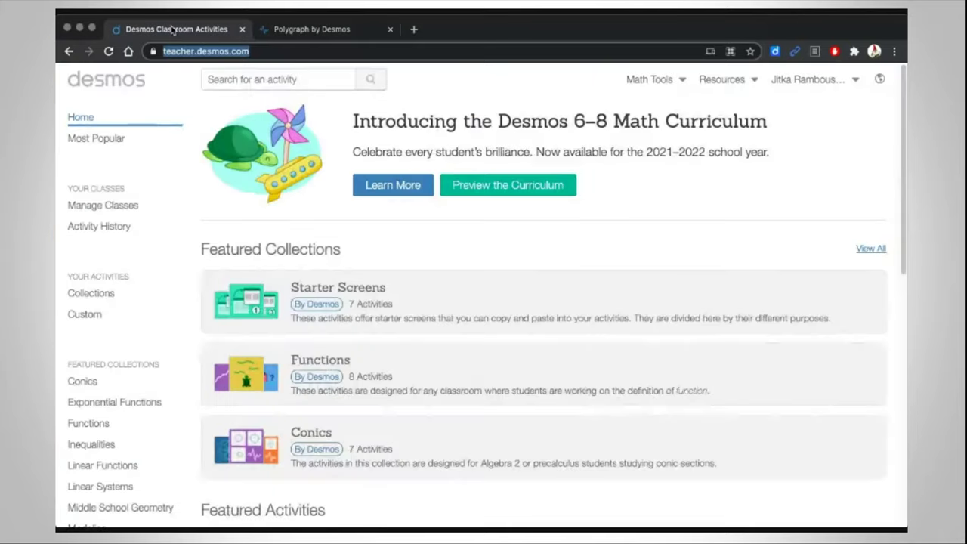
pyautogui.click(389, 29)
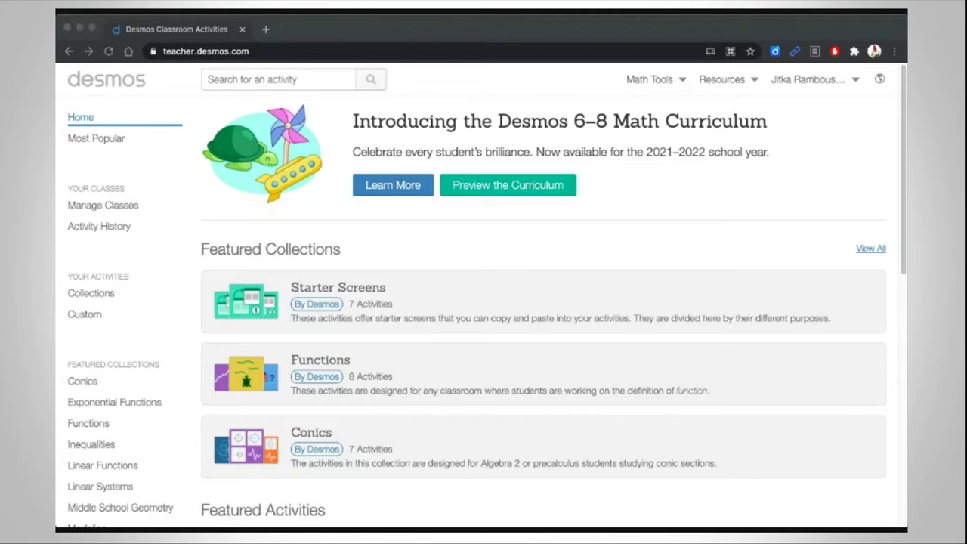
pyautogui.click(451, 28)
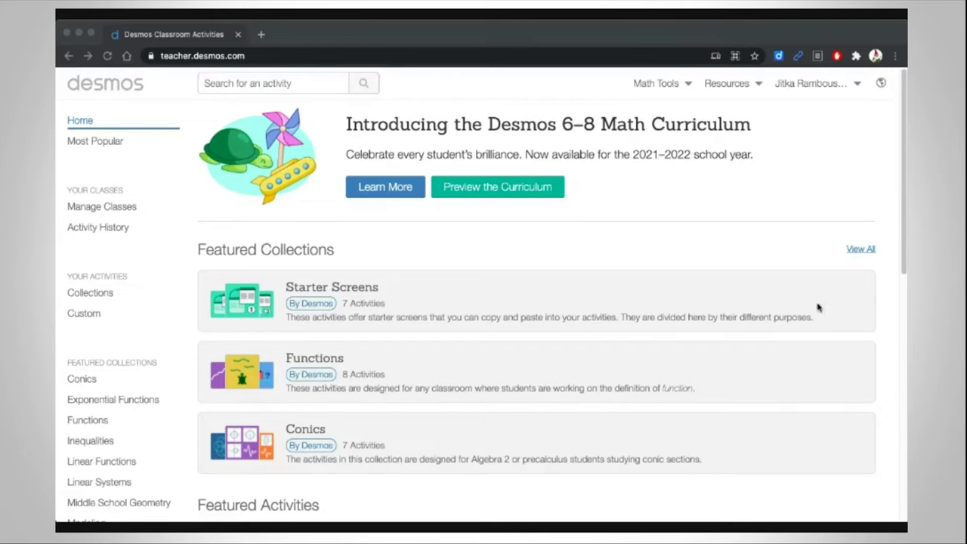
pyautogui.click(506, 37)
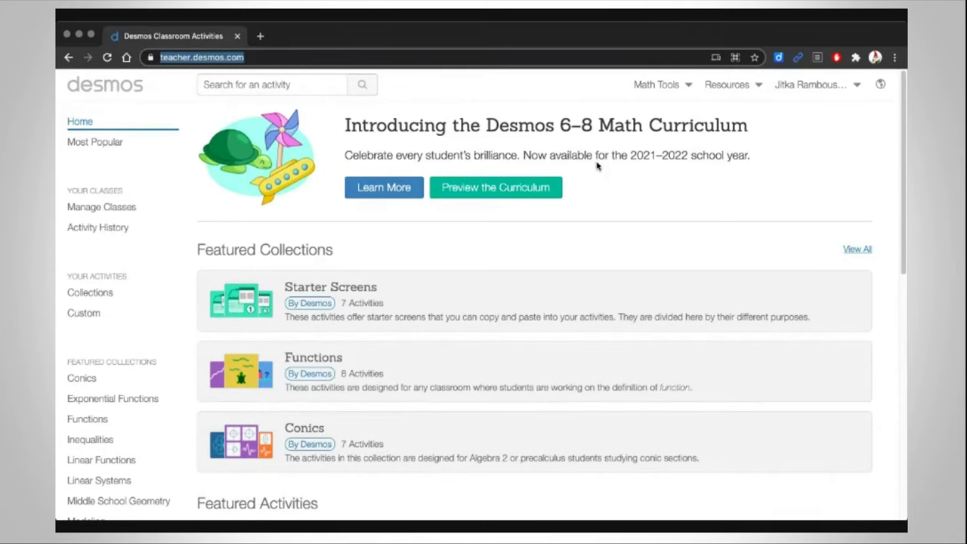
# Look through the featured collections and activities on the home page and open the class management page.
pyautogui.scroll(-15, 428, 255)
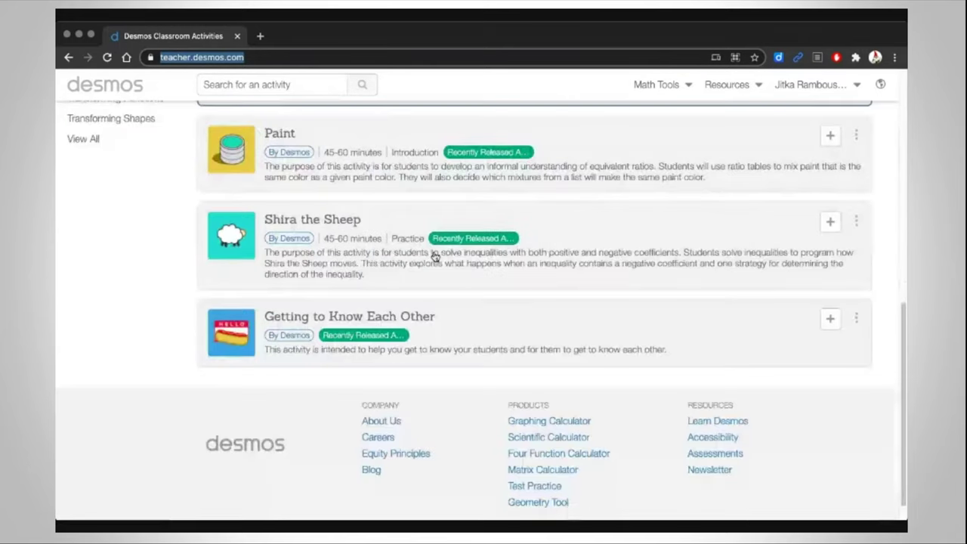
pyautogui.scroll(5, 436, 257)
pyautogui.scroll(2, 435, 257)
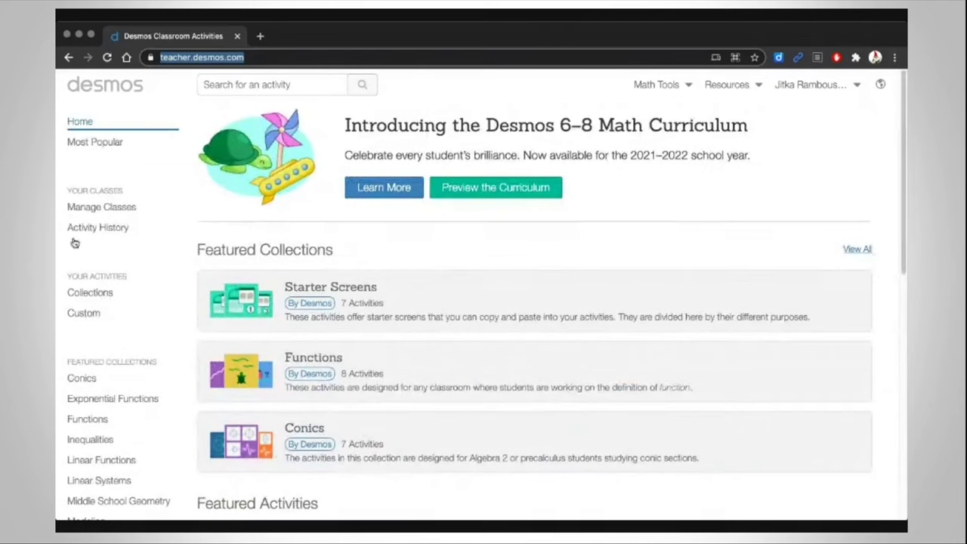
pyautogui.click(119, 213)
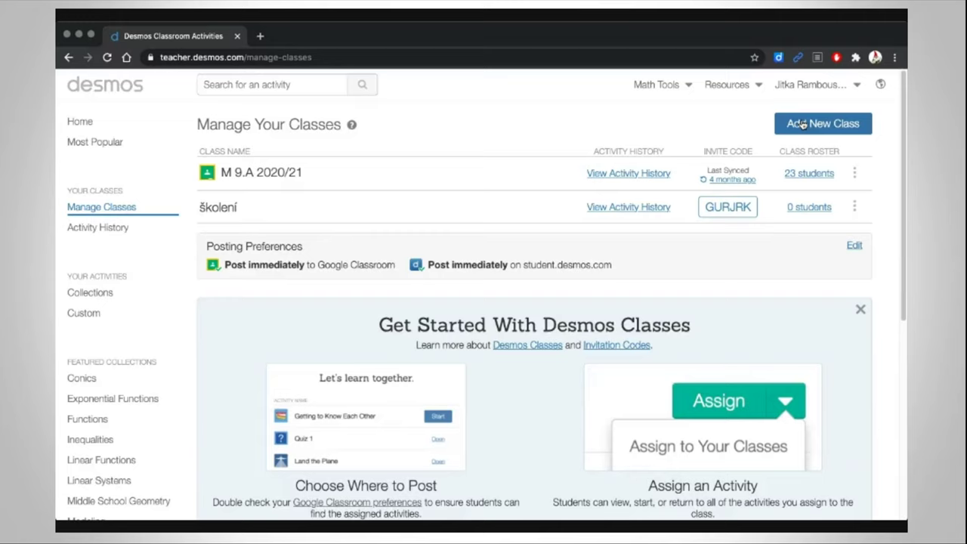
# Open the activity history and look through the past sessions down to the oldest ones loaded.
pyautogui.click(113, 230)
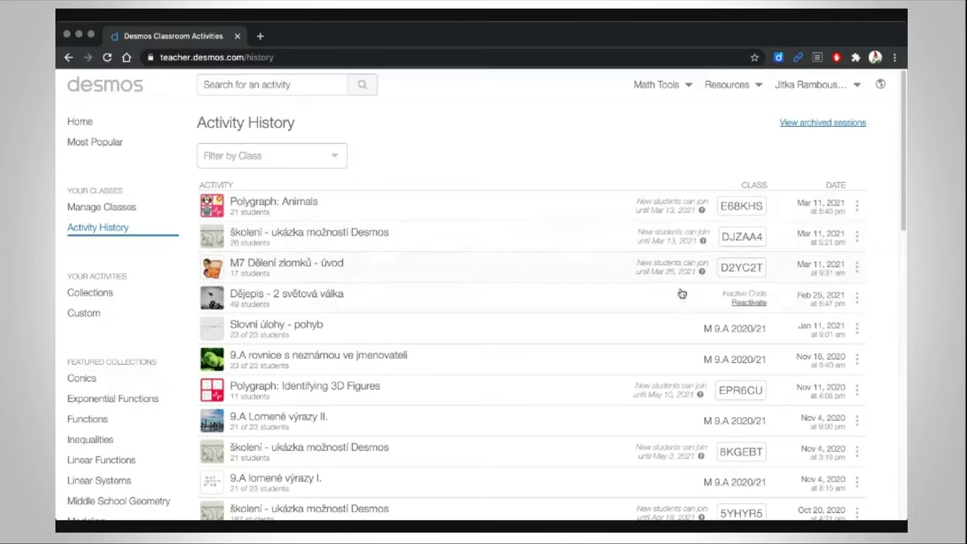
pyautogui.scroll(-20, 483, 269)
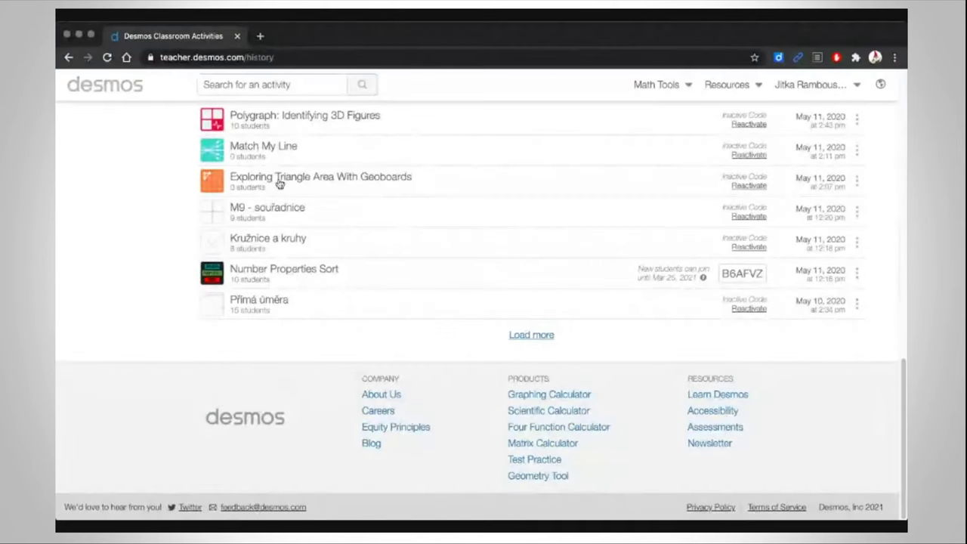
pyautogui.scroll(20, 142, 208)
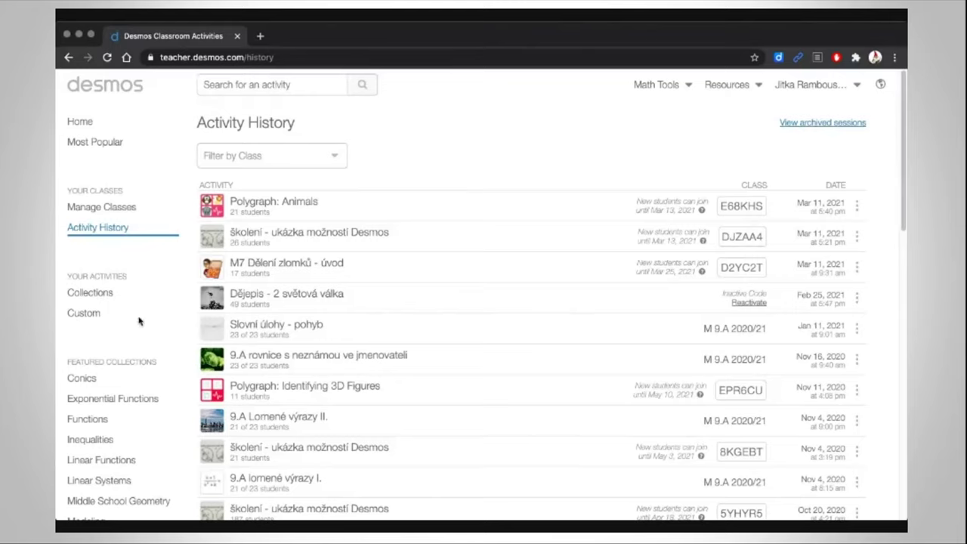
# View the personal activity collections and look through the list of custom activities.
pyautogui.click(93, 294)
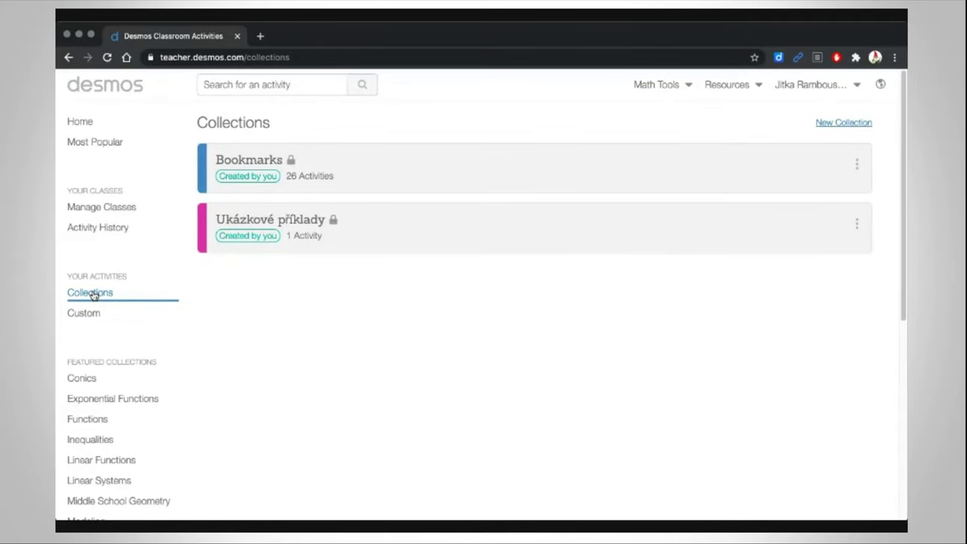
pyautogui.click(89, 319)
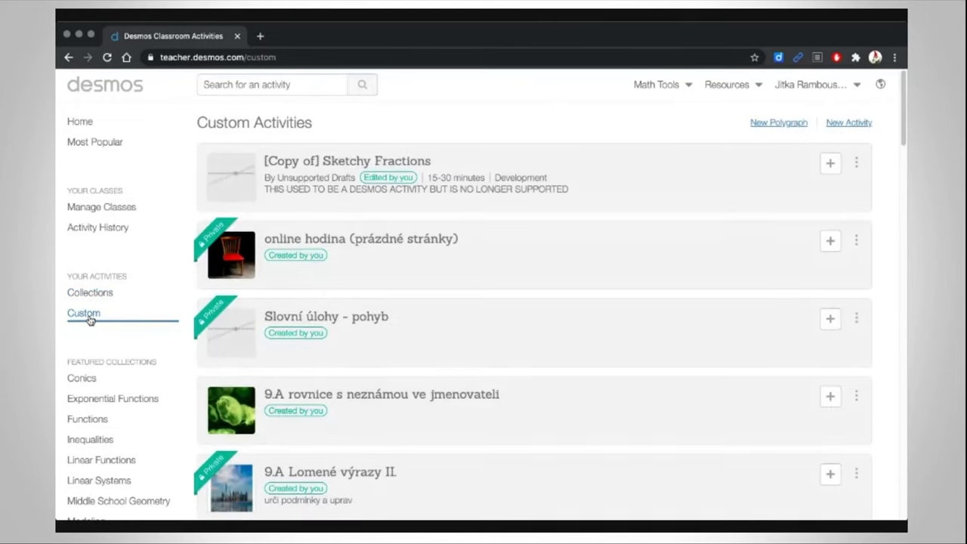
pyautogui.scroll(-5, 114, 379)
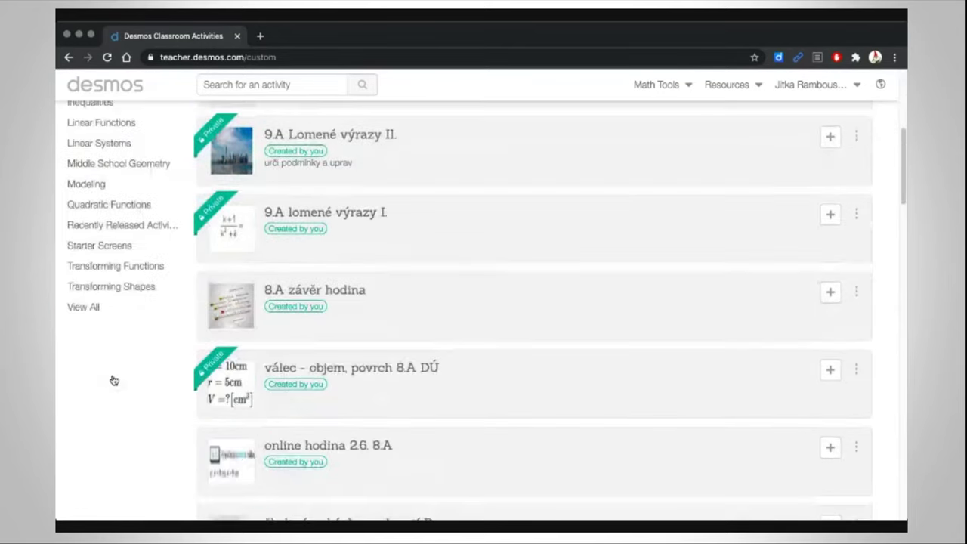
pyautogui.scroll(5, 114, 380)
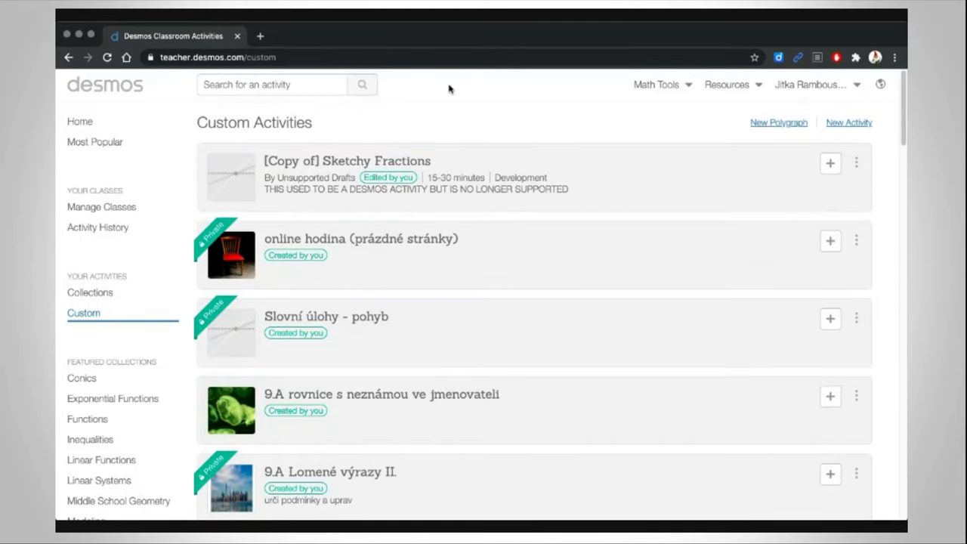
pyautogui.scroll(-3, 449, 90)
pyautogui.scroll(3, 449, 89)
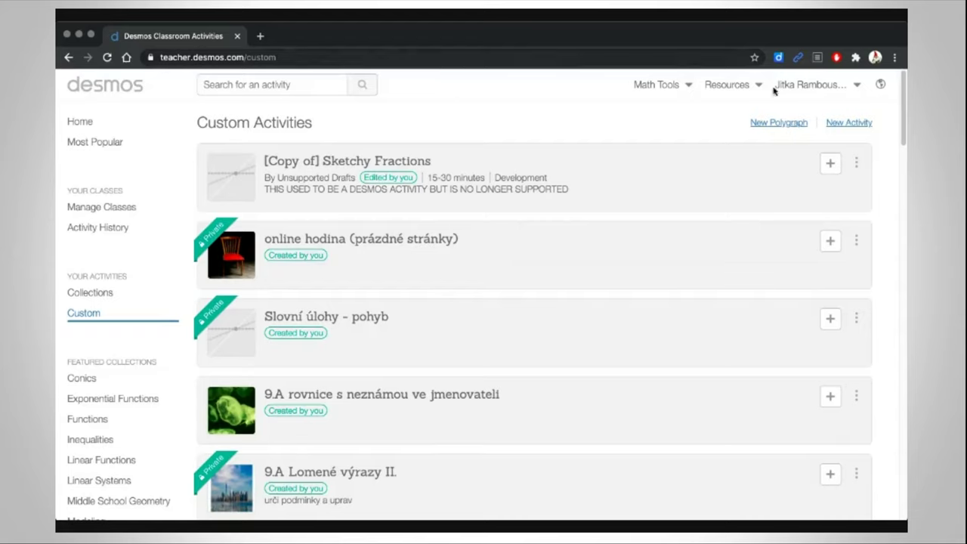
# Open the Desmos Labs page from the account options and look through the listed experimental features.
pyautogui.click(856, 88)
pyautogui.click(856, 88)
pyautogui.click(856, 88)
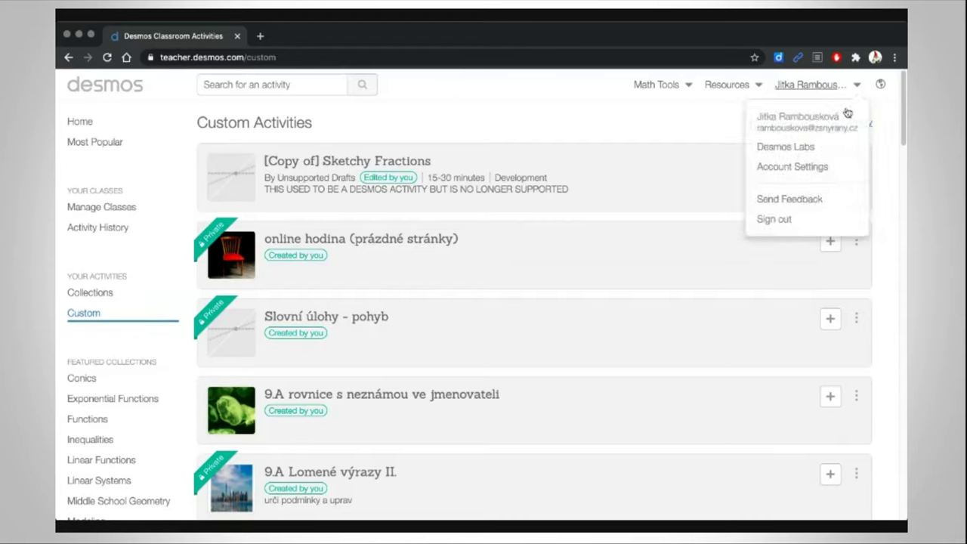
pyautogui.click(786, 148)
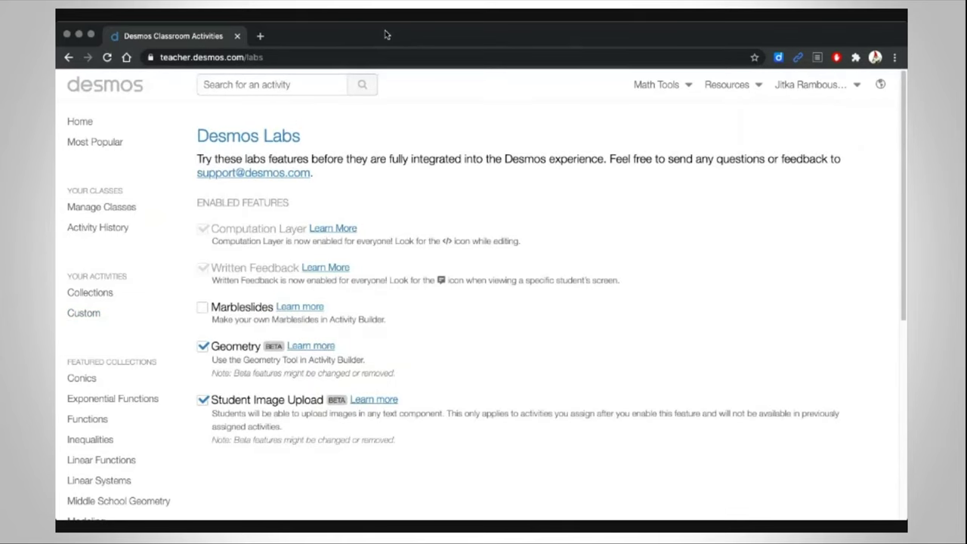
pyautogui.scroll(-1, 482, 207)
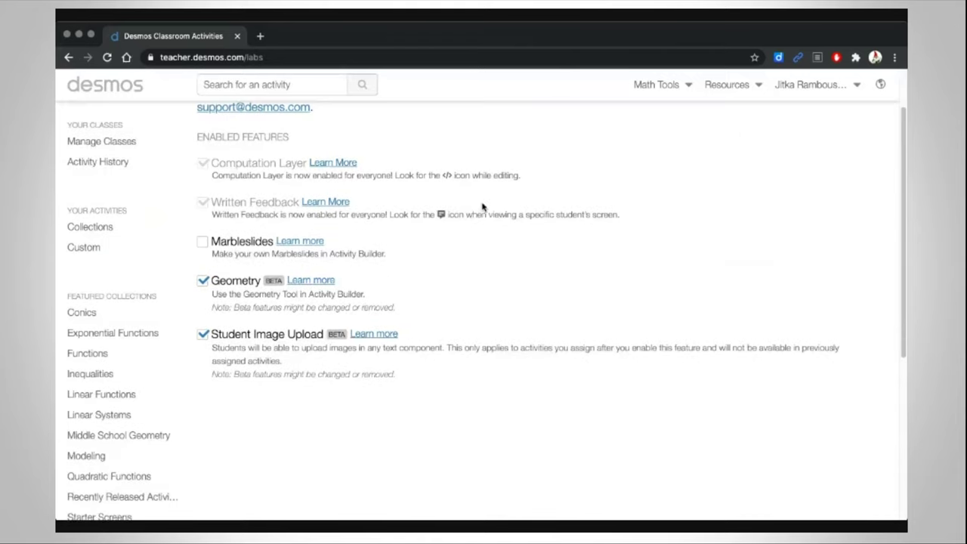
pyautogui.scroll(-1, 483, 208)
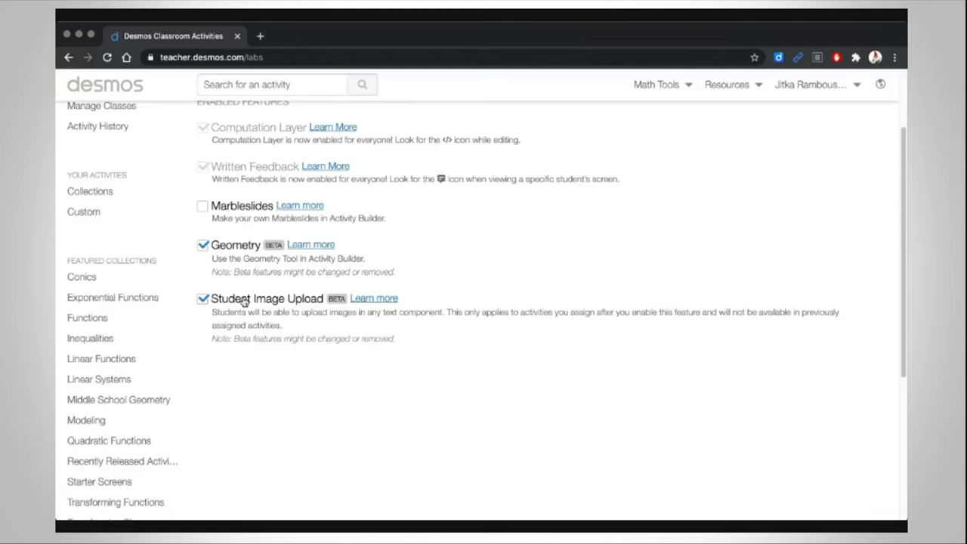
pyautogui.click(260, 215)
pyautogui.scroll(3, 370, 235)
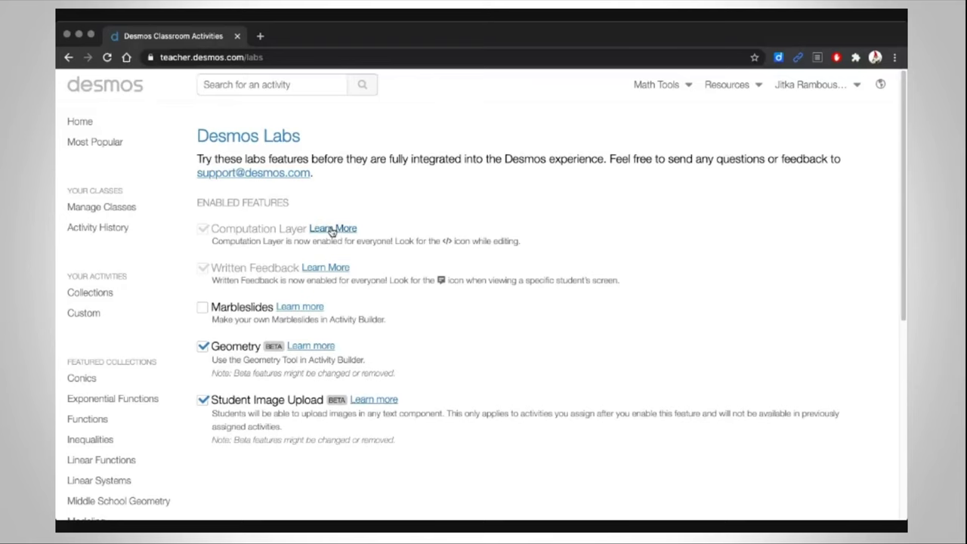
pyautogui.scroll(-2, 325, 234)
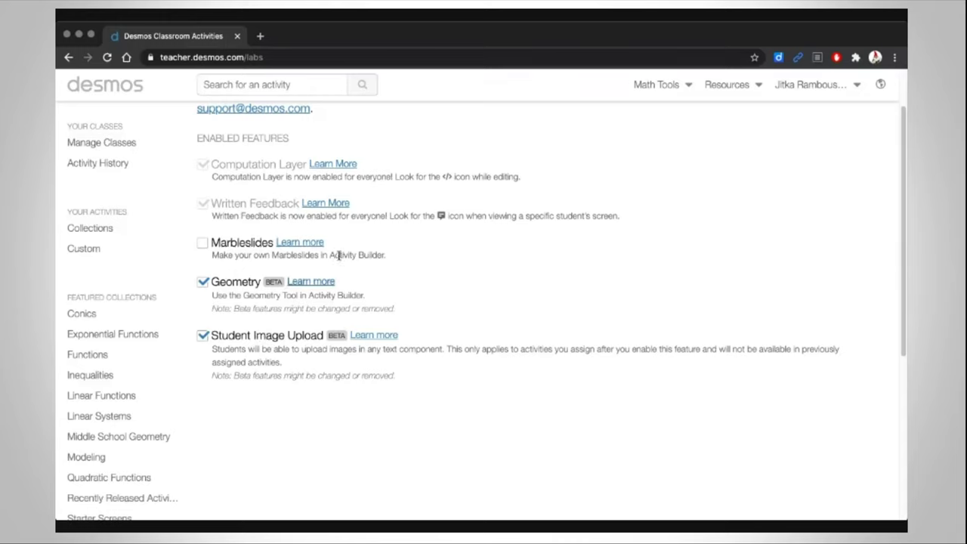
# Return to the custom activities and create a new activity titled "DigiCentrum" with Private sharing and no description.
pyautogui.click(88, 250)
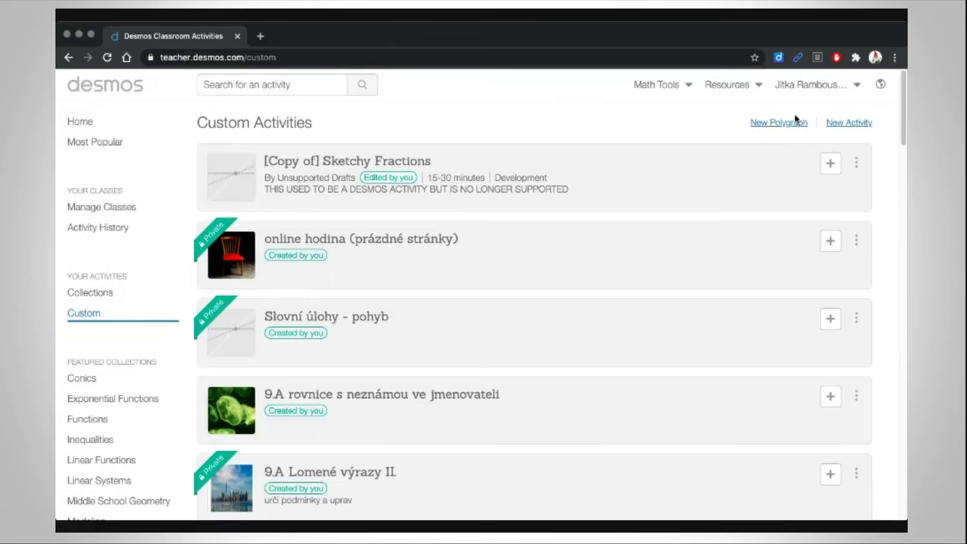
pyautogui.click(850, 123)
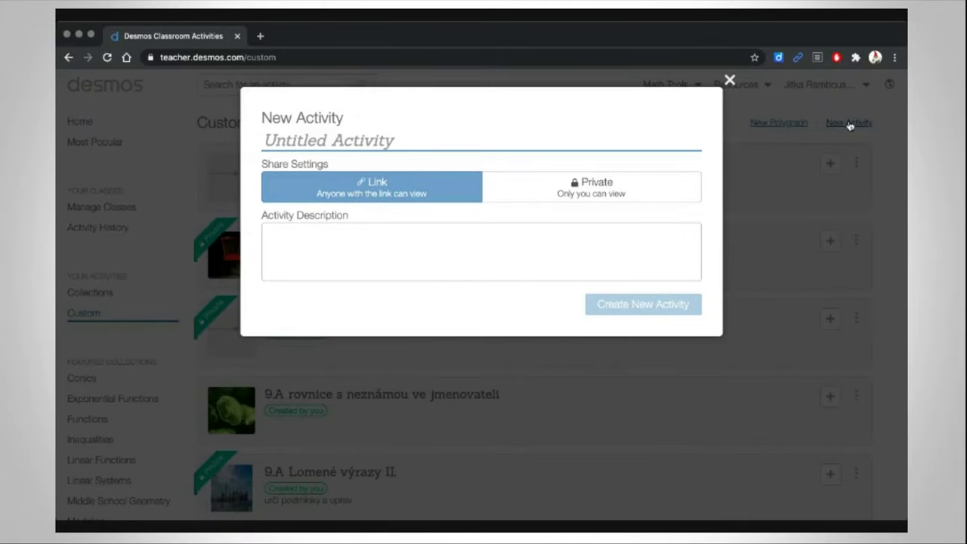
pyautogui.write('DigiCentrum')
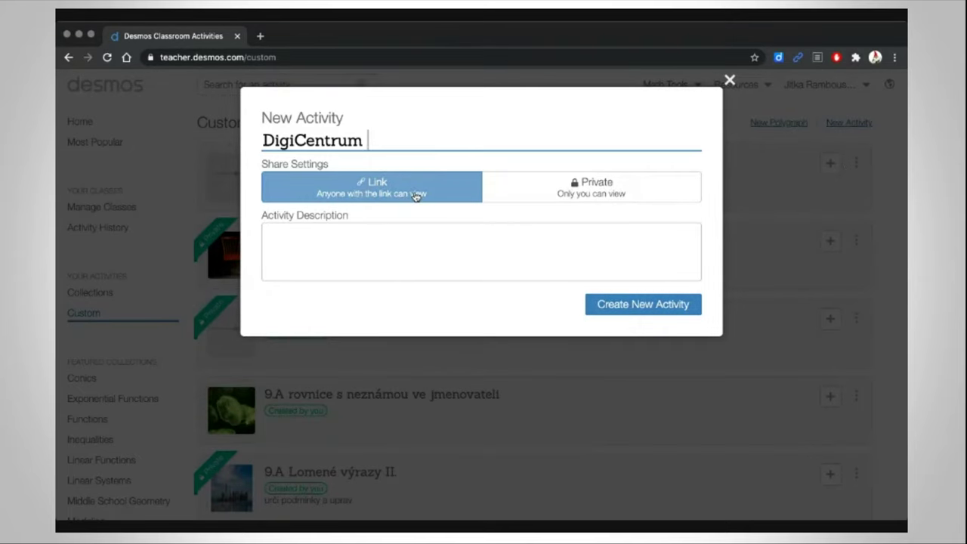
pyautogui.click(570, 186)
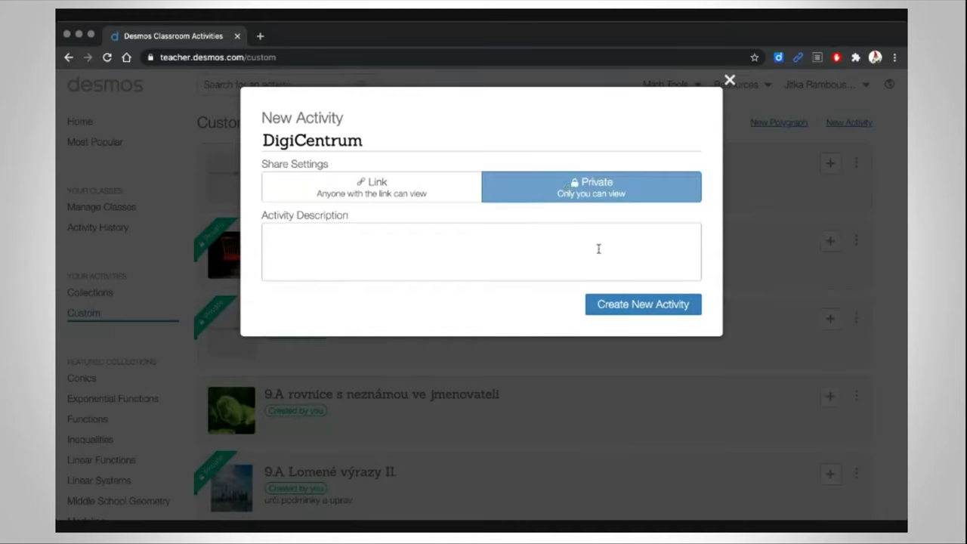
pyautogui.click(312, 240)
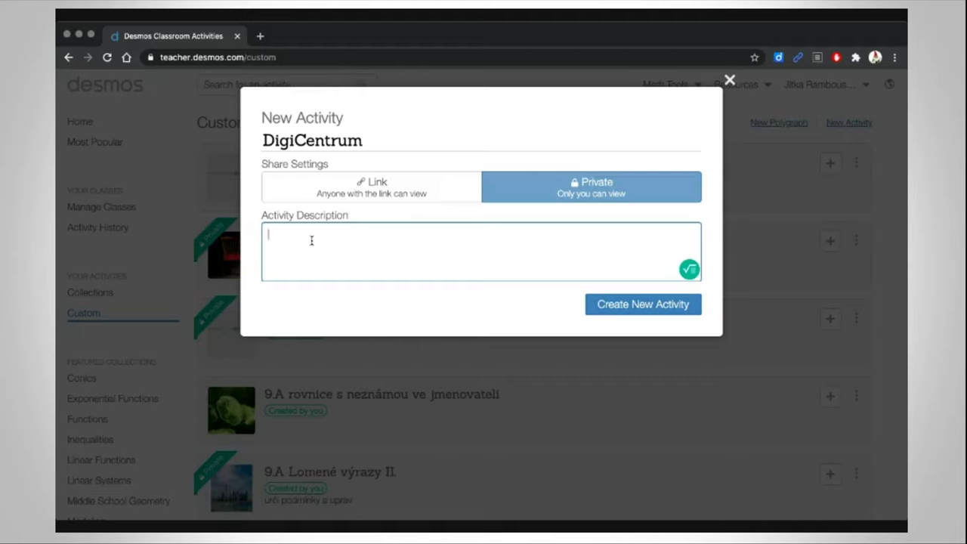
pyautogui.click(633, 307)
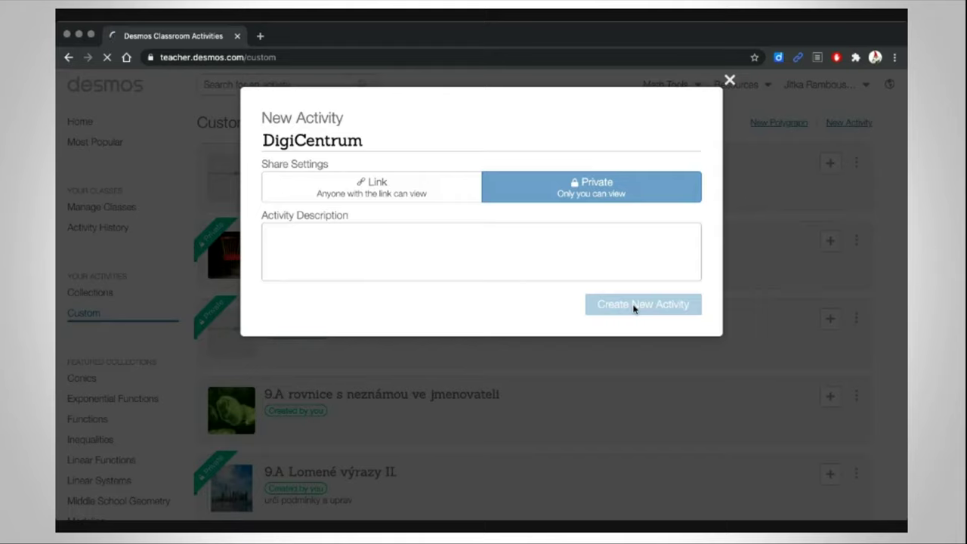
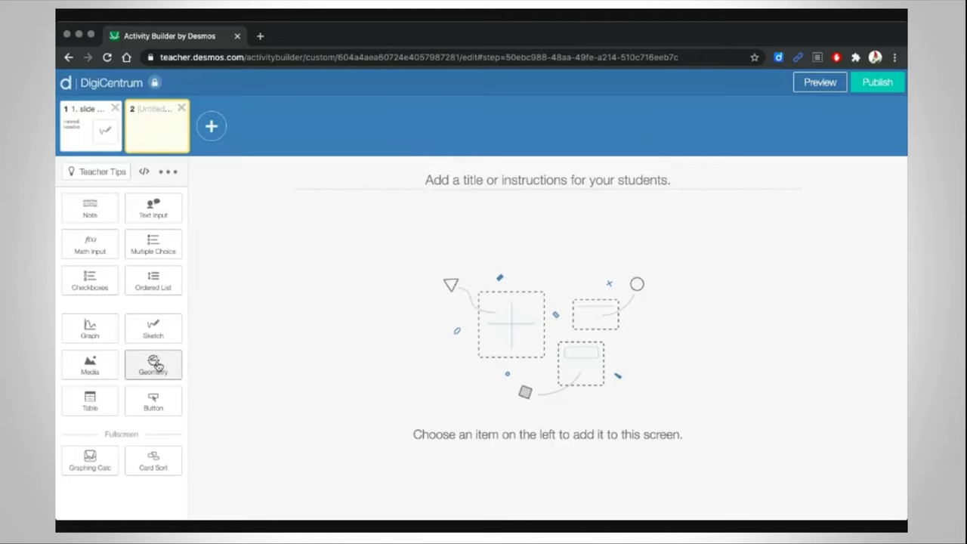
# Add a Geometry component to the second screen and title the screen "2. narýsuj těžnice".
pyautogui.click(154, 359)
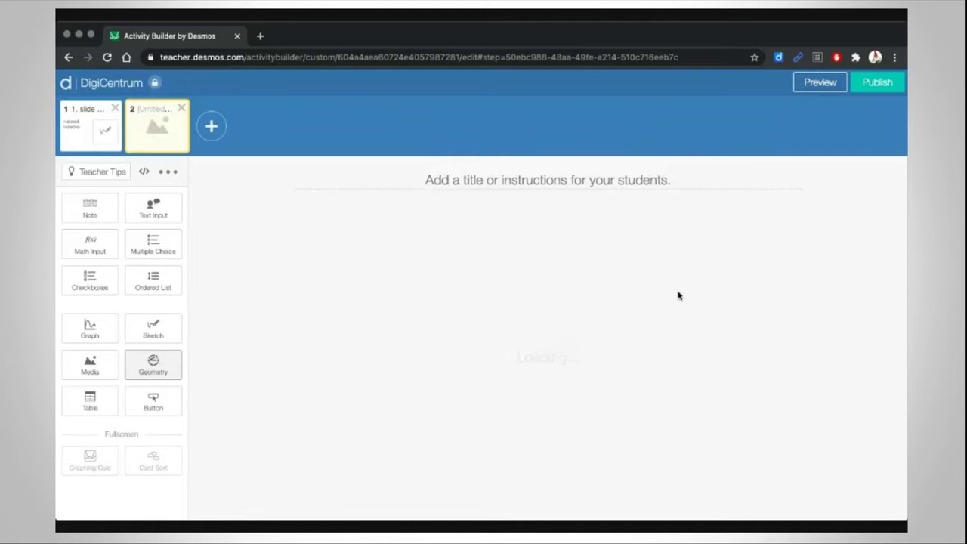
pyautogui.click(472, 179)
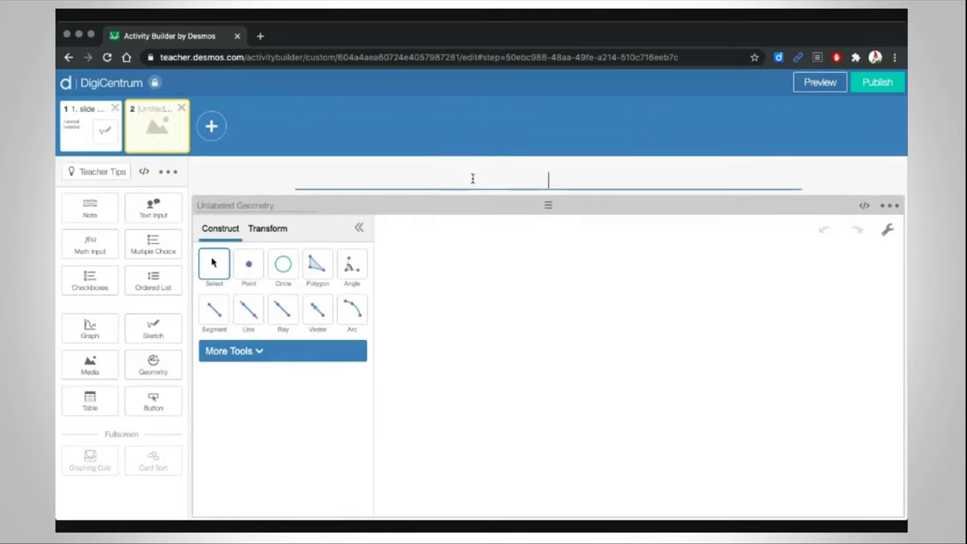
pyautogui.write('2.  narýsuj těžnice')
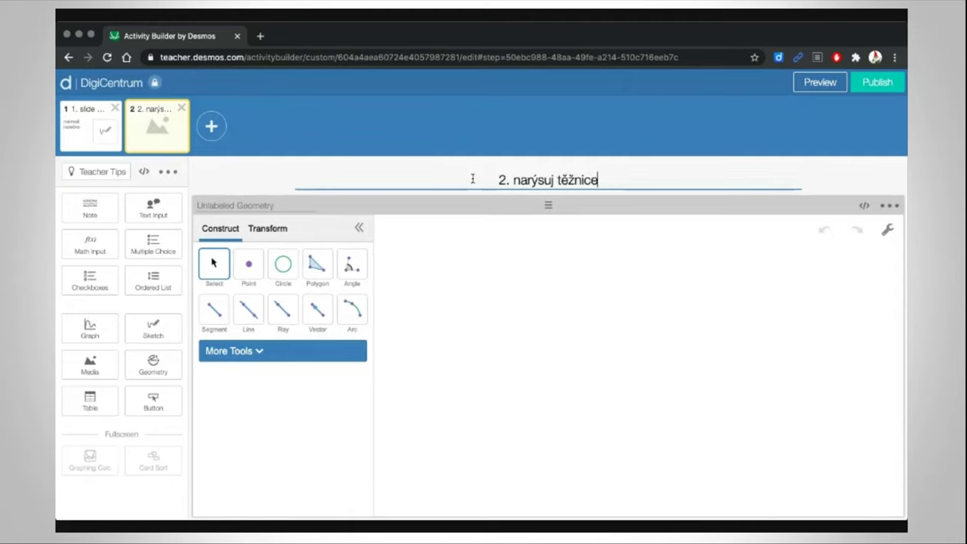
# Draw a large triangle with the Polygon tool in the geometry component, closing it at its first vertex.
pyautogui.click(316, 269)
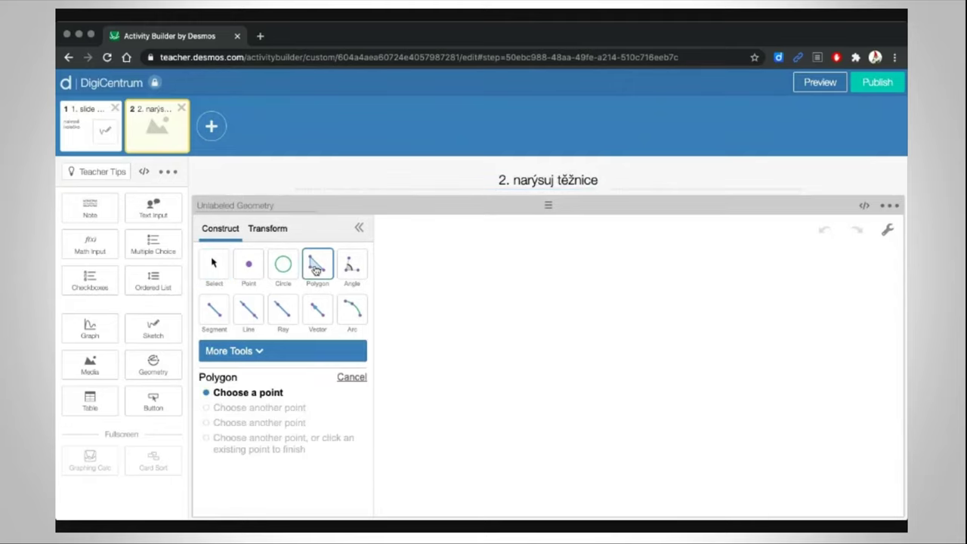
pyautogui.click(477, 440)
pyautogui.click(722, 446)
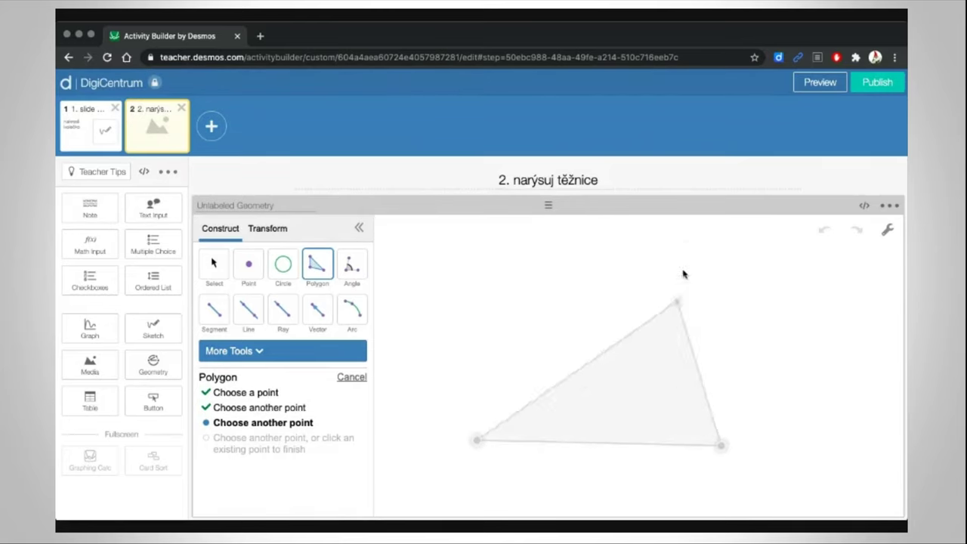
pyautogui.click(685, 246)
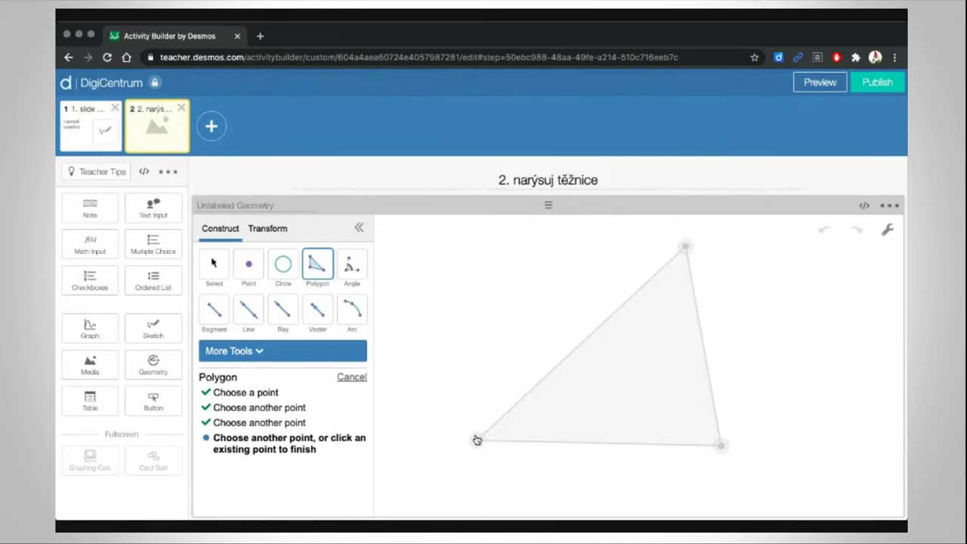
pyautogui.click(477, 441)
# Select the triangle's interior, colour it orange and deselect it.
pyautogui.click(214, 265)
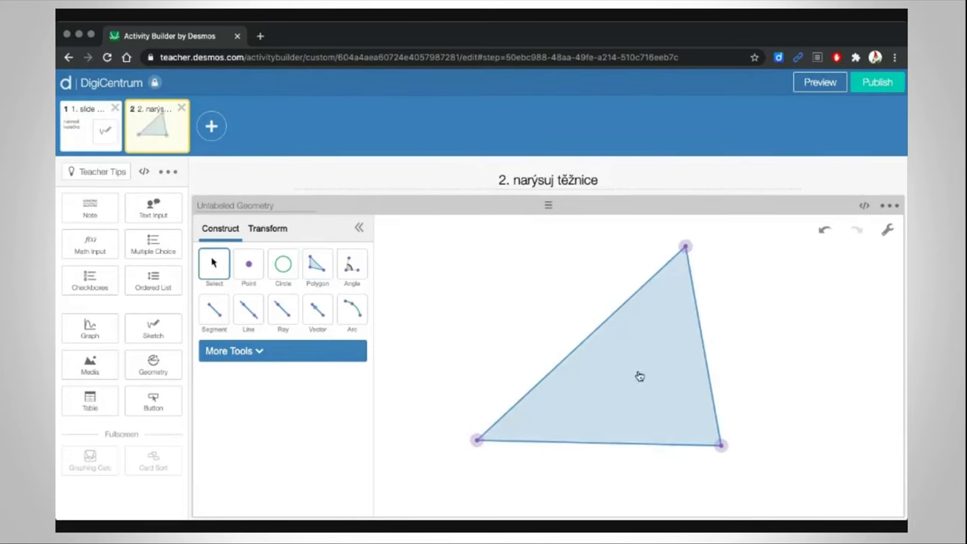
pyautogui.click(639, 377)
pyautogui.click(276, 420)
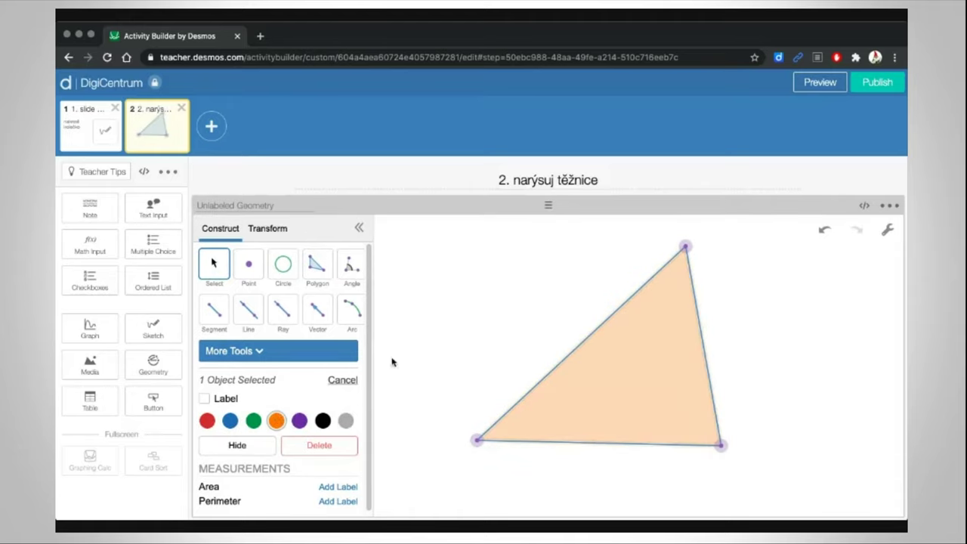
pyautogui.click(804, 370)
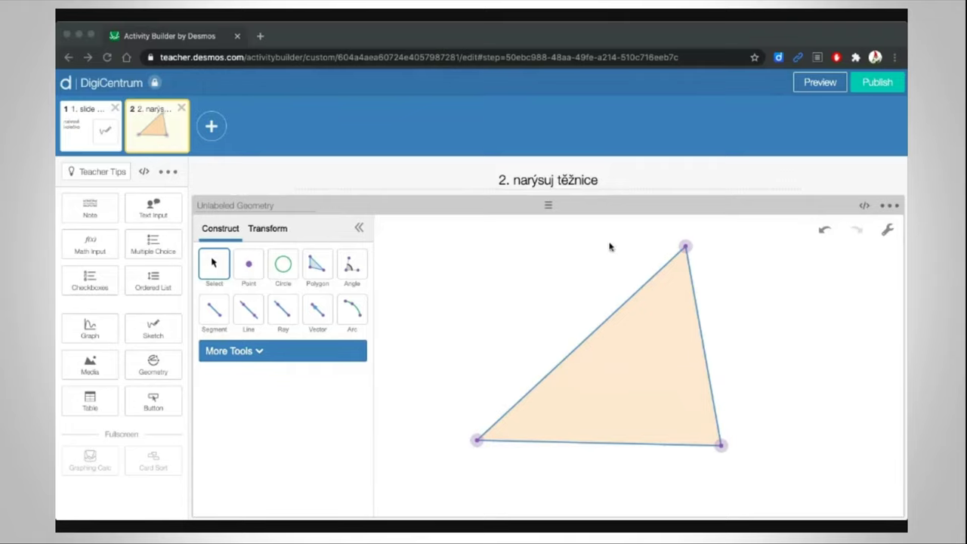
# Add a third screen titled "3. graf" and insert a Graph component on it.
pyautogui.click(214, 127)
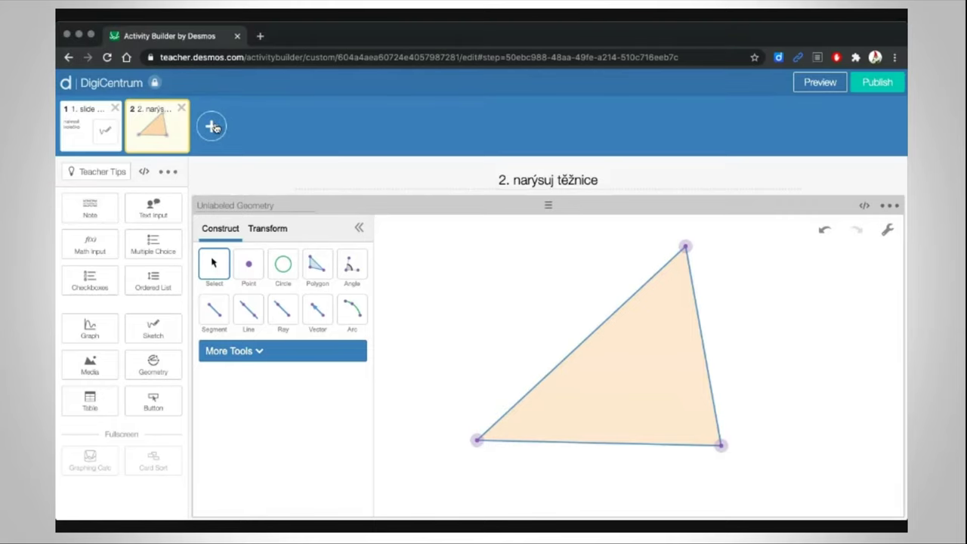
pyautogui.click(214, 127)
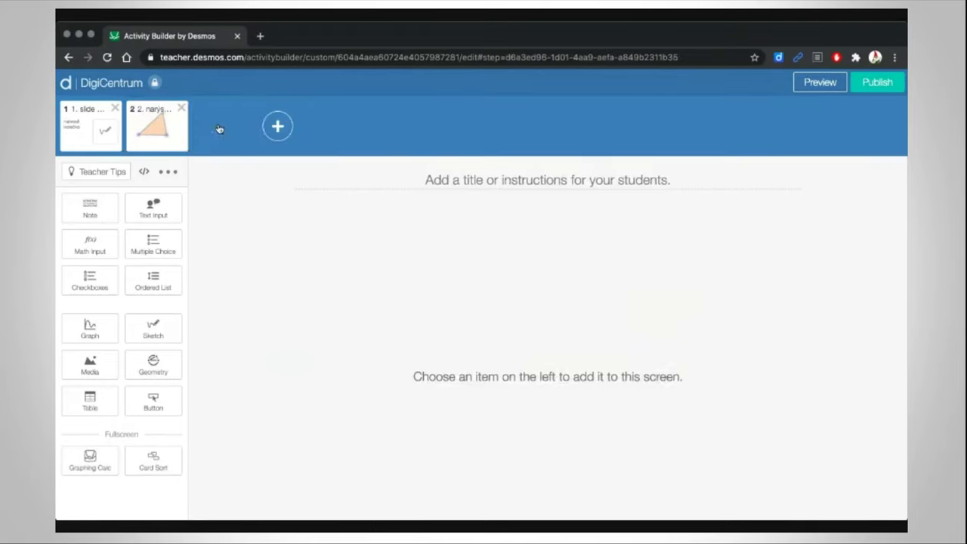
pyautogui.click(485, 175)
pyautogui.write('3')
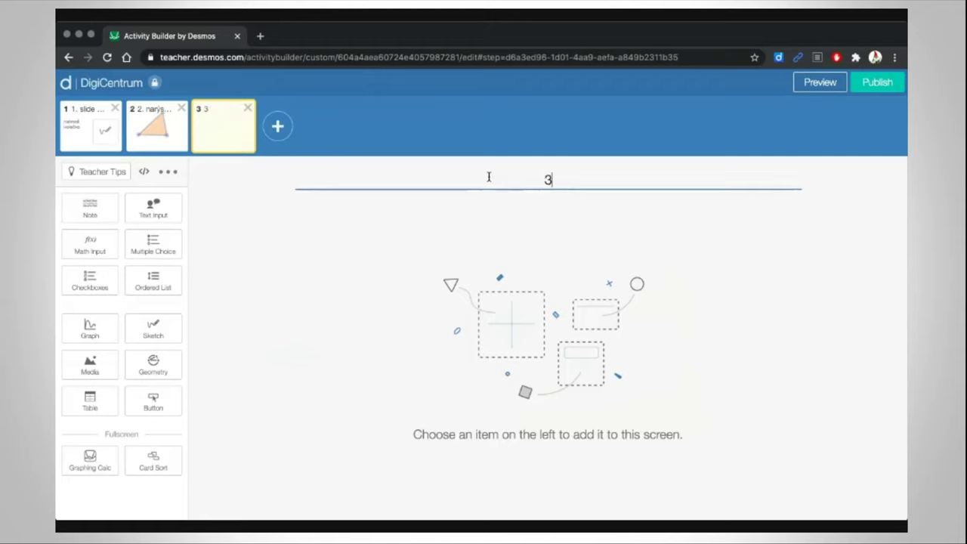
pyautogui.write('. graf')
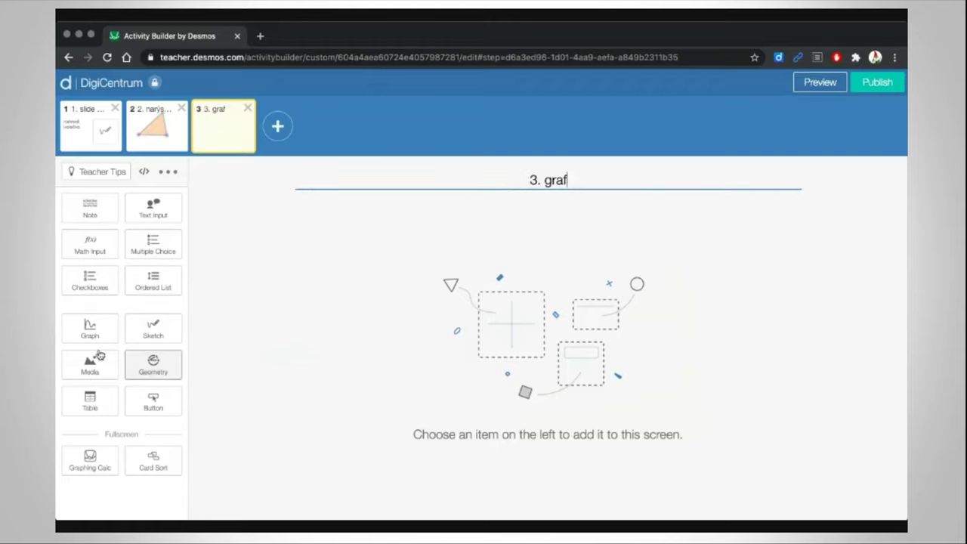
pyautogui.click(90, 329)
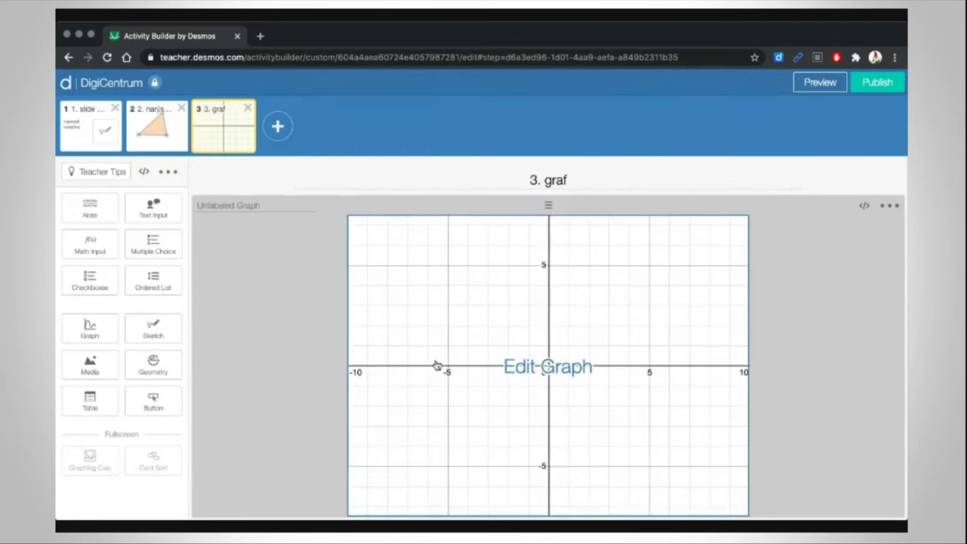
# Add a note reading "napiš rovnici nepřímé úměry" and a Math Input component alongside the graph.
pyautogui.click(90, 212)
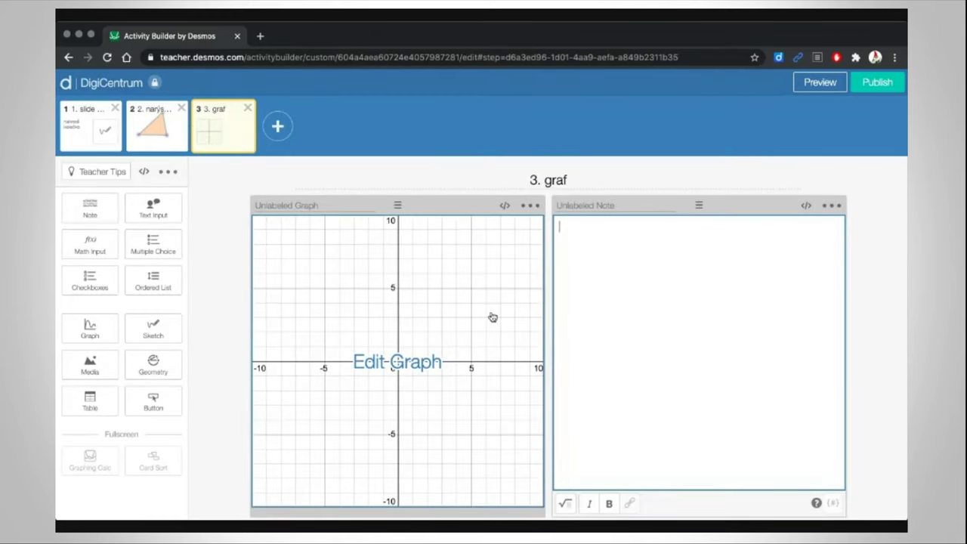
pyautogui.write('napiš rovnici nepří')
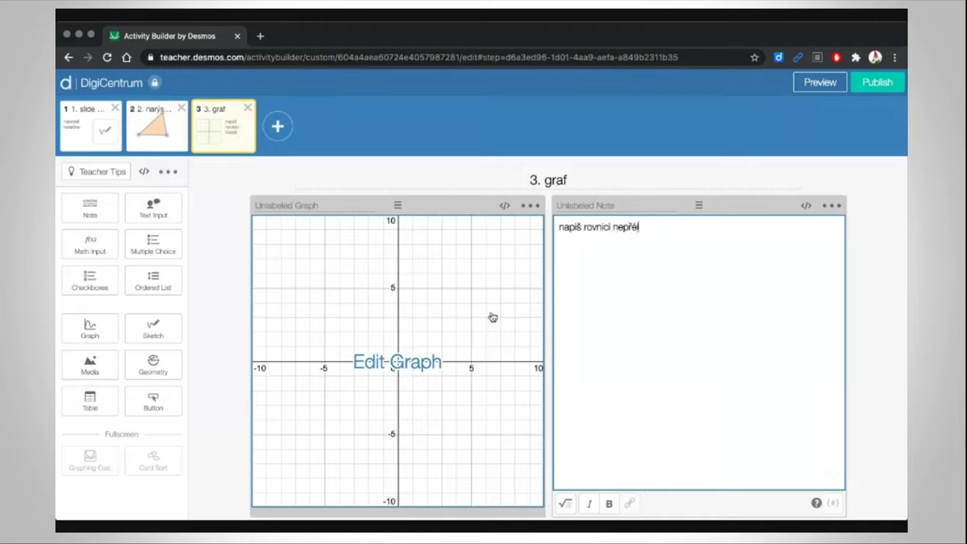
pyautogui.write('mé uměry')
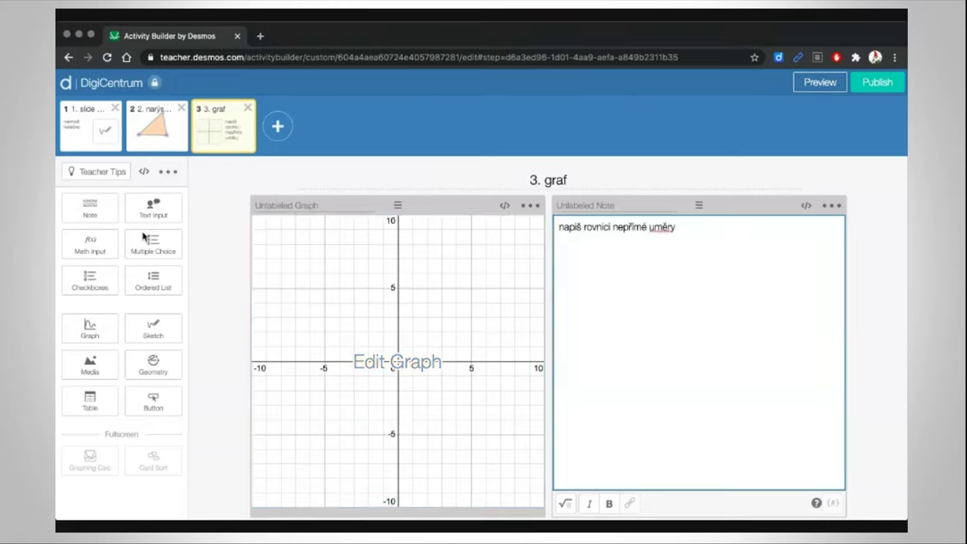
pyautogui.click(96, 247)
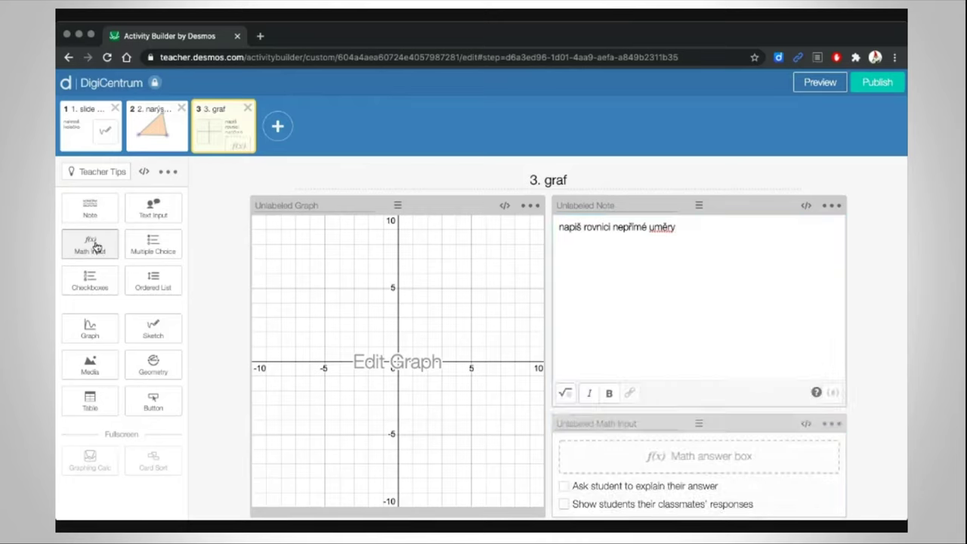
pyautogui.click(652, 227)
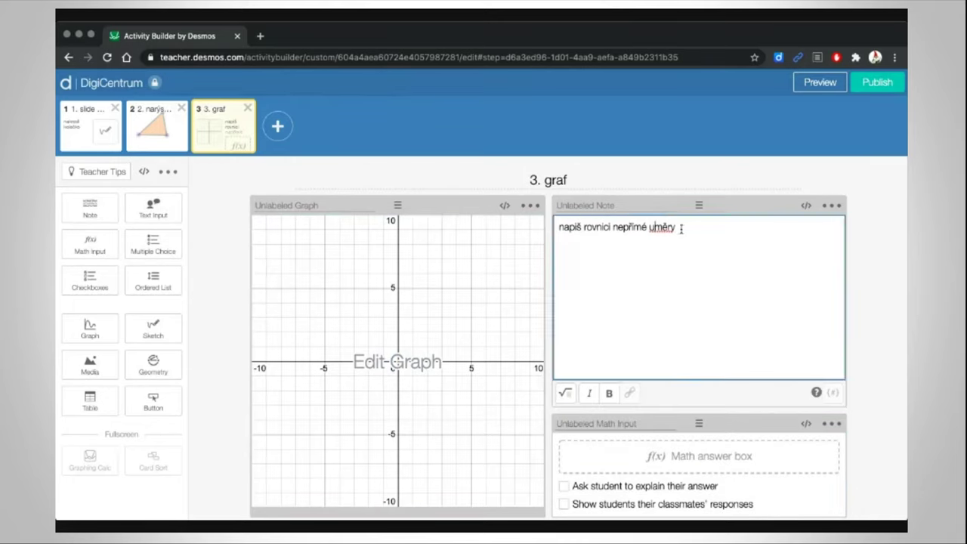
pyautogui.press('BackSpace')
pyautogui.write('ú')
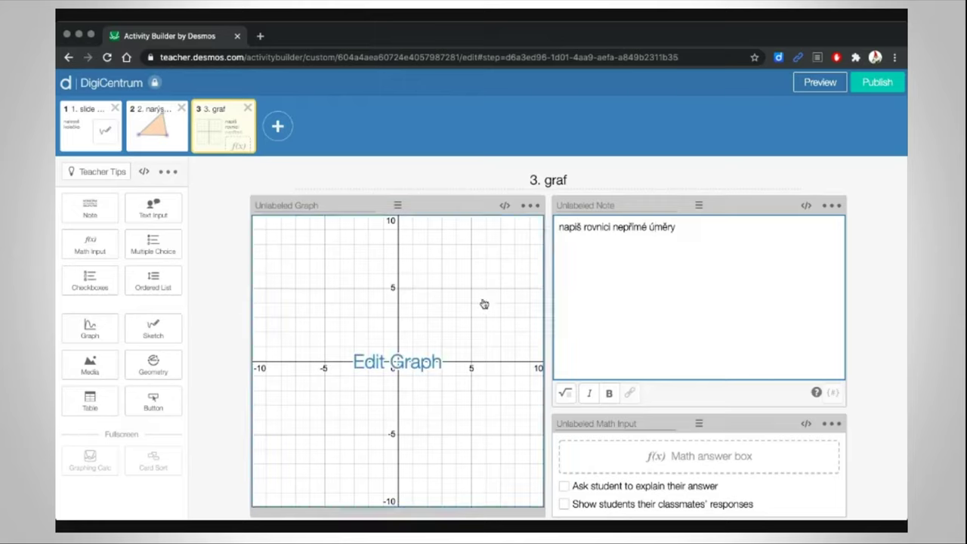
pyautogui.click(532, 207)
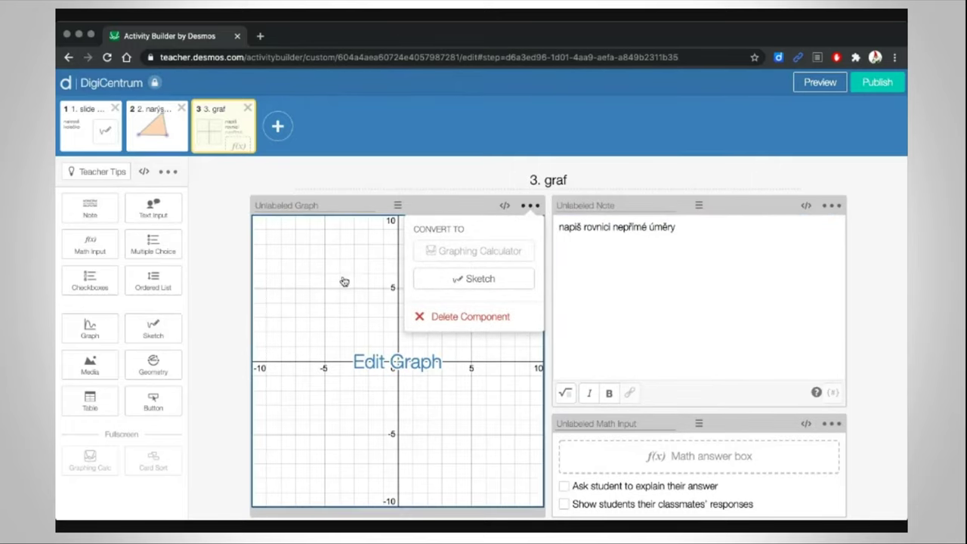
pyautogui.click(465, 235)
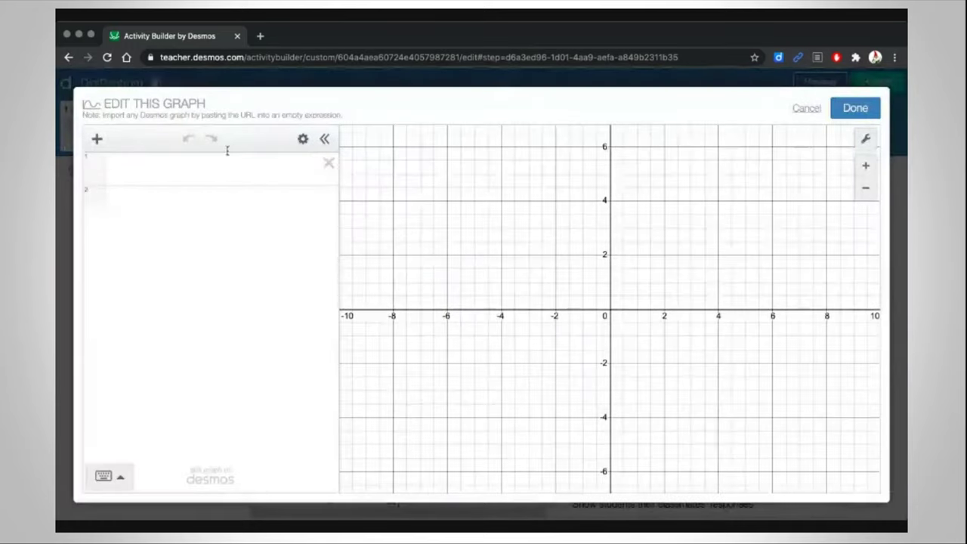
pyautogui.click(806, 108)
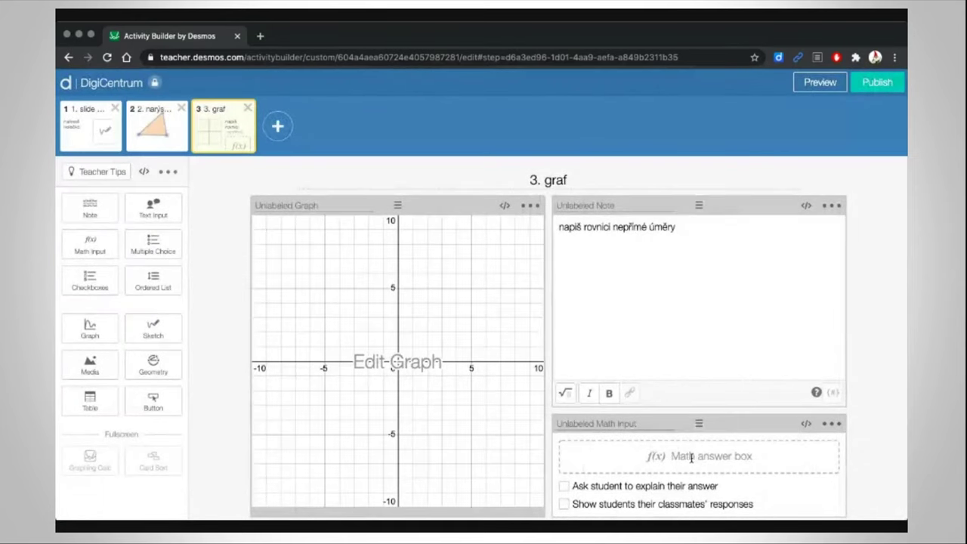
# Add a second line reading "a nech zobrazit její graf" to the note on the third screen.
pyautogui.click(698, 230)
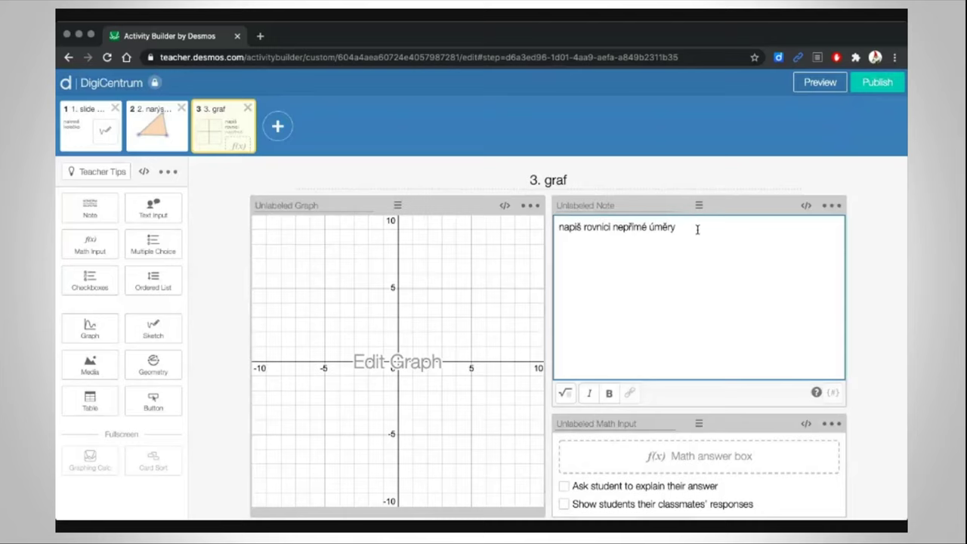
pyautogui.press('Return')
pyautogui.write('a nech zobrazit její graf')
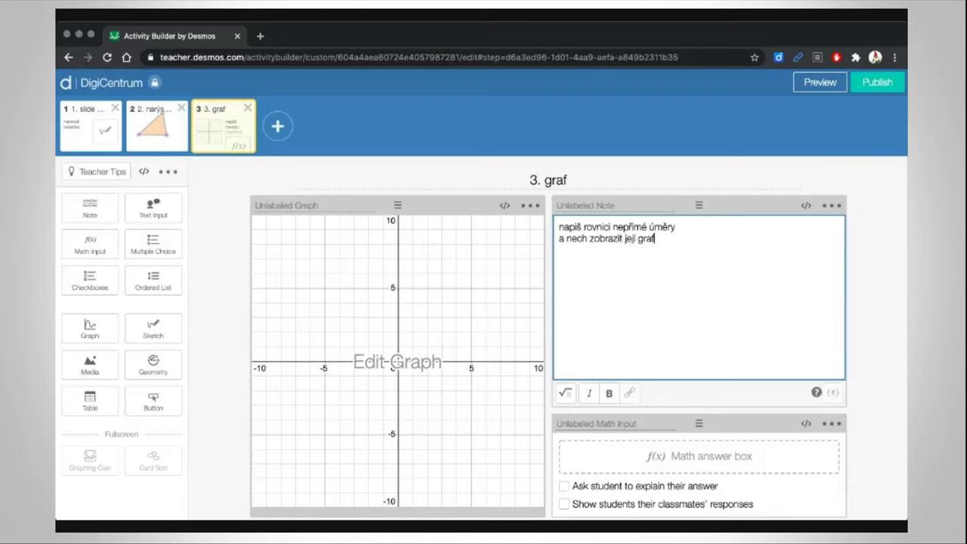
# Preview the third screen as a student, submit the equation y=1/x as the answer, and close the preview.
pyautogui.click(821, 84)
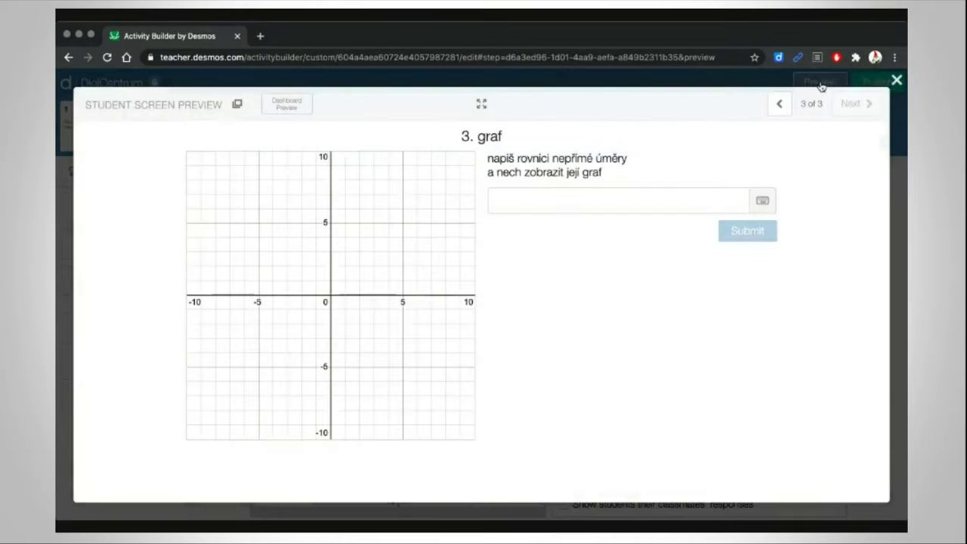
pyautogui.click(521, 201)
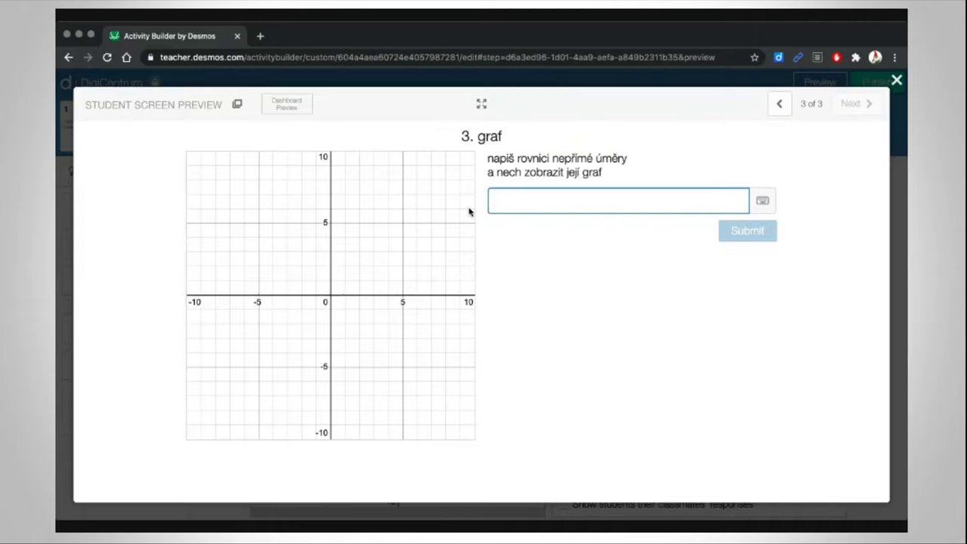
pyautogui.write('y')
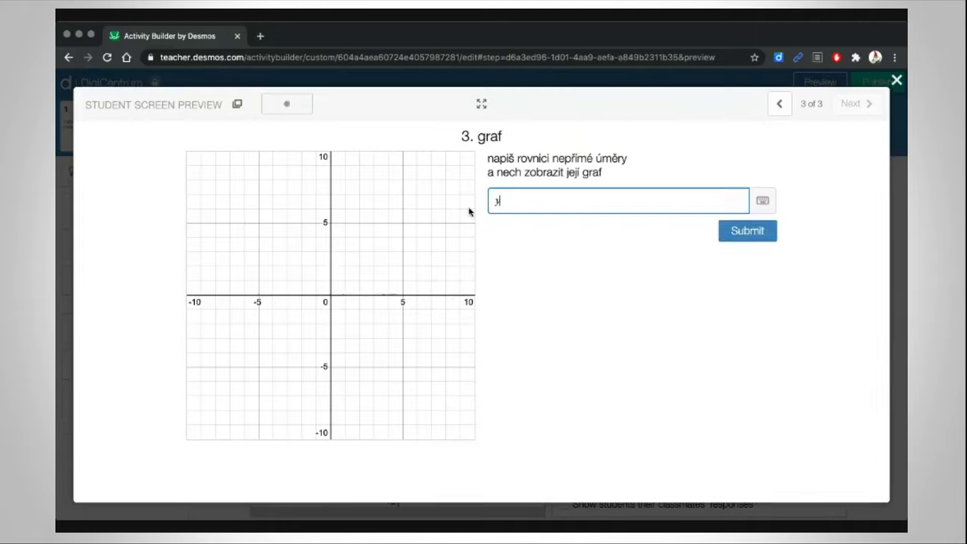
pyautogui.write('=1/x')
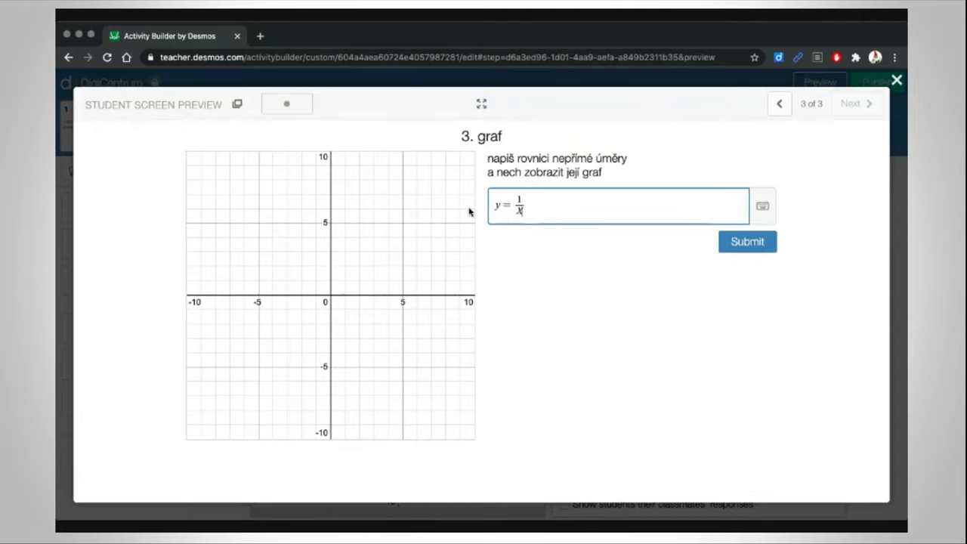
pyautogui.press('Return')
pyautogui.press('Escape')
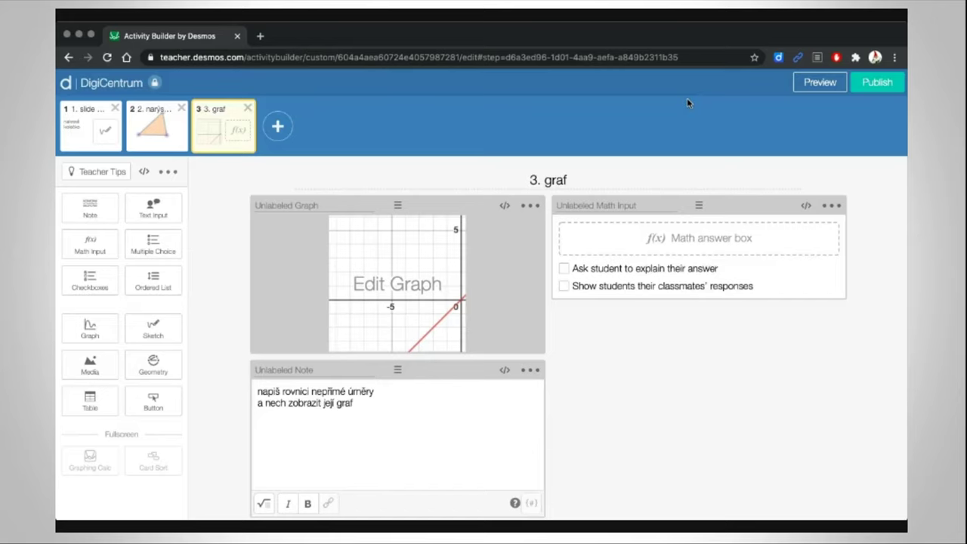
pyautogui.click(533, 207)
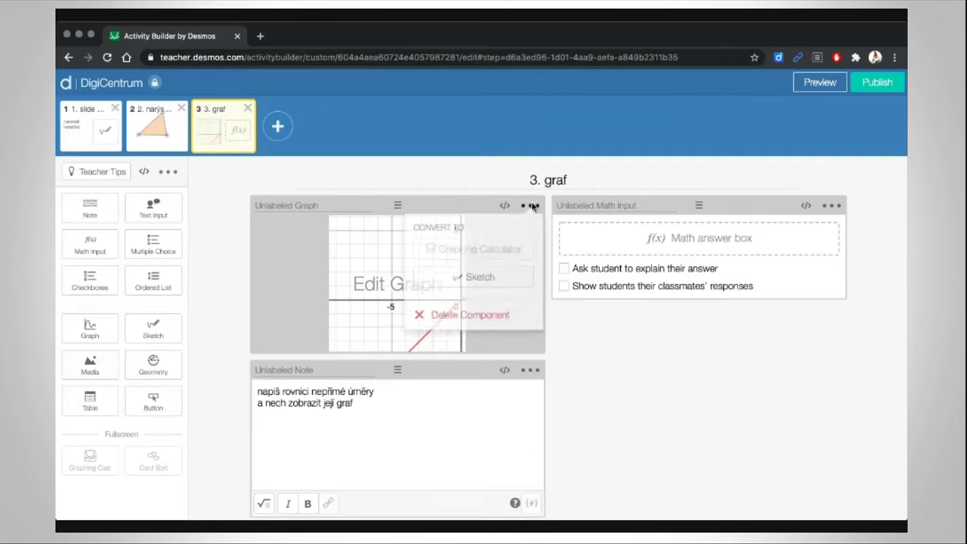
pyautogui.moveTo(495, 257)
pyautogui.mouseDown()
pyautogui.moveTo(460, 317)
pyautogui.moveTo(496, 252)
pyautogui.mouseUp()
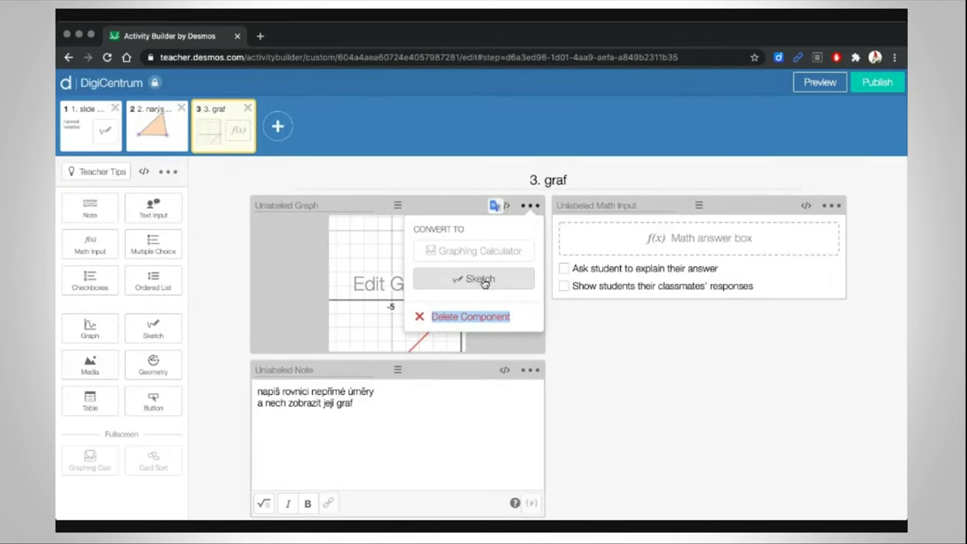
pyautogui.click(640, 362)
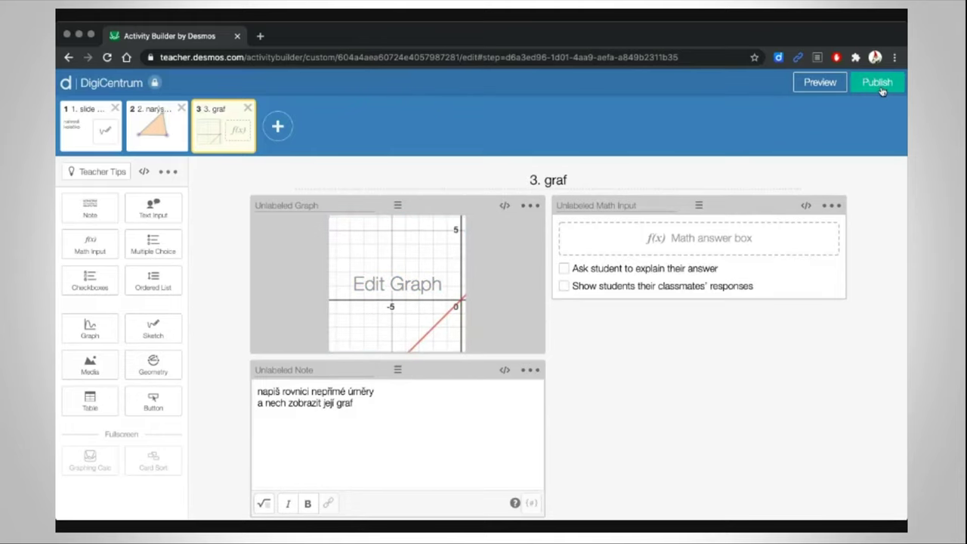
# Publish the DigiCentrum activity and reopen it for editing from its activity page.
pyautogui.click(879, 85)
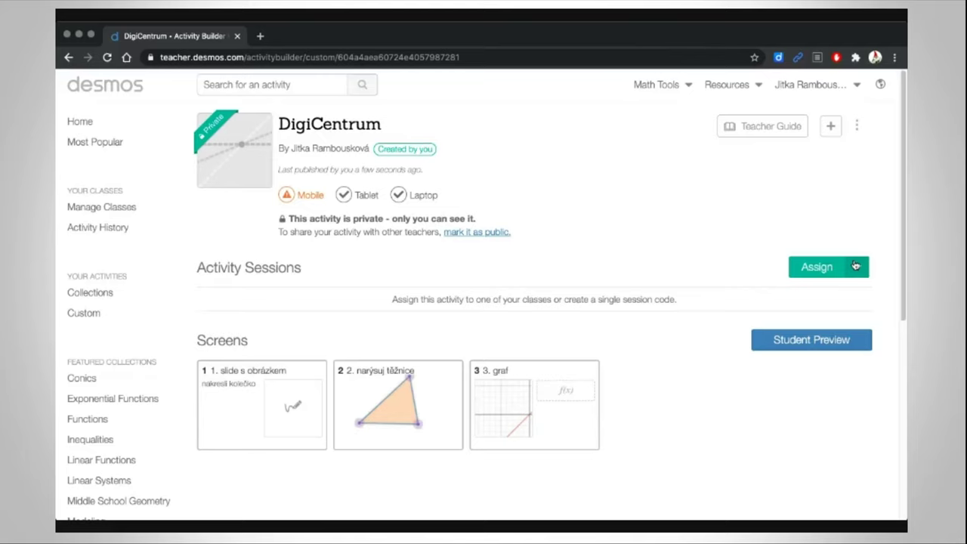
pyautogui.click(858, 127)
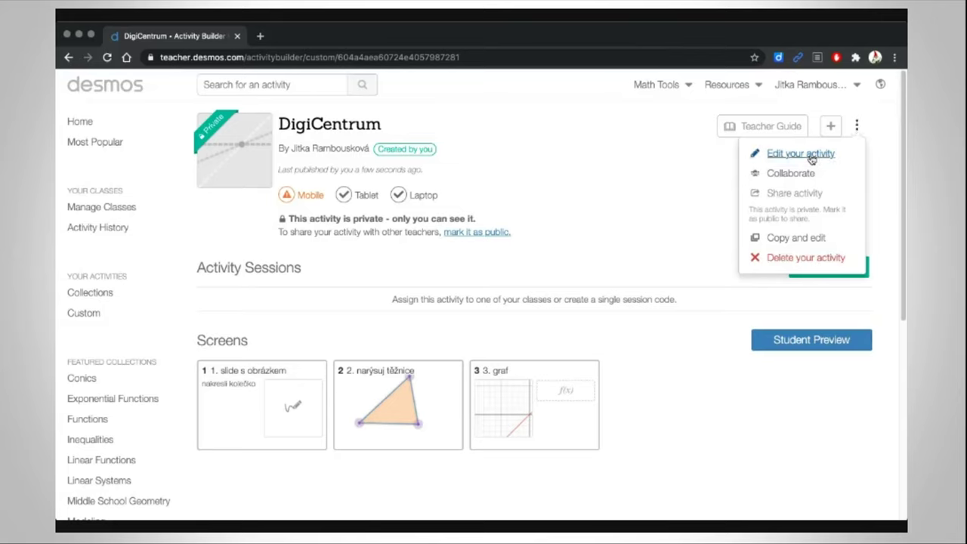
pyautogui.click(661, 176)
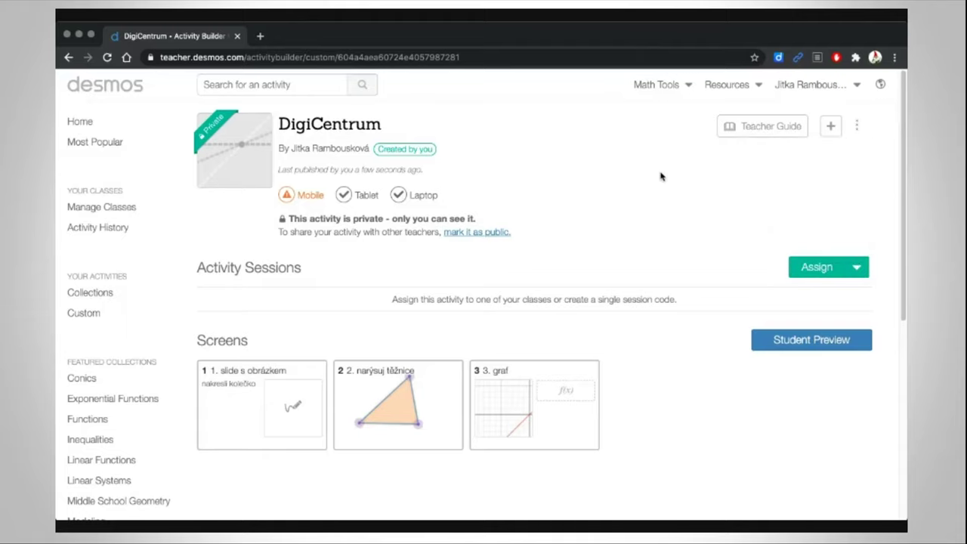
pyautogui.click(858, 127)
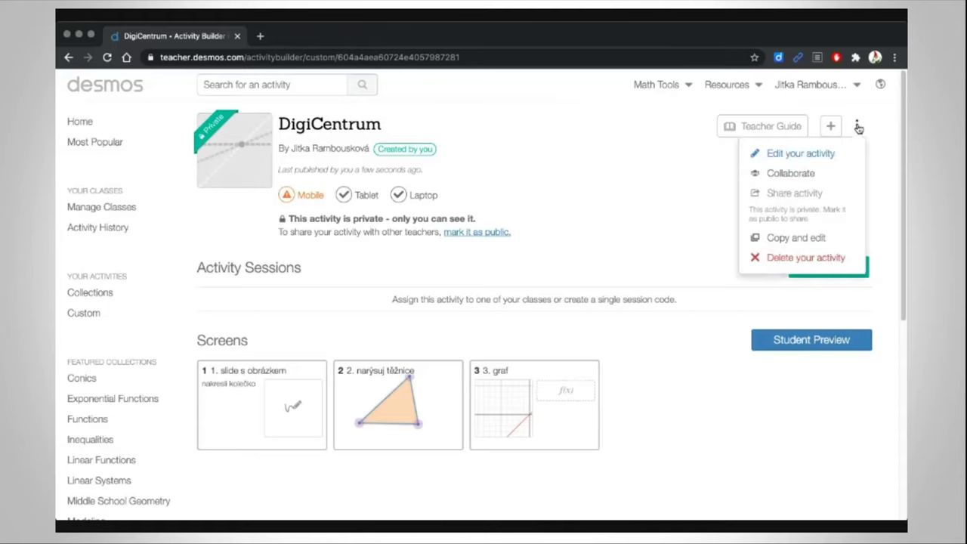
pyautogui.click(821, 154)
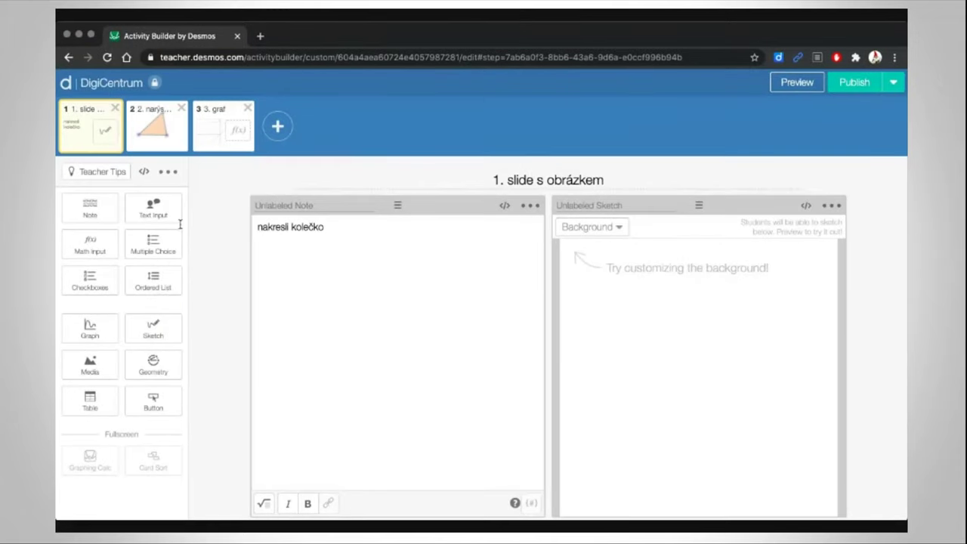
# Add the Teacher Moves tip "cccccc" to the first screen and check it in the student preview.
pyautogui.click(98, 172)
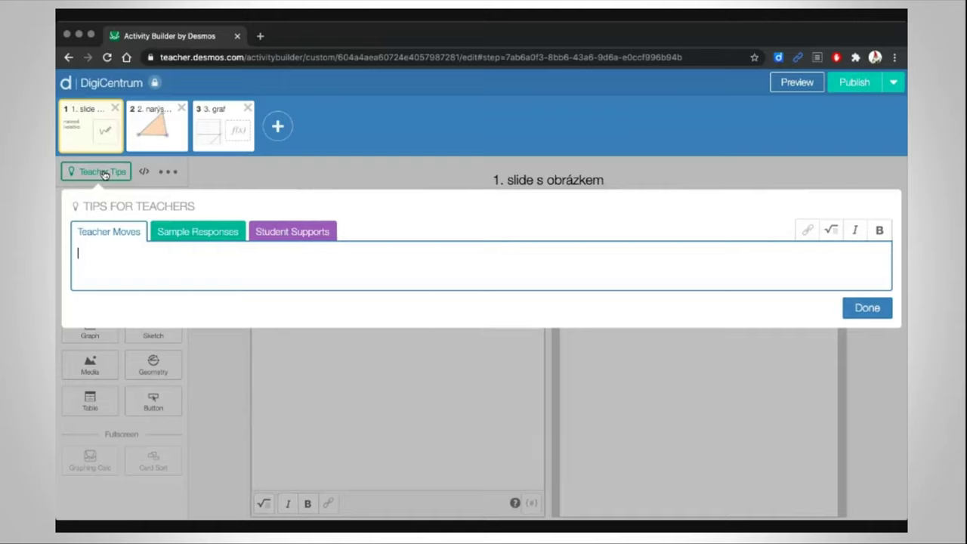
pyautogui.click(201, 239)
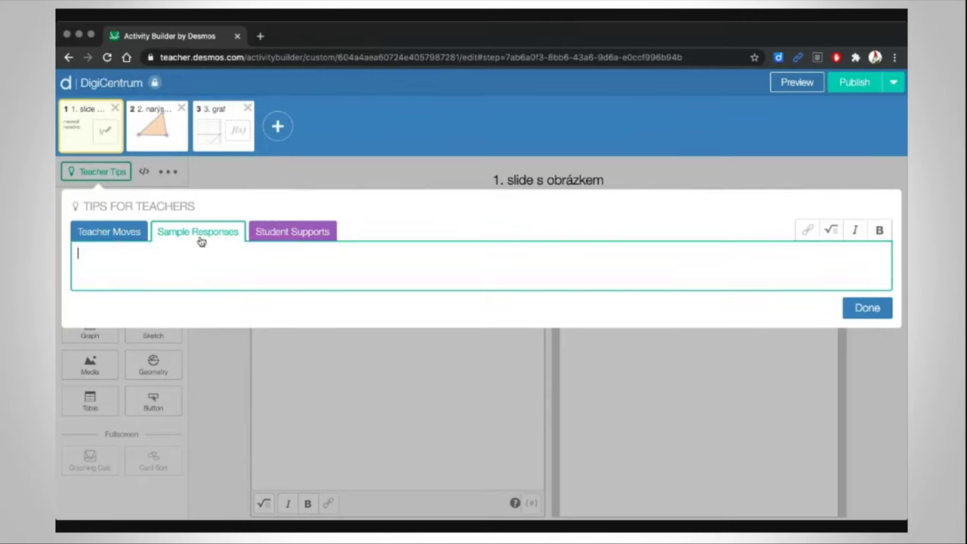
pyautogui.click(102, 231)
pyautogui.click(298, 234)
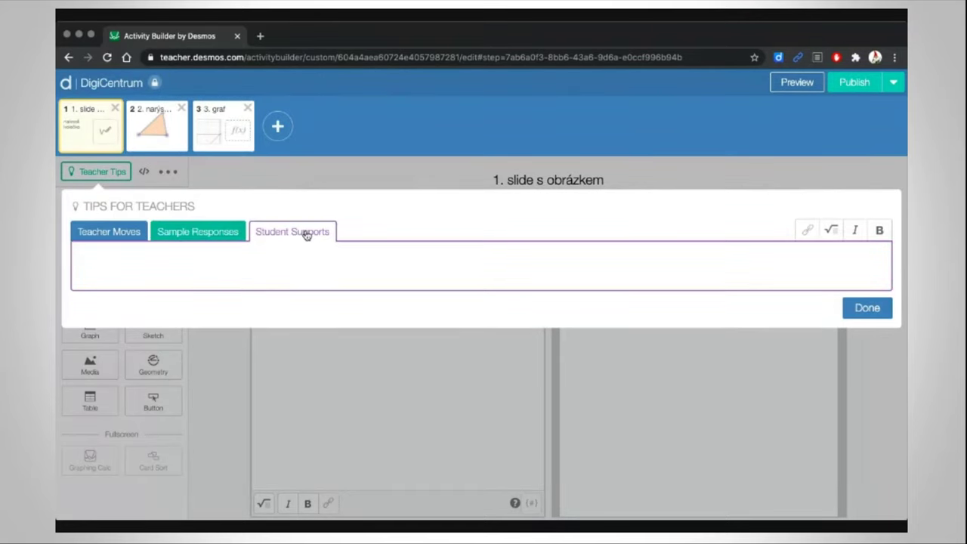
pyautogui.click(205, 233)
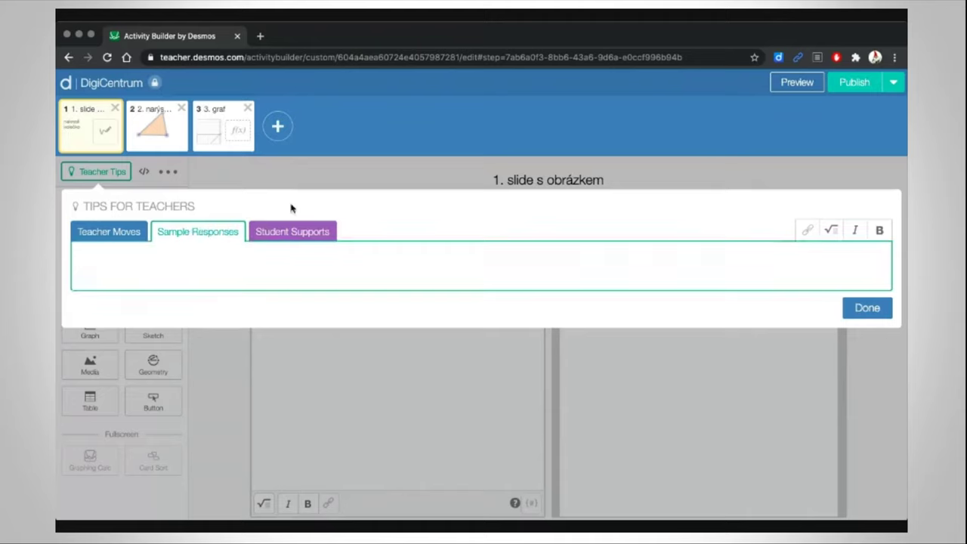
pyautogui.click(104, 228)
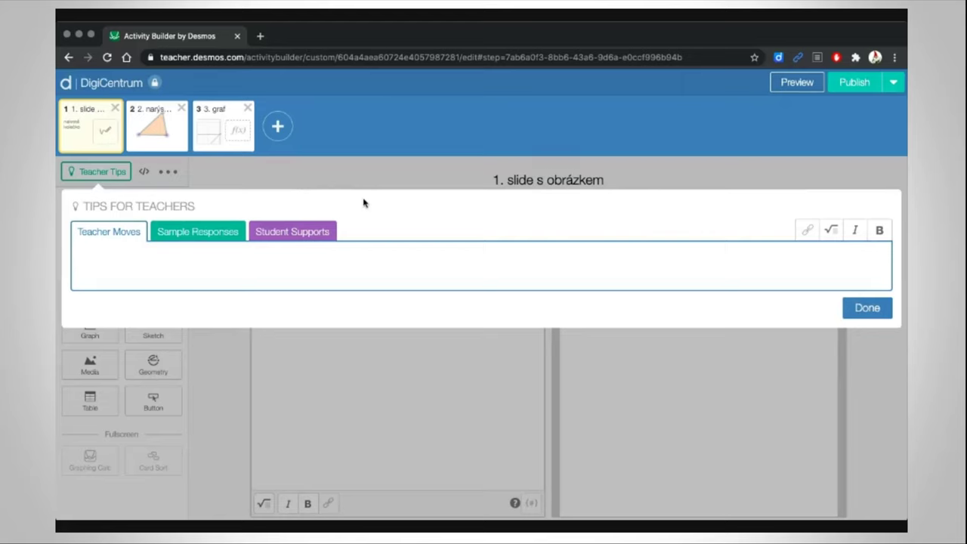
pyautogui.write('cccccc')
pyautogui.click(873, 312)
pyautogui.click(796, 83)
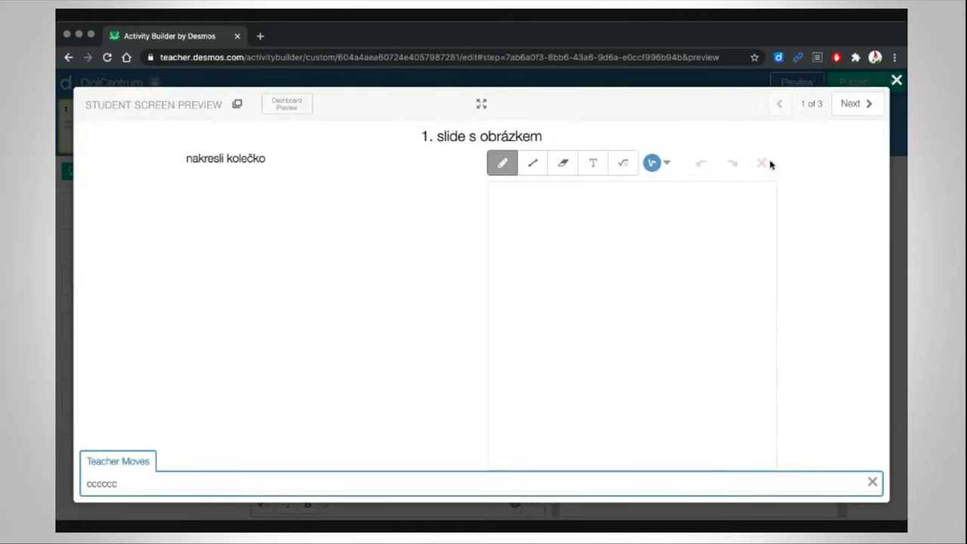
pyautogui.click(897, 81)
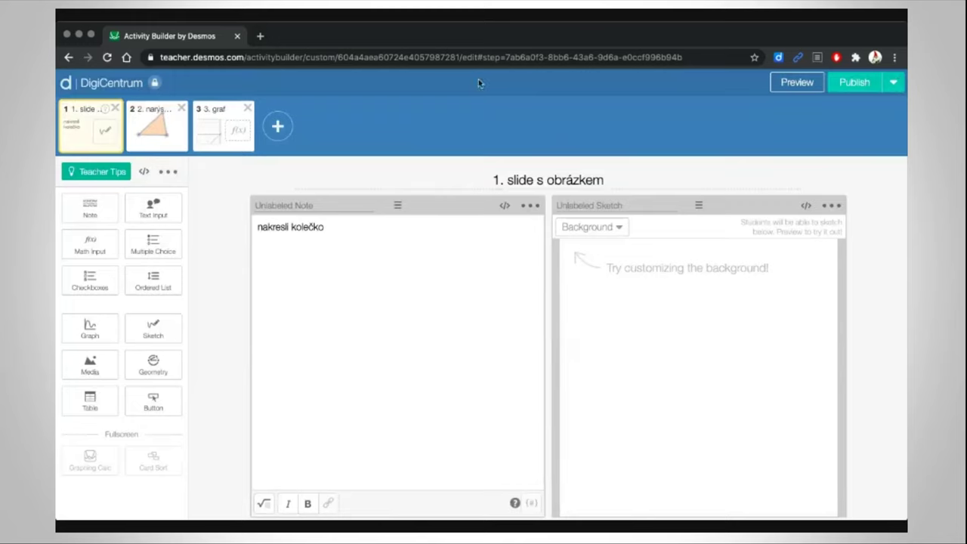
# Add a new screen after the first one, insert a Graph component and convert it to a Graphing Calculator.
pyautogui.click(276, 126)
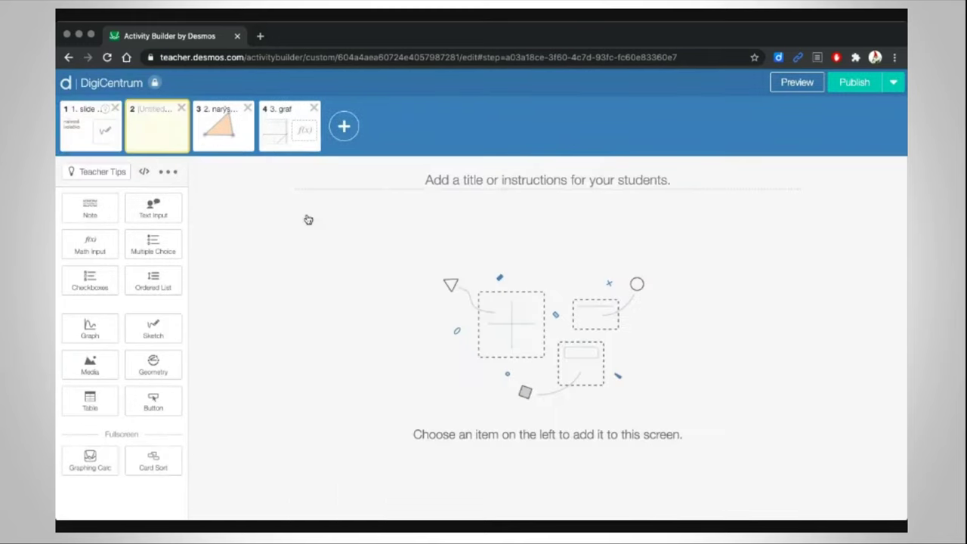
pyautogui.click(89, 326)
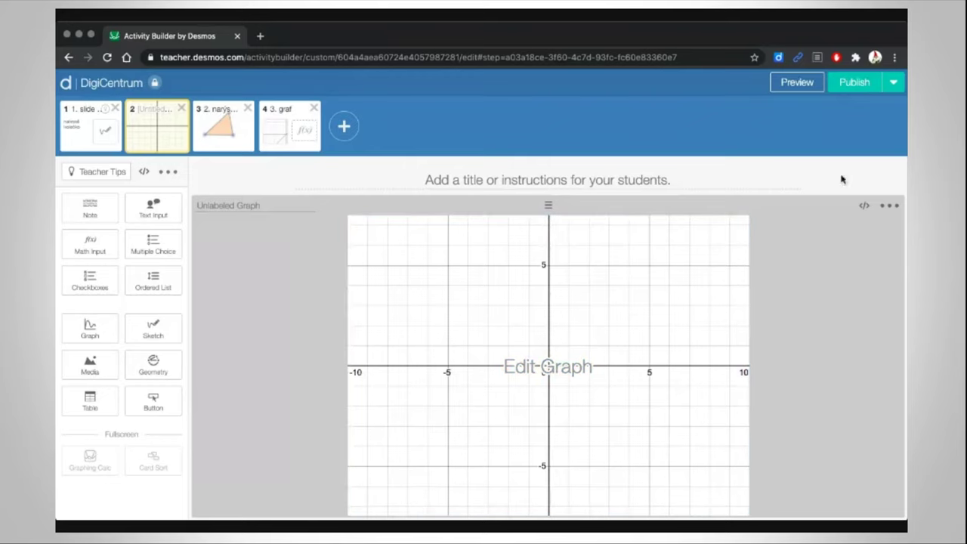
pyautogui.click(891, 207)
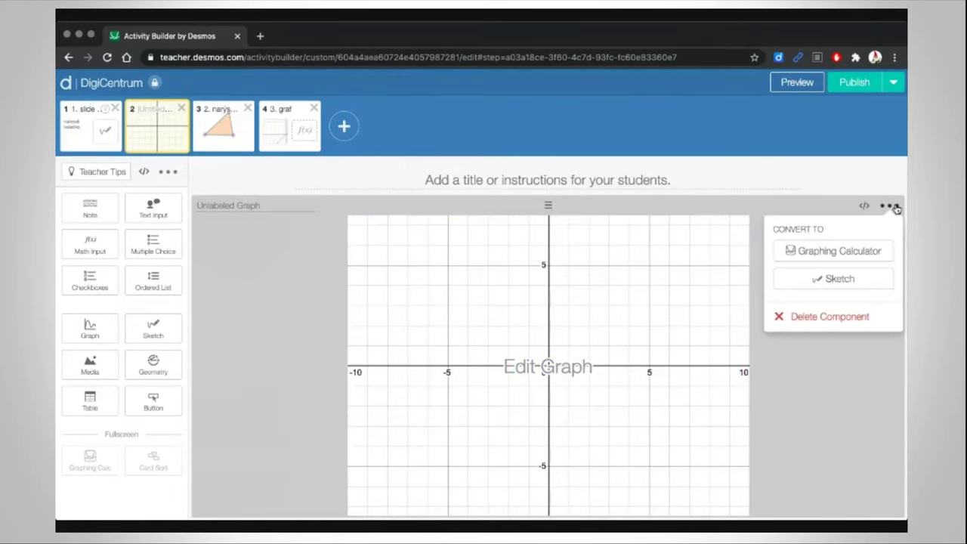
pyautogui.click(854, 251)
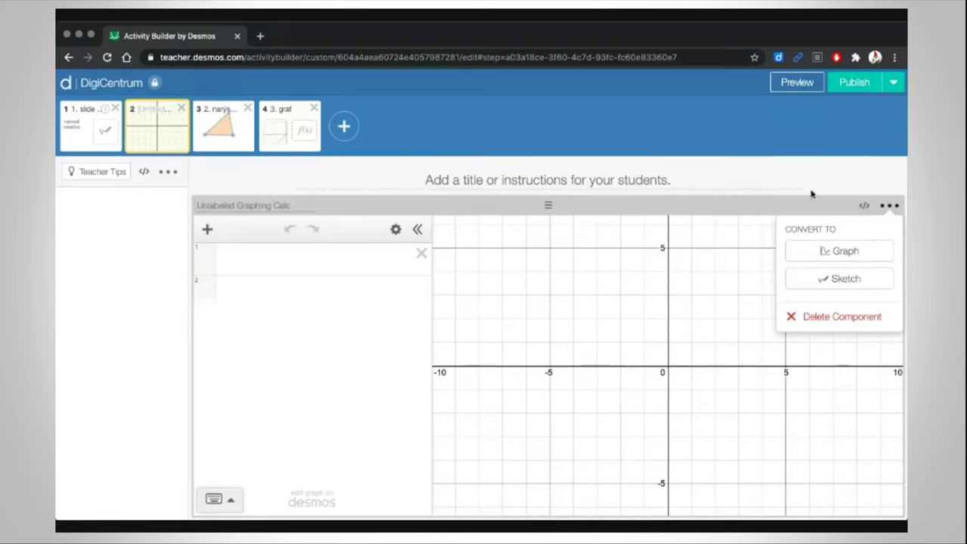
pyautogui.click(332, 170)
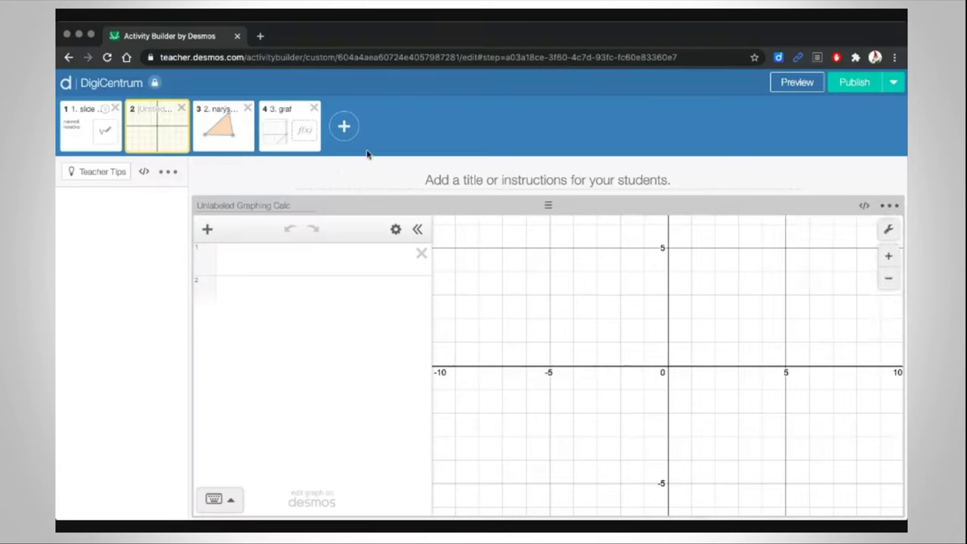
# Add another screen after the graphing calculator with a Multiple Choice component and title it "Kolik je 1 + 1".
pyautogui.click(344, 126)
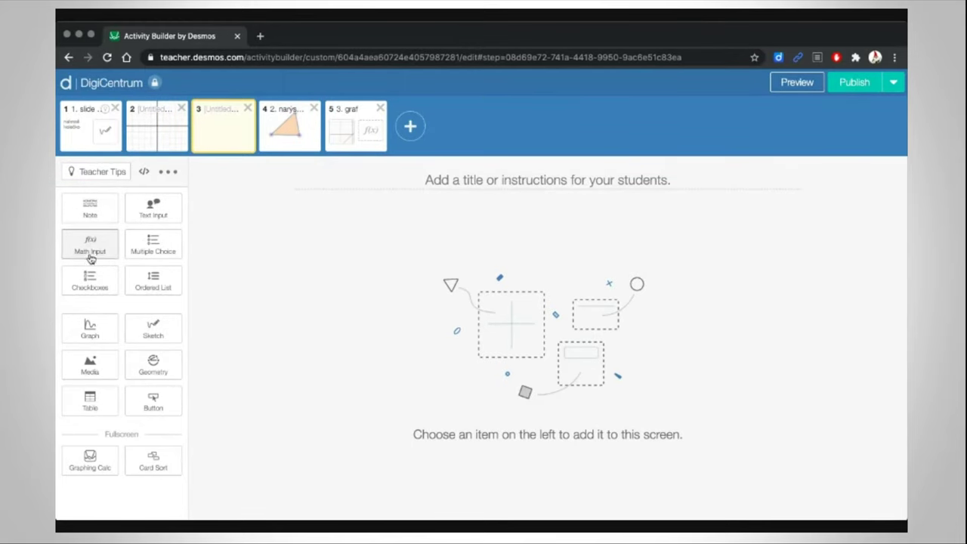
pyautogui.click(158, 249)
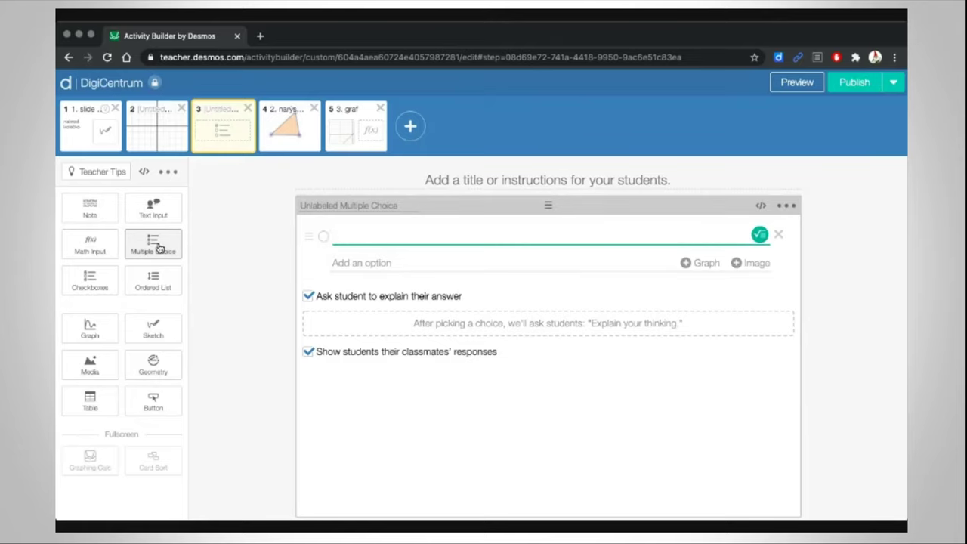
pyautogui.click(562, 178)
pyautogui.write('Kolik je + 1 1')
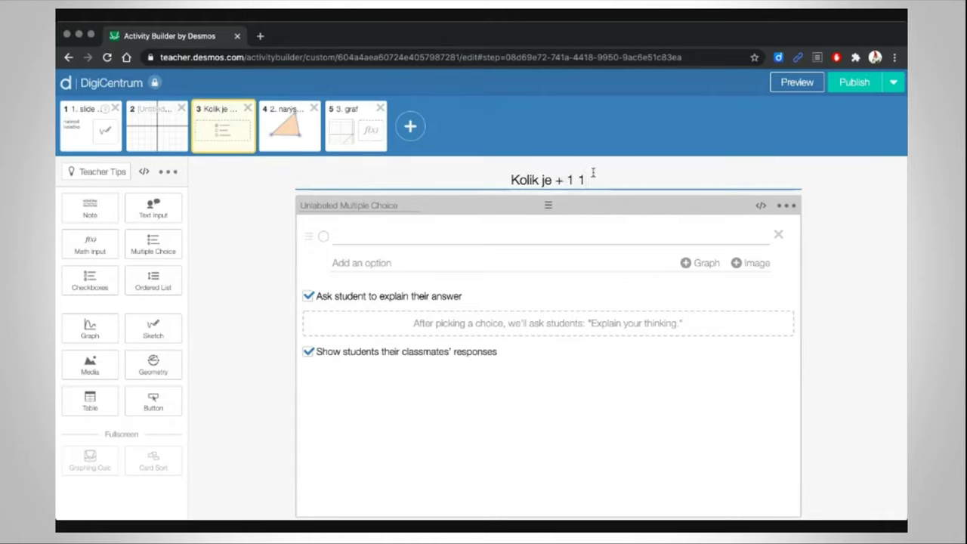
pyautogui.press('BackSpace')
pyautogui.press('BackSpace')
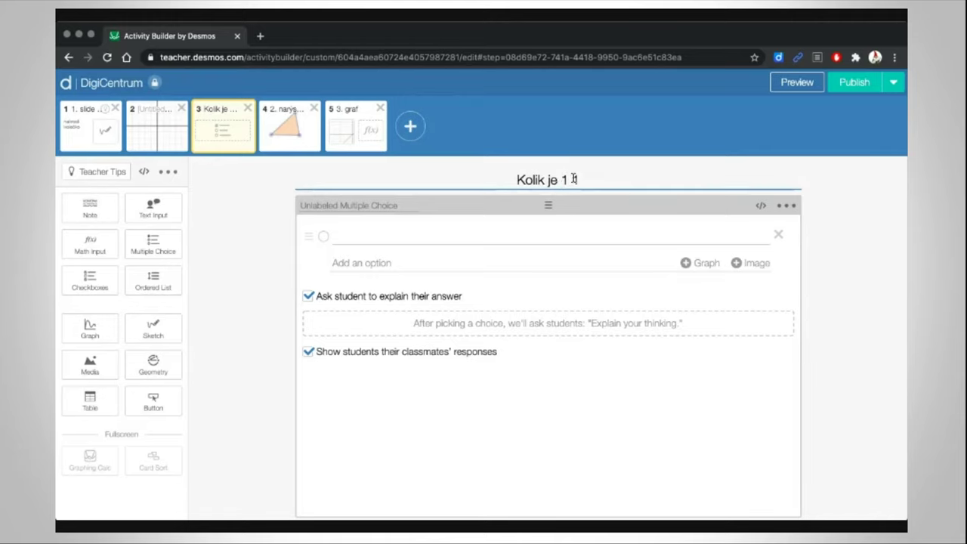
pyautogui.write('+ 1')
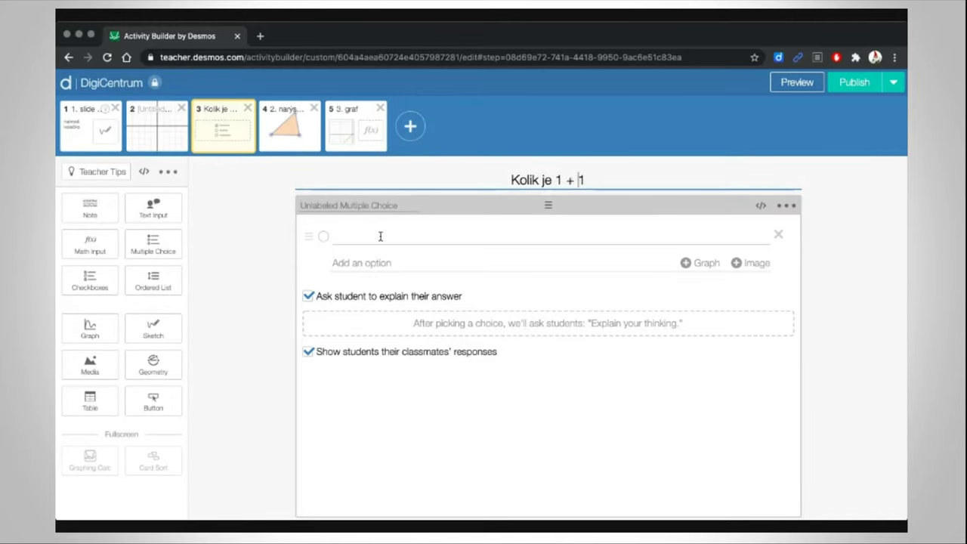
# Fill in the multiple-choice question with the four answer options 1, 2, 10 and nevím.
pyautogui.click(381, 237)
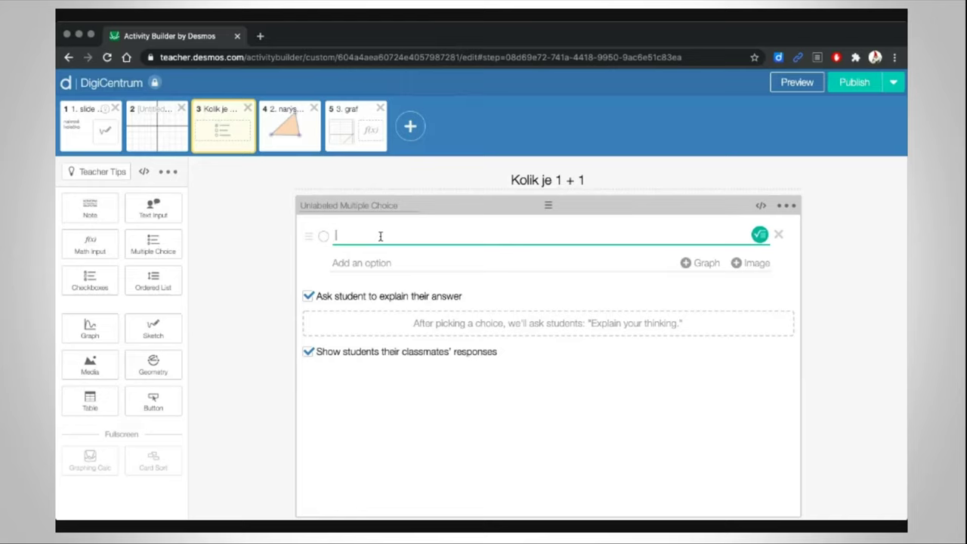
pyautogui.write('1')
pyautogui.click(341, 263)
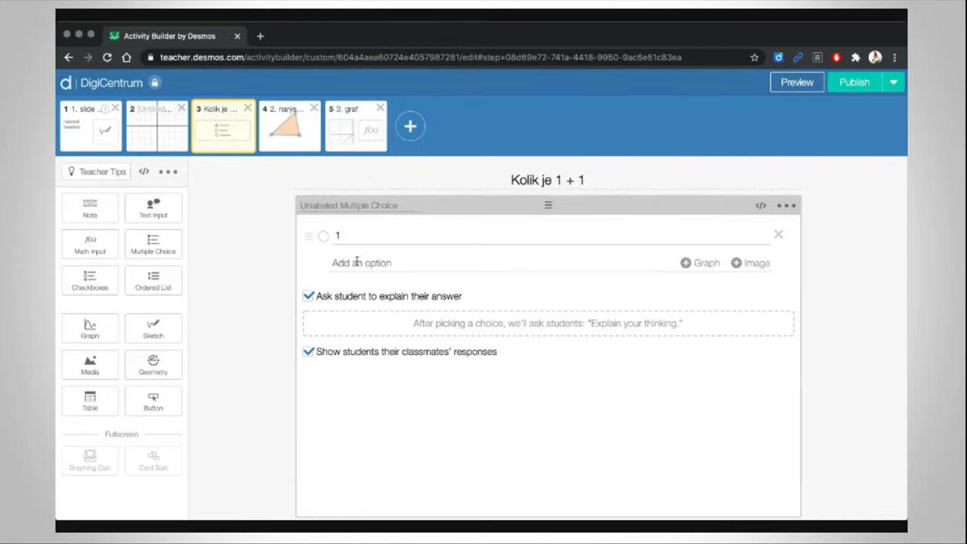
pyautogui.write('2')
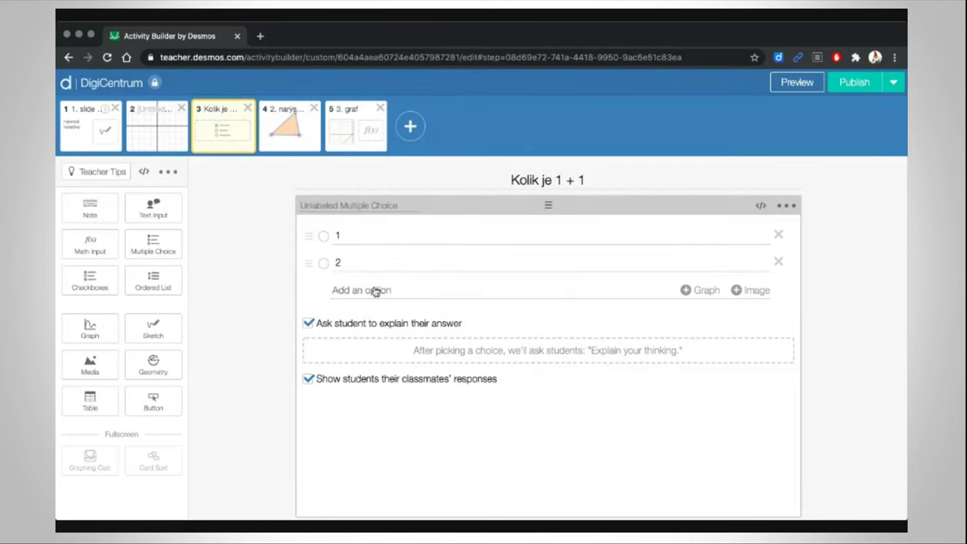
pyautogui.click(375, 291)
pyautogui.write('10')
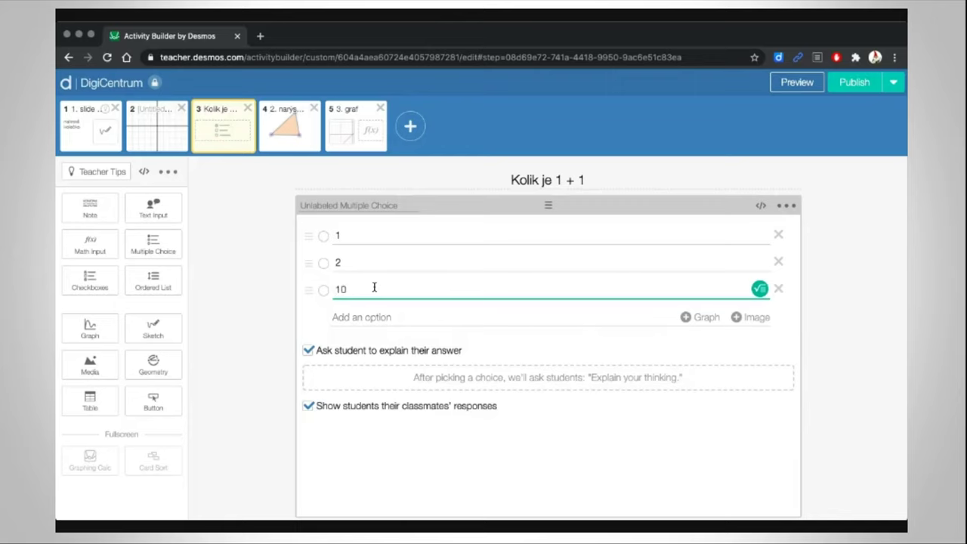
pyautogui.click(375, 316)
pyautogui.write('ne')
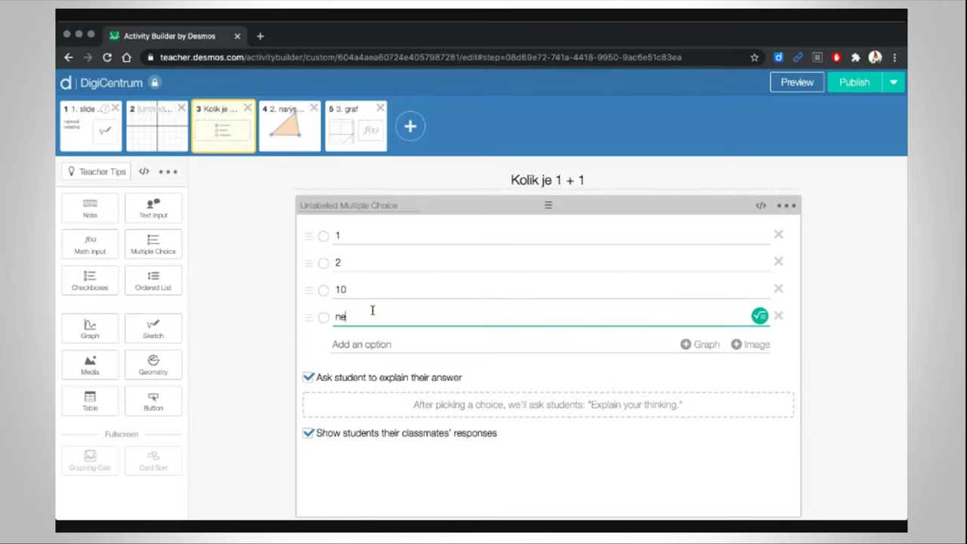
pyautogui.write('vim')
pyautogui.click(672, 451)
# Preview the question "Kolik je 1 + 1" as a student, choose the answer 10 and close the preview.
pyautogui.click(795, 85)
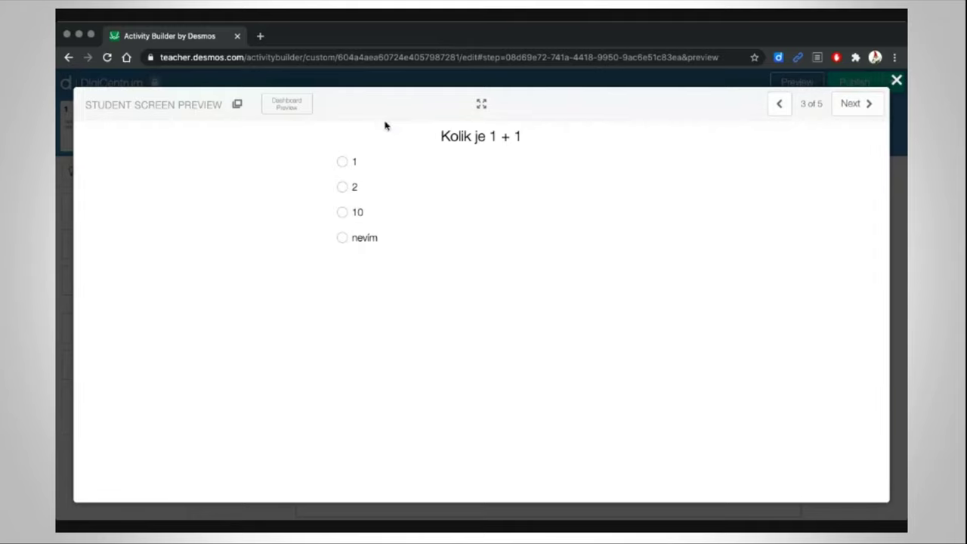
pyautogui.click(343, 213)
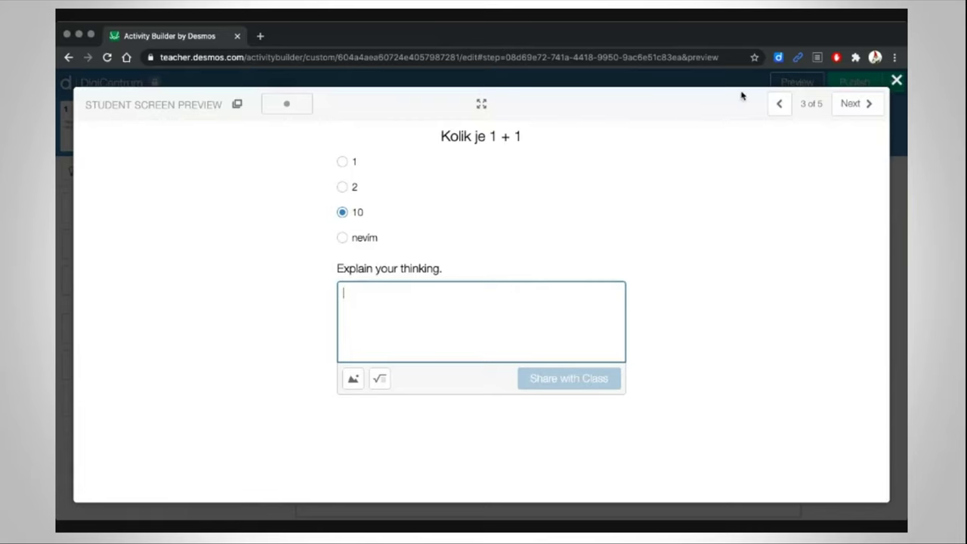
pyautogui.click(897, 80)
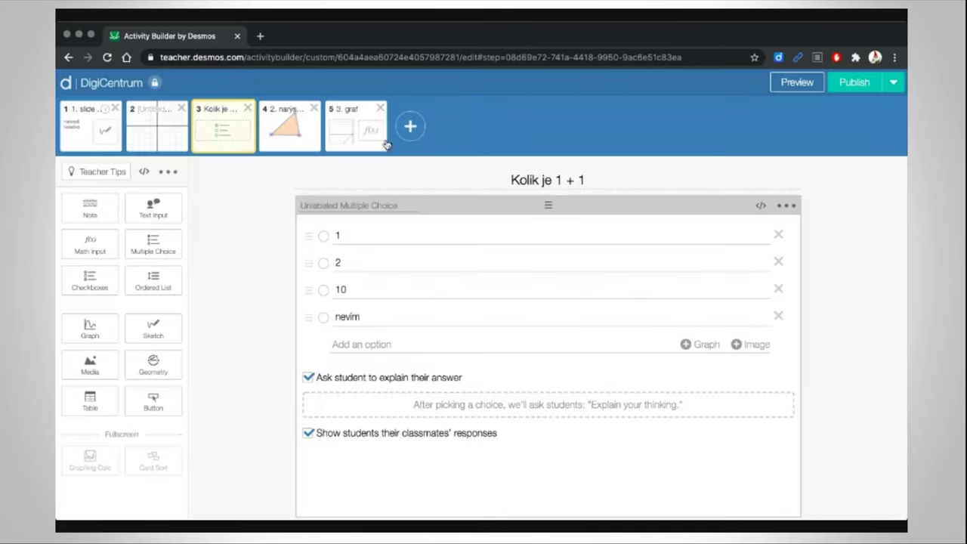
# Add a new screen with a Checkboxes component after the multiple-choice question and publish the activity.
pyautogui.click(410, 126)
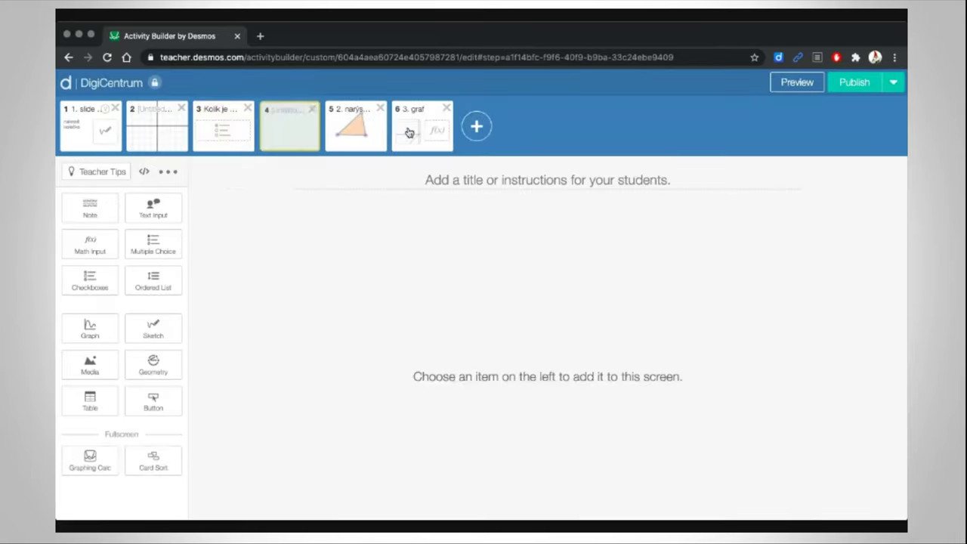
pyautogui.click(102, 279)
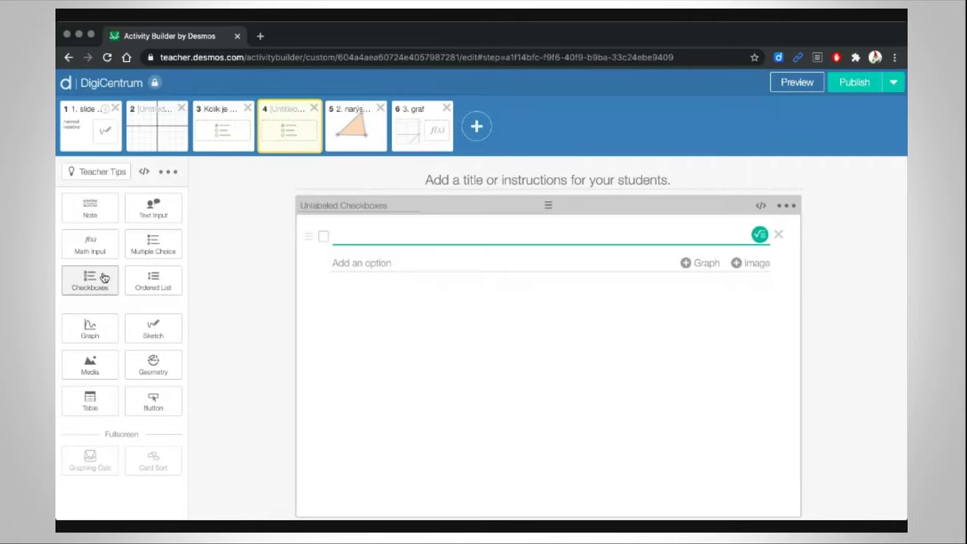
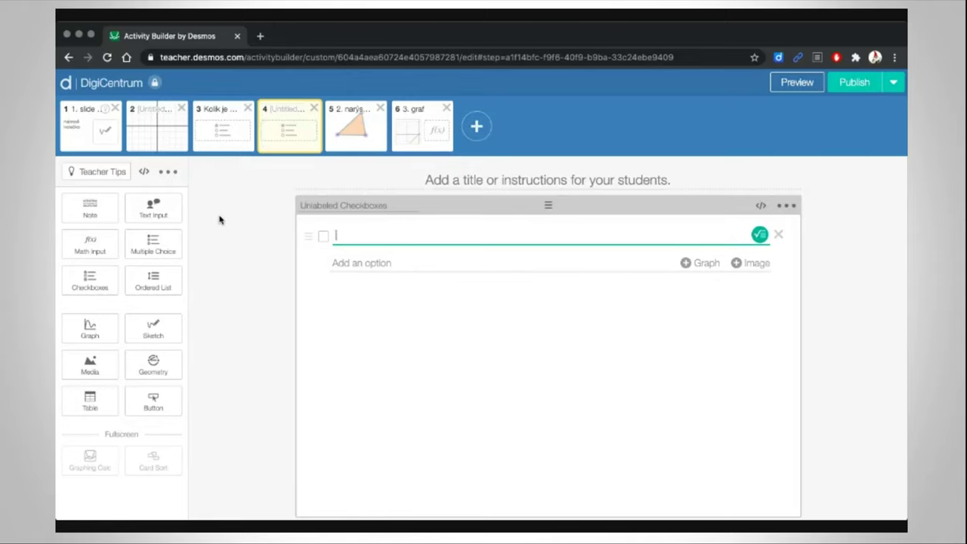
pyautogui.click(861, 83)
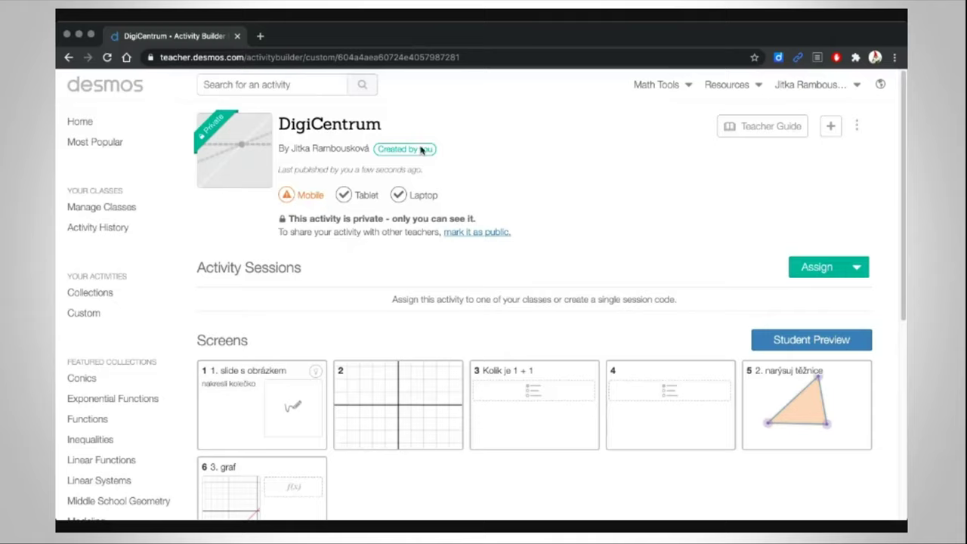
pyautogui.scroll(-5, 146, 261)
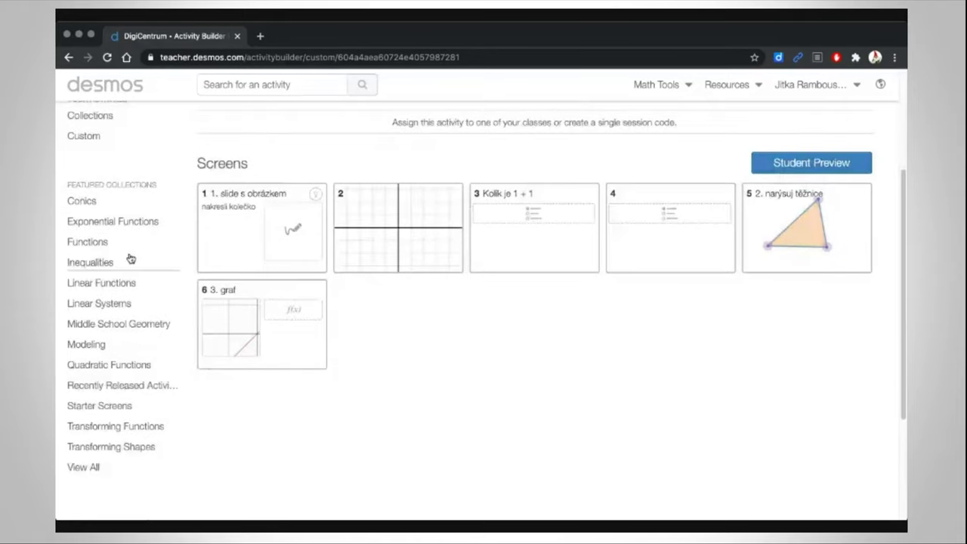
pyautogui.scroll(5, 130, 258)
# Return to the Desmos Classroom home page, open the Starter Screens collection and look through its activities.
pyautogui.click(82, 123)
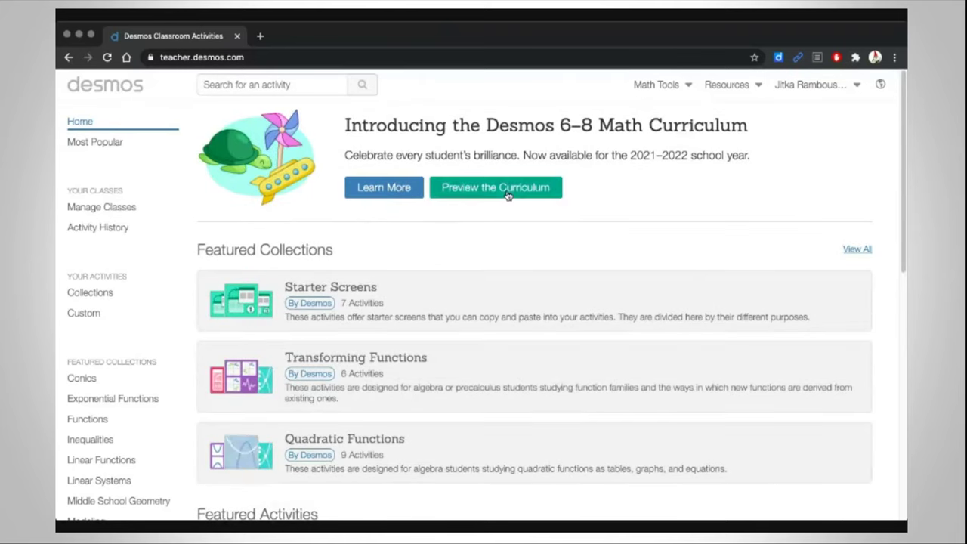
pyautogui.scroll(-3, 517, 199)
pyautogui.click(365, 159)
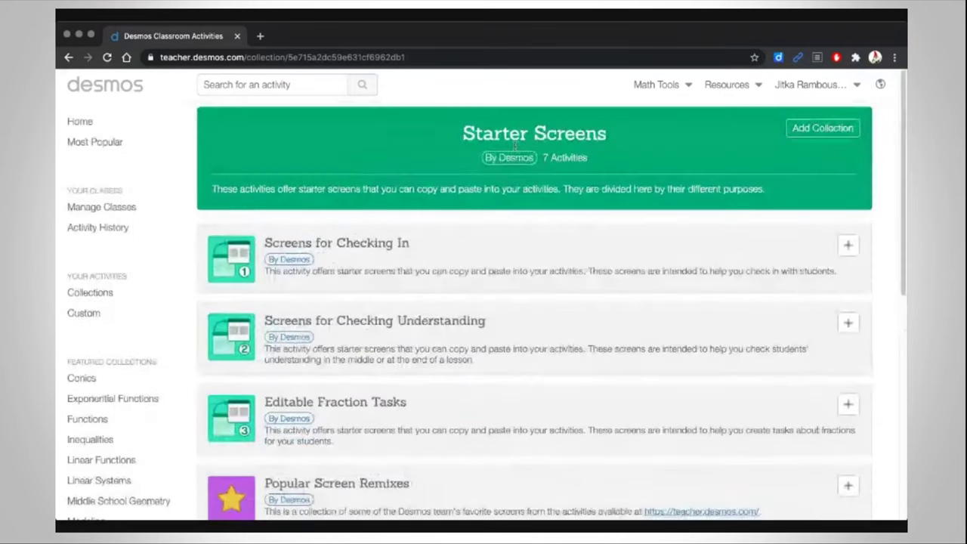
pyautogui.scroll(-5, 262, 85)
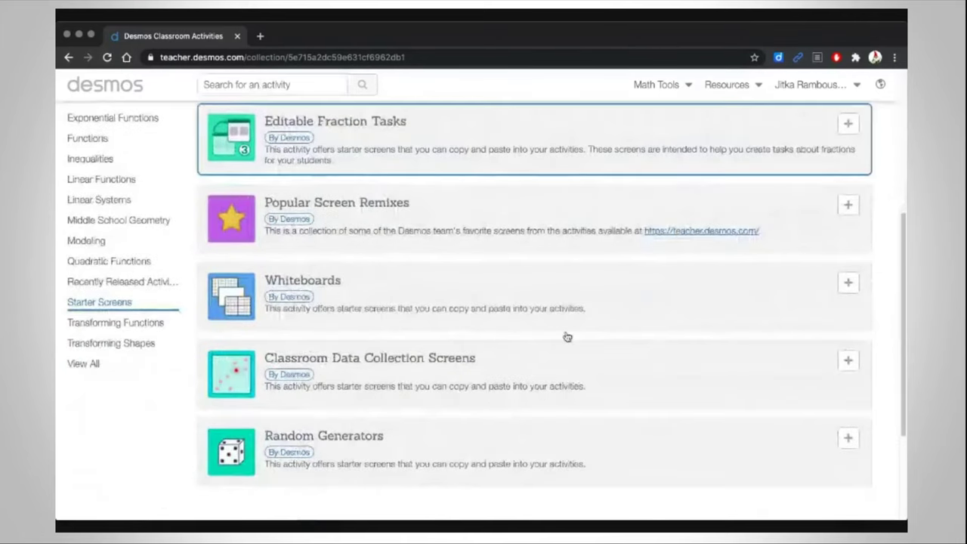
# Open the Whiteboards activity from the Starter Screens collection and examine the screens it offers.
pyautogui.click(325, 282)
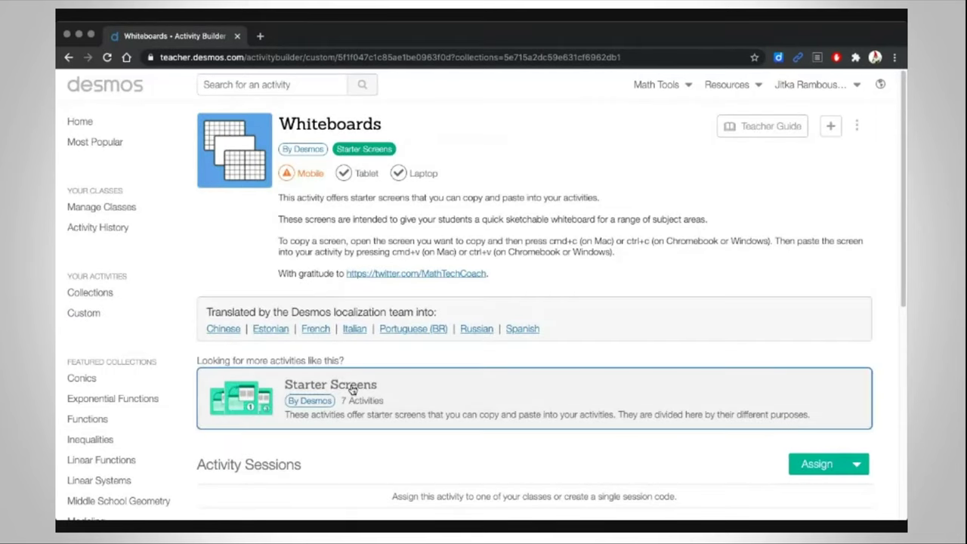
pyautogui.scroll(-3, 444, 389)
pyautogui.scroll(-5, 444, 389)
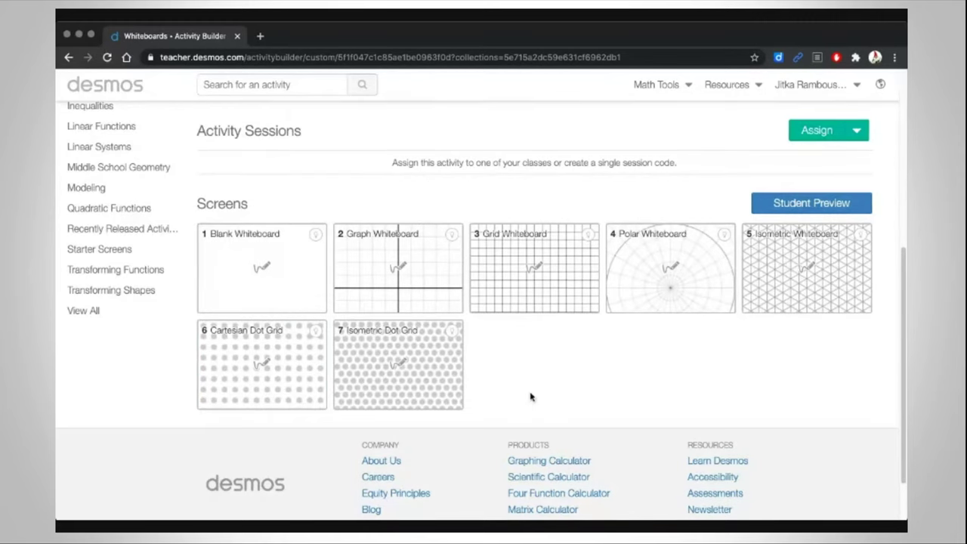
pyautogui.scroll(4, 532, 396)
pyautogui.scroll(-2, 547, 395)
pyautogui.scroll(1, 546, 395)
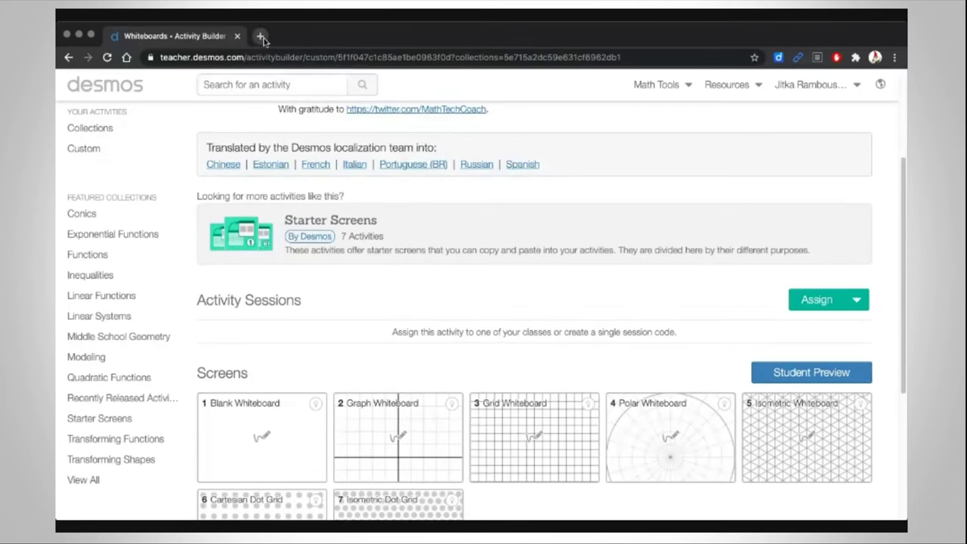
pyautogui.scroll(-1, 392, 211)
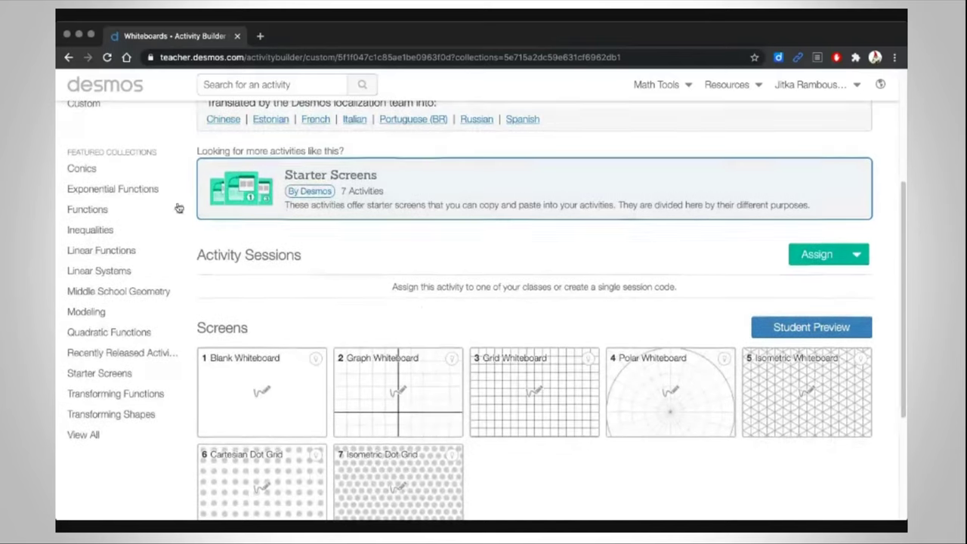
pyautogui.scroll(1, 133, 463)
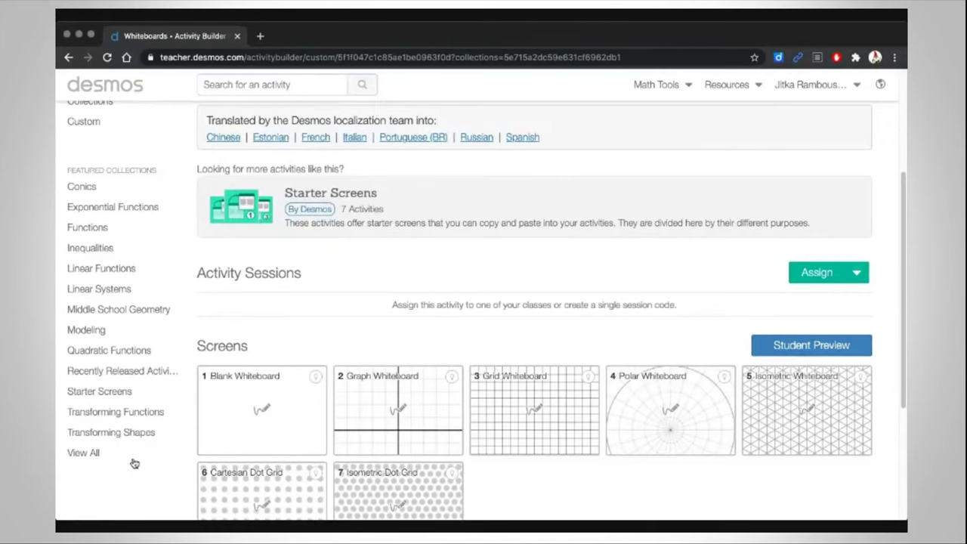
# Search the activities for "geoboard".
pyautogui.scroll(5, 134, 463)
pyautogui.click(268, 84)
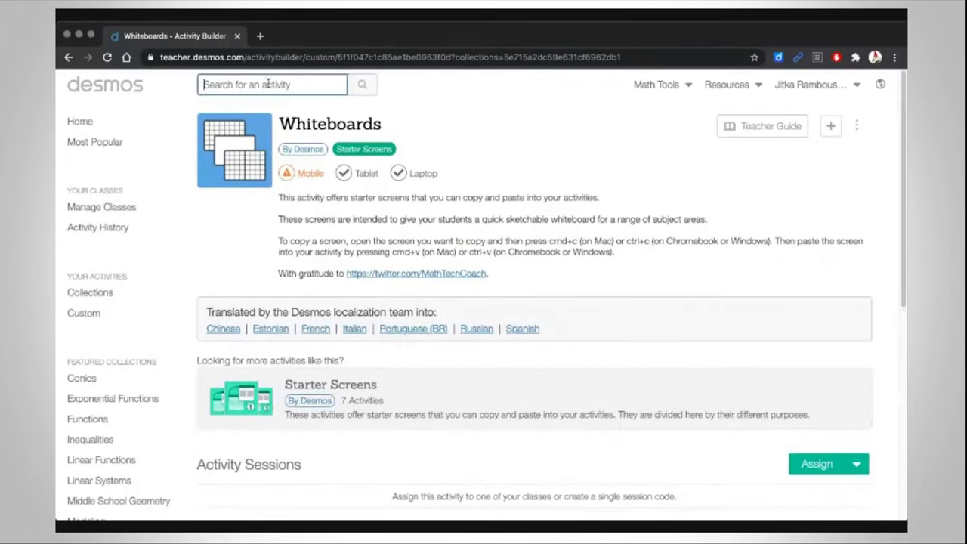
pyautogui.write('geoboard')
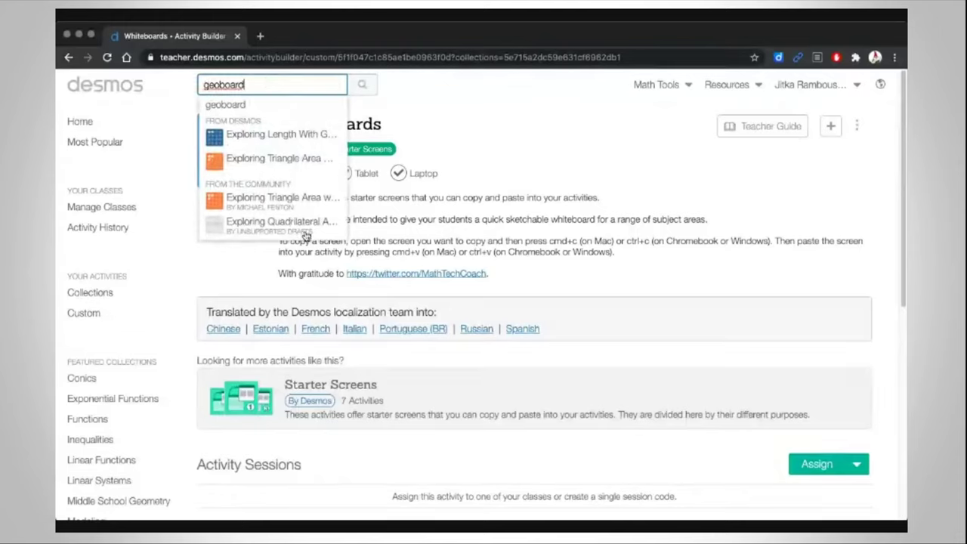
pyautogui.click(263, 101)
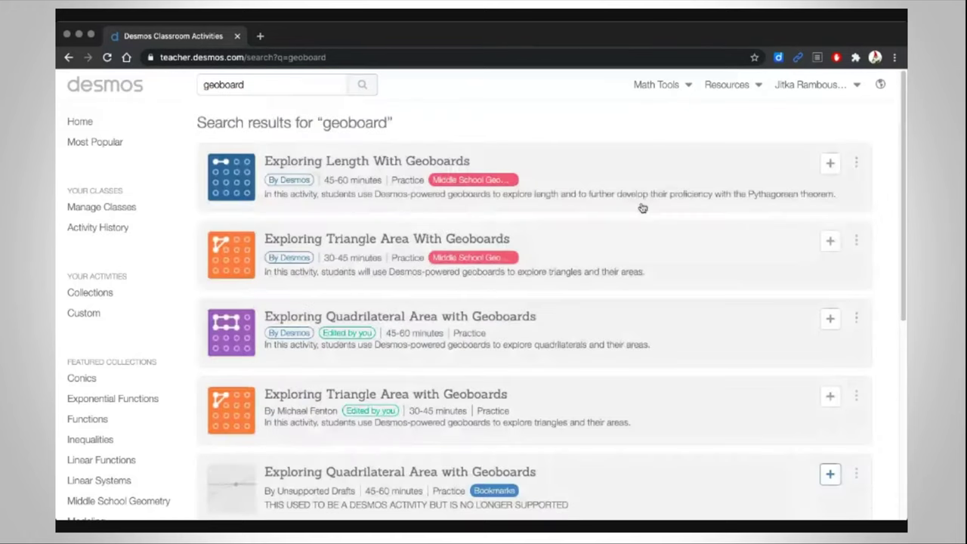
# Open the Desmos activity "Exploring Quadrilateral Area with Geoboards" from the search results and look over its screens.
pyautogui.scroll(-3, 536, 295)
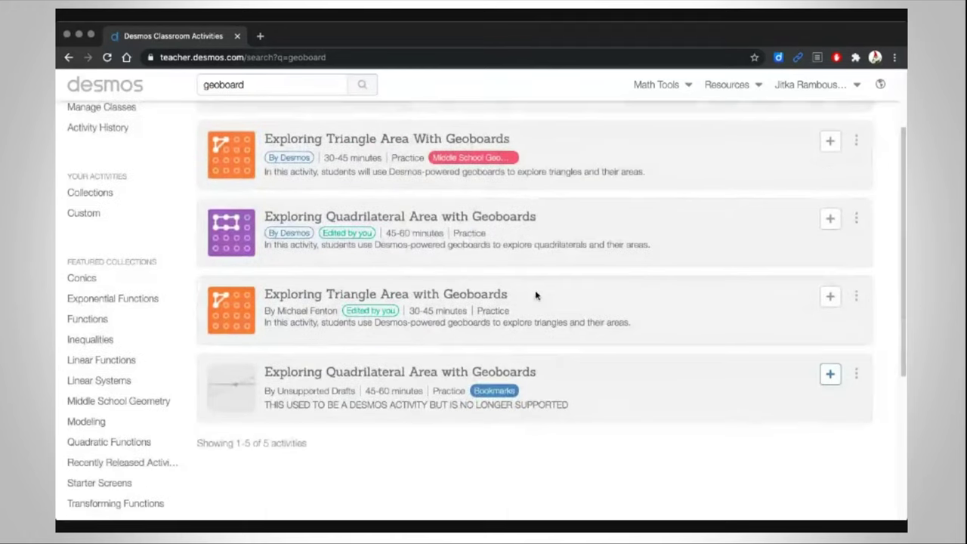
pyautogui.click(454, 223)
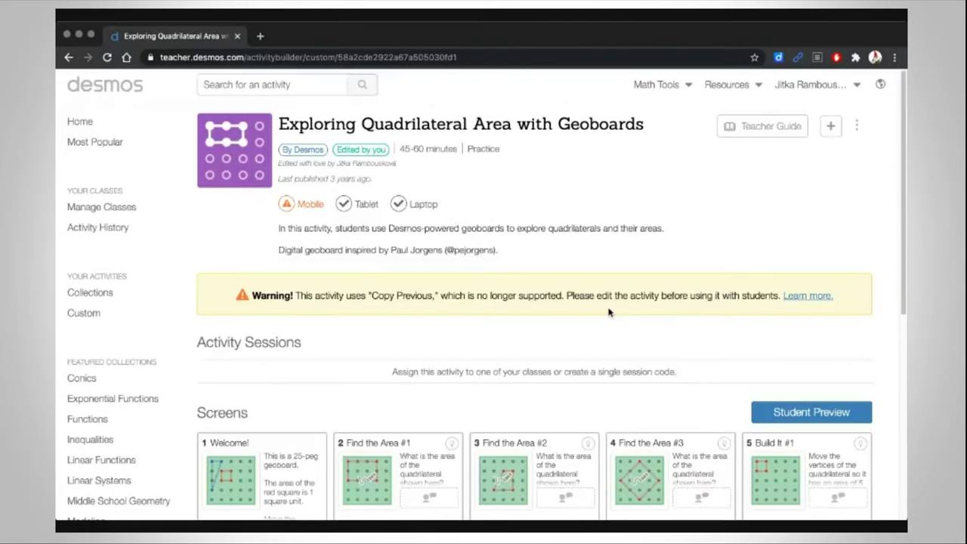
pyautogui.scroll(-5, 607, 314)
pyautogui.scroll(-1, 608, 313)
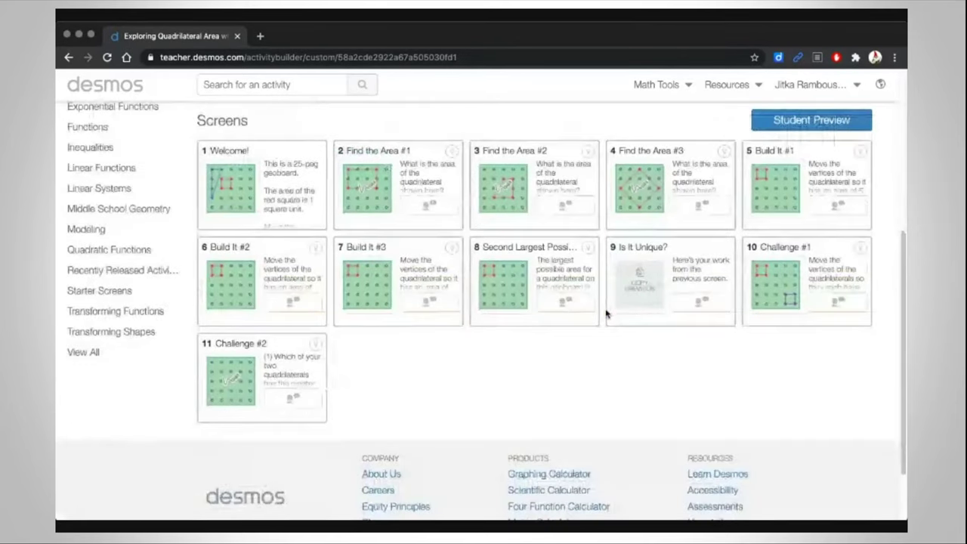
# Preview the activity as a student, try two freehand strokes on the Find the Area #1 geoboard, and close the preview.
pyautogui.click(790, 126)
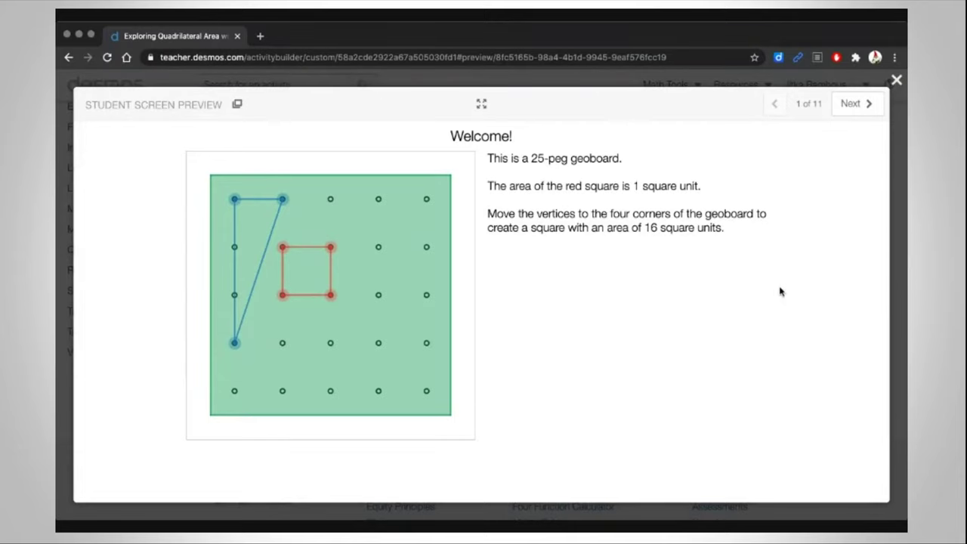
pyautogui.click(868, 106)
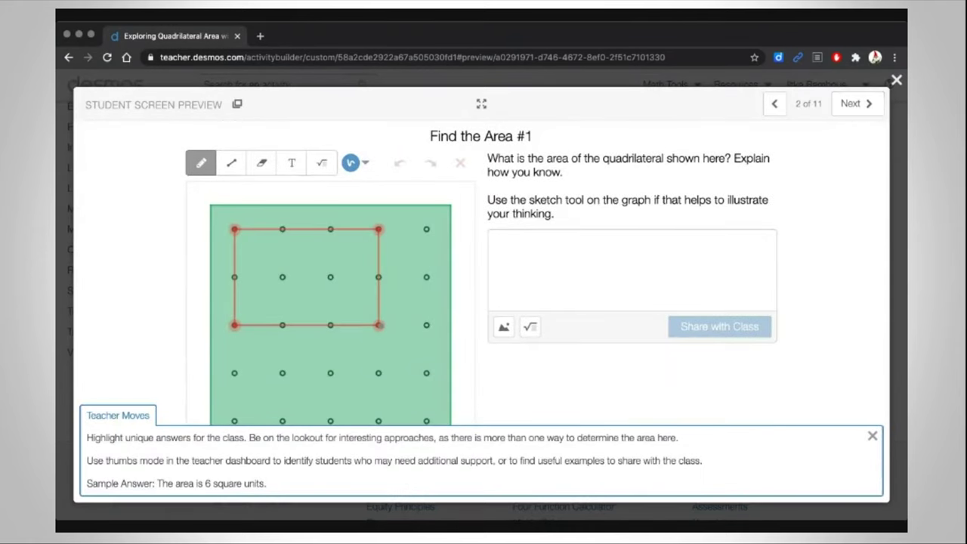
pyautogui.moveTo(380, 325); pyautogui.dragTo(418, 333)
pyautogui.moveTo(327, 230); pyautogui.dragTo(328, 327)
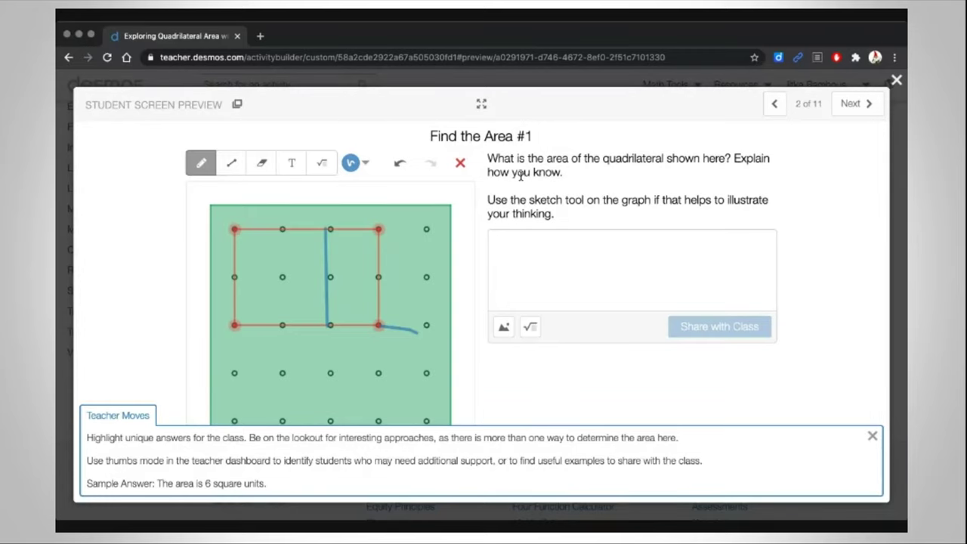
pyautogui.click(897, 80)
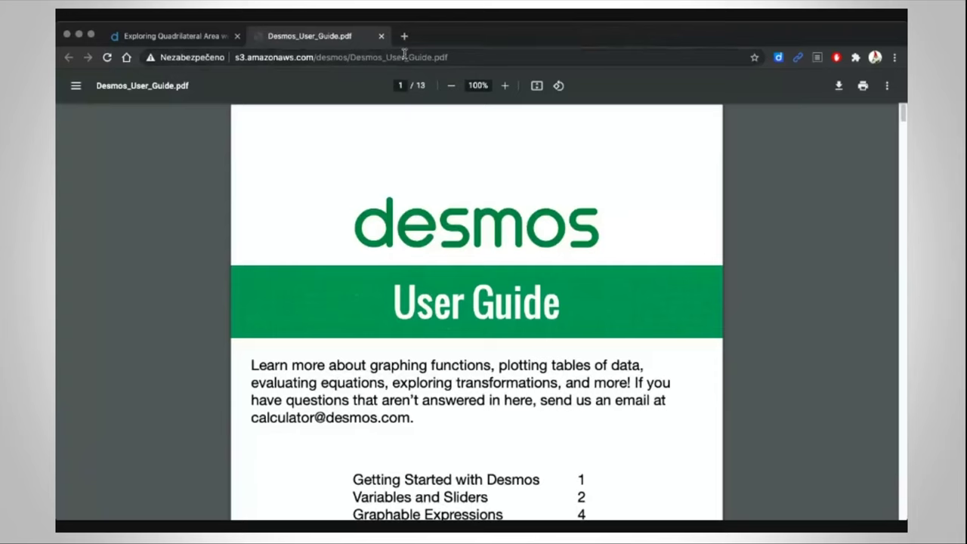
# Look through the Desmos_User_Guide.pdf document from its cover and contents to the Supported Functions and Keyboard Shortcuts pages.
pyautogui.click(404, 57)
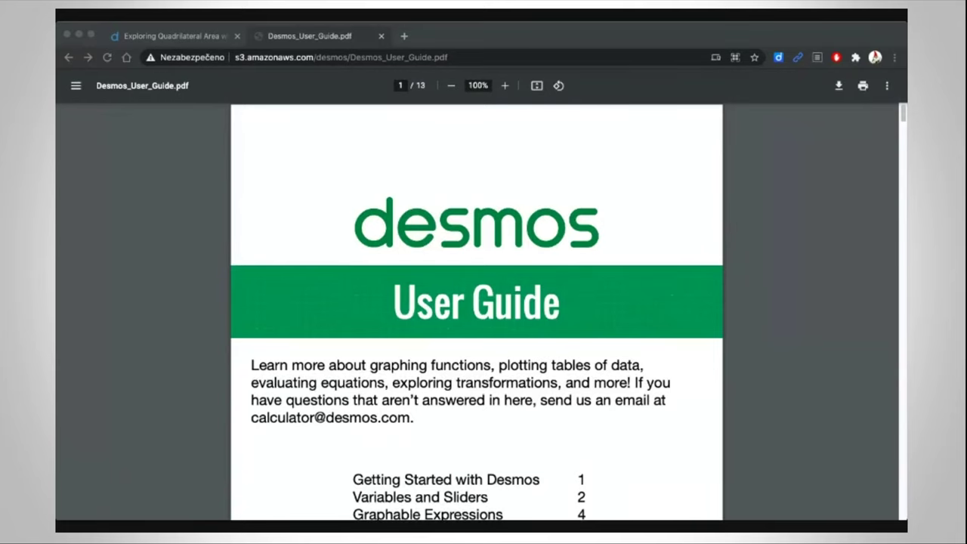
pyautogui.scroll(-5, 575, 282)
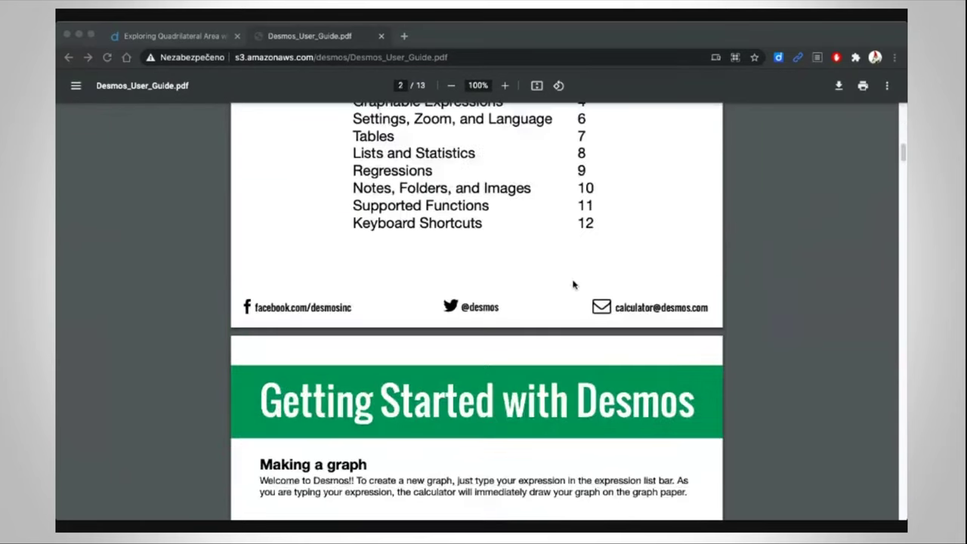
pyautogui.scroll(-20, 572, 284)
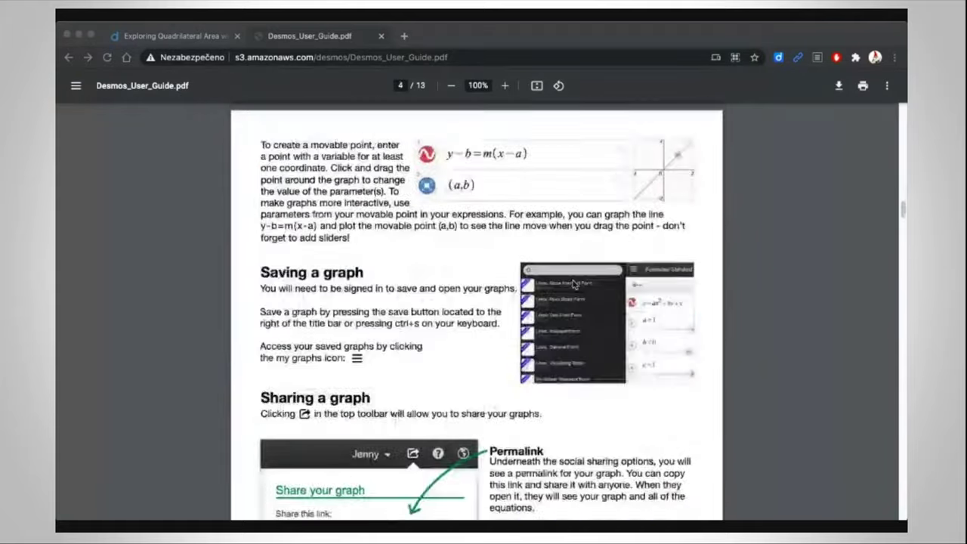
pyautogui.scroll(-20, 573, 284)
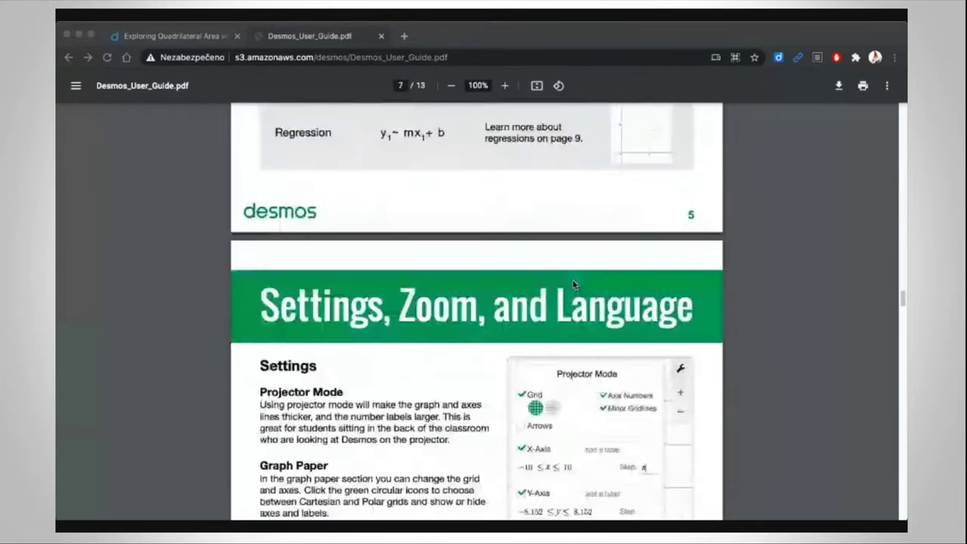
pyautogui.scroll(-20, 574, 285)
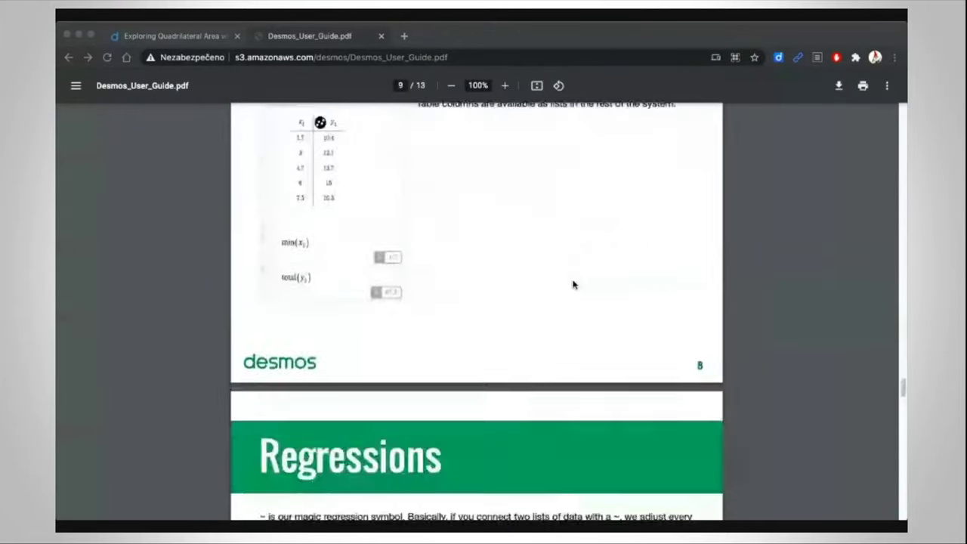
pyautogui.scroll(-20, 573, 284)
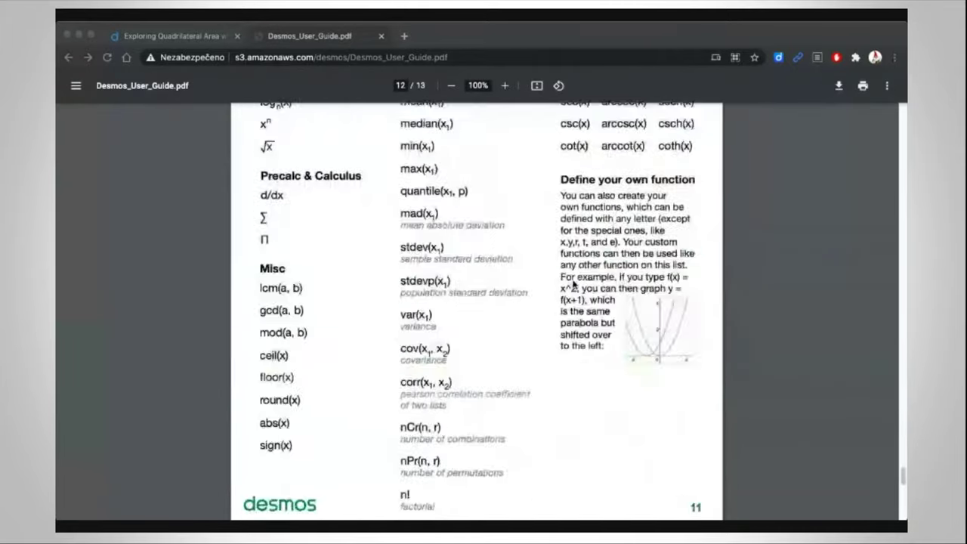
pyautogui.scroll(5, 559, 272)
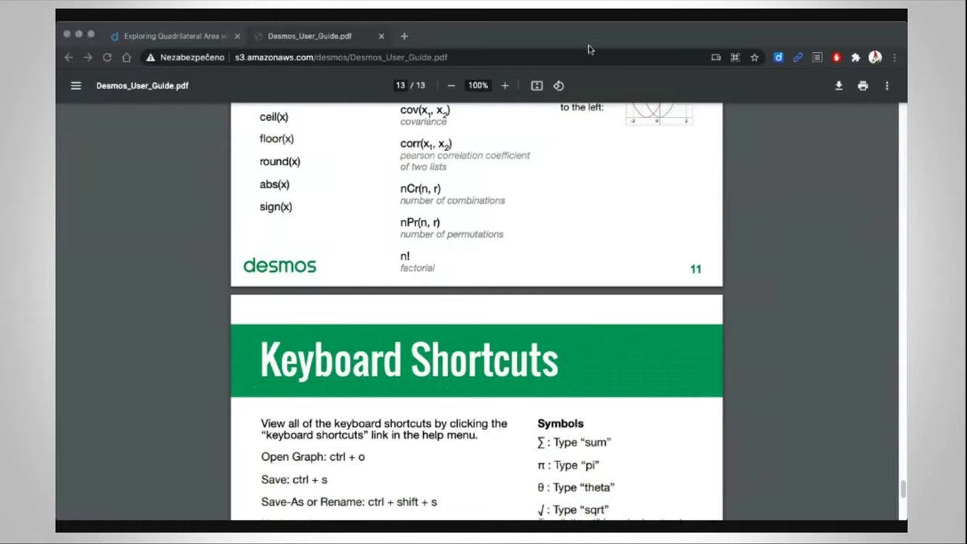
# On the blog uceninenimuceni.cz, open the article "Desmos - Jak jsem bez něj mohla žít?!" and look through it to the end.
pyautogui.moveTo(525, 34); pyautogui.dragTo(502, 42)
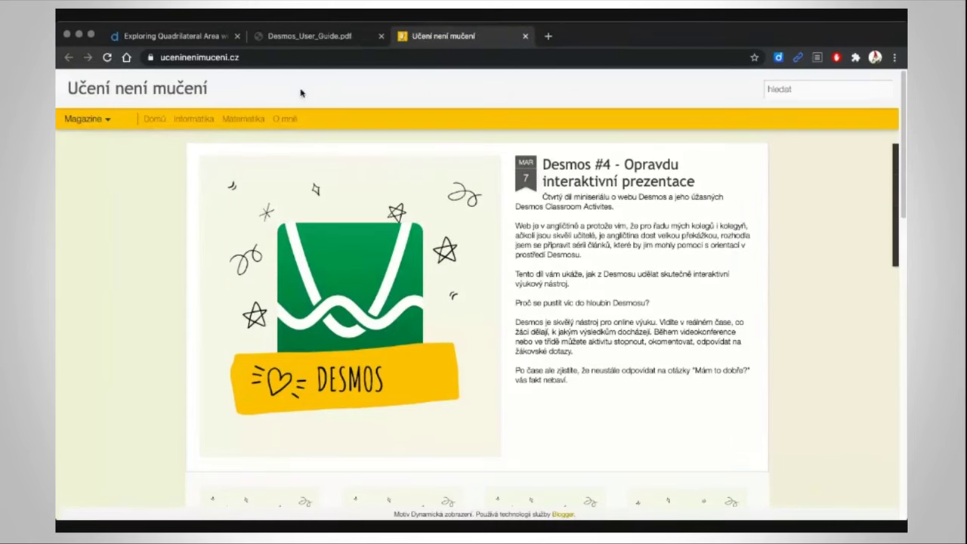
pyautogui.click(216, 57)
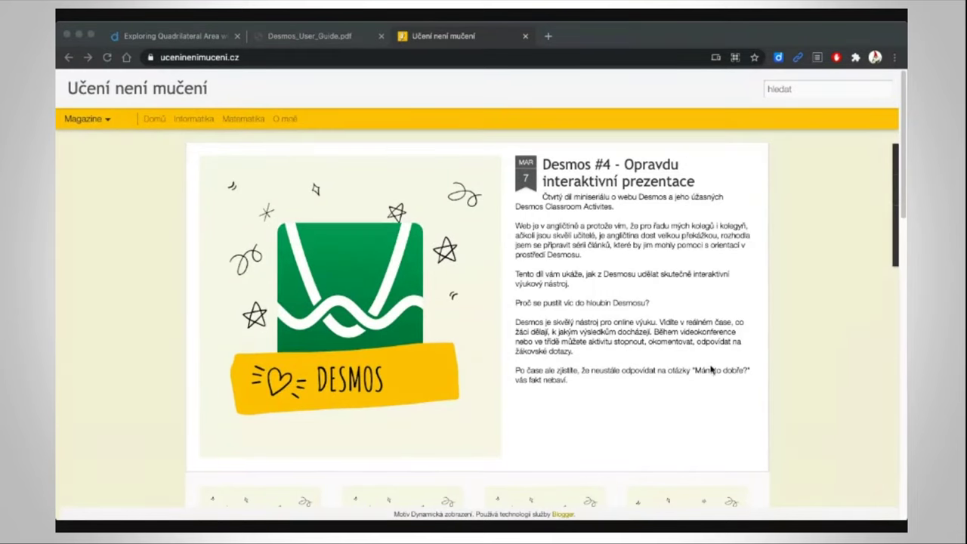
pyautogui.scroll(-5, 627, 334)
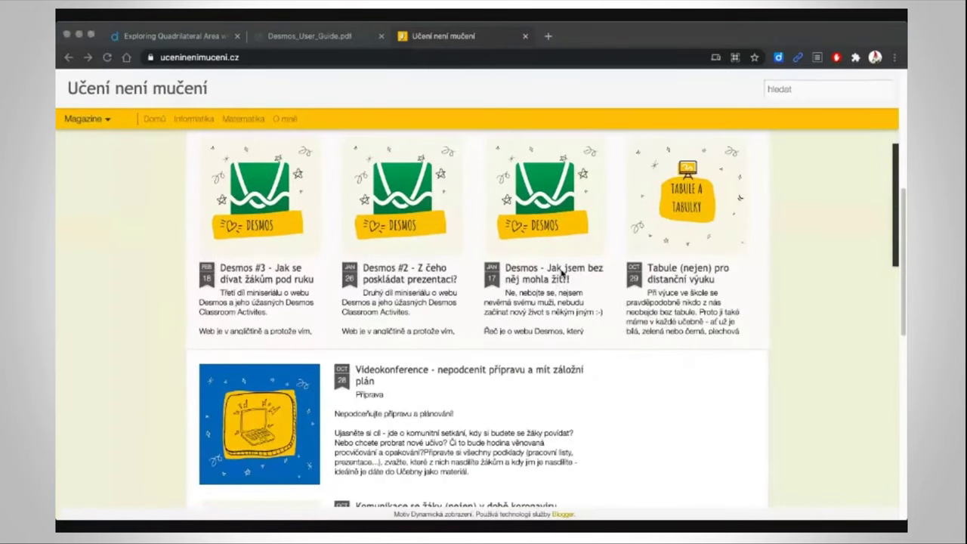
pyautogui.press('super+l')
pyautogui.click(543, 225)
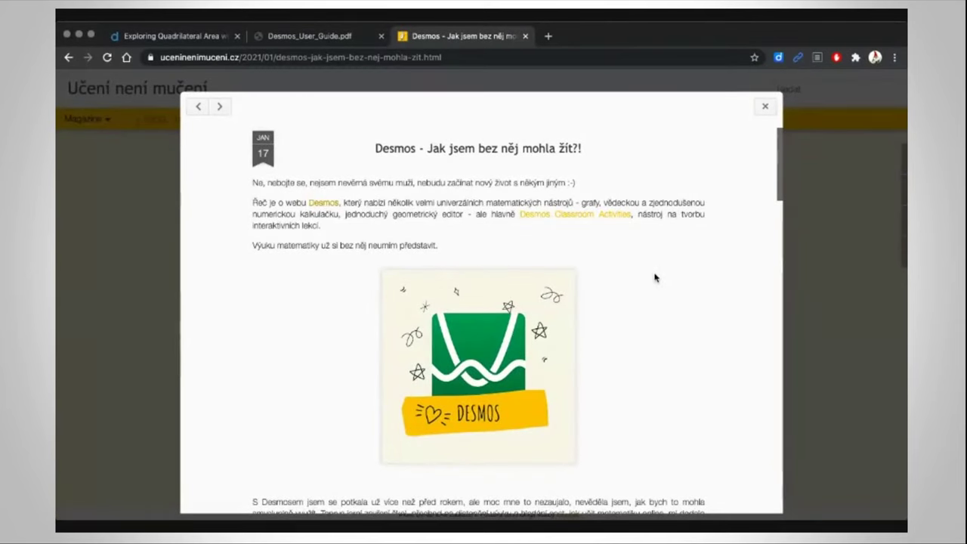
pyautogui.scroll(-10, 655, 278)
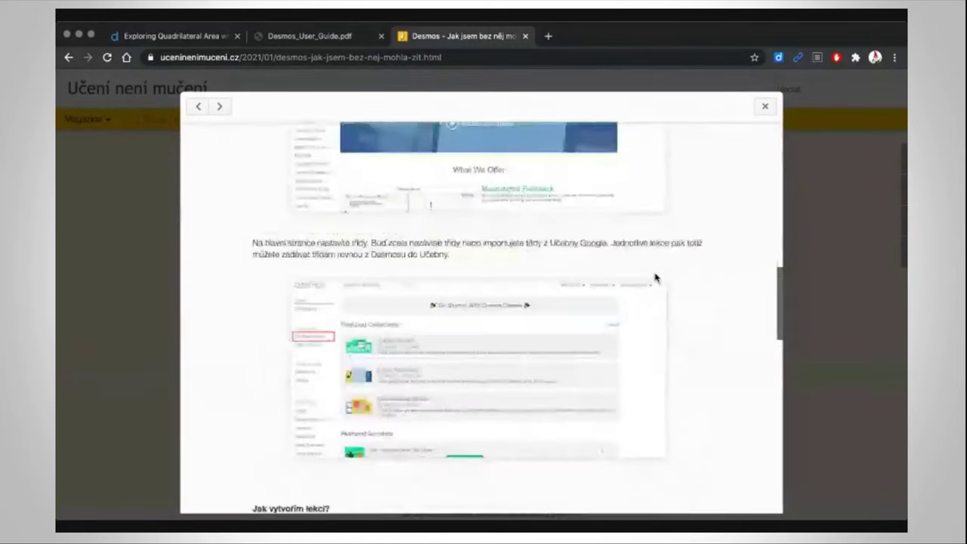
pyautogui.scroll(-15, 655, 278)
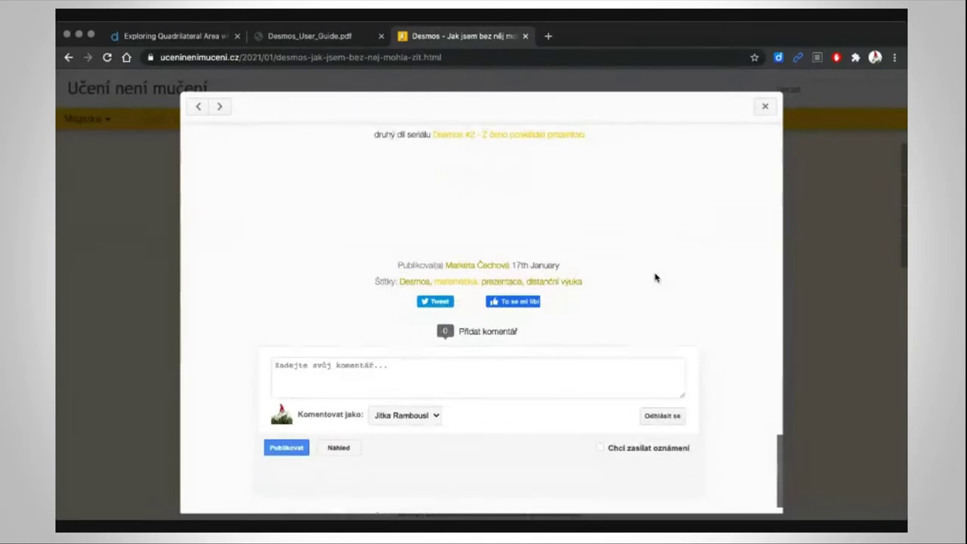
# Follow the link to the article "Desmos #2 - Z čeho poskládat prezentaci?" and read its overview of usable elements through to the end.
pyautogui.scroll(1, 655, 278)
pyautogui.click(532, 155)
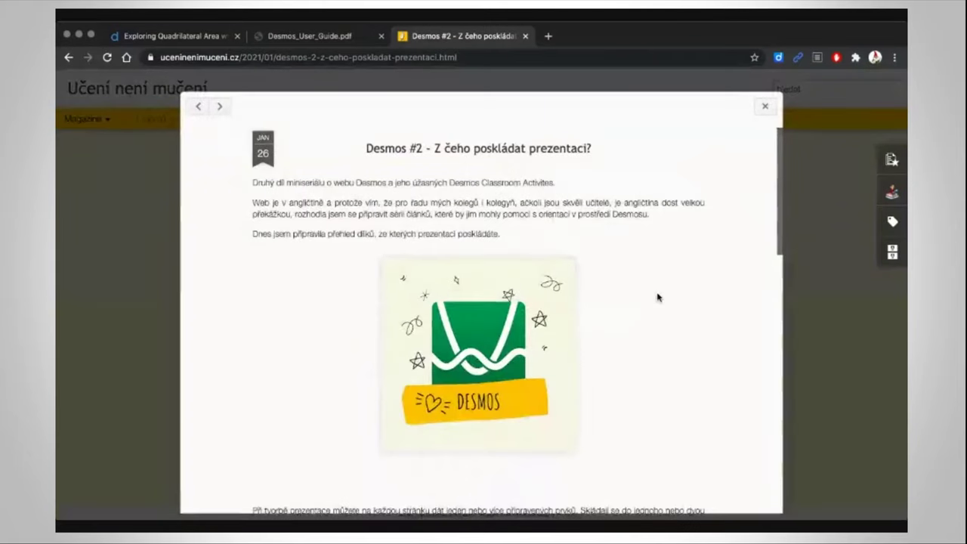
pyautogui.scroll(-3, 658, 297)
pyautogui.scroll(-5, 616, 284)
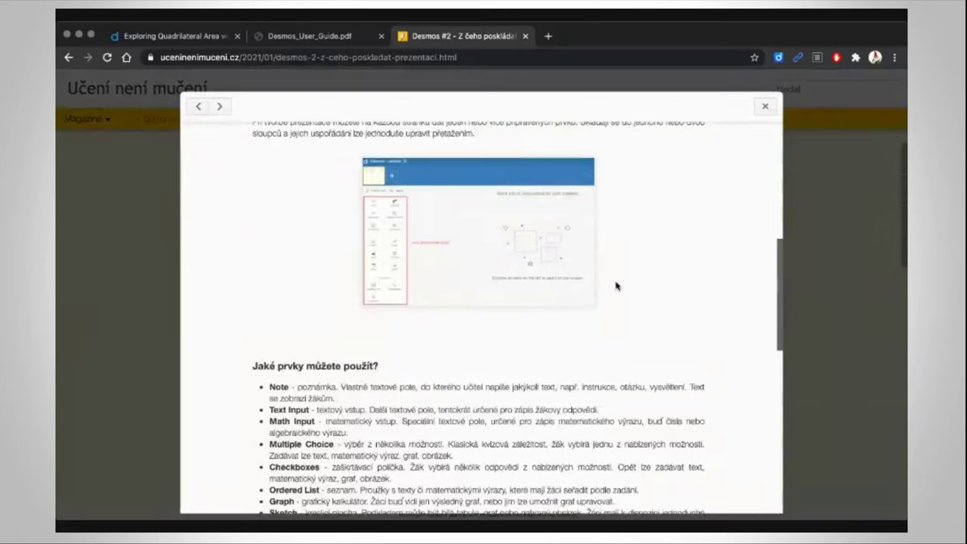
pyautogui.scroll(-4, 616, 286)
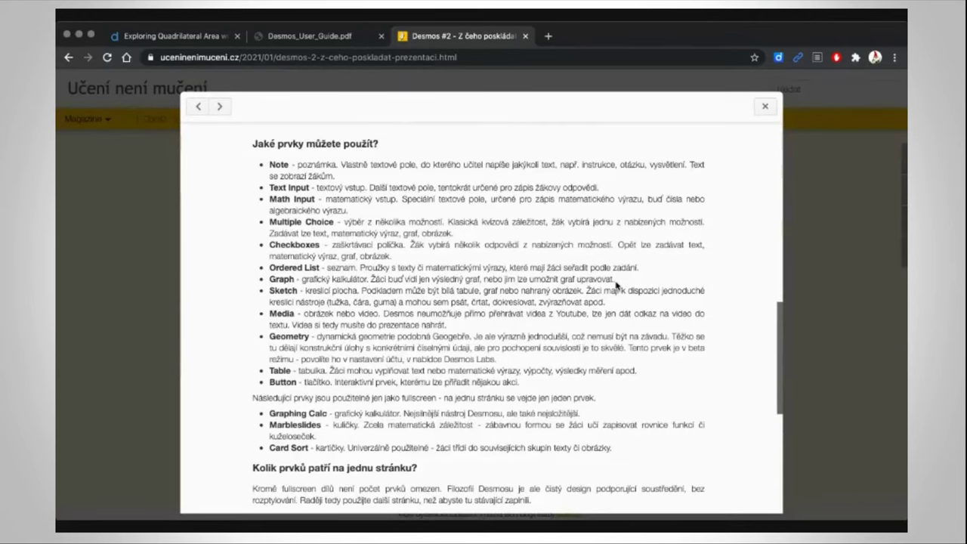
pyautogui.scroll(-5, 592, 268)
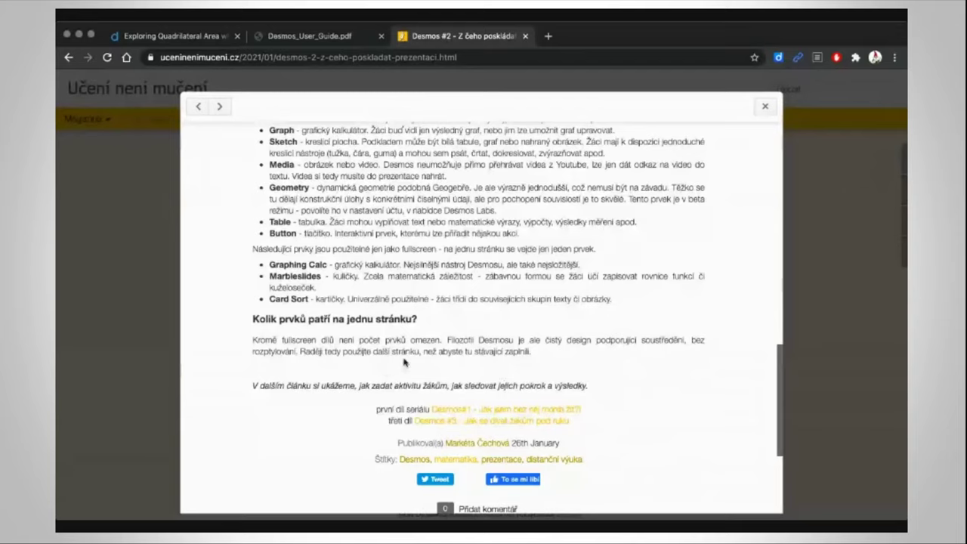
pyautogui.scroll(-5, 555, 370)
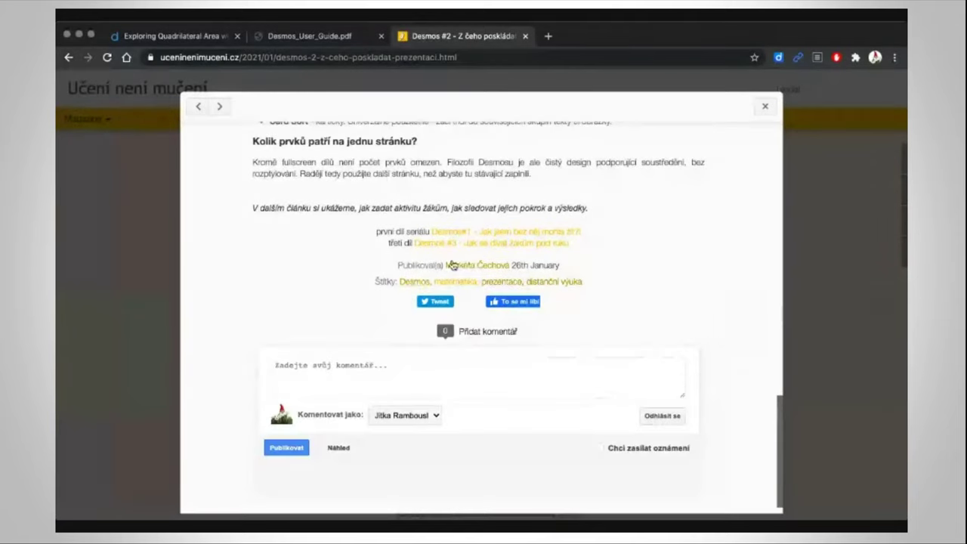
# Follow the link to the article "Desmos #3 - Jak se dívat žákům pod ruku" and examine its Anonymize, Pacing, Snapshots, Summary and Teacher sections.
pyautogui.click(517, 245)
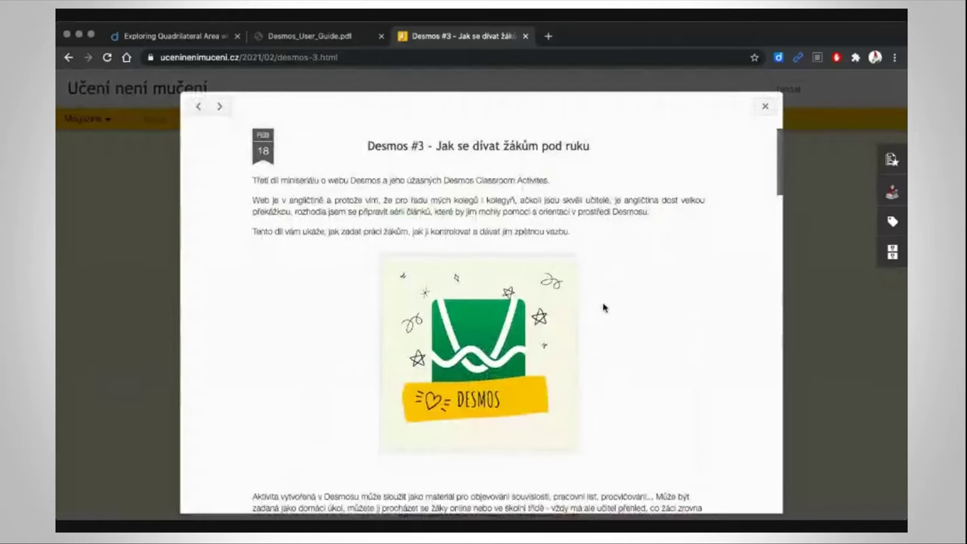
pyautogui.scroll(-10, 608, 307)
pyautogui.scroll(-10, 612, 308)
pyautogui.scroll(-3, 612, 307)
pyautogui.scroll(6, 612, 308)
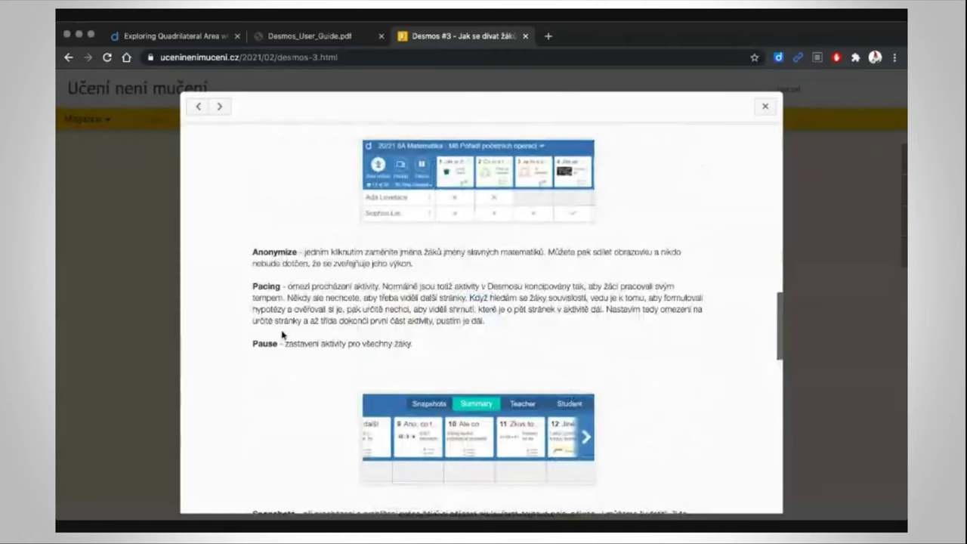
pyautogui.scroll(-5, 634, 347)
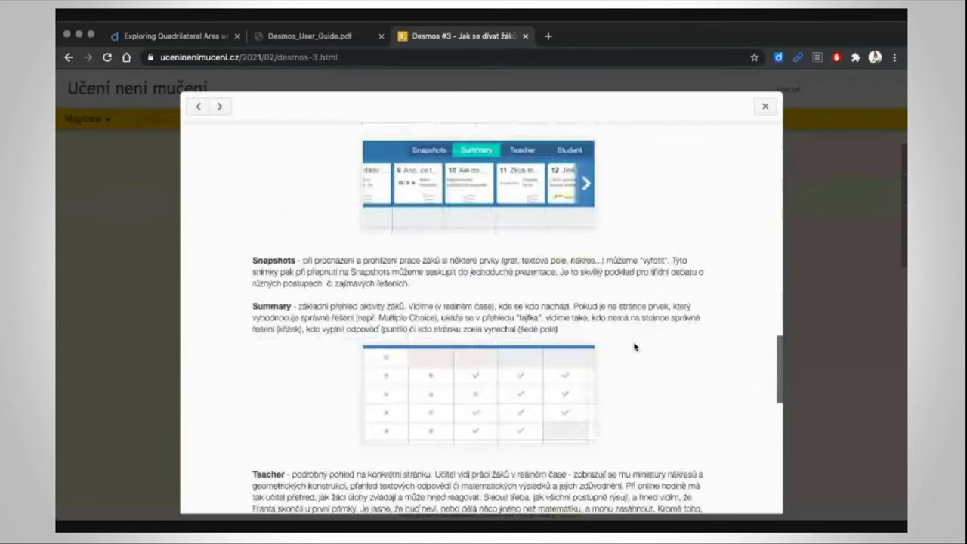
pyautogui.scroll(-2, 635, 347)
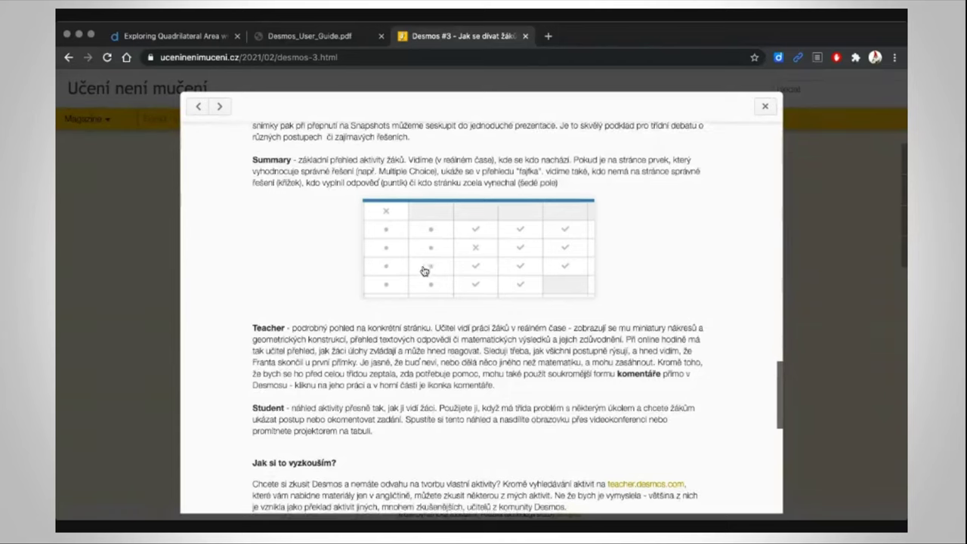
# From the article's "Jak si to vyzkouším?" section, open the "Matematika 6. ročník" activity collection.
pyautogui.scroll(-3, 495, 256)
pyautogui.scroll(-1, 497, 255)
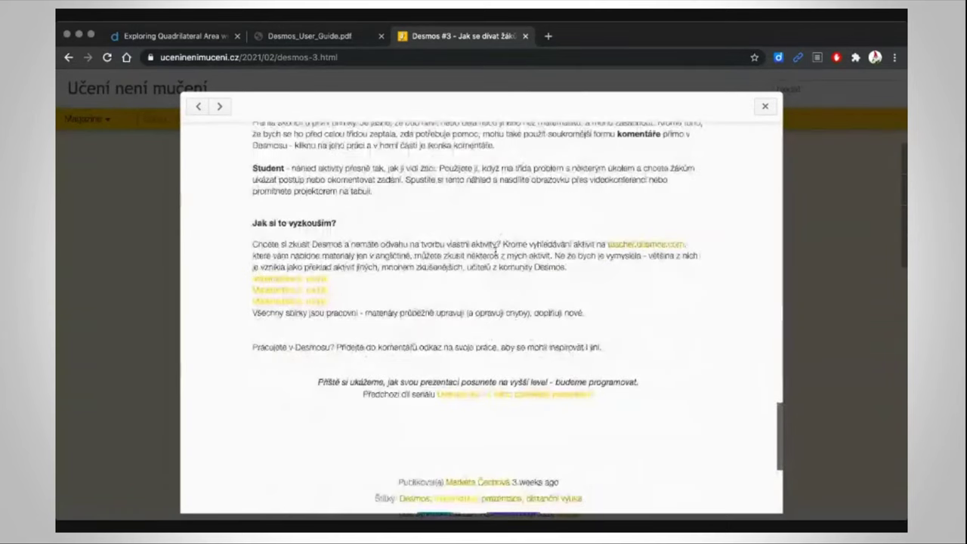
pyautogui.click(309, 280)
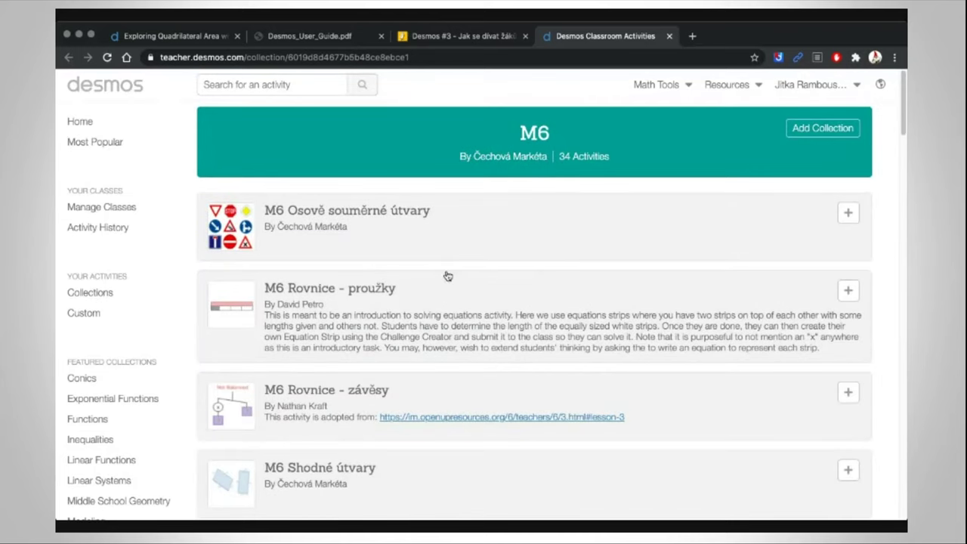
# Look through the M6 collection's activities to the end of the list and return to the percentage activities.
pyautogui.scroll(-6, 447, 274)
pyautogui.scroll(-10, 447, 276)
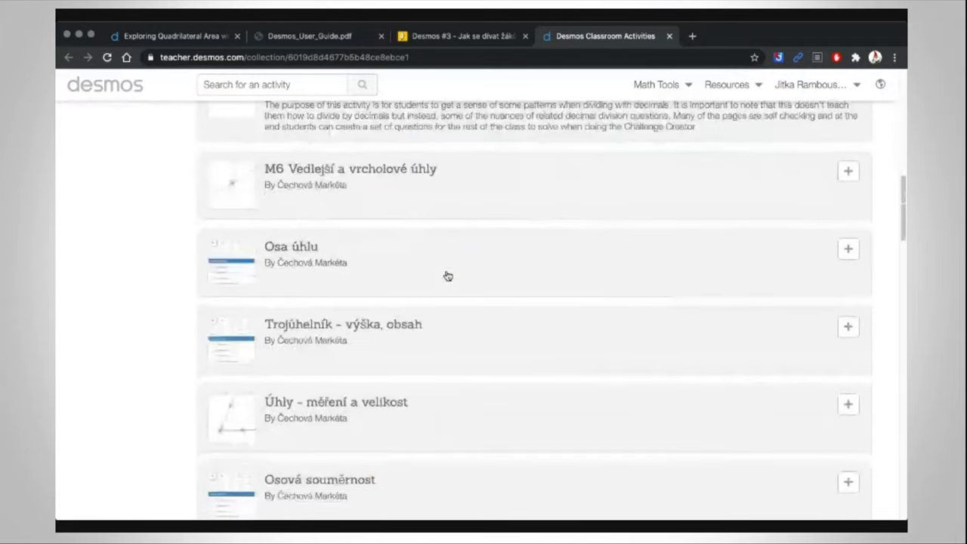
pyautogui.scroll(-10, 448, 276)
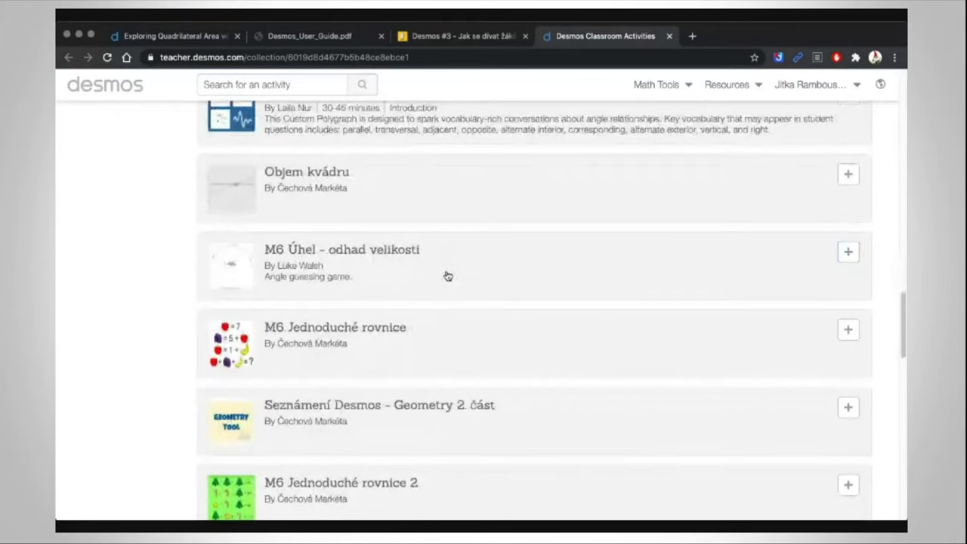
pyautogui.scroll(-6, 447, 276)
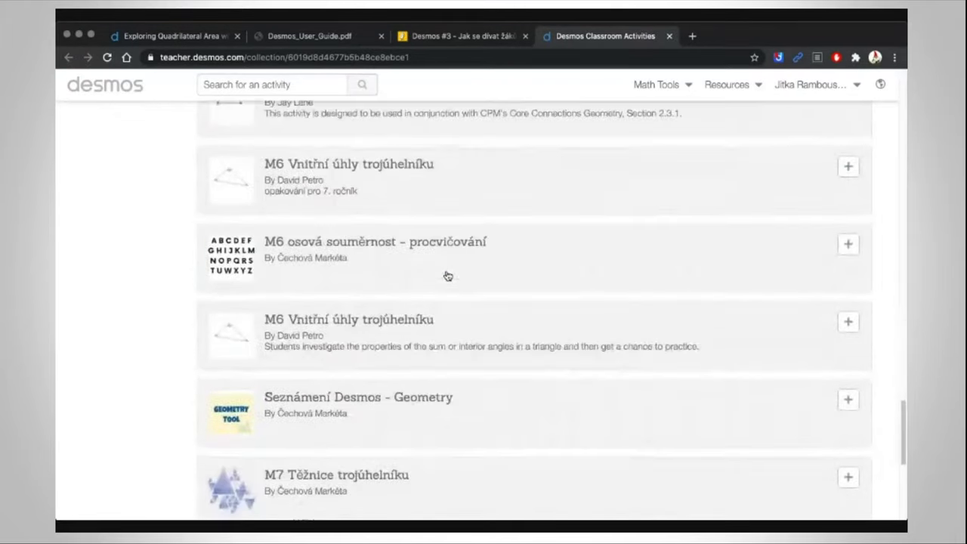
pyautogui.scroll(-2, 447, 276)
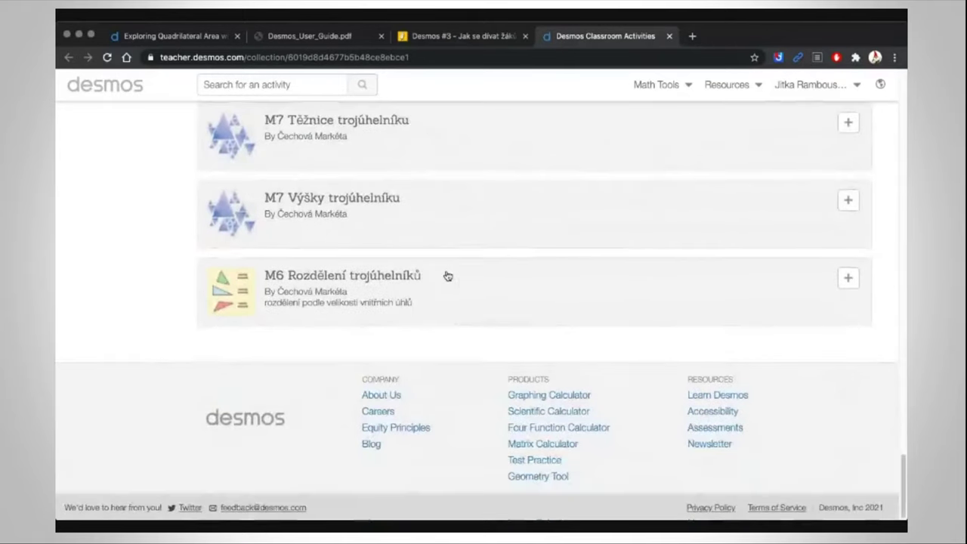
pyautogui.scroll(8, 448, 275)
pyautogui.scroll(1, 447, 275)
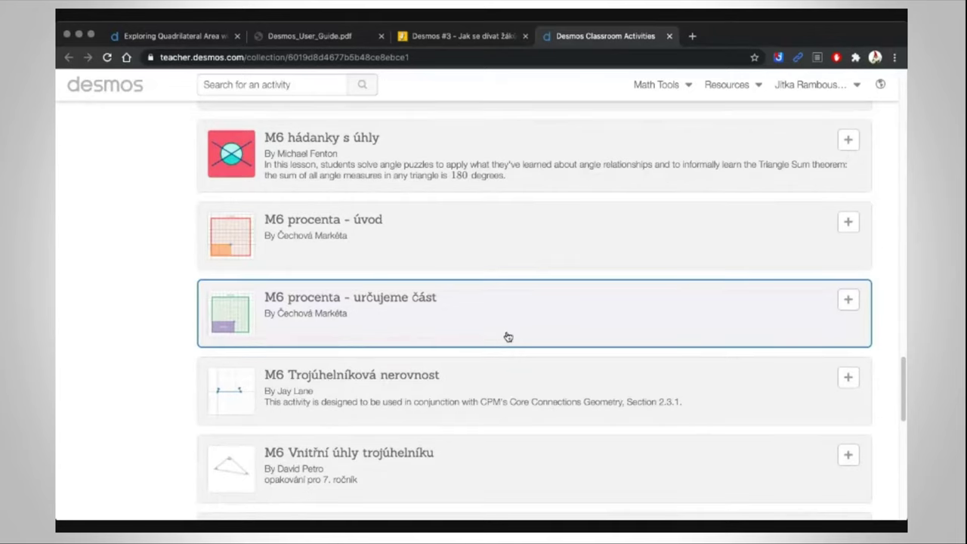
# Open the "M6 procenta - úvod" activity and look over its screens.
pyautogui.click(353, 228)
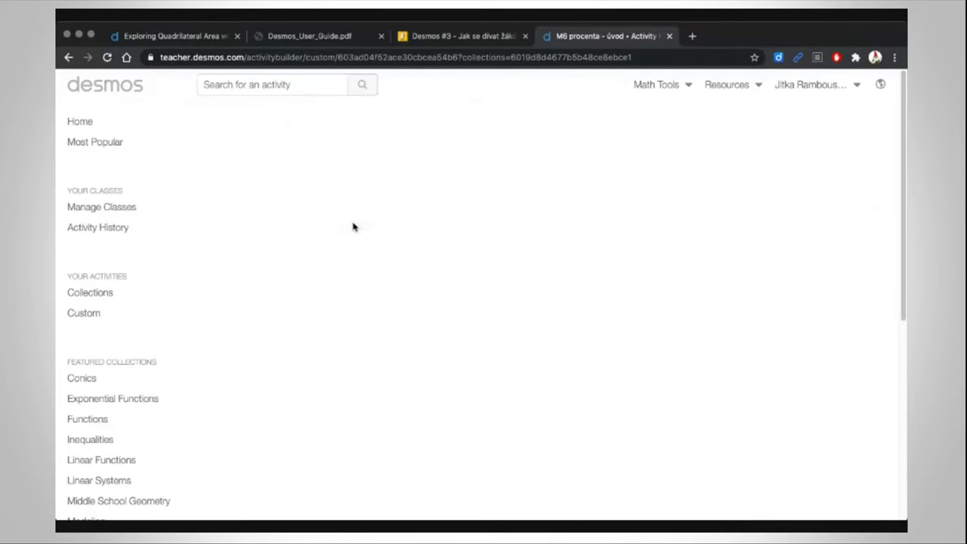
pyautogui.scroll(-3, 511, 374)
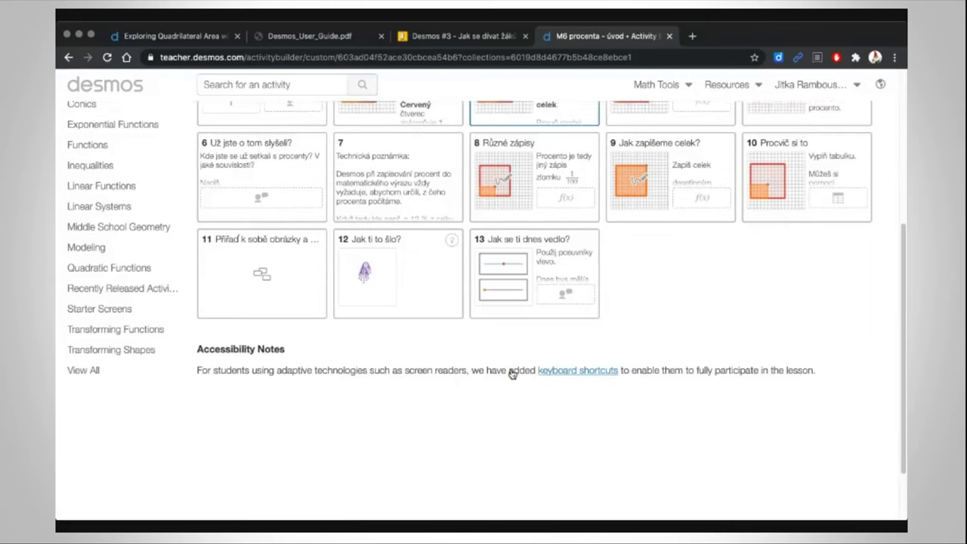
pyautogui.scroll(1, 432, 298)
pyautogui.scroll(3, 432, 298)
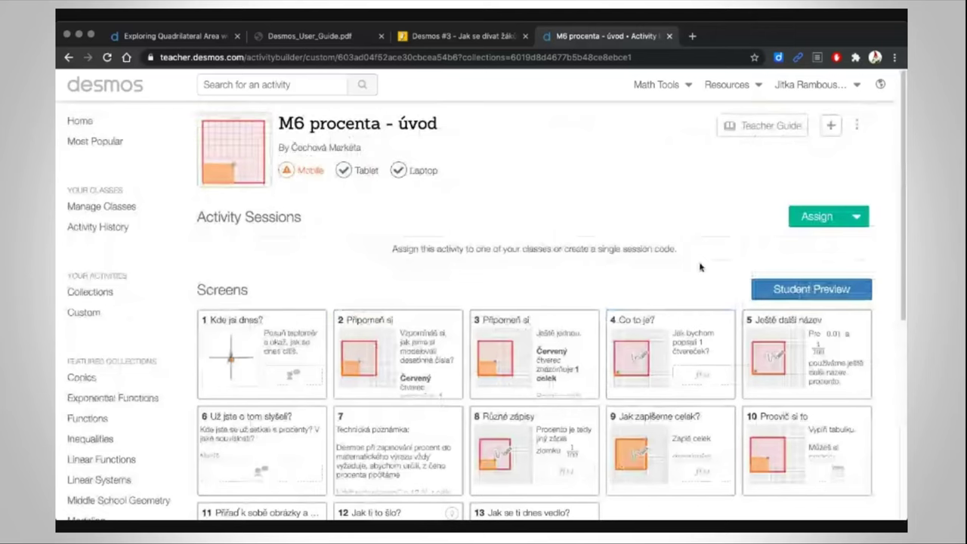
# Show the activity's share and copy-and-edit options and its choices for assigning to classes or a single session code.
pyautogui.click(859, 125)
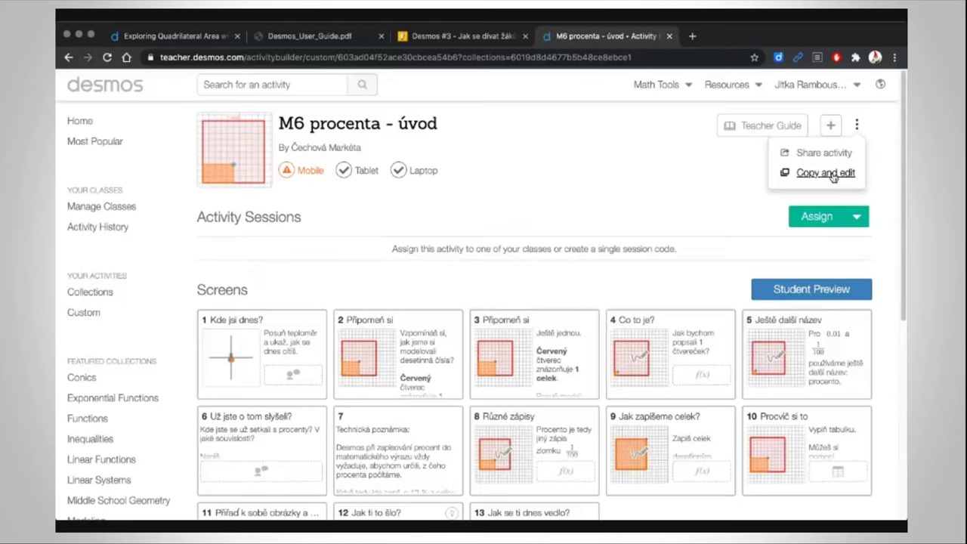
pyautogui.click(854, 217)
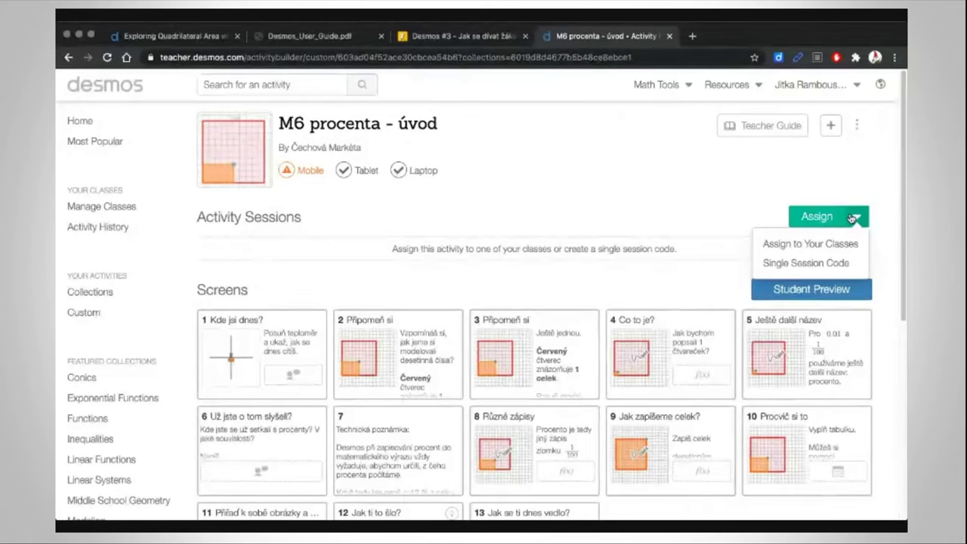
pyautogui.click(562, 171)
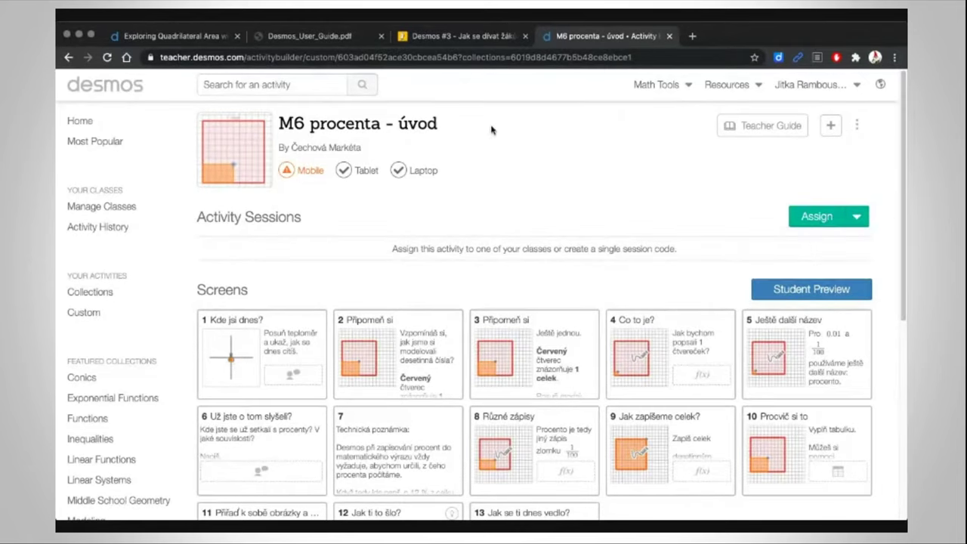
# Return to the Desmos #3 article and open the "Matematika 8. ročník" collection in a new browser tab.
pyautogui.click(462, 36)
pyautogui.click(320, 59)
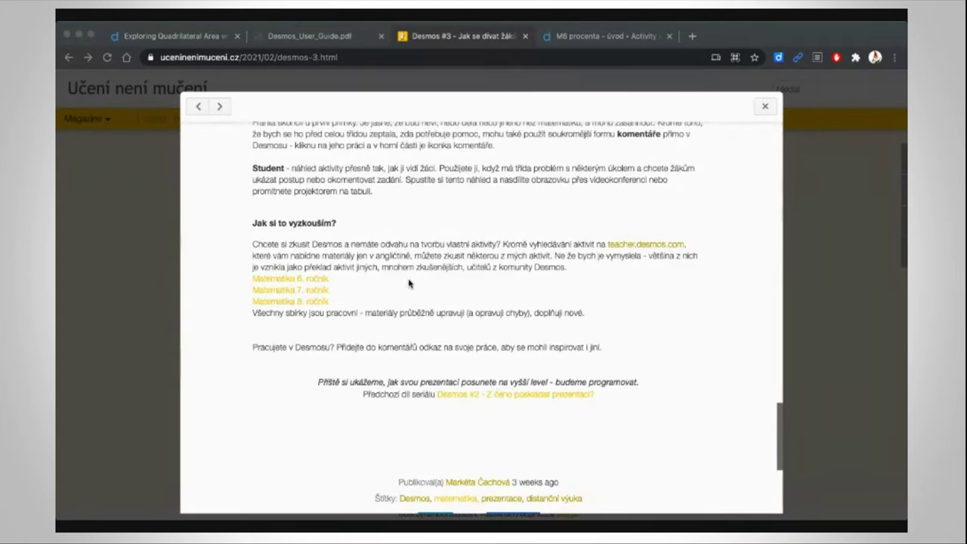
pyautogui.keyDown('super'); pyautogui.click(309, 300); pyautogui.keyUp('super')
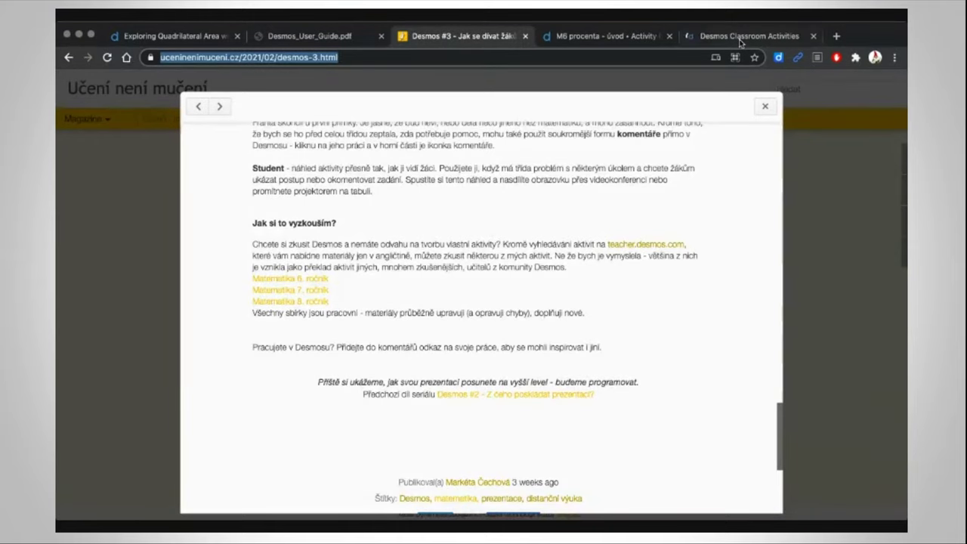
pyautogui.click(740, 43)
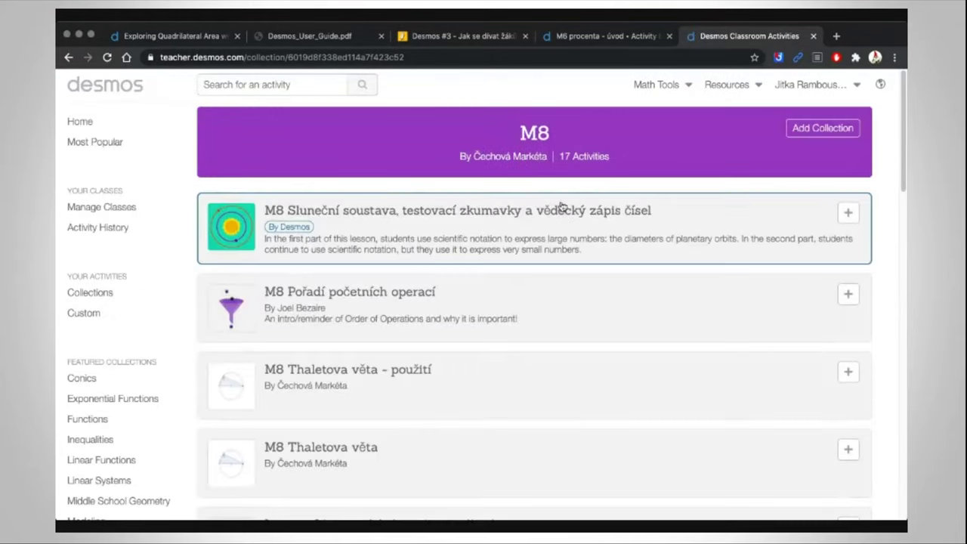
# Look through the M8 collection's activities to the end and open "M8 Algebra Tiles".
pyautogui.scroll(-3, 608, 239)
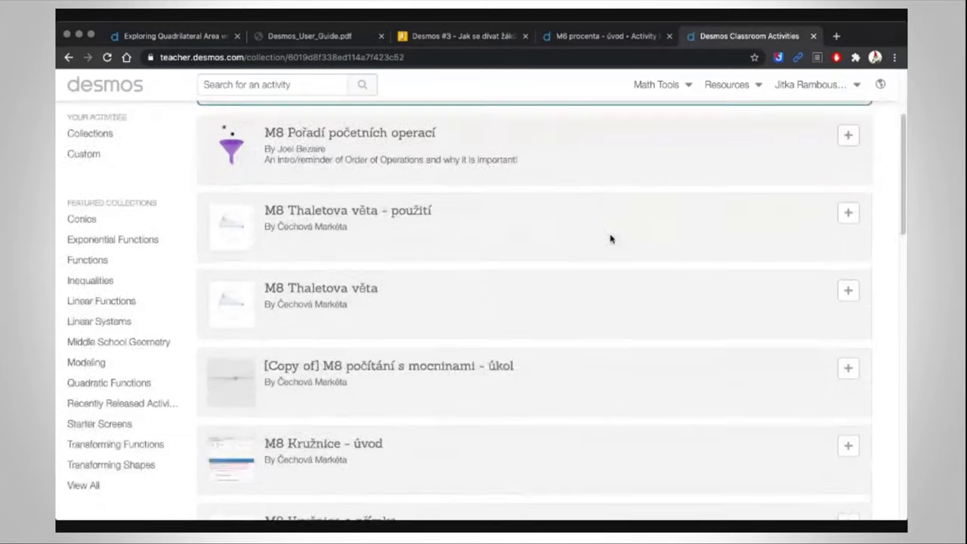
pyautogui.scroll(-1, 611, 240)
pyautogui.scroll(-2, 610, 239)
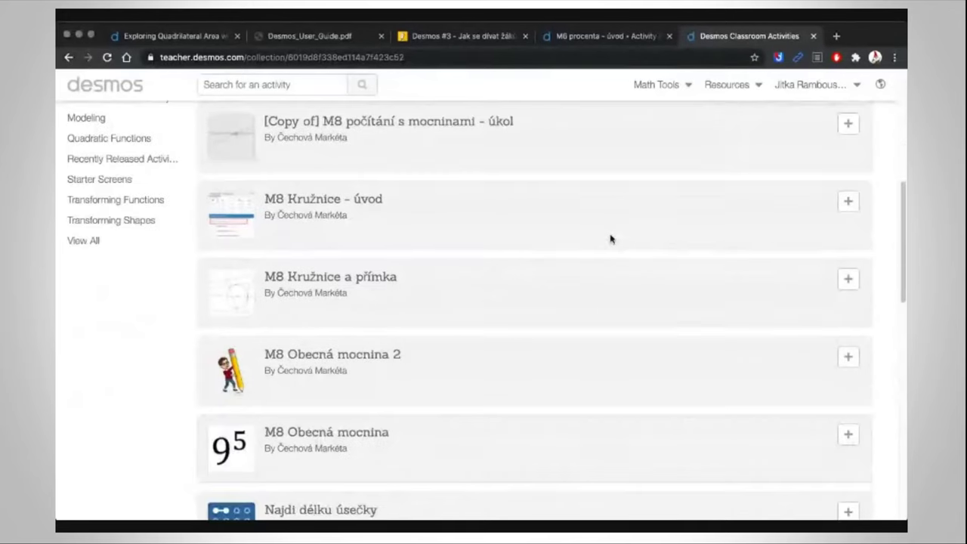
pyautogui.scroll(-5, 612, 240)
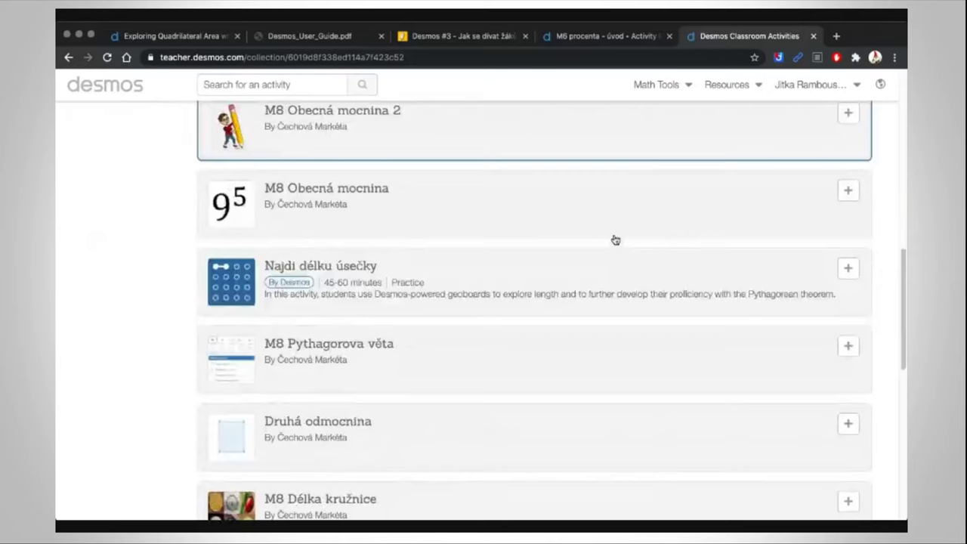
pyautogui.scroll(-2, 646, 249)
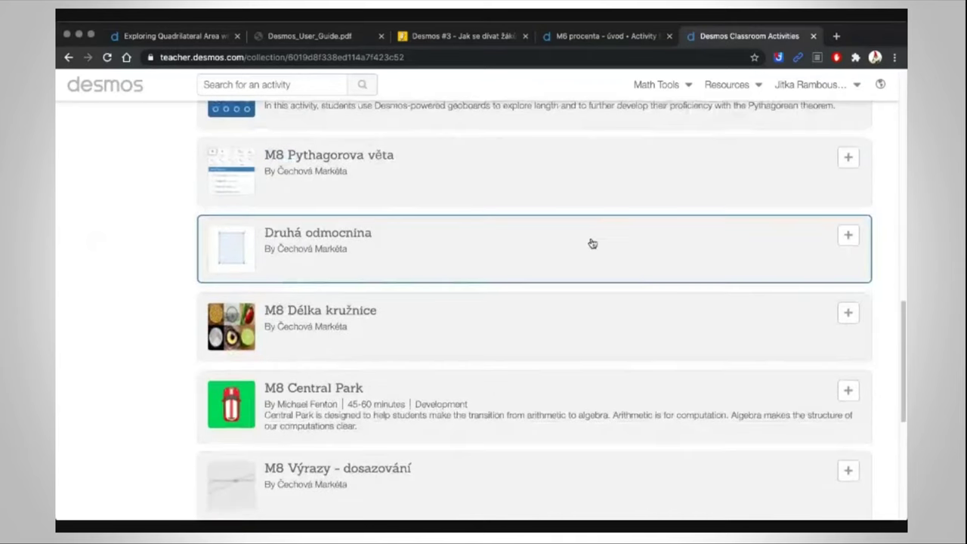
pyautogui.scroll(-4, 591, 242)
pyautogui.scroll(-2, 592, 241)
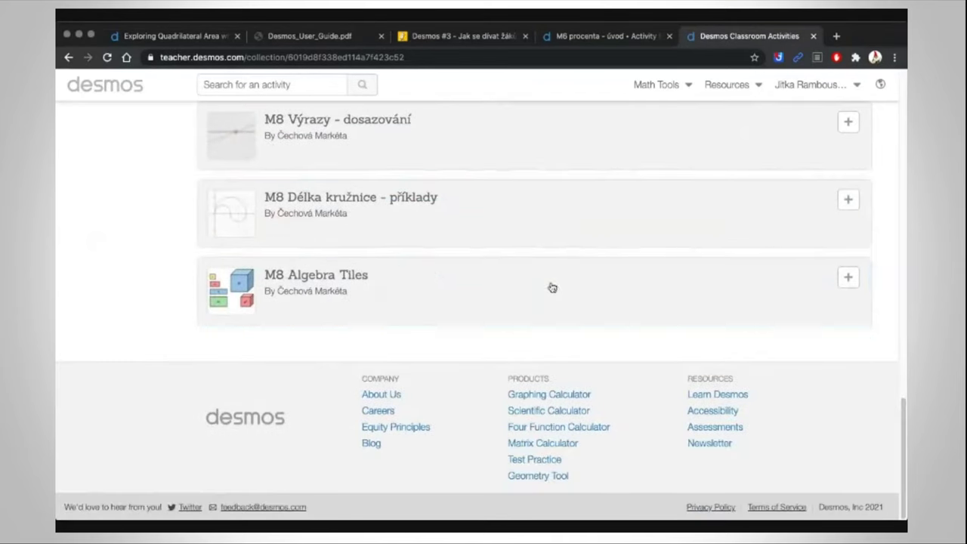
pyautogui.click(715, 265)
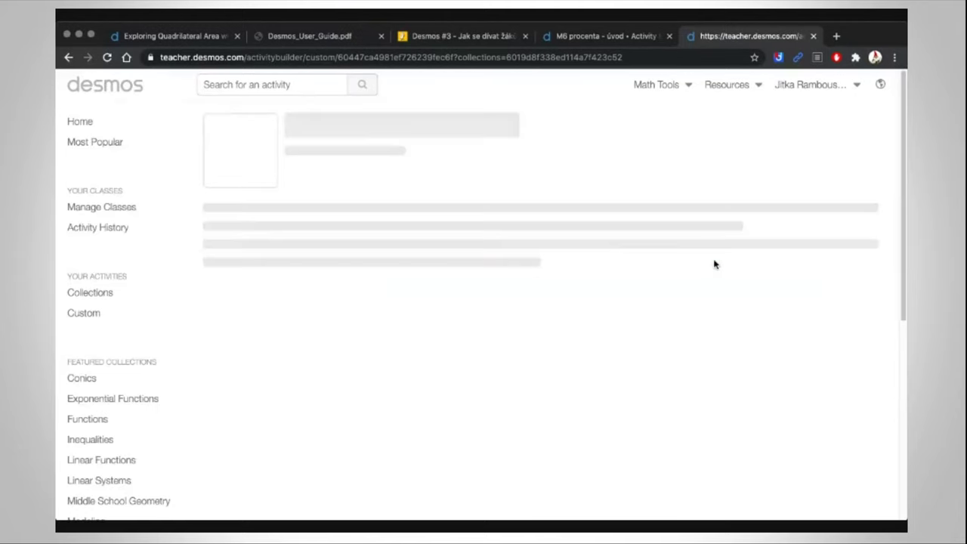
# Go back to the blog, close the Desmos #3 article and open "Desmos #4 - Opravdu interaktivní prezentace".
pyautogui.click(484, 40)
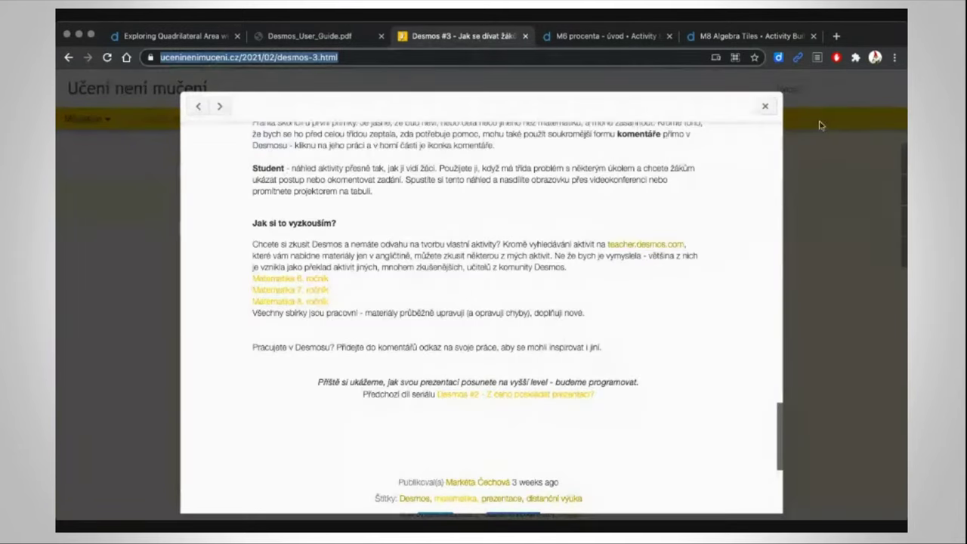
pyautogui.click(764, 108)
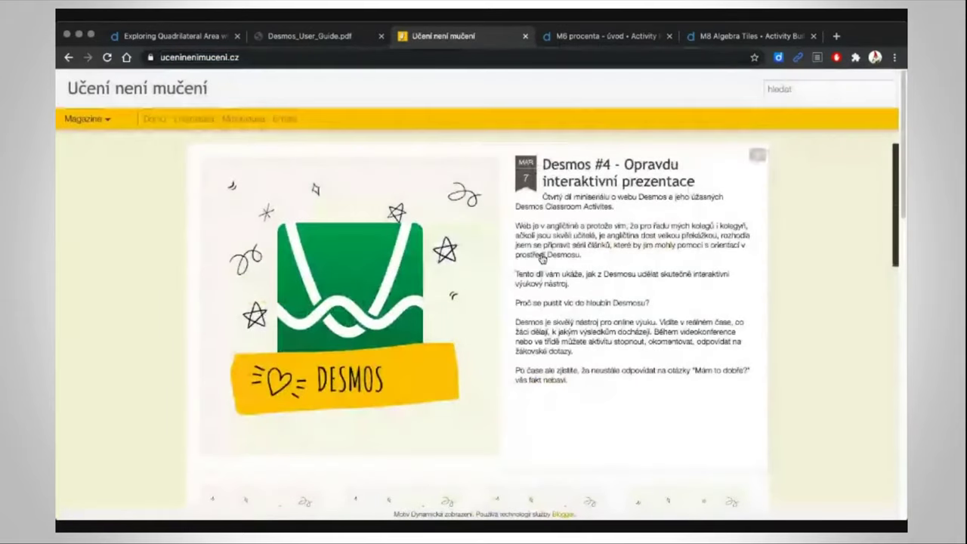
pyautogui.click(591, 167)
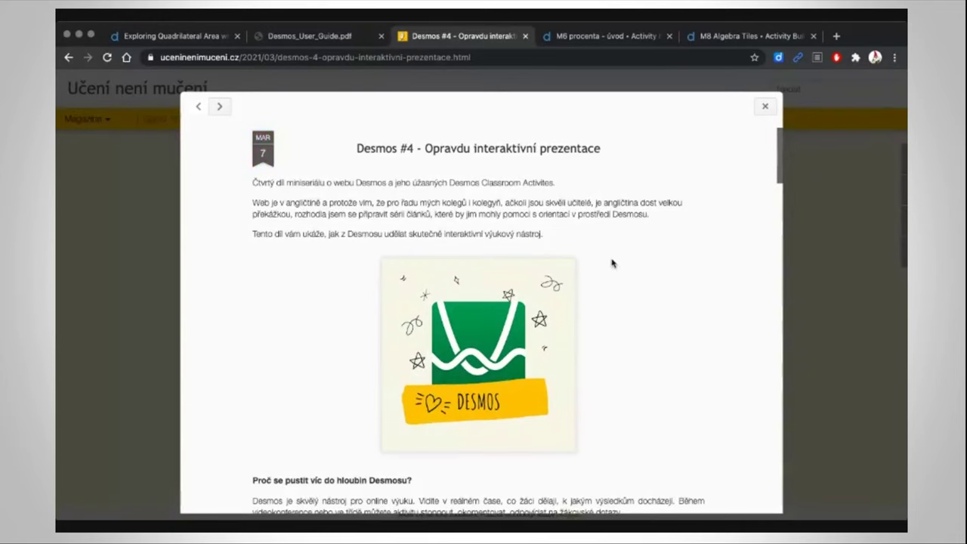
# Read the Desmos #4 article's introduction and its "Computation Layer (CL)" and "Jak začít s CL?" sections.
pyautogui.scroll(-4, 612, 261)
pyautogui.scroll(-1, 612, 261)
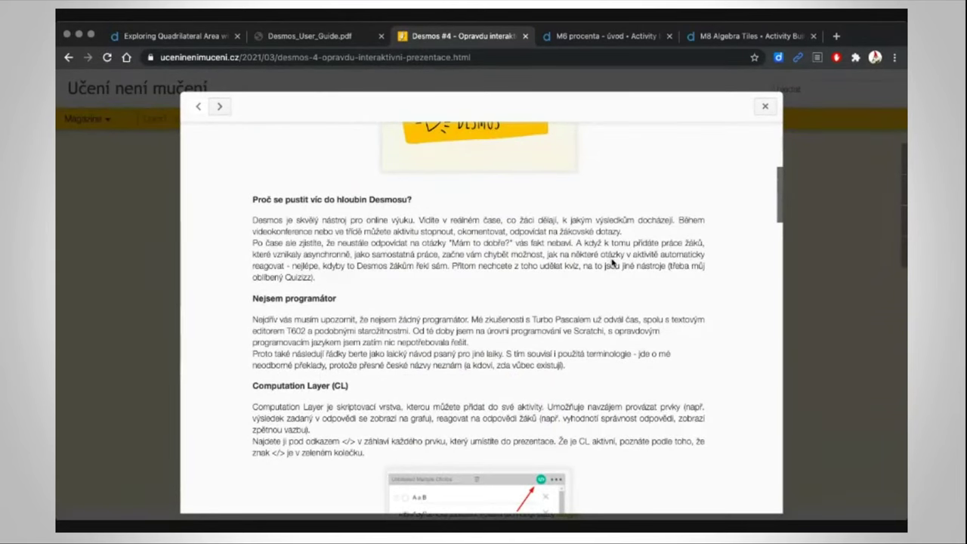
pyautogui.scroll(-10, 612, 263)
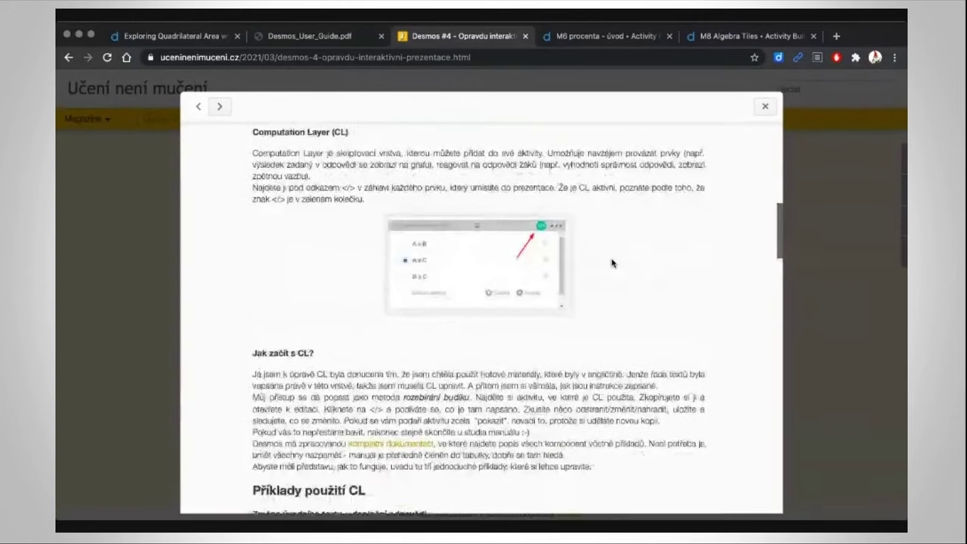
pyautogui.scroll(-4, 612, 263)
pyautogui.scroll(2, 612, 263)
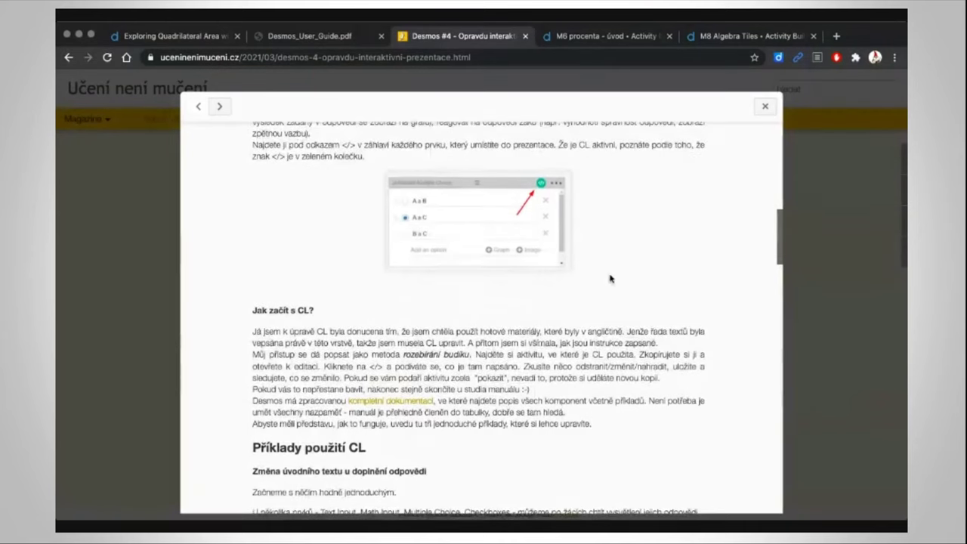
# Examine the article's Computation Layer examples for a hidden hint and table answer checking, through to the further information section.
pyautogui.scroll(-10, 612, 279)
pyautogui.scroll(-5, 468, 280)
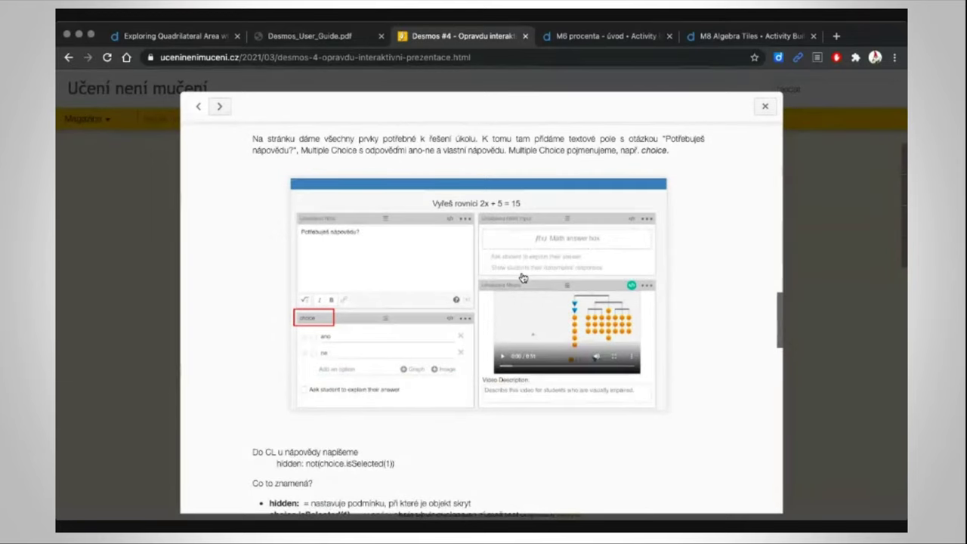
pyautogui.scroll(-11, 523, 278)
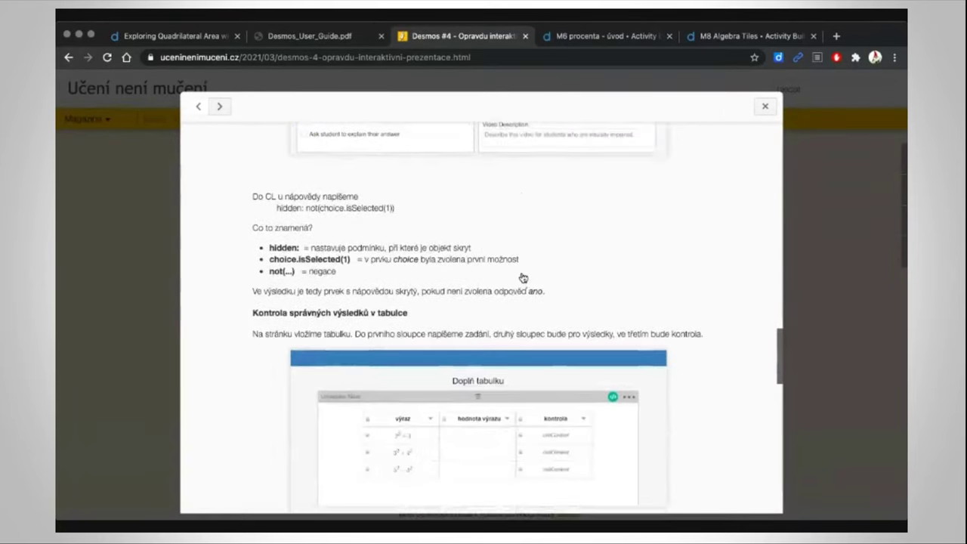
pyautogui.scroll(-1, 523, 278)
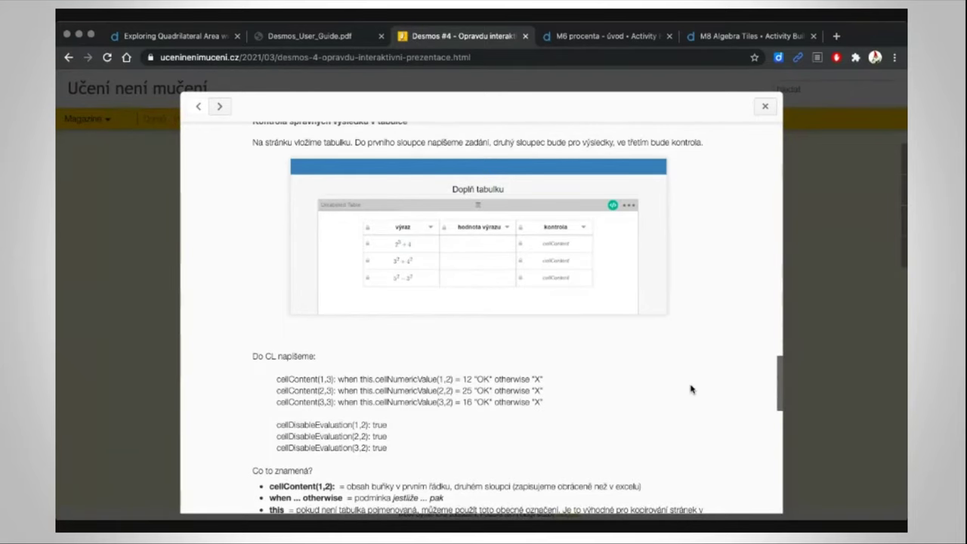
pyautogui.scroll(-5, 516, 313)
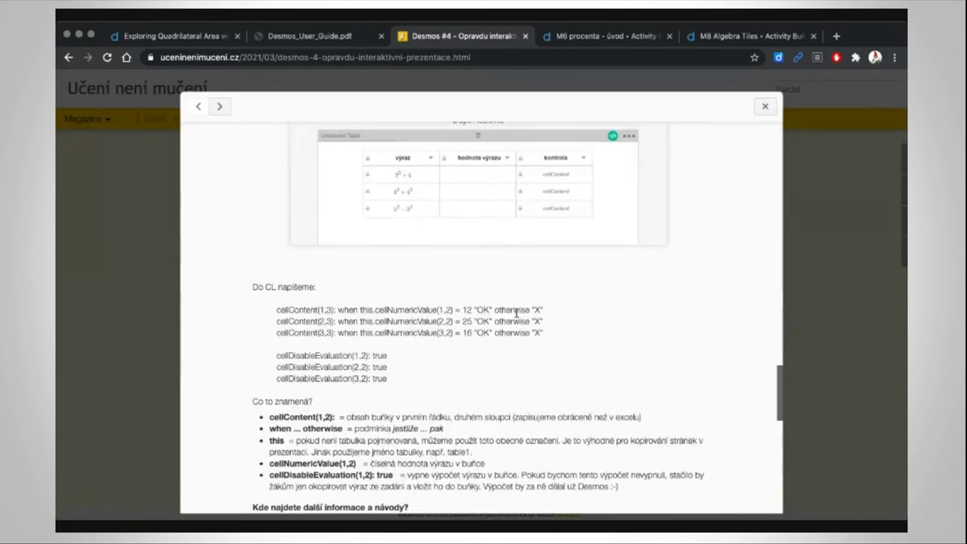
pyautogui.scroll(-10, 516, 312)
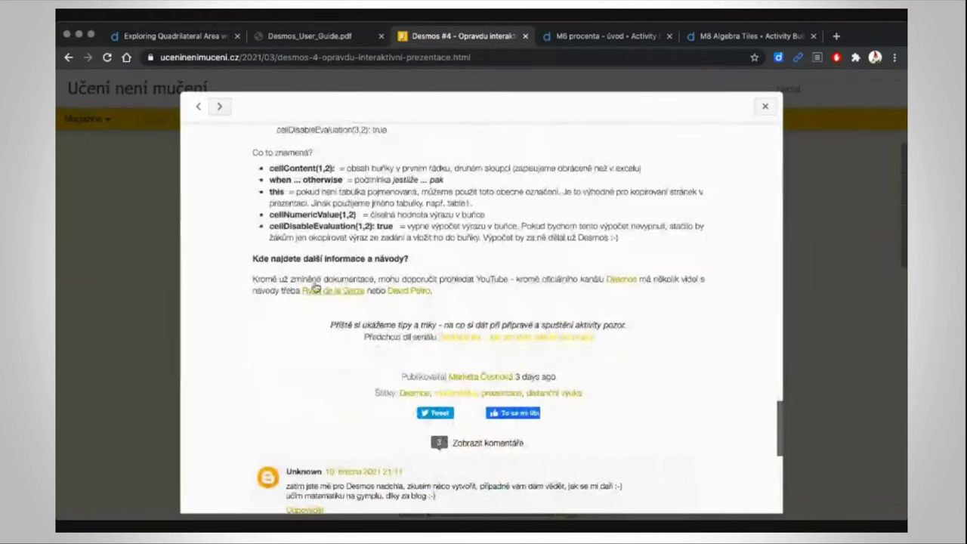
# Return to the article's "Jak začít s CL?" and "Příklady použití CL" sections.
pyautogui.scroll(3, 396, 252)
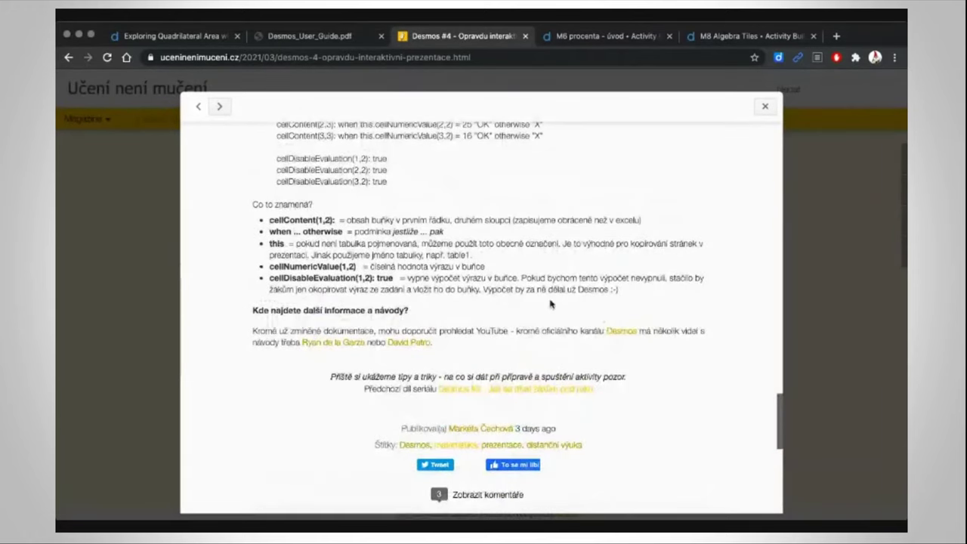
pyautogui.scroll(15, 574, 313)
pyautogui.scroll(15, 550, 303)
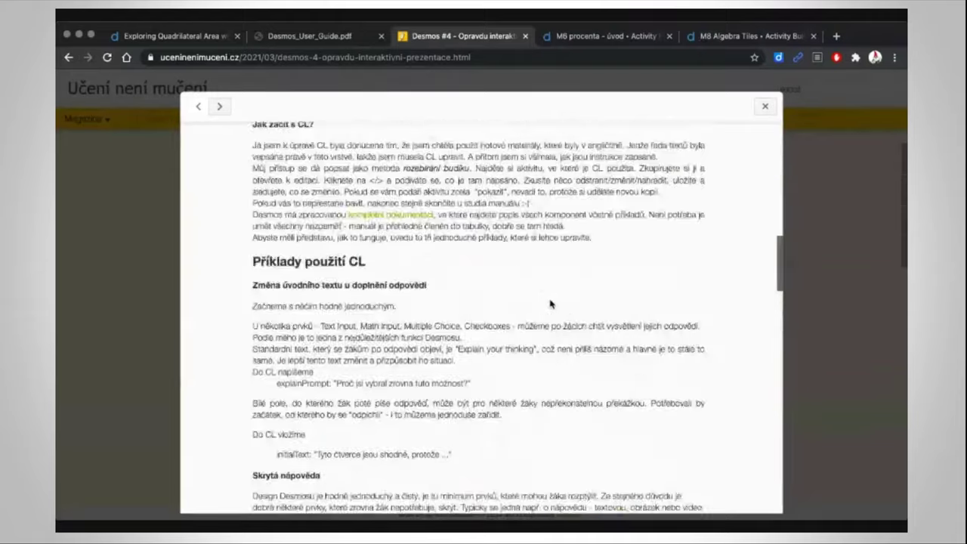
# Go back to the beginning of the Desmos #4 article and close it.
pyautogui.scroll(2, 582, 320)
pyautogui.scroll(1, 582, 319)
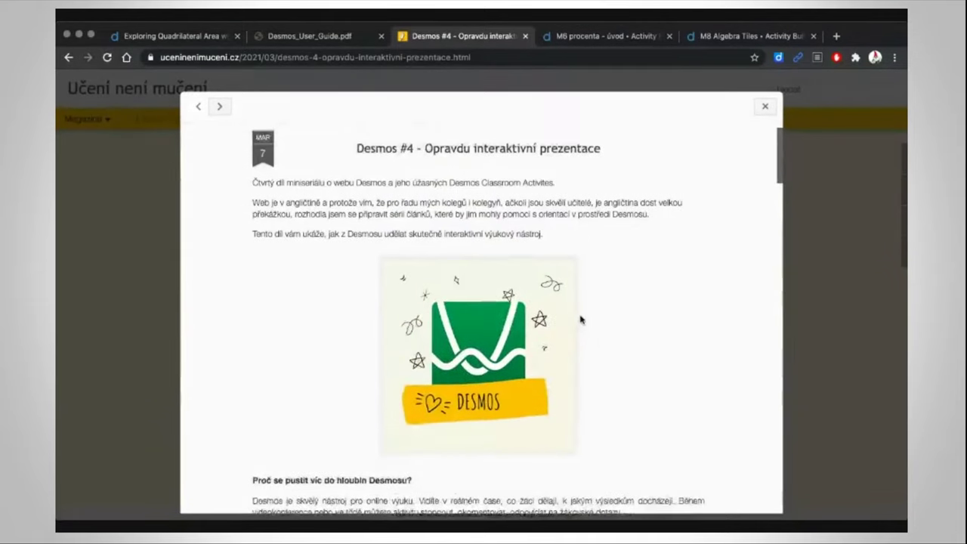
pyautogui.click(764, 108)
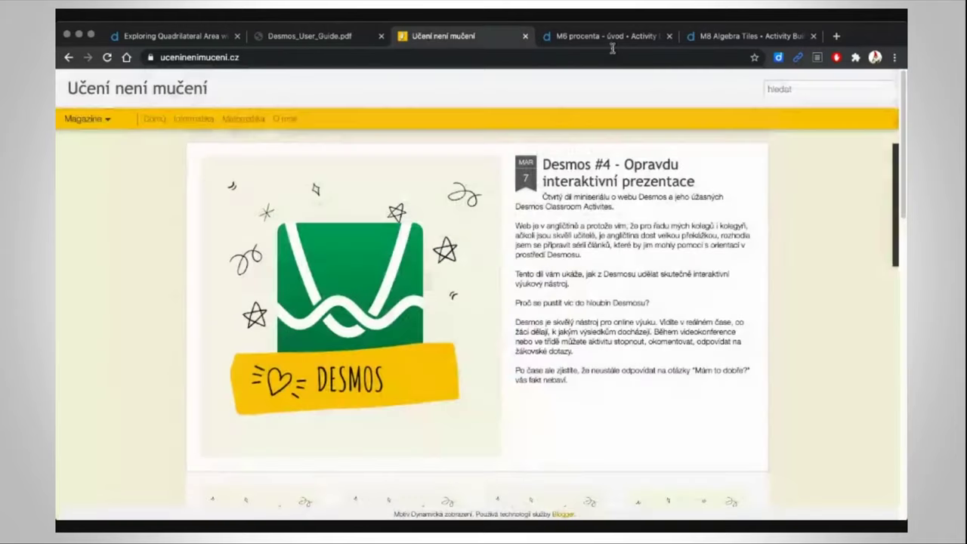
# Select the page address of the "M6 procenta - úvod" activity and of the cojsemvyzkousela.cz search results for "desmos".
pyautogui.click(593, 36)
pyautogui.click(590, 56)
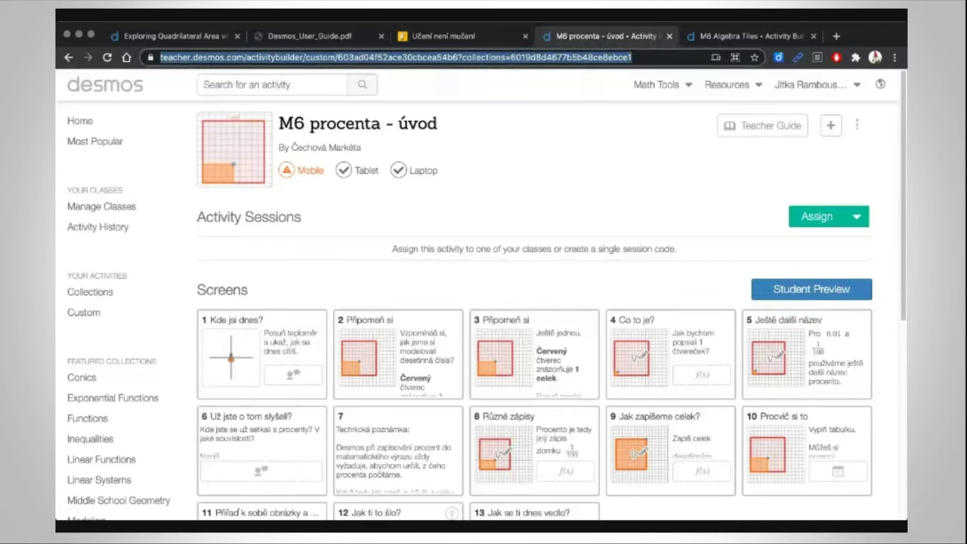
pyautogui.press('super+Tab')
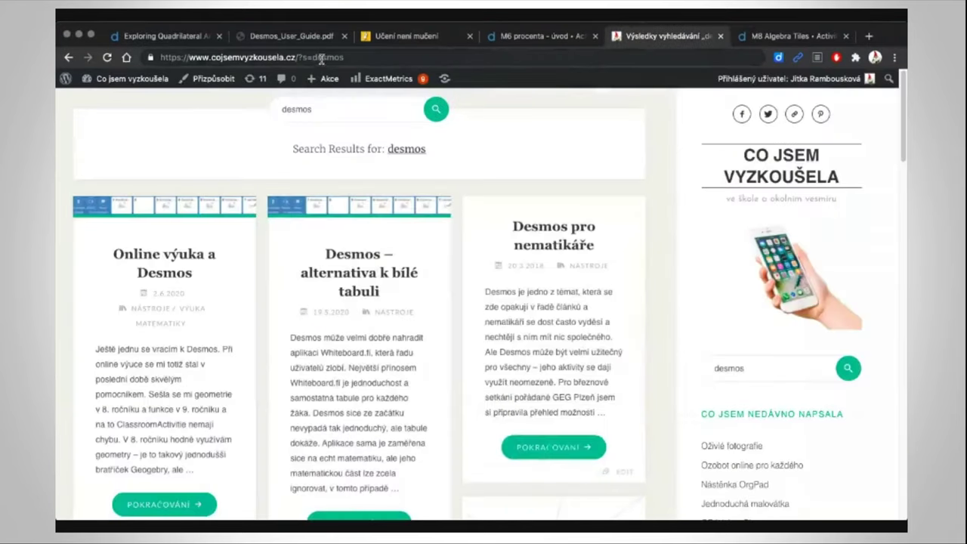
pyautogui.click(322, 59)
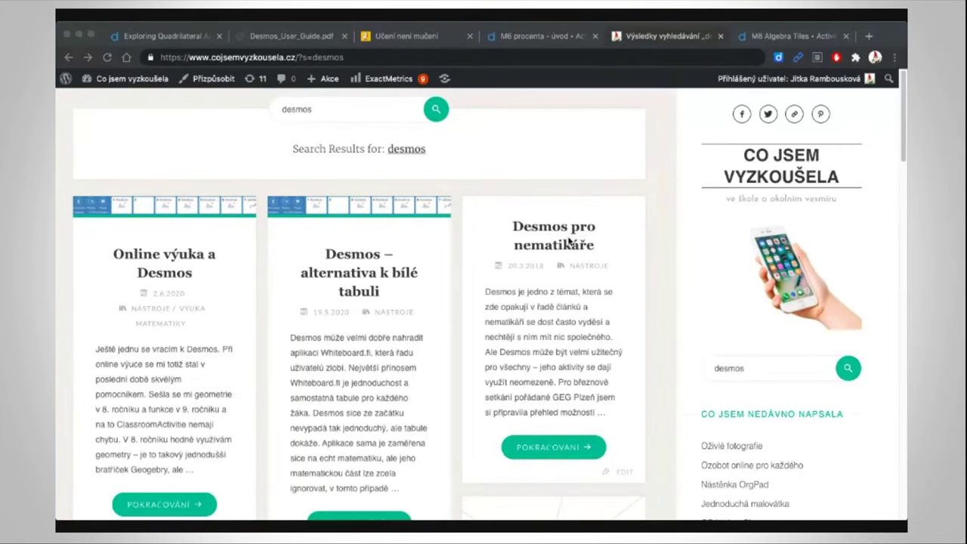
# Examine the articles in the blog's search results for "desmos", from the first ones down to the page numbers.
pyautogui.scroll(-8, 646, 308)
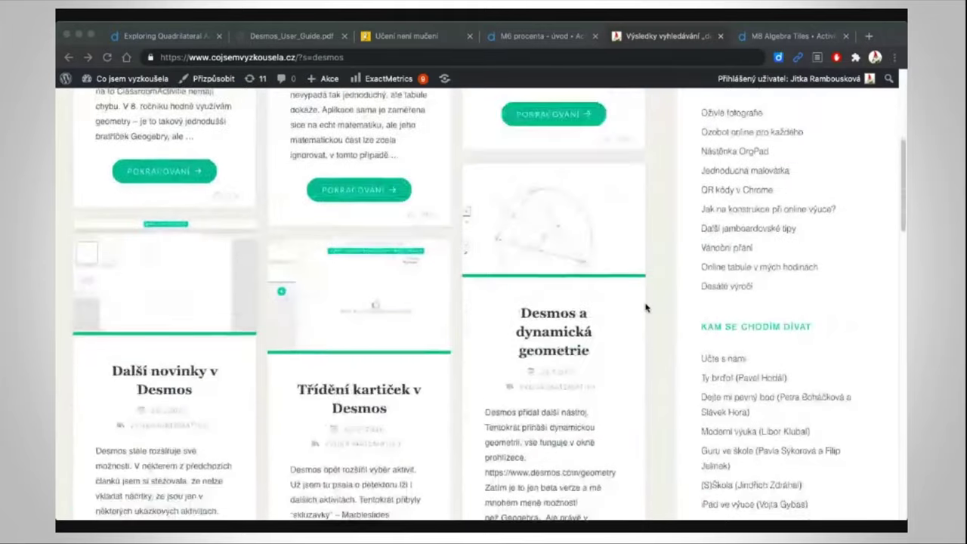
pyautogui.scroll(-2, 646, 308)
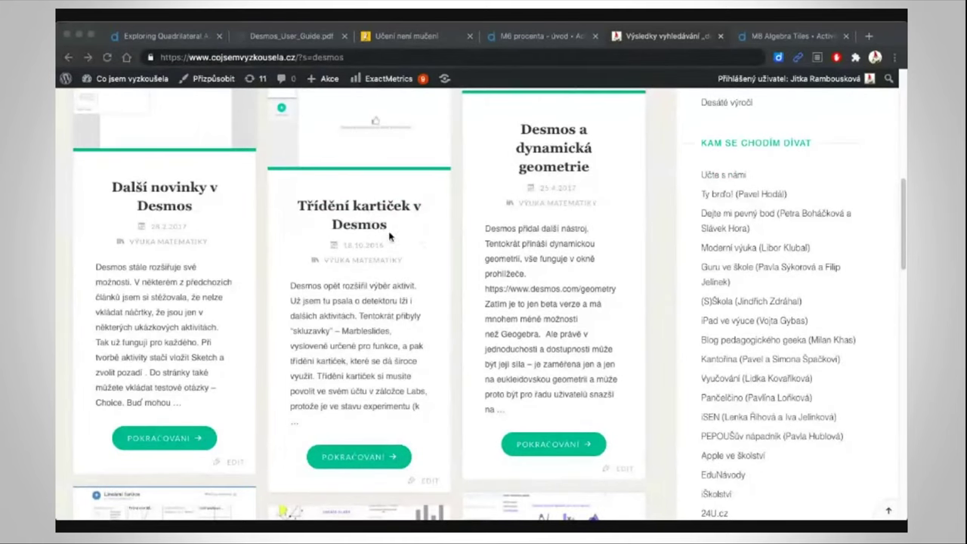
pyautogui.scroll(-5, 407, 243)
pyautogui.scroll(-5, 406, 243)
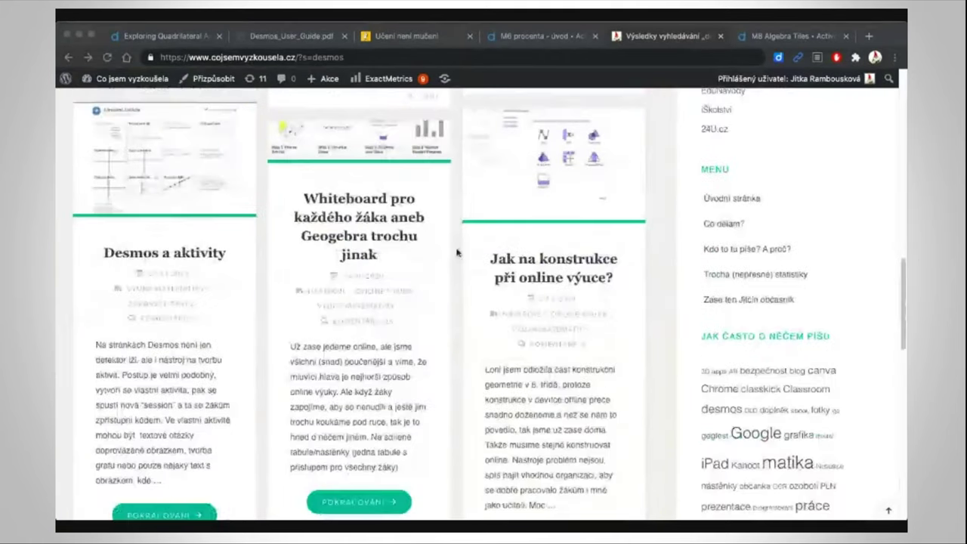
pyautogui.scroll(-3, 377, 322)
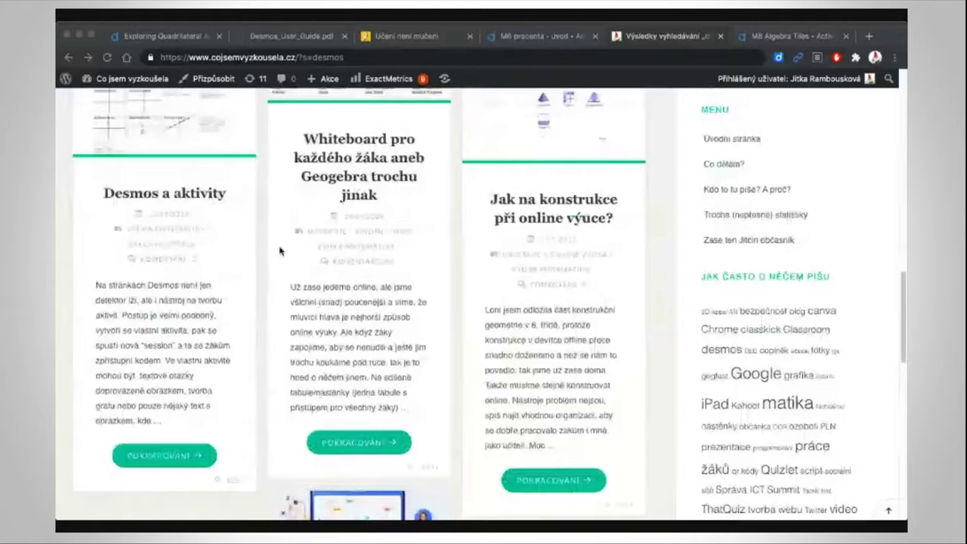
pyautogui.scroll(-7, 280, 252)
pyautogui.scroll(-6, 538, 343)
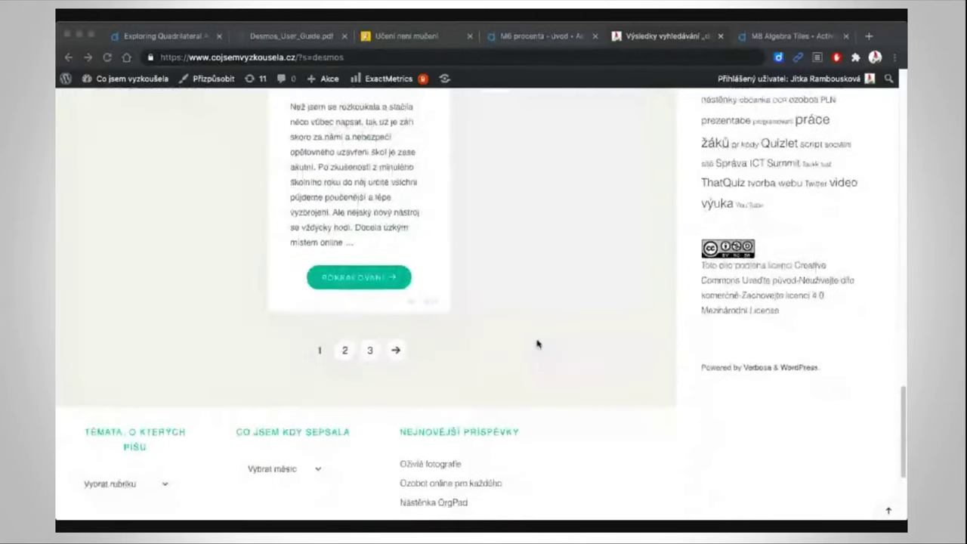
pyautogui.scroll(20, 538, 344)
pyautogui.scroll(-3, 538, 344)
pyautogui.scroll(2, 539, 344)
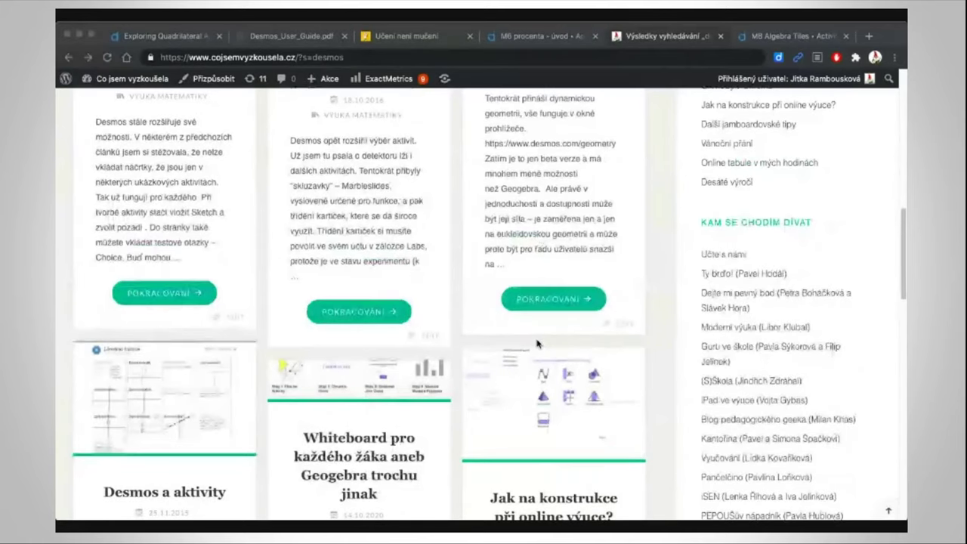
pyautogui.scroll(-10, 503, 335)
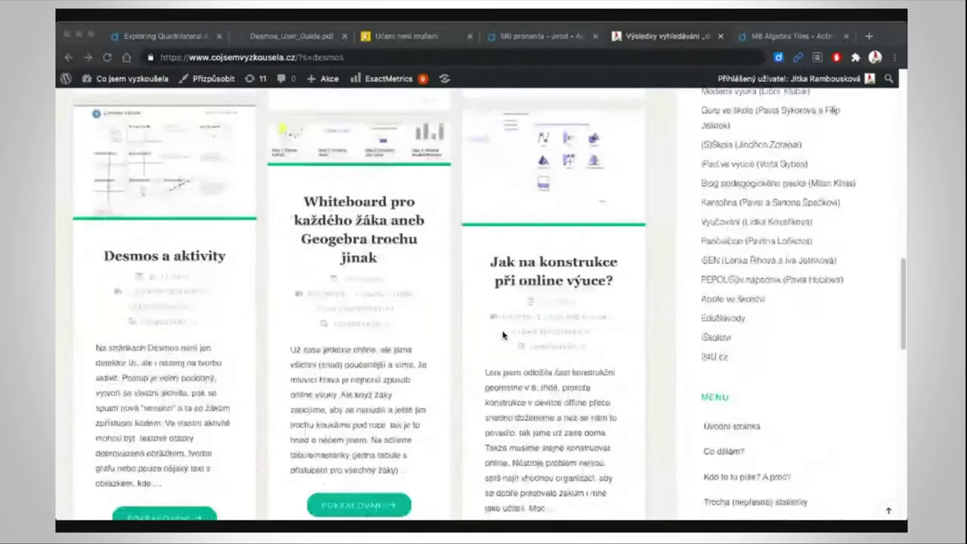
pyautogui.scroll(-3, 491, 421)
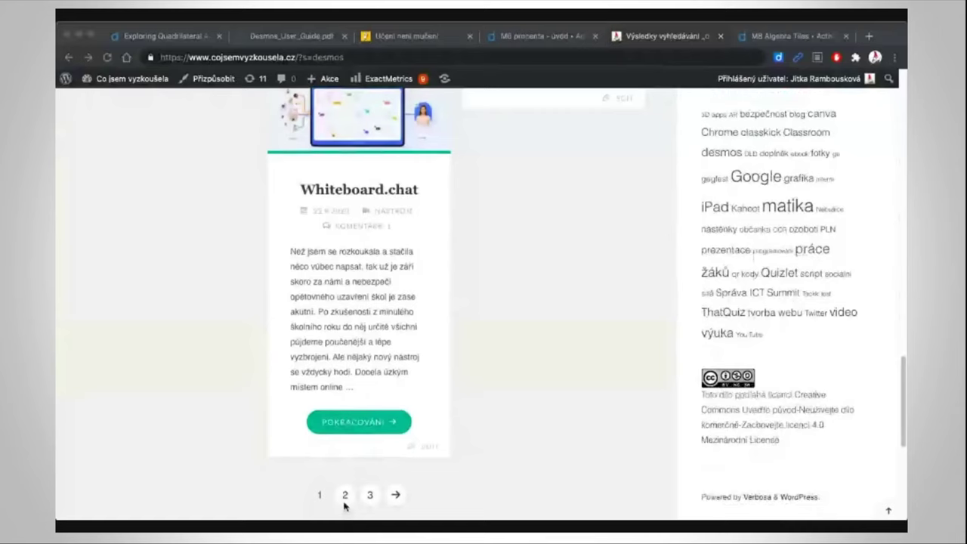
# Show page 2 of the blog's "desmos" search results and skim its articles.
pyautogui.click(344, 495)
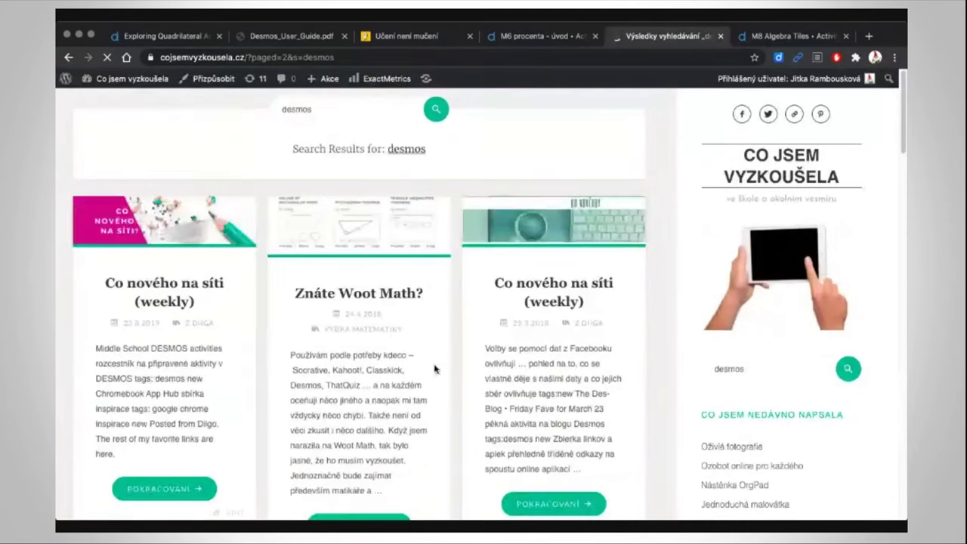
pyautogui.scroll(-6, 435, 368)
pyautogui.scroll(6, 446, 370)
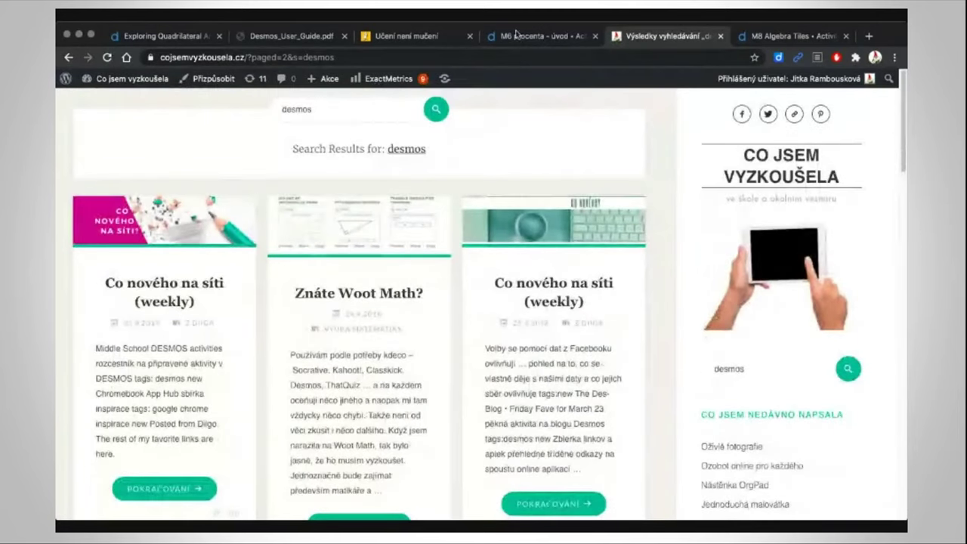
# Return to the "Exploring Quadrilateral Area with Geoboards" page and open the DigiCentrum activity from the custom activities.
pyautogui.click(539, 36)
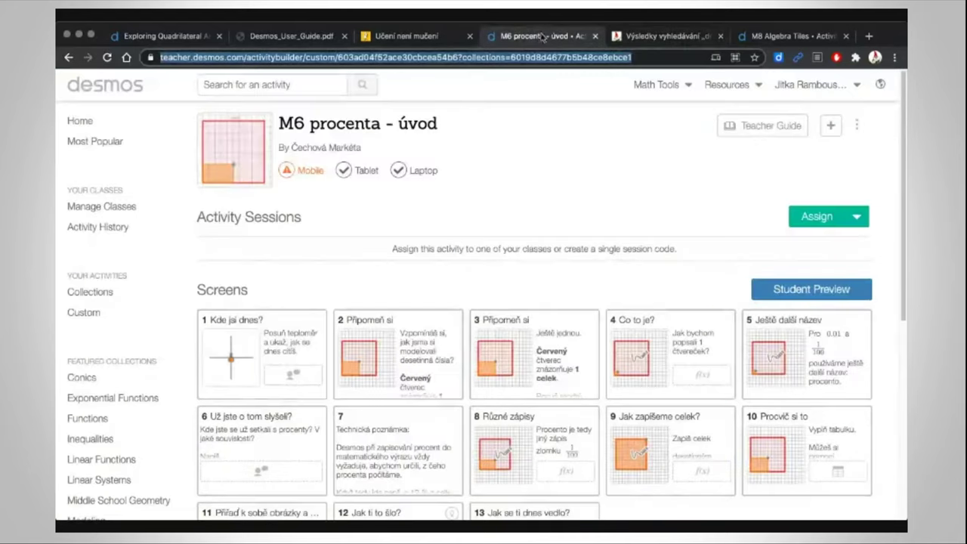
pyautogui.click(428, 38)
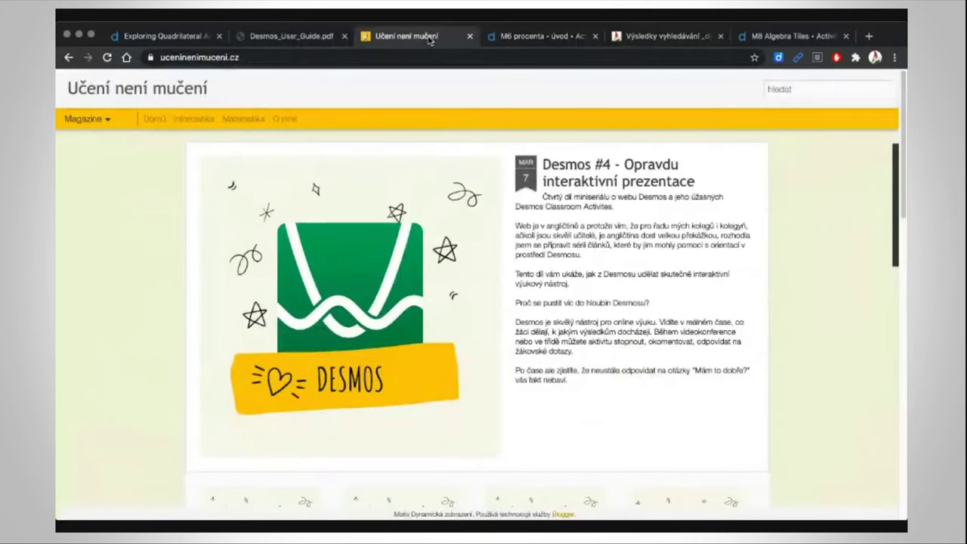
pyautogui.click(168, 39)
pyautogui.scroll(5, 421, 73)
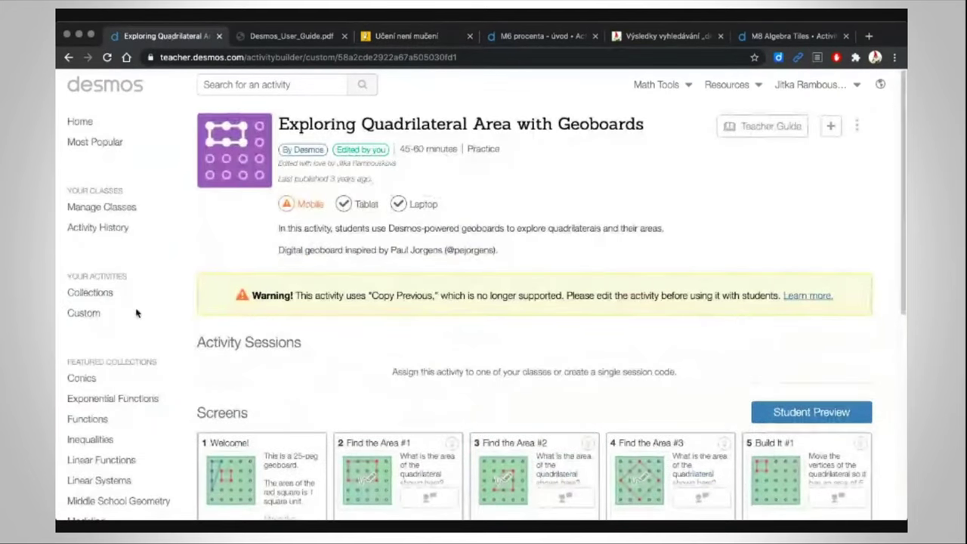
pyautogui.click(84, 315)
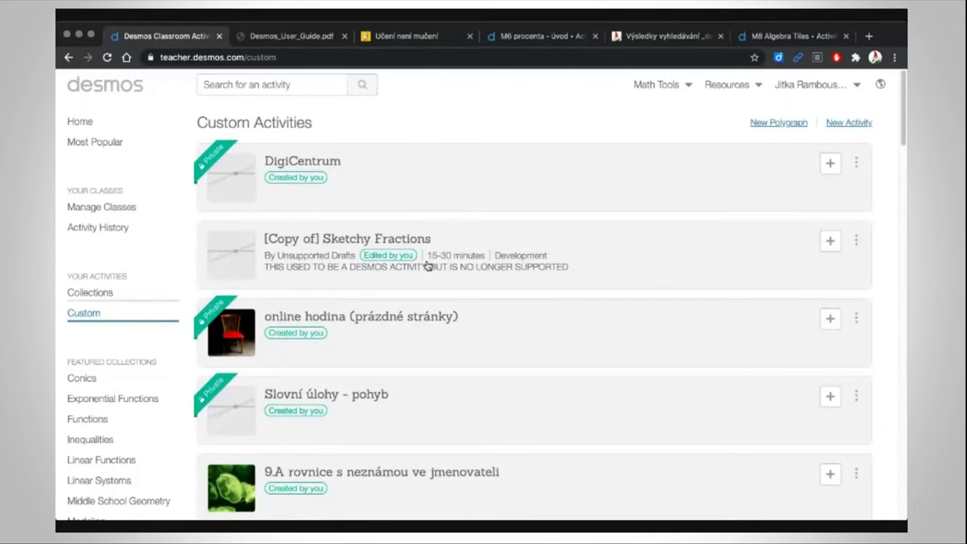
pyautogui.click(297, 172)
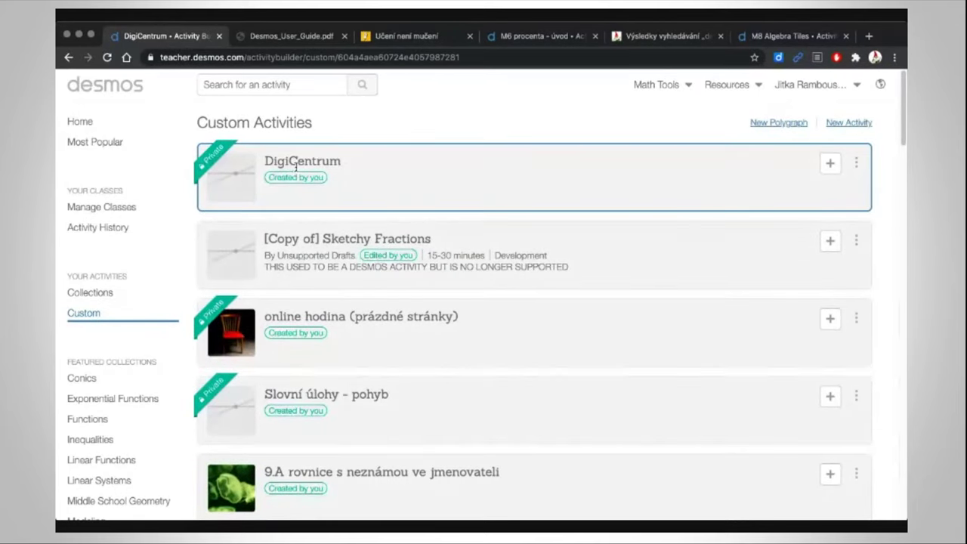
# Preview DigiCentrum's screen 3, "Kolik je 1 + 1", as a student and close the preview.
pyautogui.scroll(-1, 465, 244)
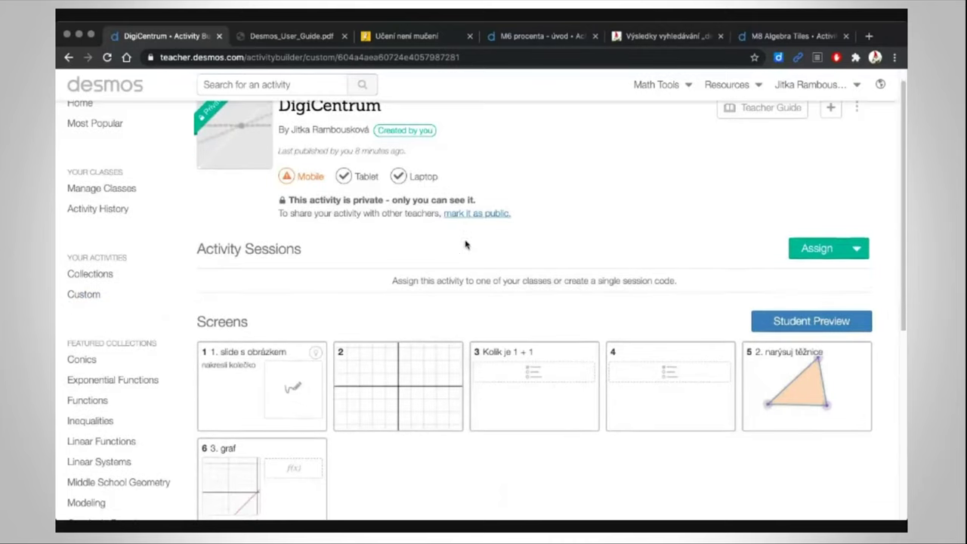
pyautogui.click(547, 378)
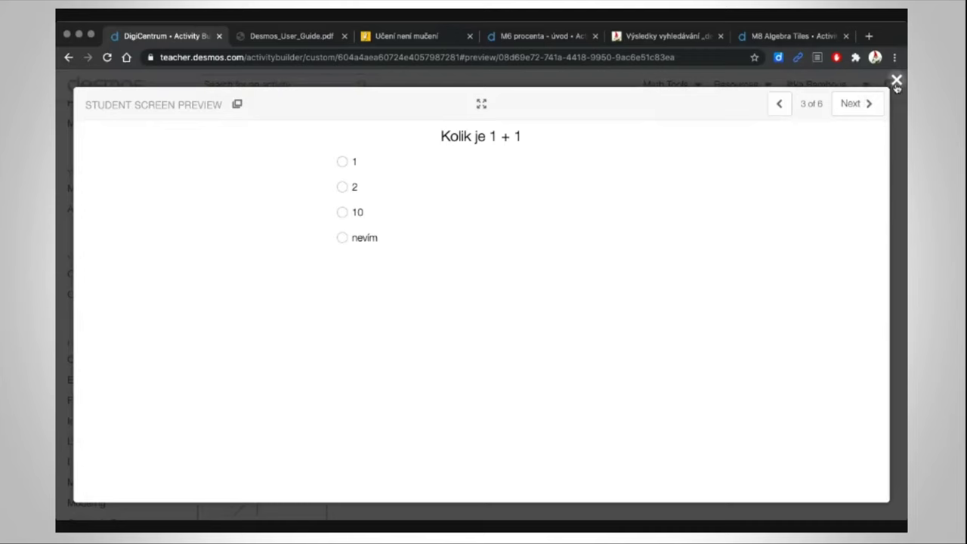
pyautogui.click(896, 82)
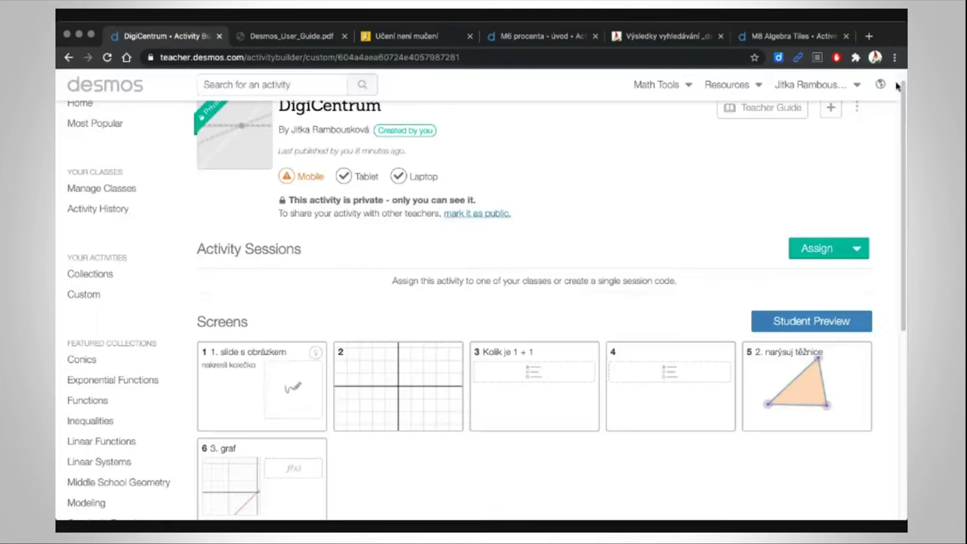
# Open DigiCentrum for editing and try marking the choices 2 and 10 as correct in the "Kolik je 1 + 1" question.
pyautogui.click(858, 112)
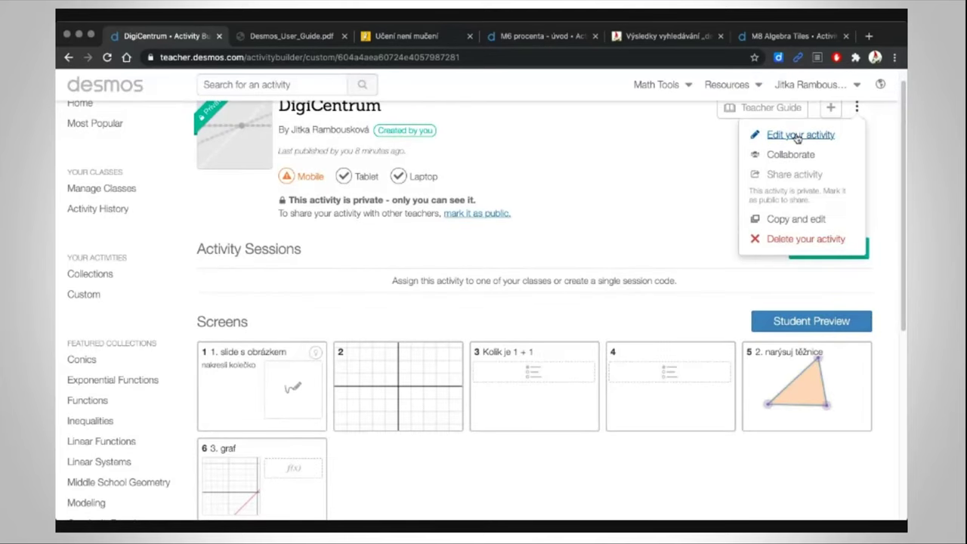
pyautogui.click(831, 136)
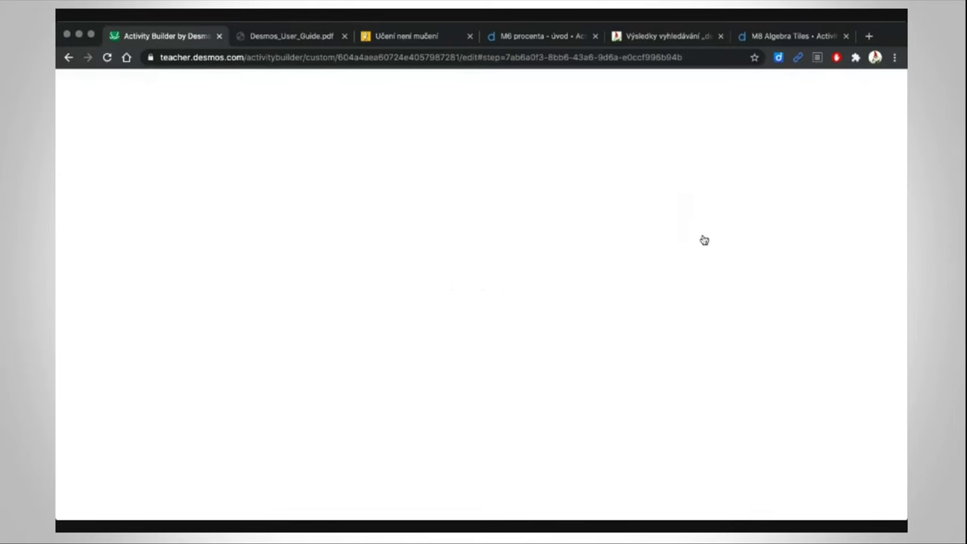
pyautogui.click(207, 138)
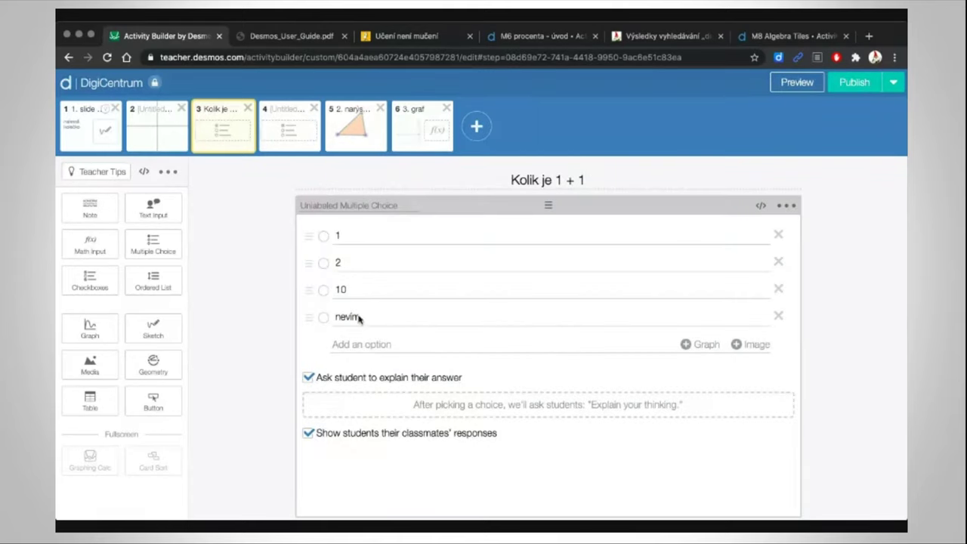
pyautogui.click(325, 263)
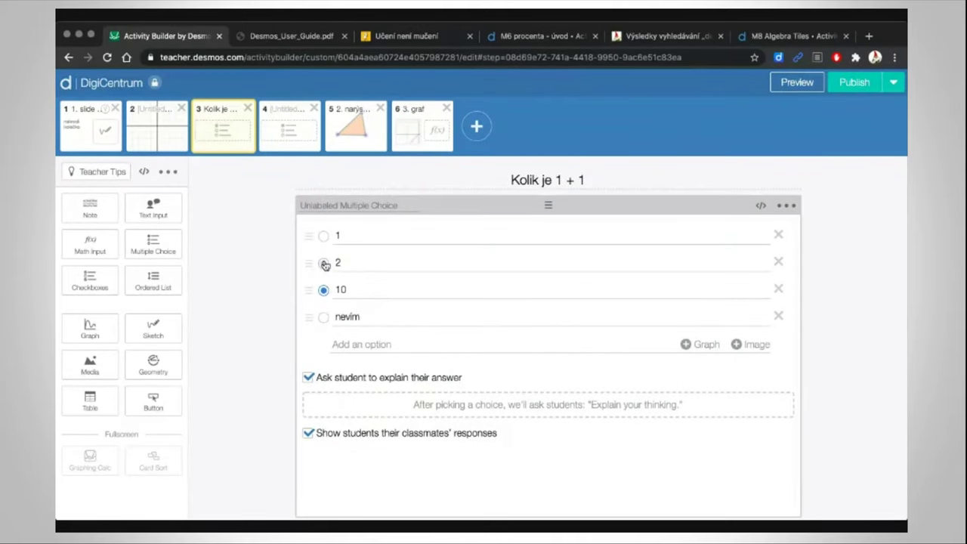
pyautogui.click(324, 290)
# Fill the checkboxes component on screen 4 with the options A, B, C and D.
pyautogui.click(291, 133)
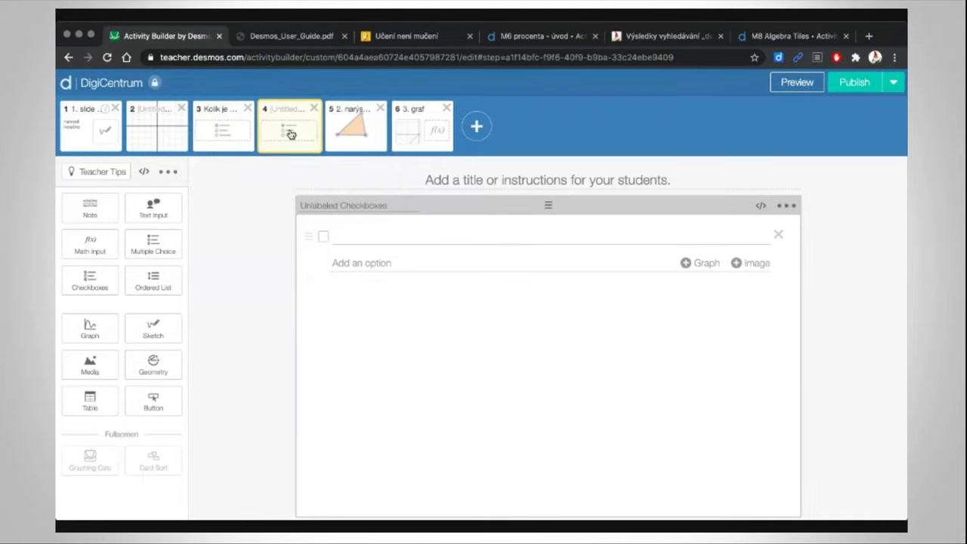
pyautogui.click(358, 232)
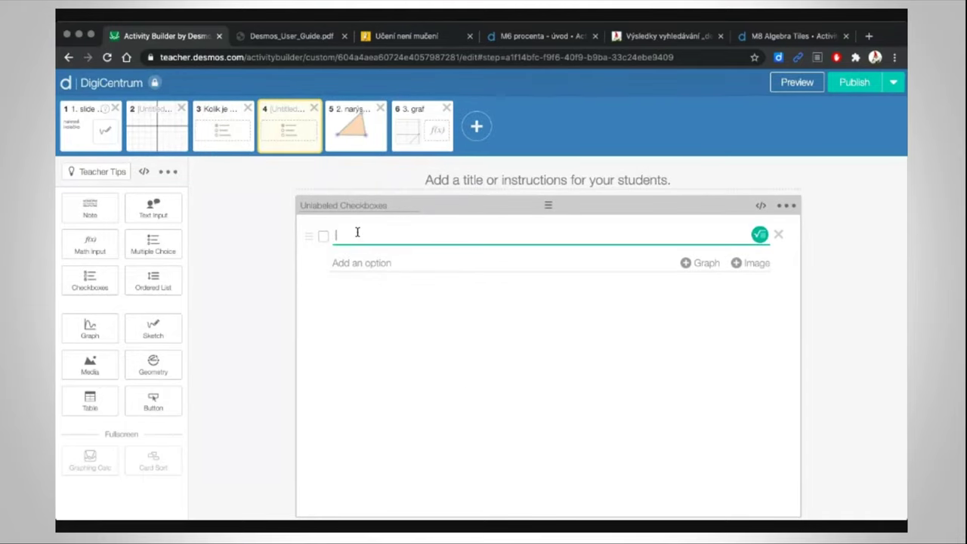
pyautogui.write('A')
pyautogui.press('Return')
pyautogui.write('B')
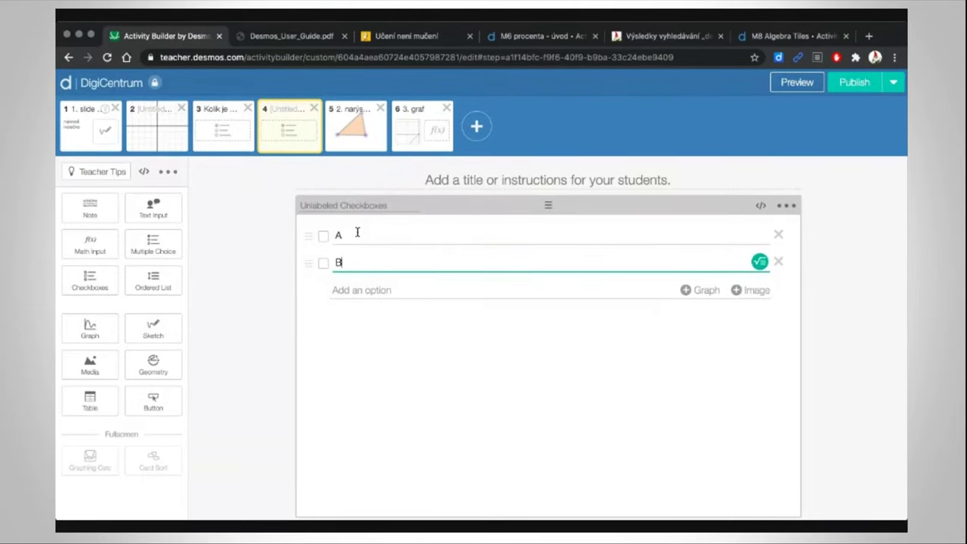
pyautogui.press('Return')
pyautogui.write('C')
pyautogui.press('Return')
pyautogui.write('D')
pyautogui.click(382, 404)
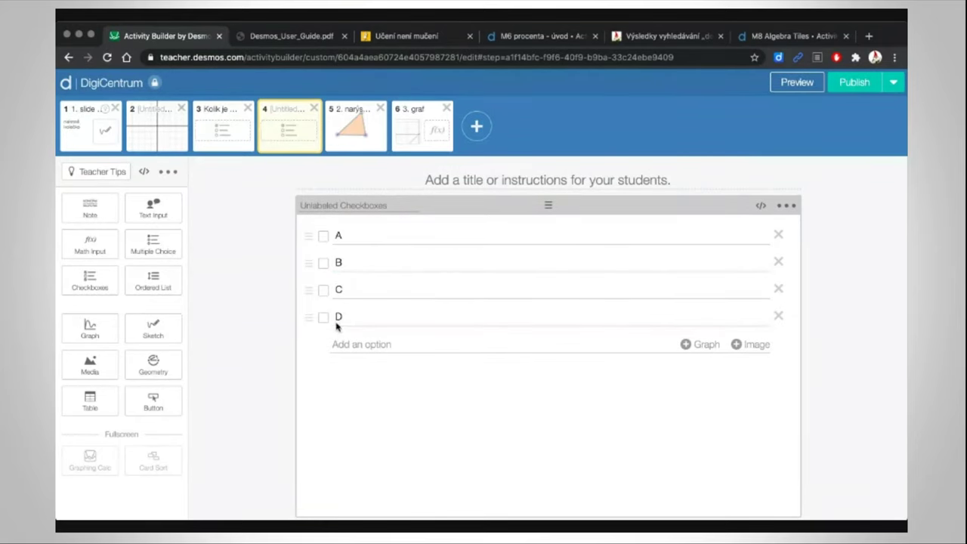
# Mark options A, B and C as correct in screen 4's checkboxes.
pyautogui.click(324, 262)
pyautogui.click(323, 290)
pyautogui.click(323, 235)
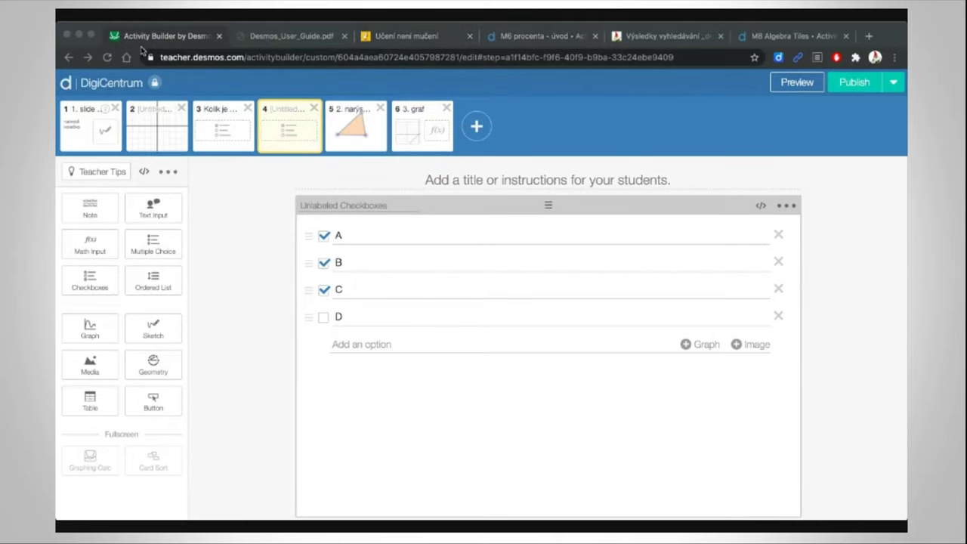
# Leave the editor and open the "M7 Dělení zlomků - úvod" session from the activity history.
pyautogui.click(67, 85)
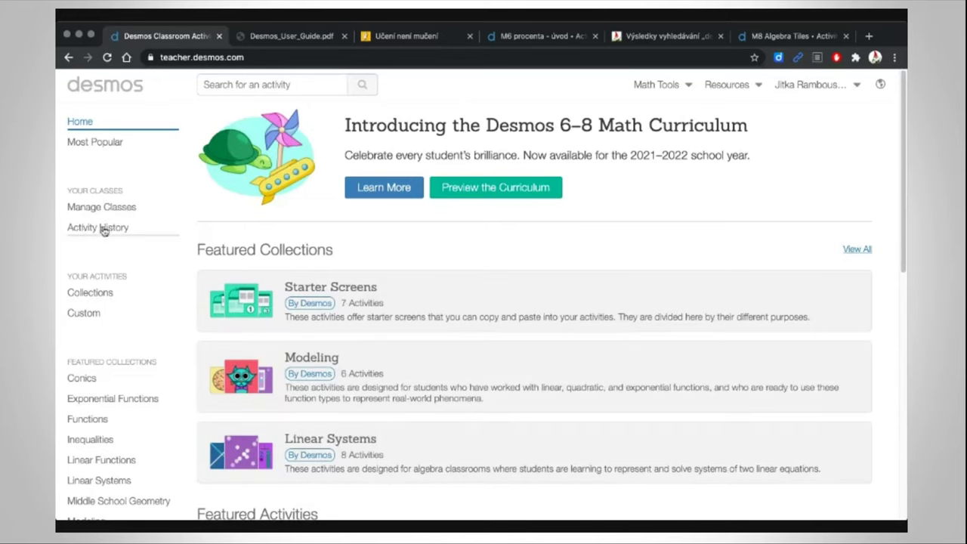
pyautogui.click(105, 229)
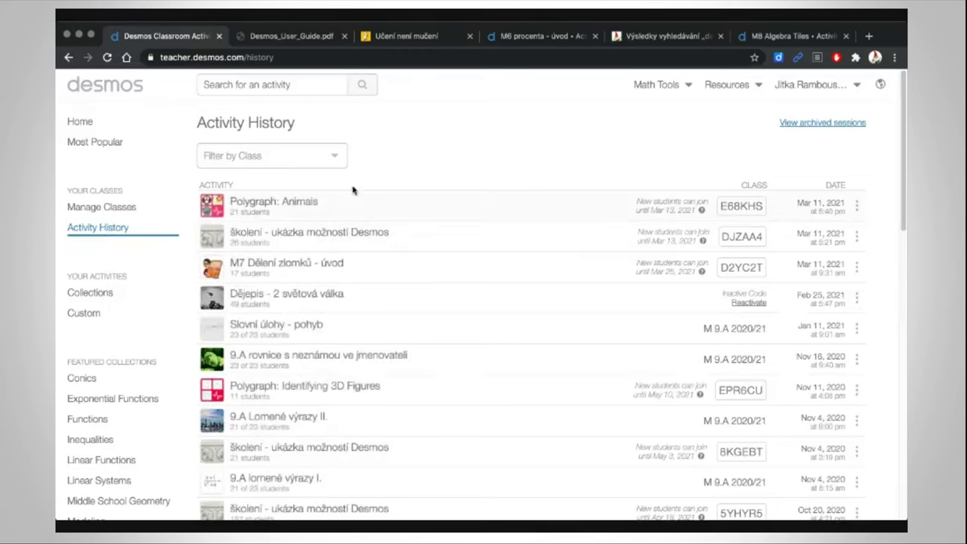
pyautogui.click(368, 273)
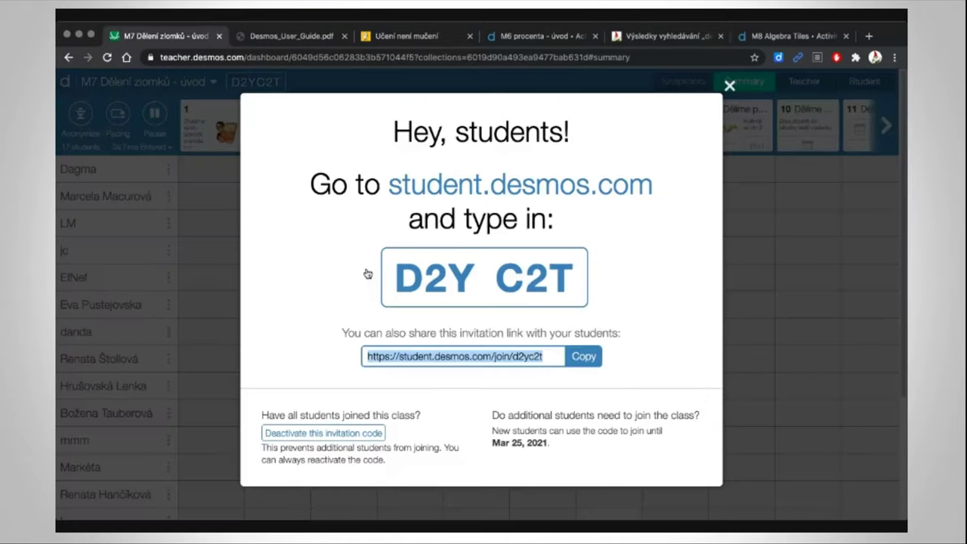
# Dismiss the class invitation and anonymize the student names in the session dashboard.
pyautogui.click(712, 86)
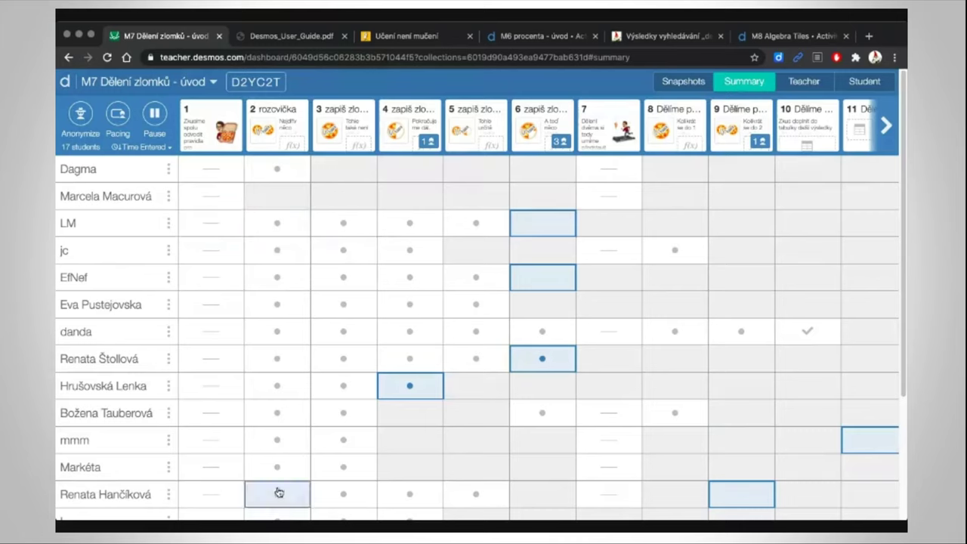
pyautogui.click(80, 114)
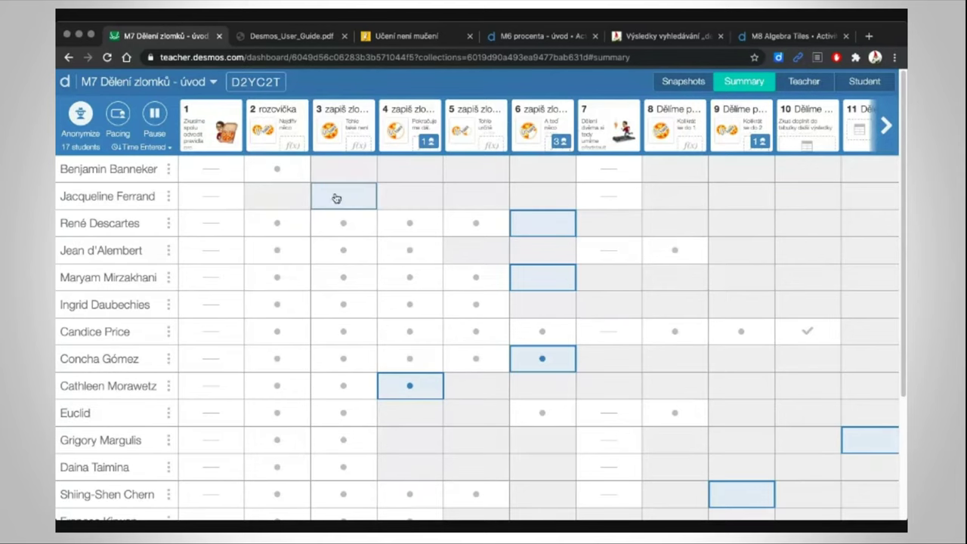
pyautogui.scroll(-1, 460, 383)
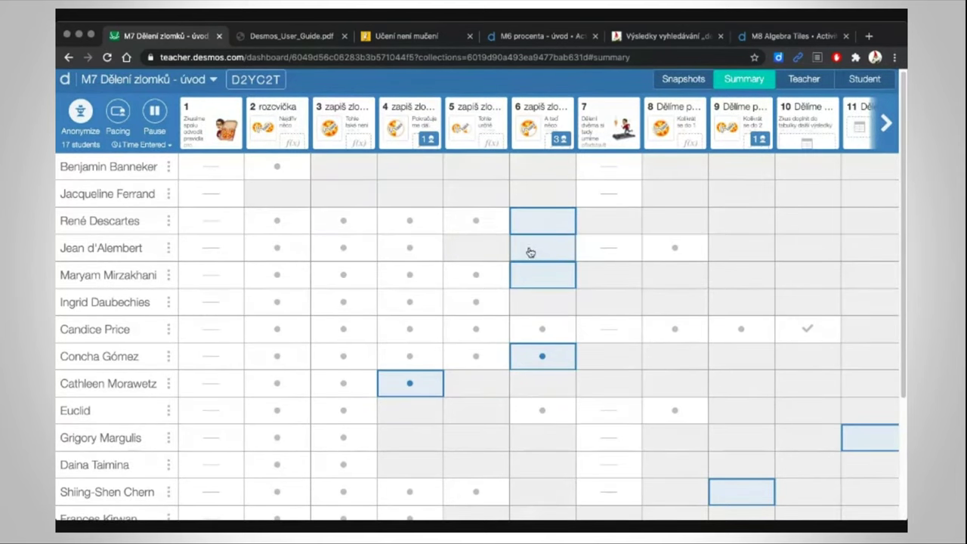
# Review the class responses to screen 10, "Dělíme polovinou #3", and view the seventh student's table from the summary overview.
pyautogui.click(813, 122)
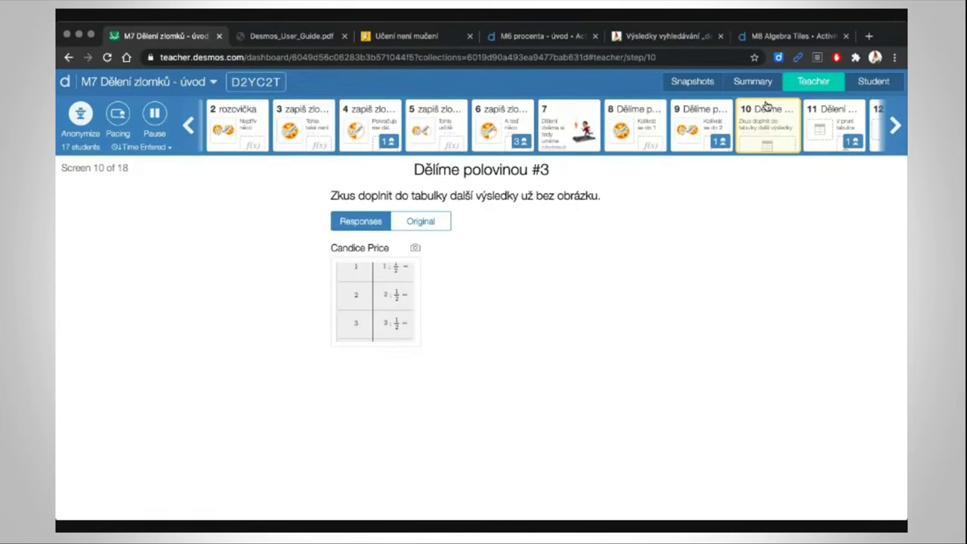
pyautogui.click(754, 82)
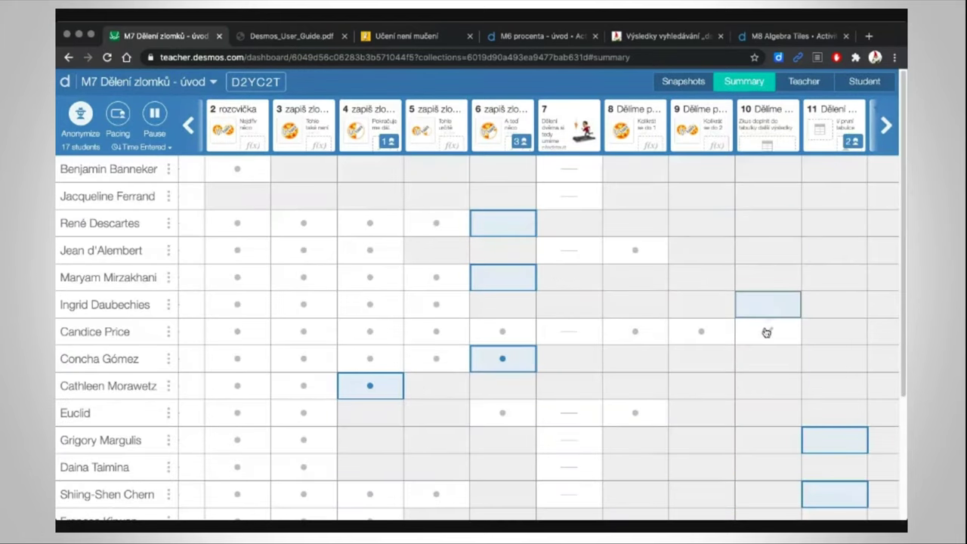
pyautogui.click(767, 334)
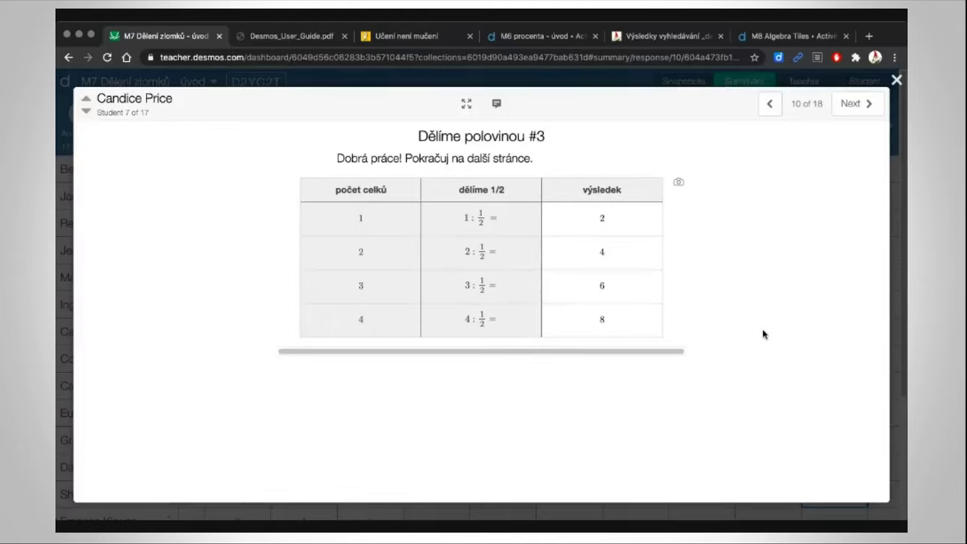
pyautogui.click(896, 80)
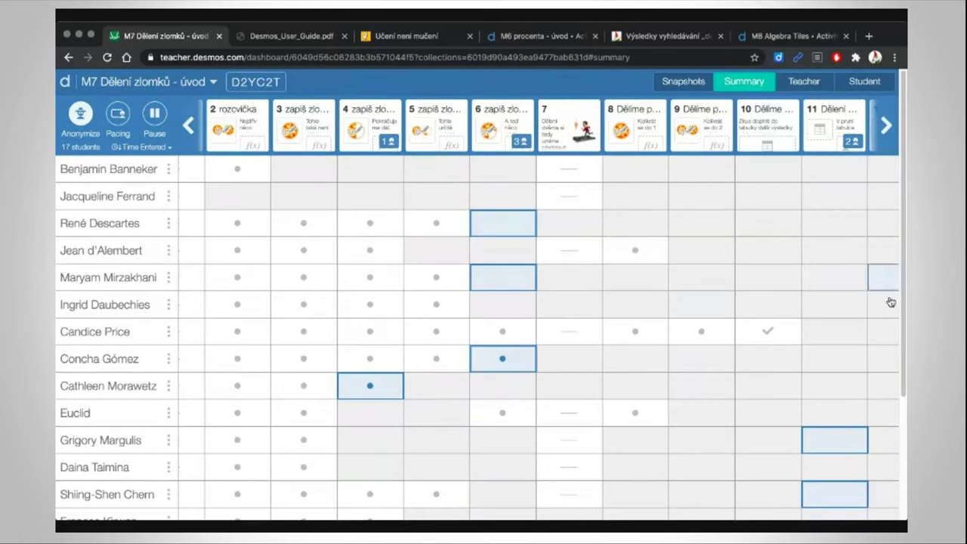
# Open the third student's response on screen 5 and send the feedback "skvělá práce".
pyautogui.click(429, 221)
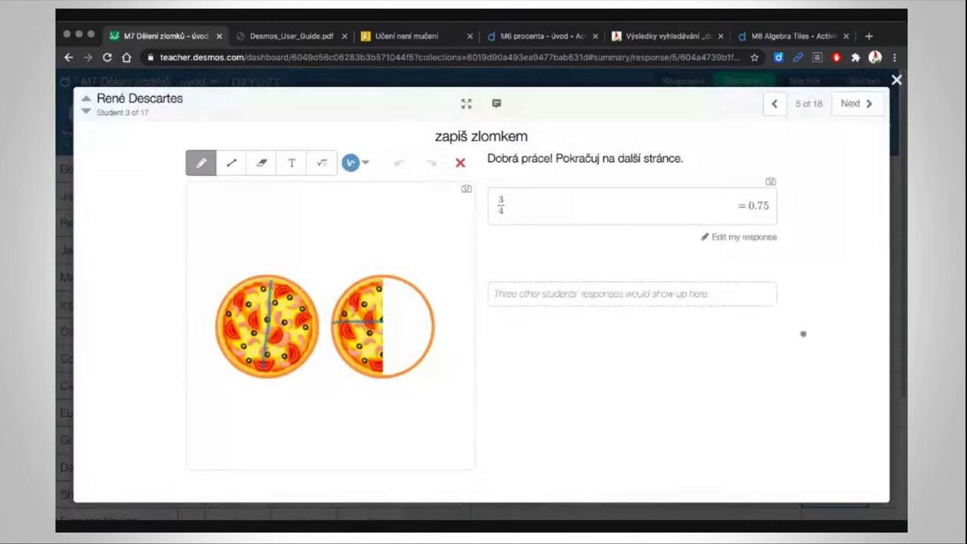
pyautogui.click(496, 105)
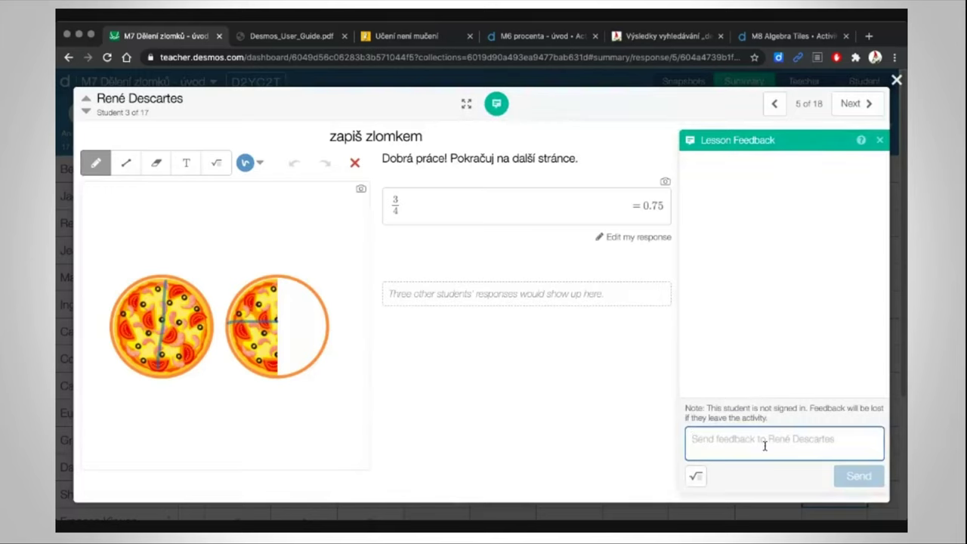
pyautogui.write('skvělá práce')
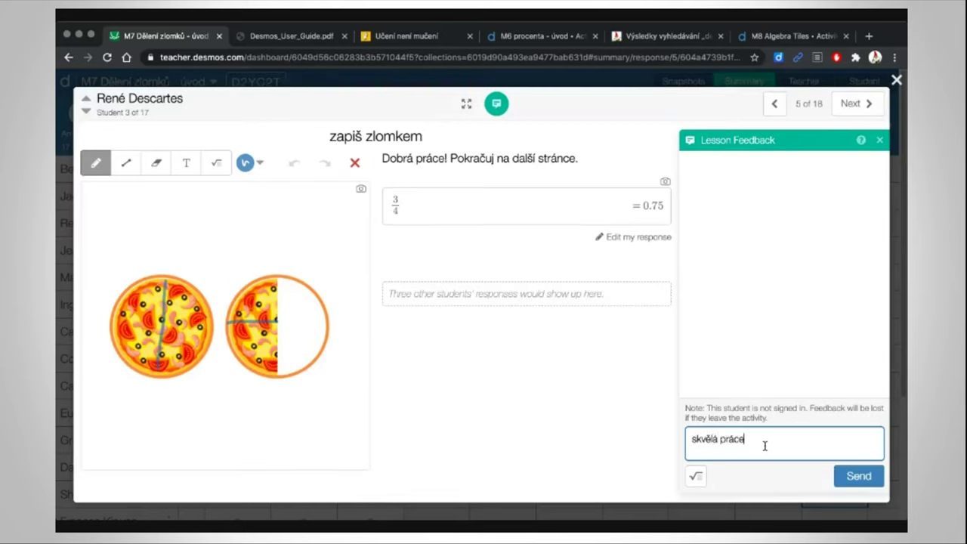
pyautogui.click(859, 477)
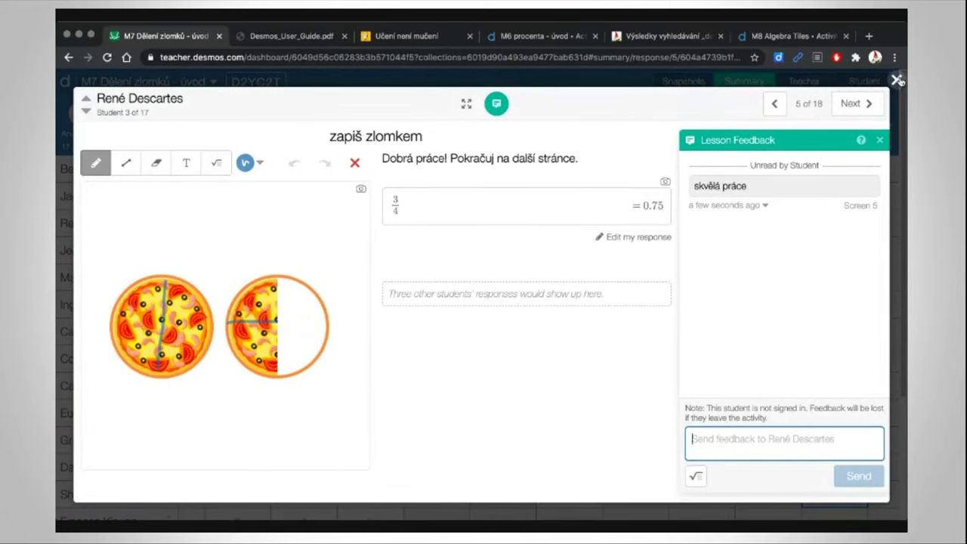
# Go back from the M6 procenta activity to the M6 collection and open "M6 Rovnice - závěsy".
pyautogui.click(538, 37)
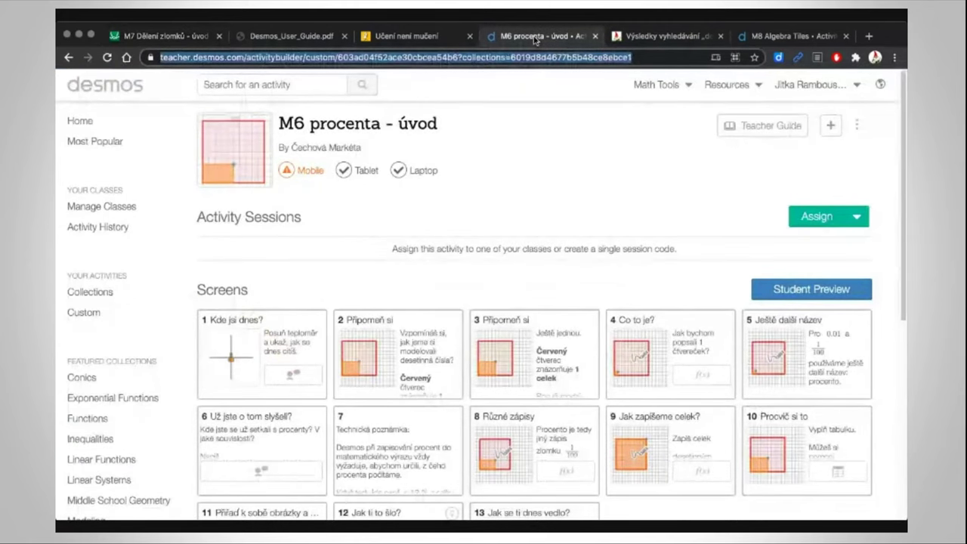
pyautogui.click(69, 59)
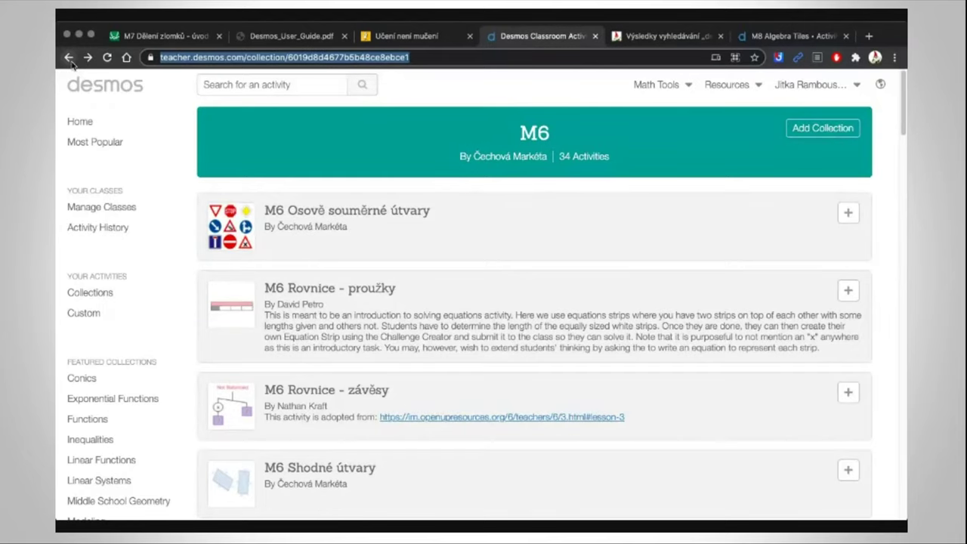
pyautogui.scroll(-3, 357, 299)
pyautogui.scroll(1, 358, 299)
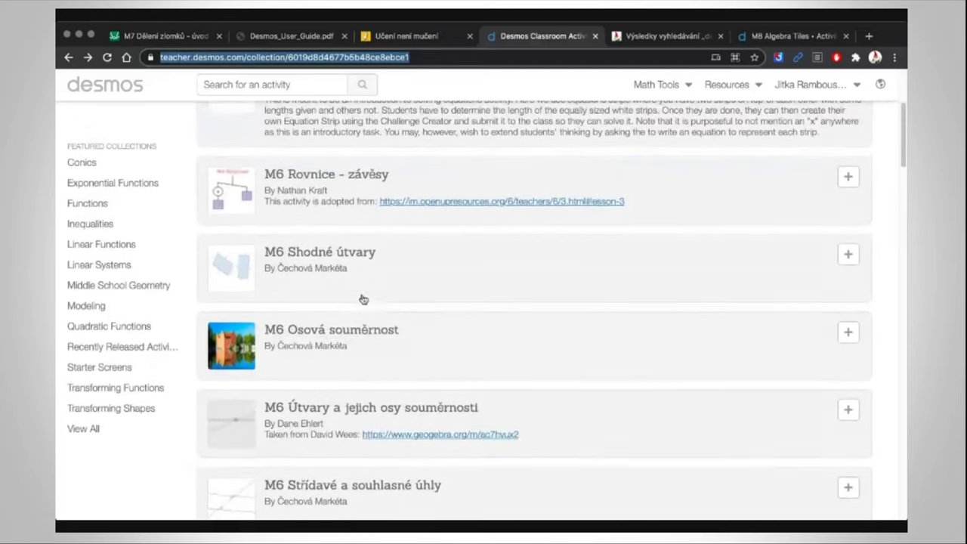
pyautogui.click(322, 173)
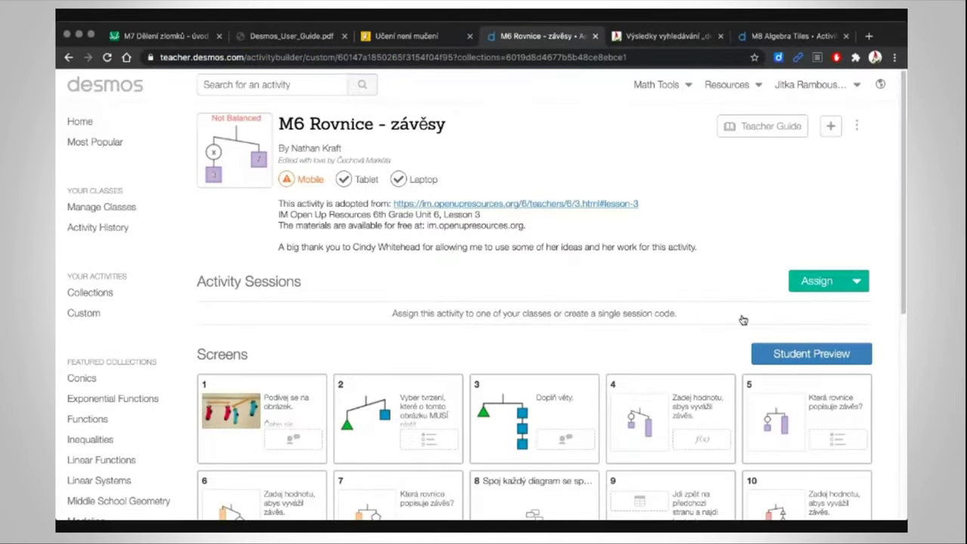
pyautogui.scroll(-3, 452, 252)
pyautogui.scroll(2, 453, 253)
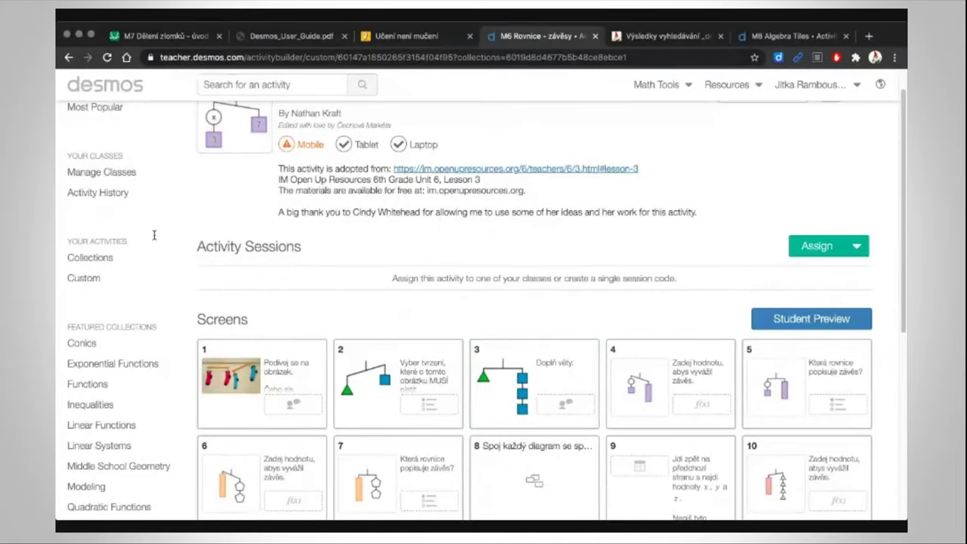
# Preview the first three screens of "M6 Rovnice - závěsy" as a student, and close the preview.
pyautogui.click(813, 320)
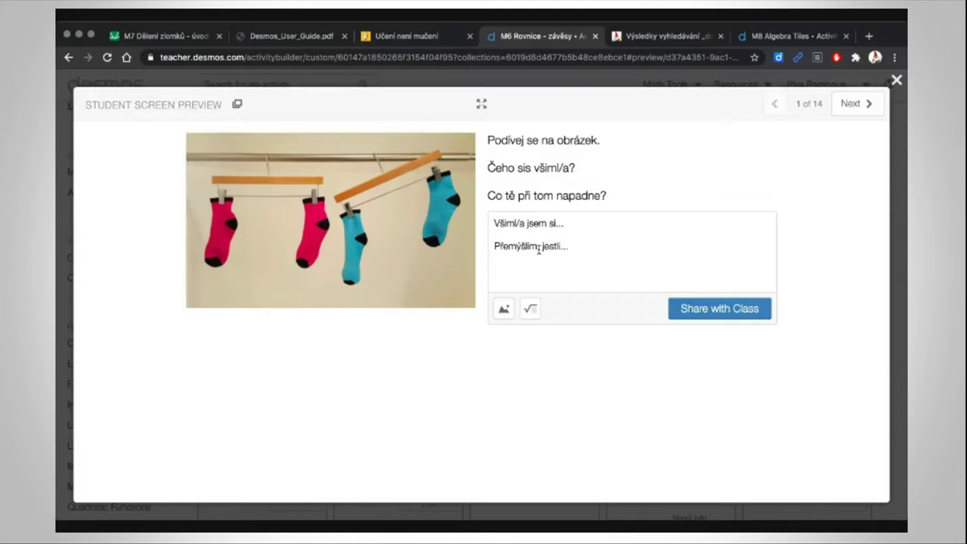
pyautogui.click(856, 104)
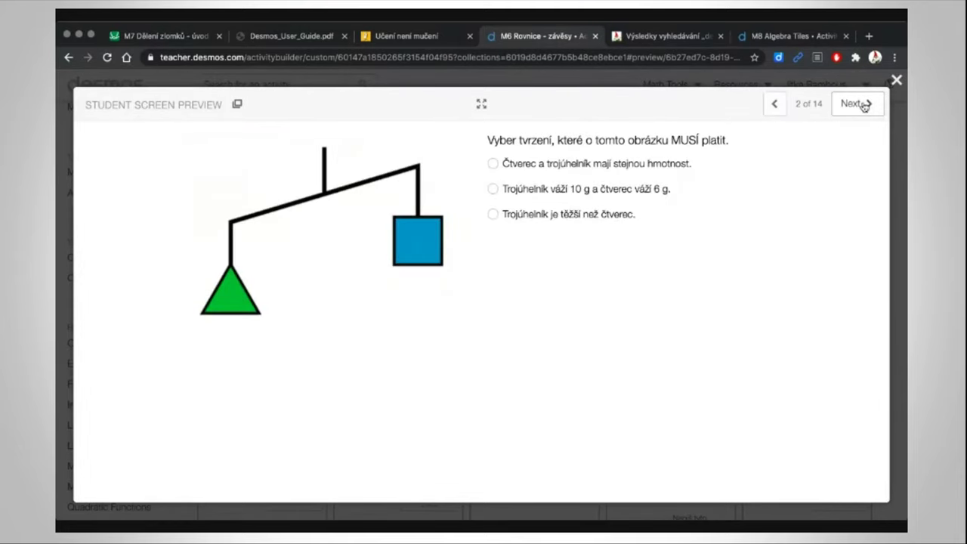
pyautogui.click(856, 104)
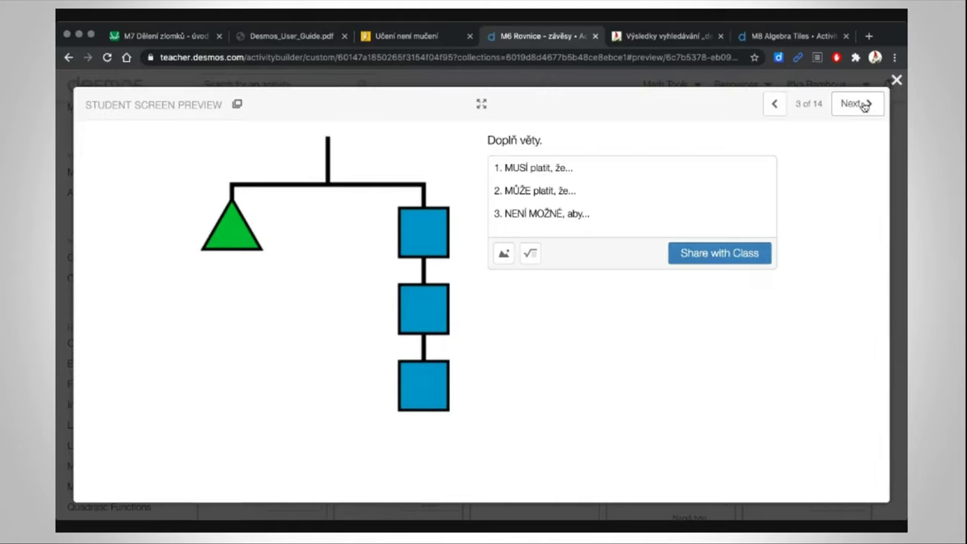
pyautogui.click(897, 81)
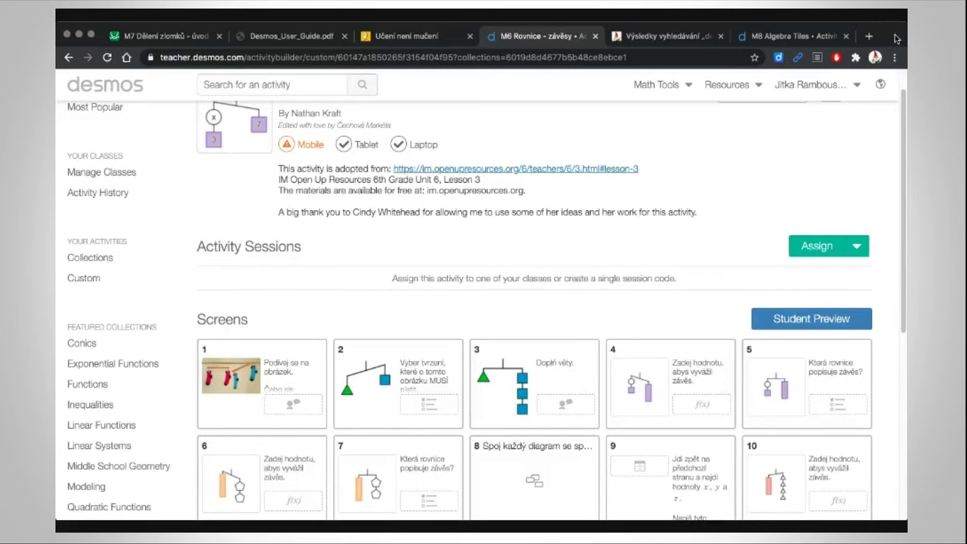
# Open the Modeling featured collection and look over its "Mocha Modeling: Starbucks Locations" activity.
pyautogui.scroll(-2, 178, 238)
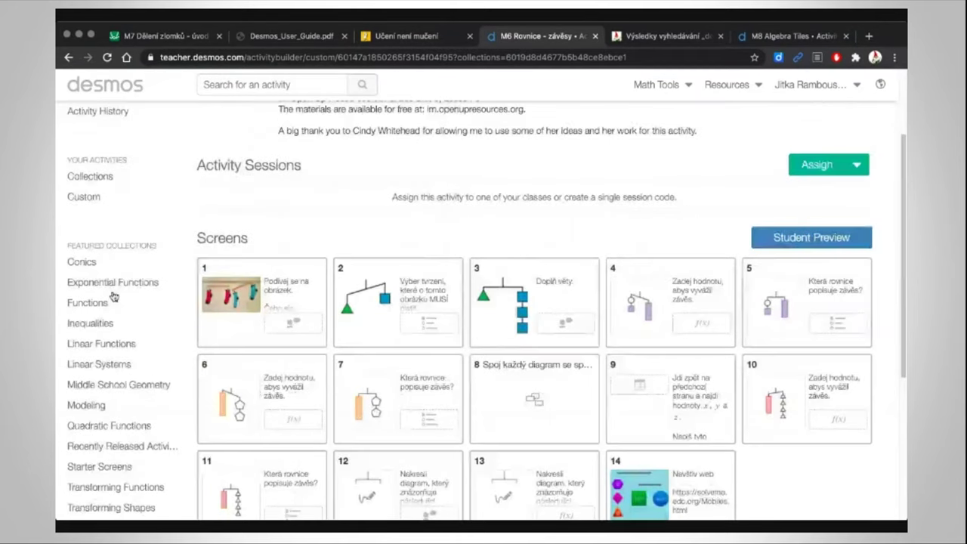
pyautogui.scroll(-4, 113, 303)
pyautogui.scroll(1, 113, 313)
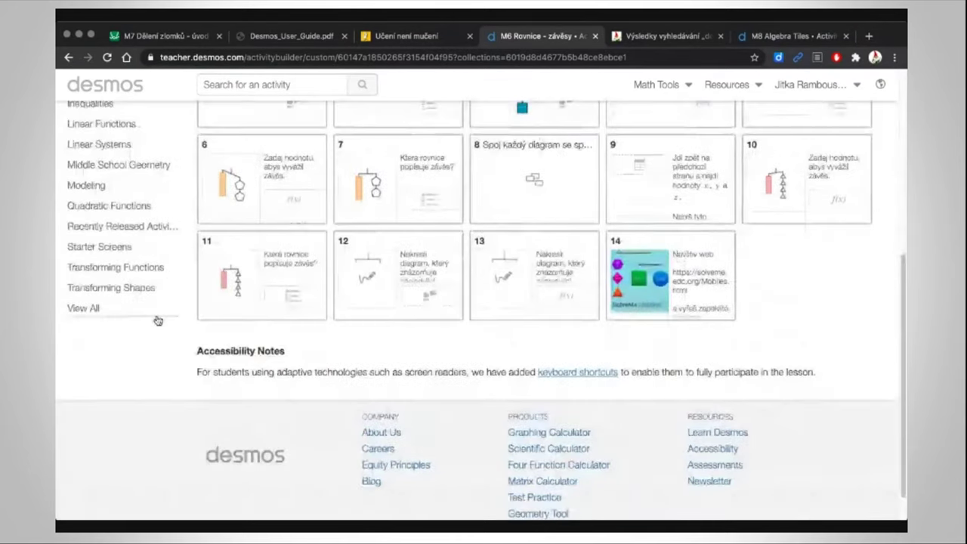
pyautogui.scroll(2, 158, 320)
pyautogui.scroll(1, 157, 321)
pyautogui.click(95, 280)
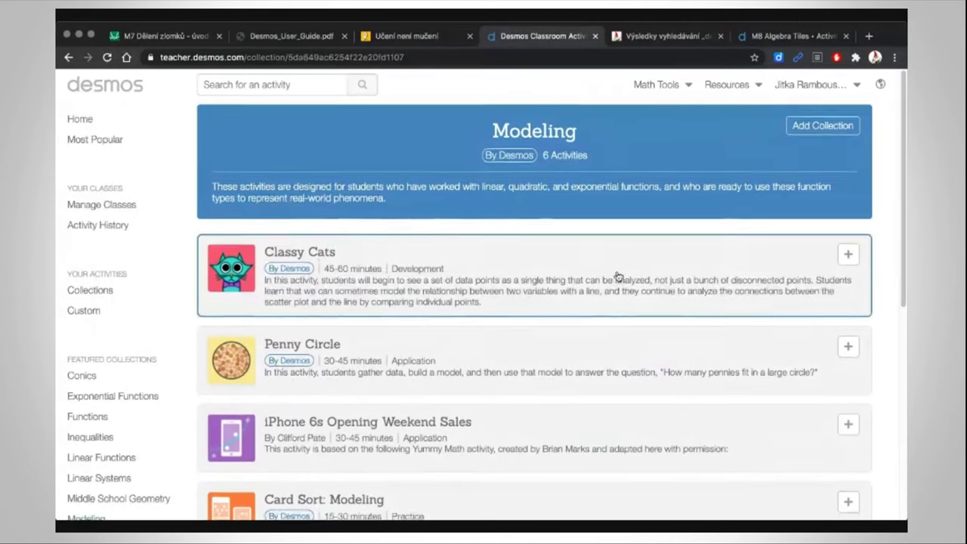
pyautogui.scroll(-6, 617, 277)
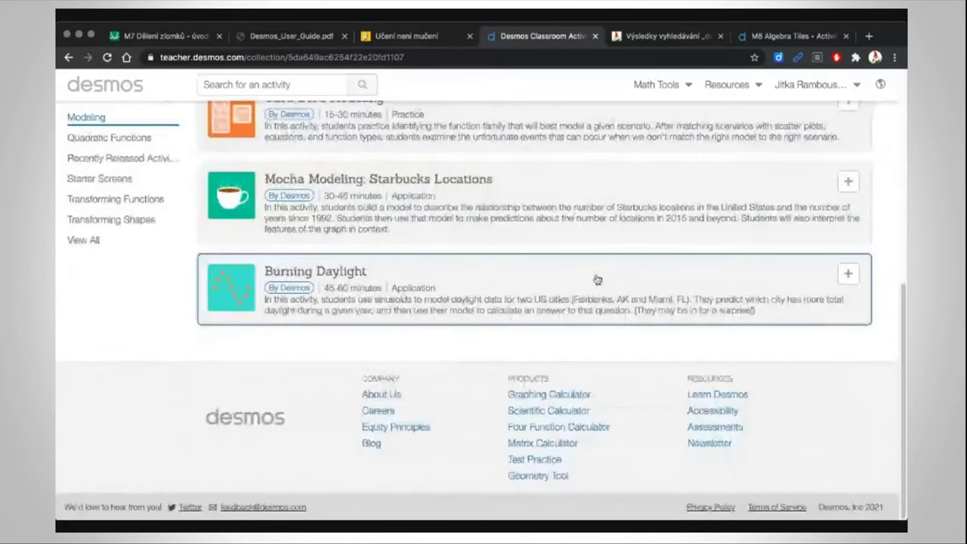
pyautogui.click(430, 184)
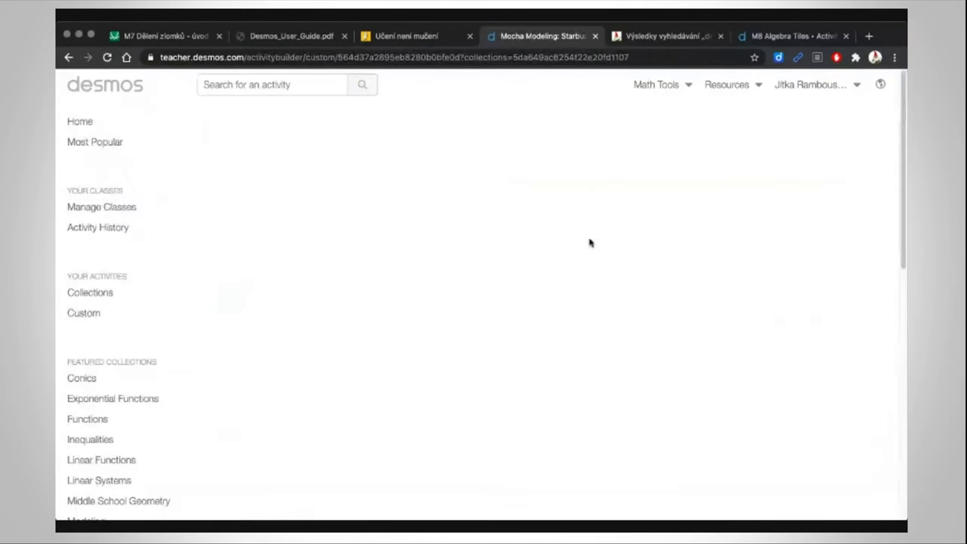
pyautogui.scroll(-3, 612, 236)
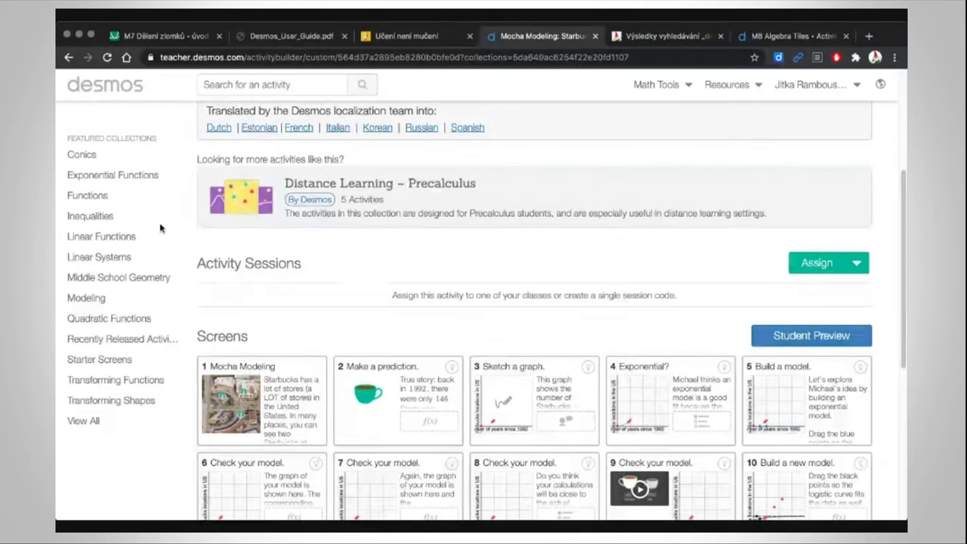
pyautogui.scroll(3, 156, 234)
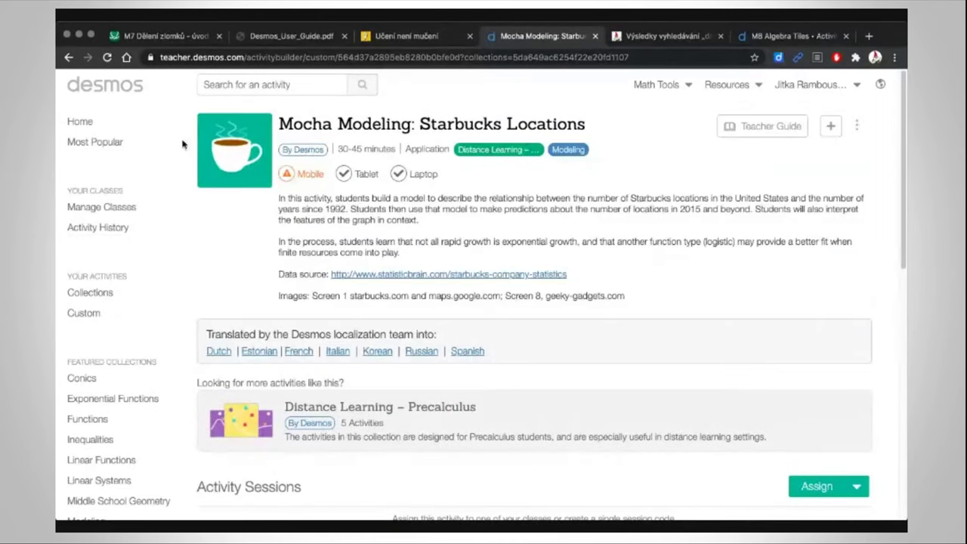
# Reopen the "M7 Dělení zlomků - úvod" session from the activity history and dismiss its class invitation.
pyautogui.click(119, 233)
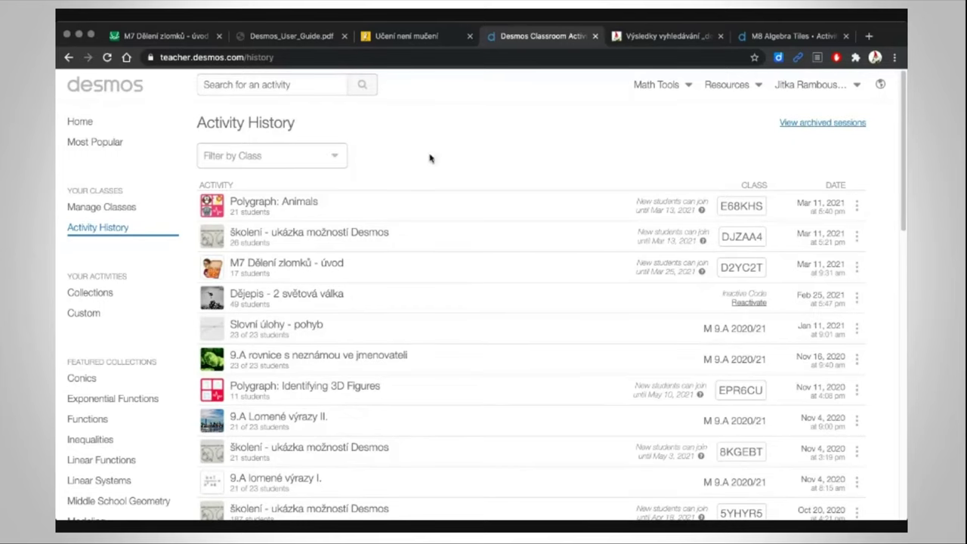
pyautogui.click(117, 232)
pyautogui.click(312, 264)
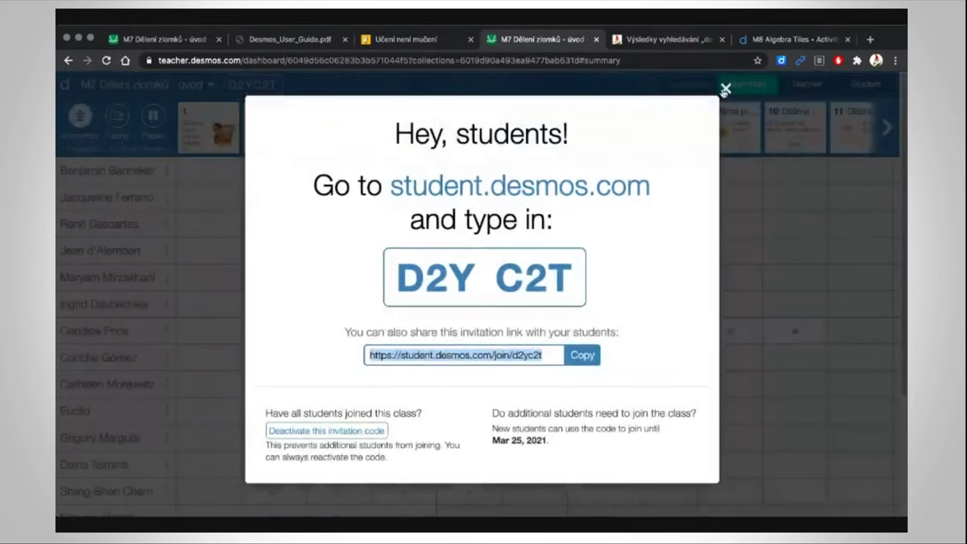
pyautogui.click(725, 89)
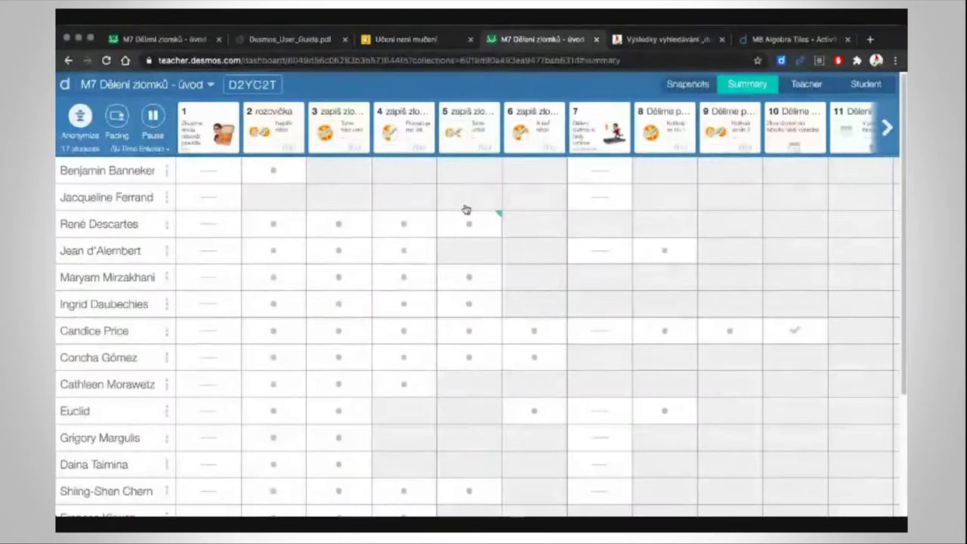
# Examine the class drawings and fraction answers on screen 4, and display the answers as a summary.
pyautogui.click(397, 125)
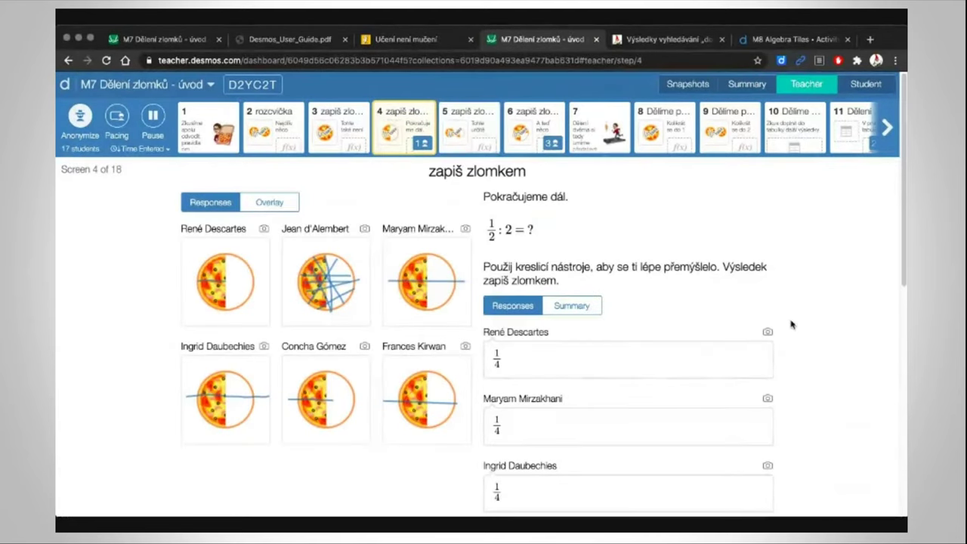
pyautogui.scroll(-1, 793, 316)
pyautogui.scroll(-4, 794, 316)
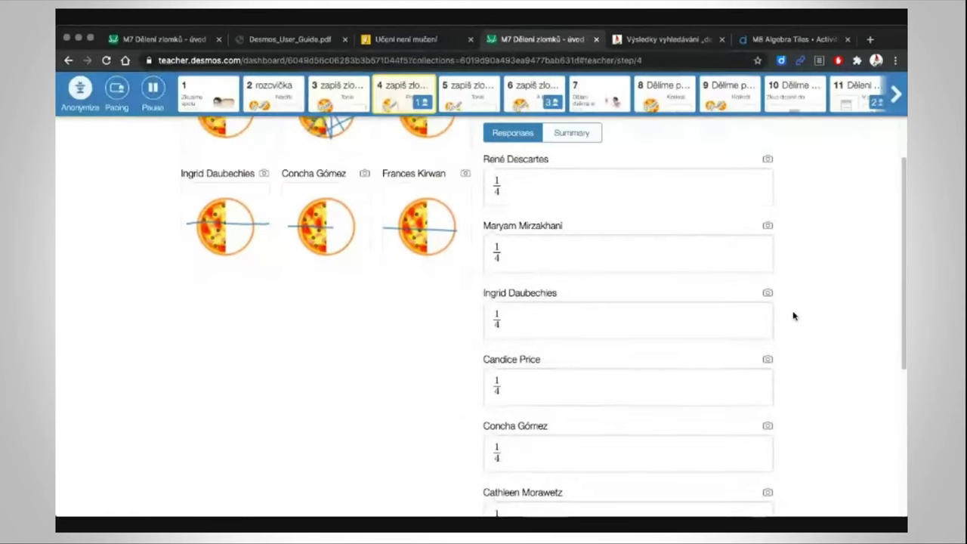
pyautogui.scroll(5, 836, 323)
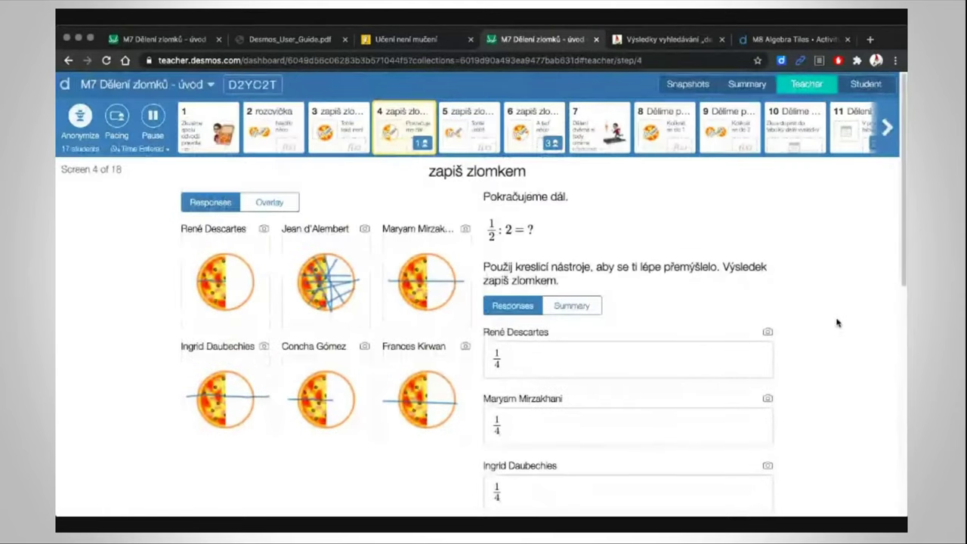
pyautogui.scroll(-1, 836, 322)
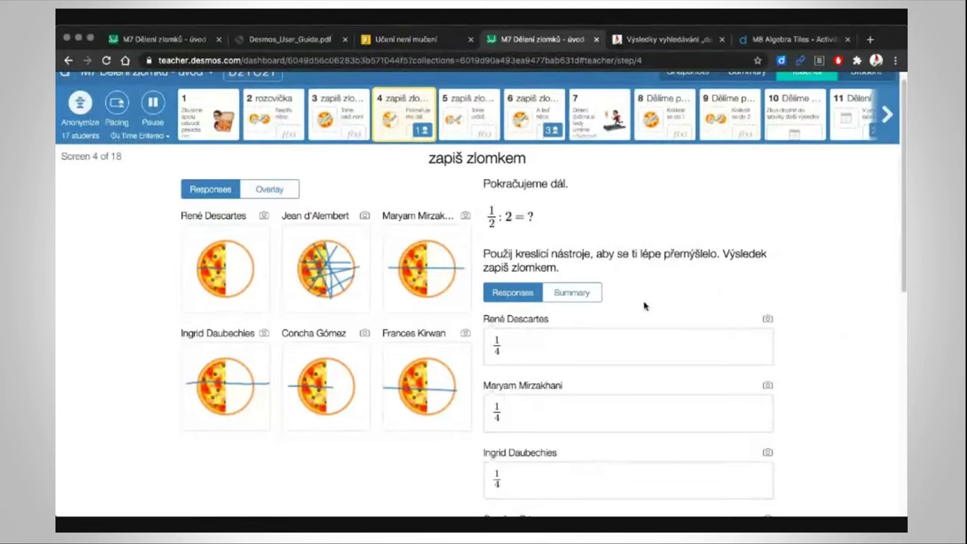
pyautogui.click(587, 294)
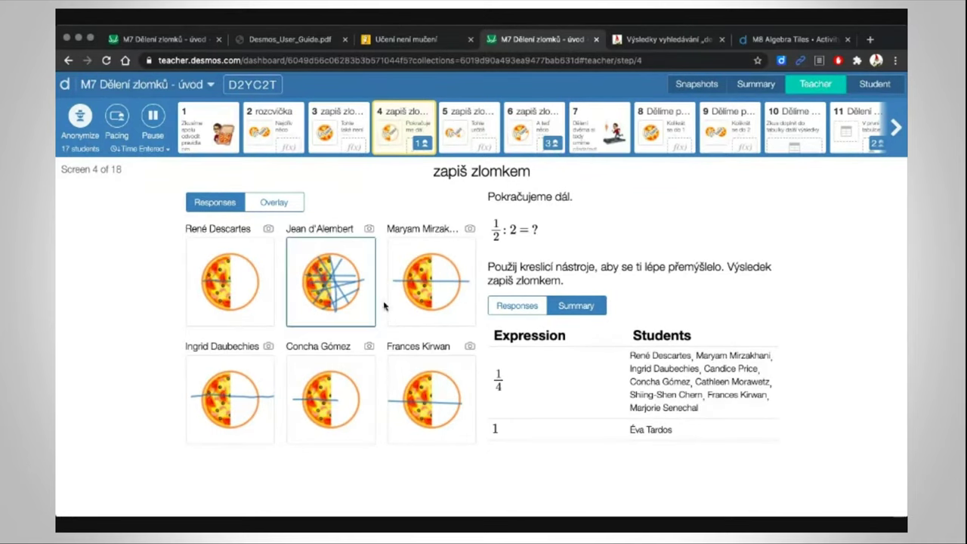
# View the screen 4 drawings overlaid, return to individual responses, and take a snapshot of the drawing with many crossing lines.
pyautogui.click(264, 205)
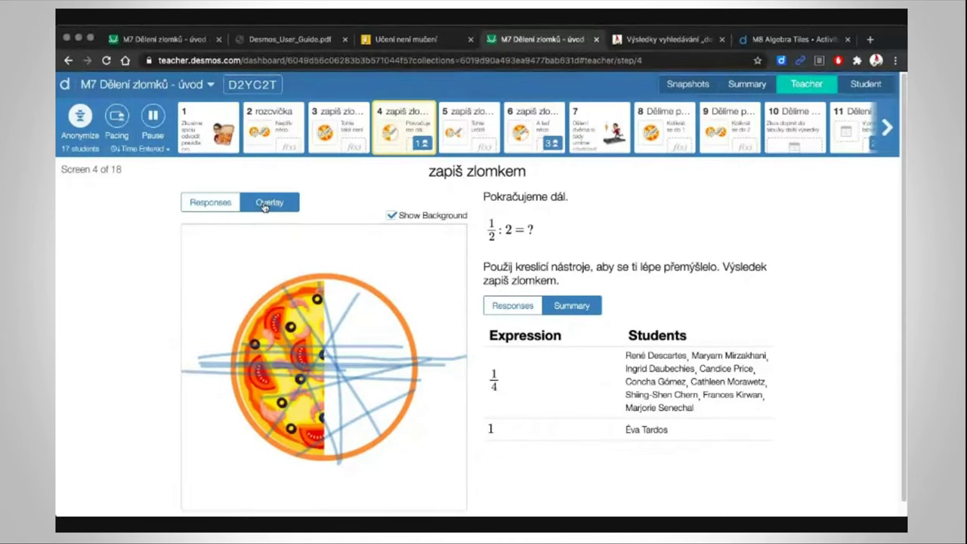
pyautogui.click(196, 202)
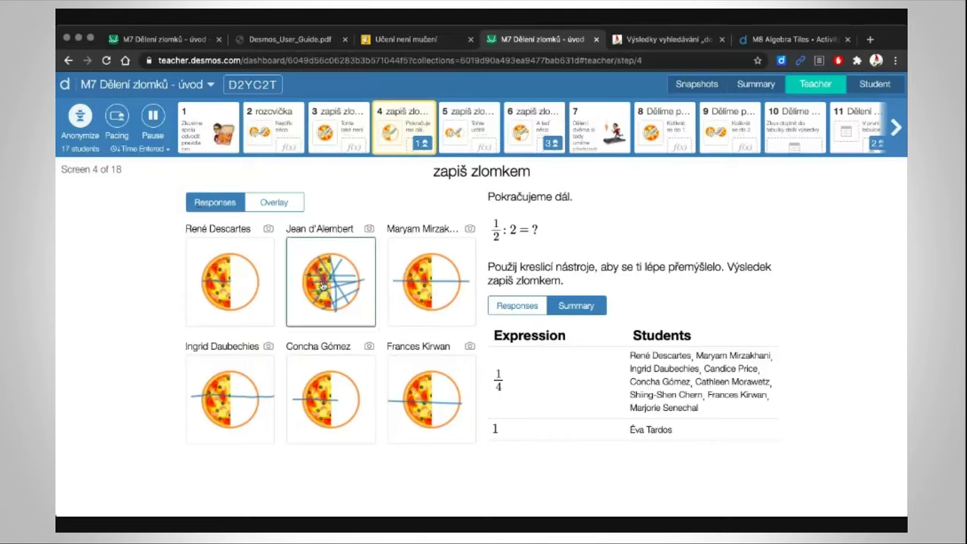
pyautogui.click(368, 229)
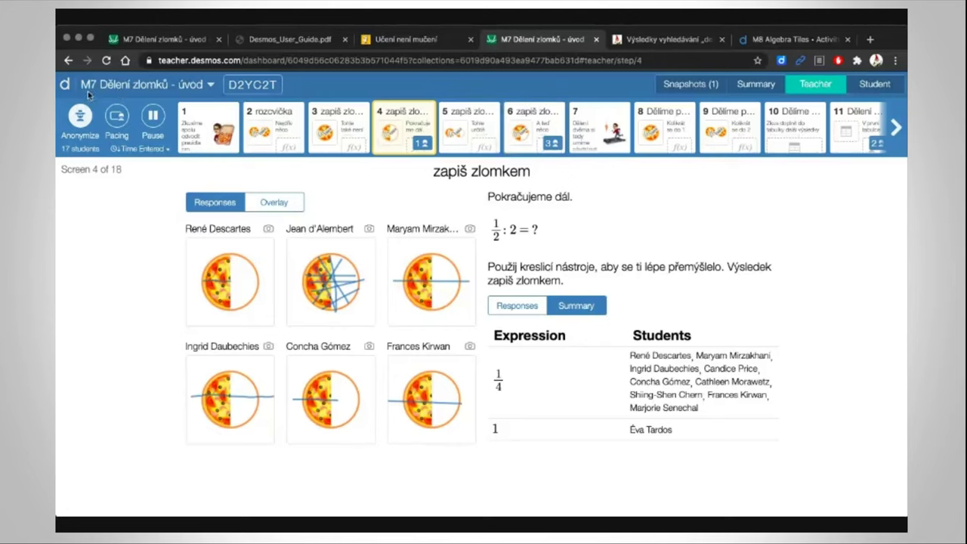
# Go from the session dashboard to the activity page of "M7 Dělení zlomků - úvod" and look over its screens.
pyautogui.click(115, 84)
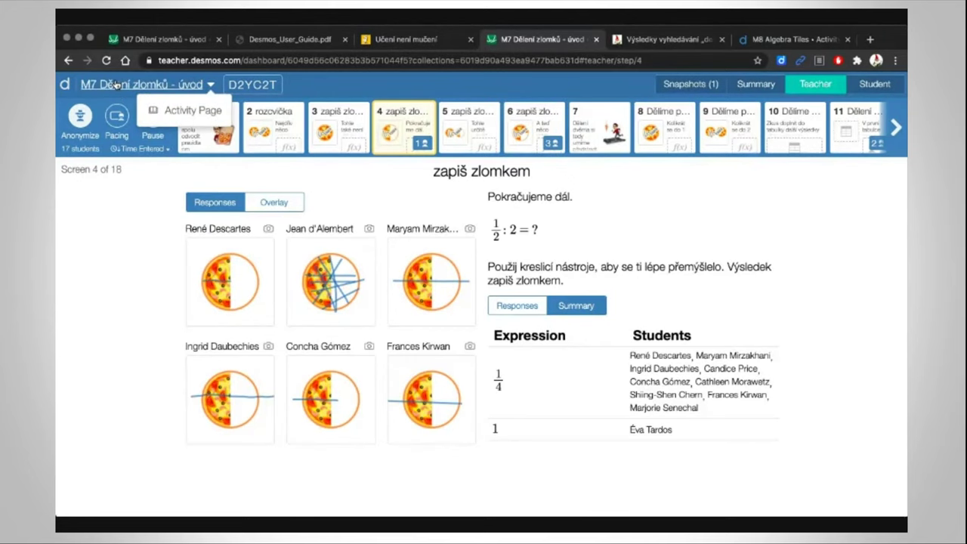
pyautogui.click(195, 112)
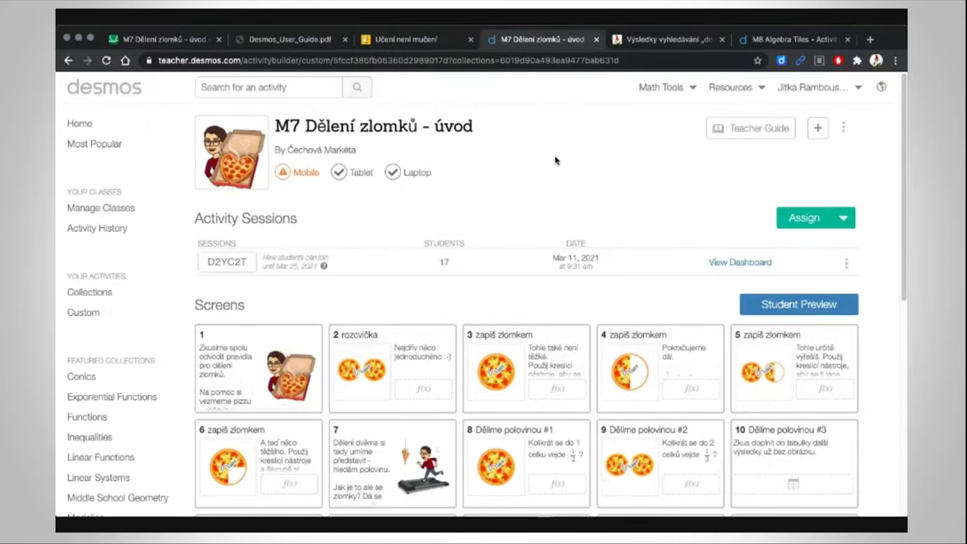
pyautogui.scroll(-1, 385, 274)
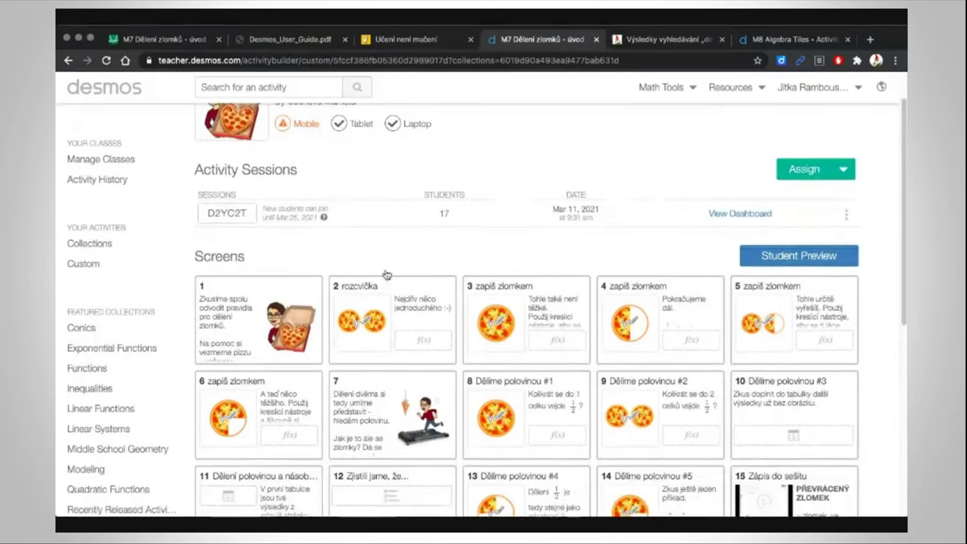
pyautogui.scroll(-2, 504, 334)
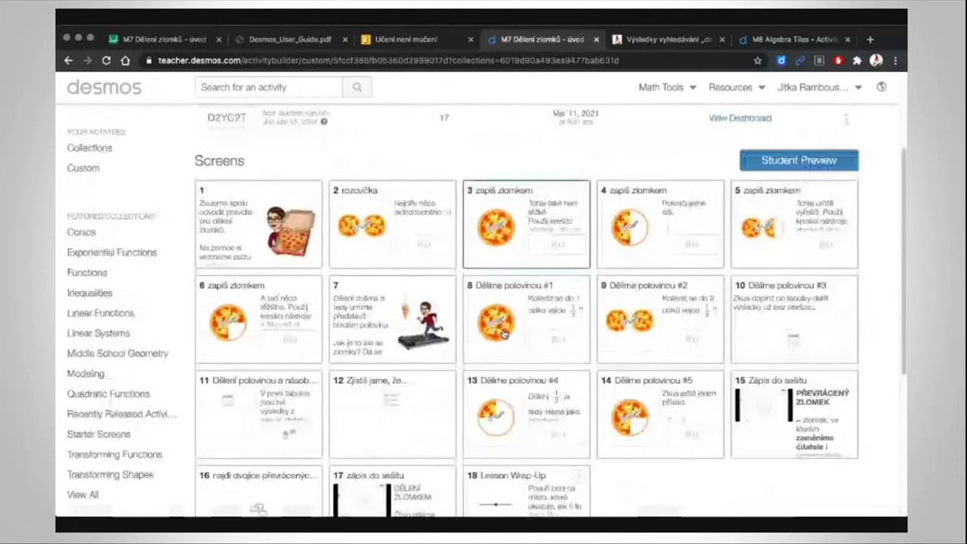
pyautogui.scroll(3, 594, 323)
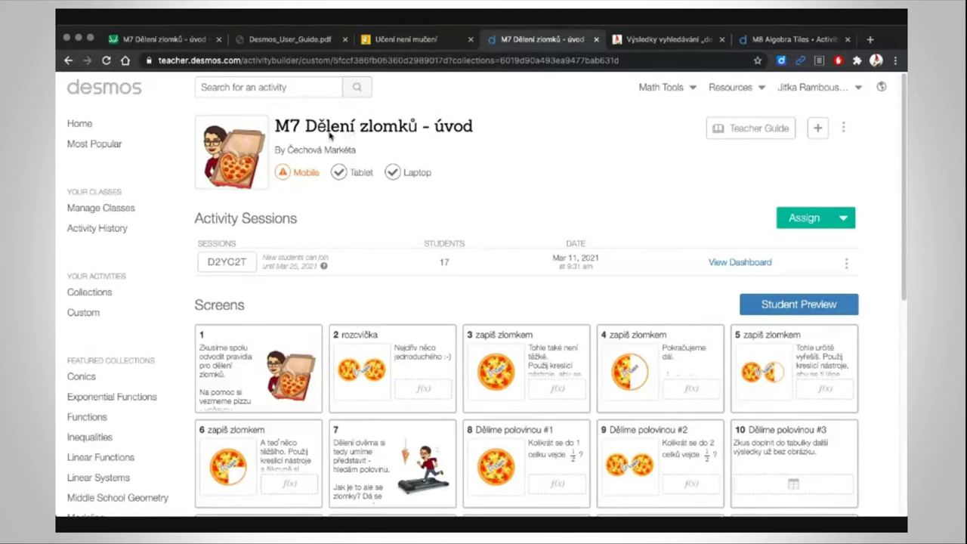
# Create an editable copy of the "M7 Dělení zlomků - úvod" activity.
pyautogui.click(847, 130)
pyautogui.click(846, 130)
pyautogui.click(846, 130)
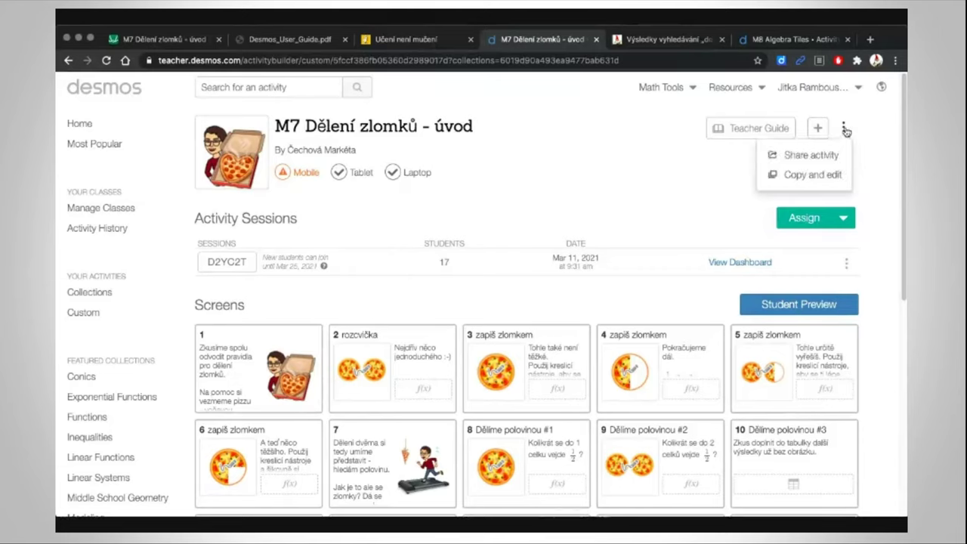
pyautogui.click(812, 176)
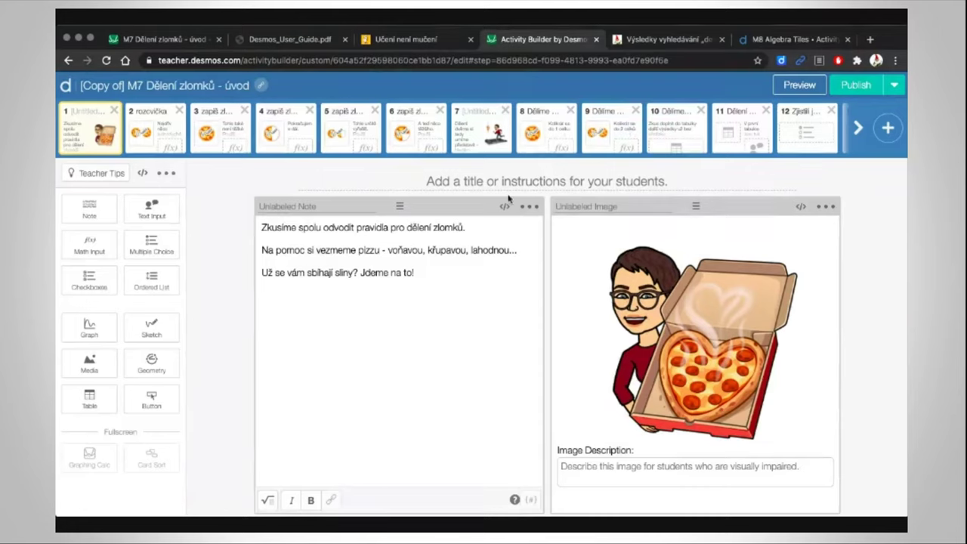
# Examine the Computation Layer script of table2 on screen 11, and close the script editor.
pyautogui.click(735, 131)
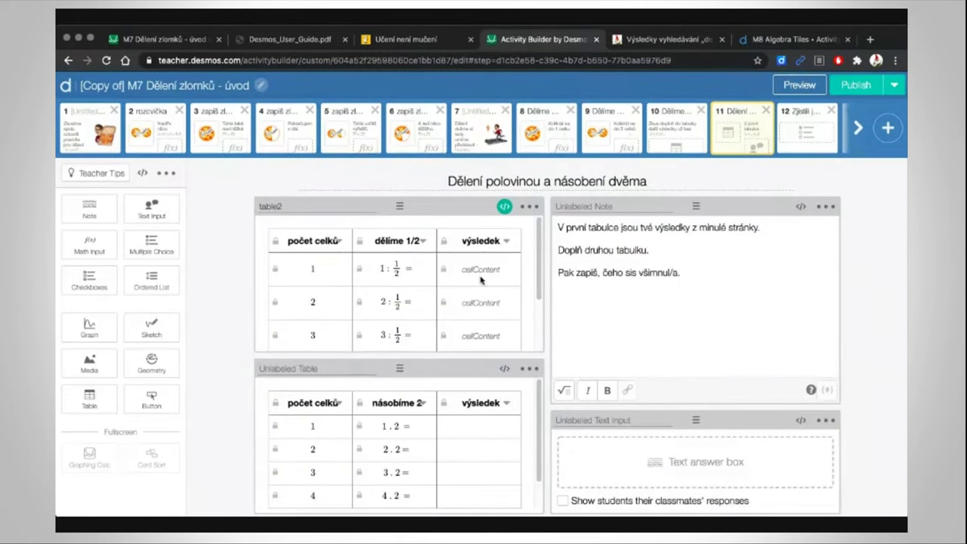
pyautogui.click(504, 208)
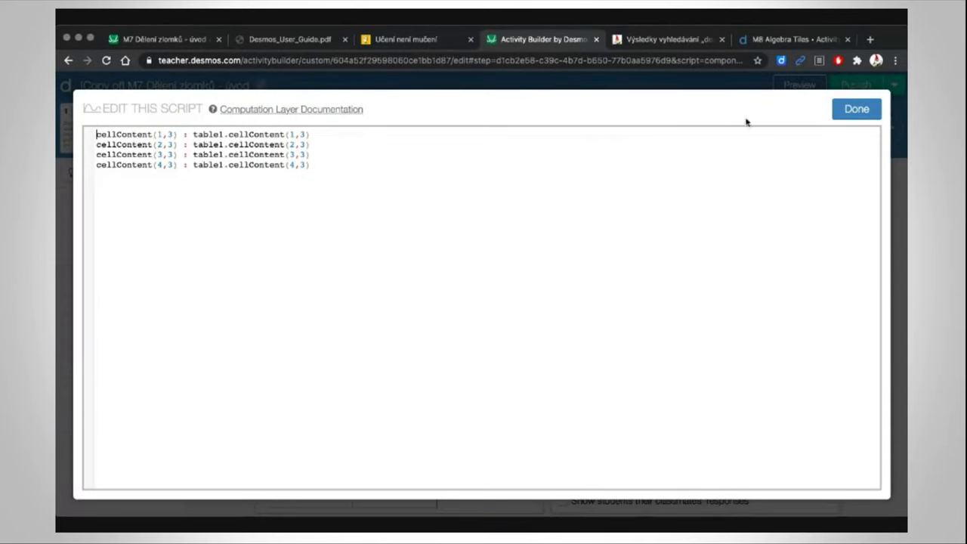
pyautogui.click(858, 111)
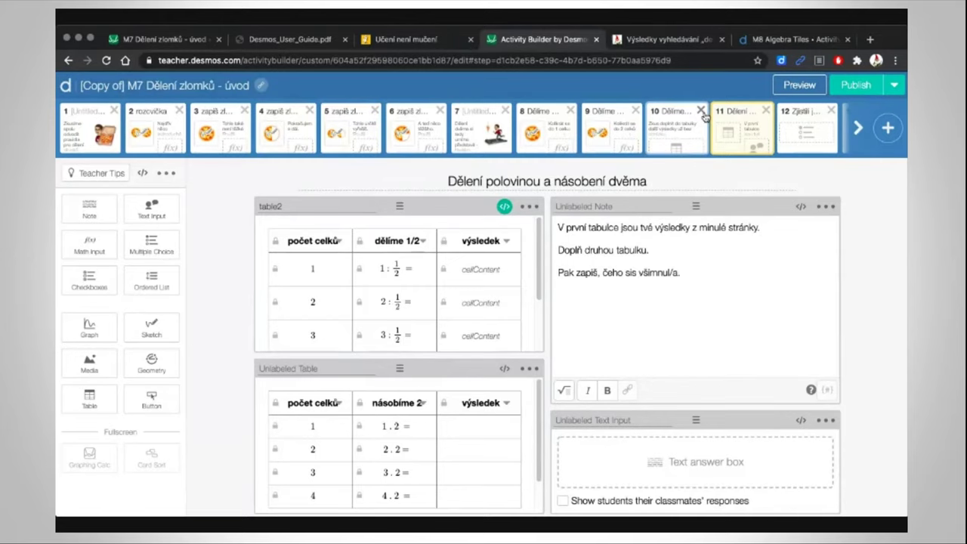
# Switch to the "Učení není mučení" blog, open the "Desmos #4 - Opravdu interaktivní prezentace" article, and read its "Jak začít s CL?" section.
pyautogui.click(442, 41)
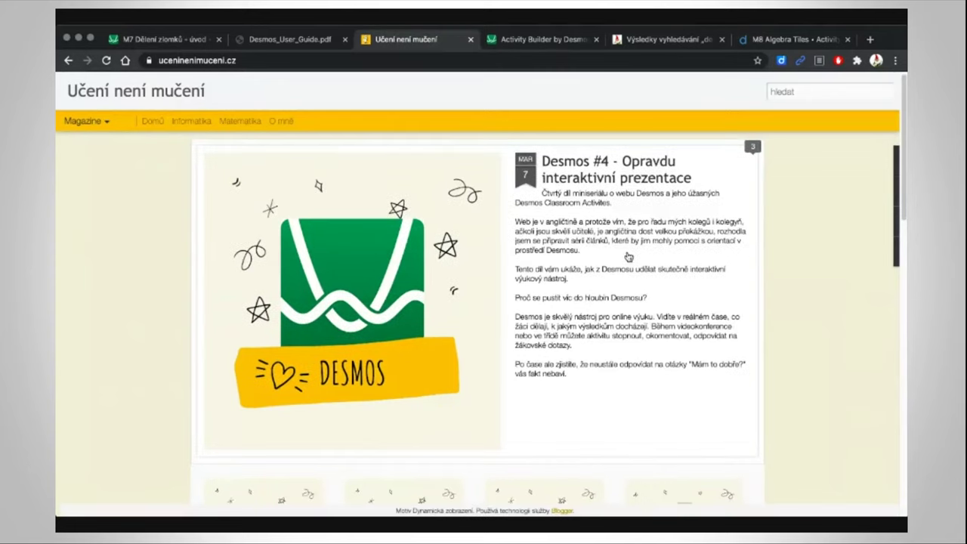
pyautogui.click(628, 255)
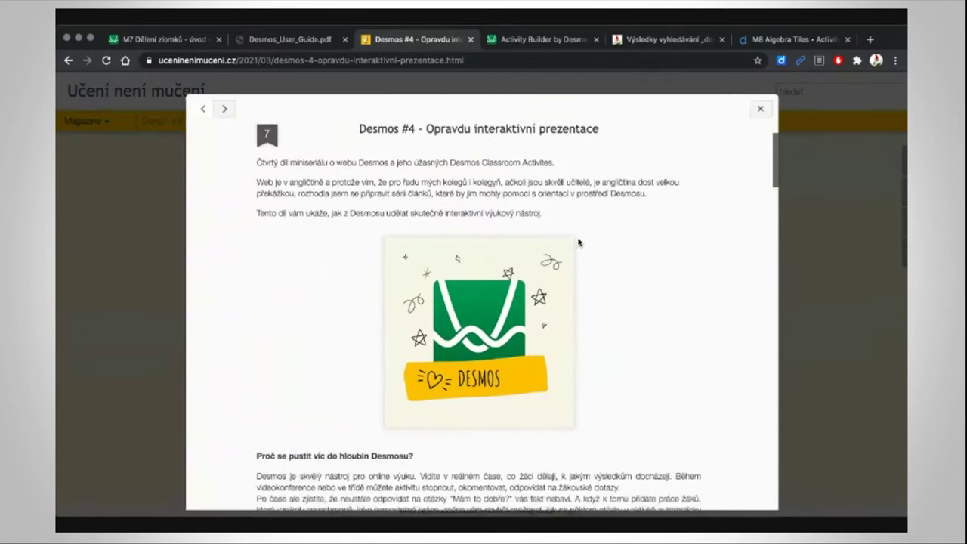
pyautogui.scroll(-3, 579, 242)
pyautogui.scroll(-2, 583, 272)
pyautogui.scroll(1, 582, 273)
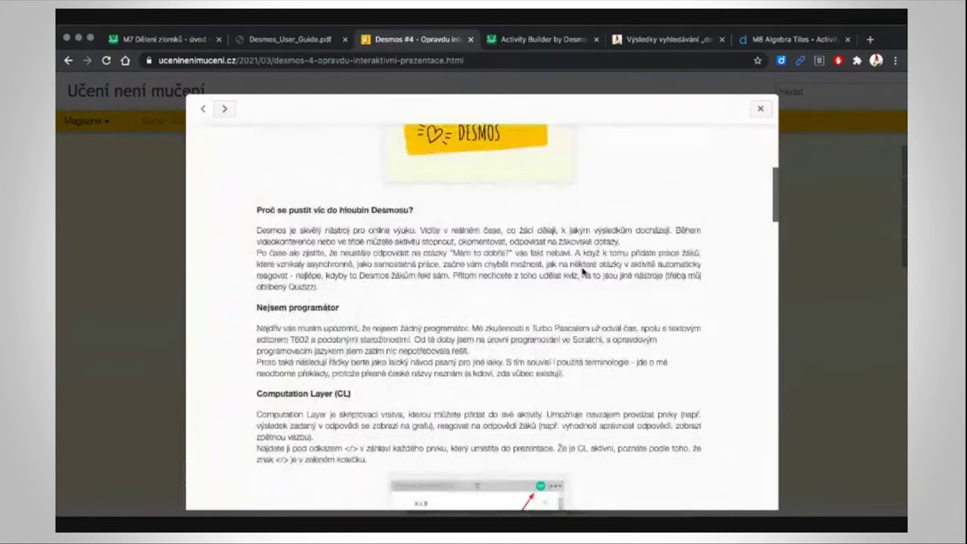
pyautogui.scroll(-5, 582, 269)
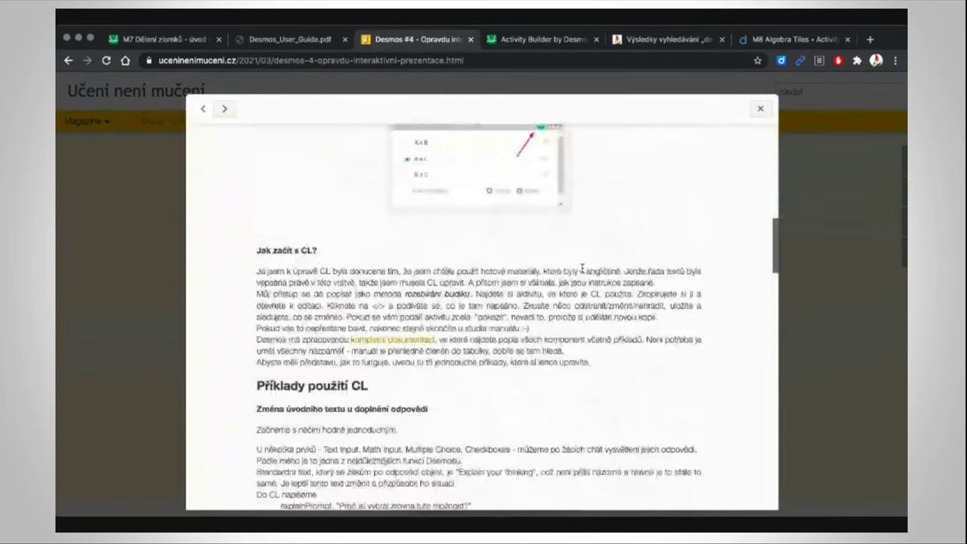
pyautogui.scroll(-1, 582, 269)
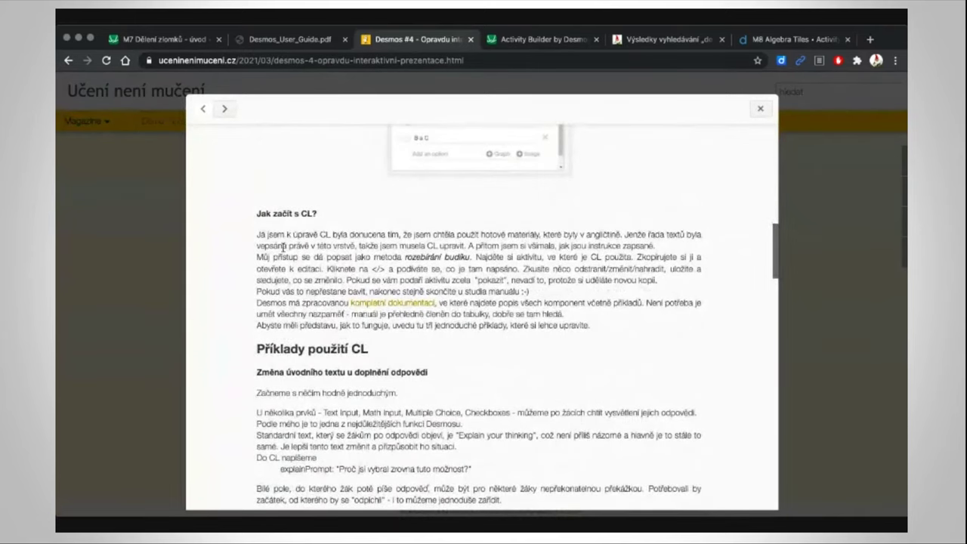
pyautogui.moveTo(257, 258); pyautogui.dragTo(469, 257)
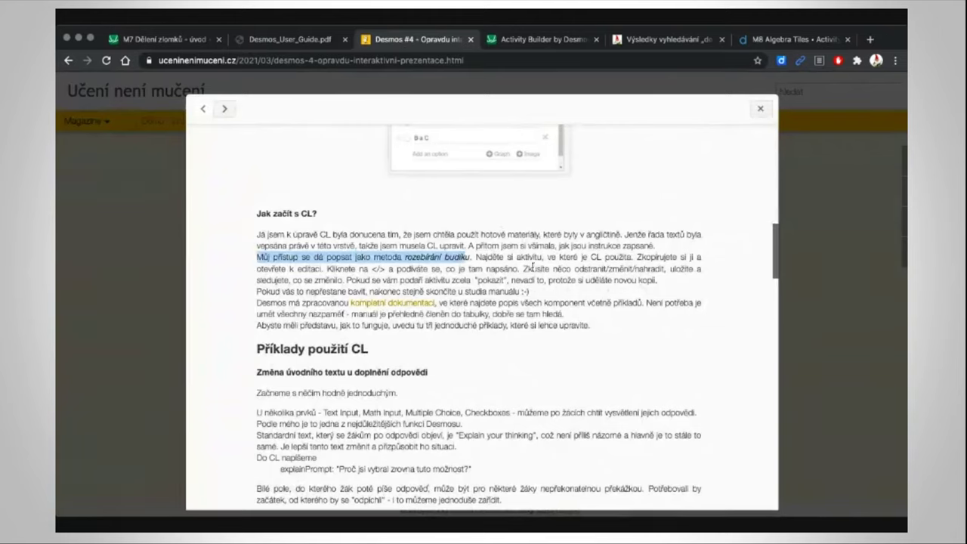
pyautogui.click(531, 264)
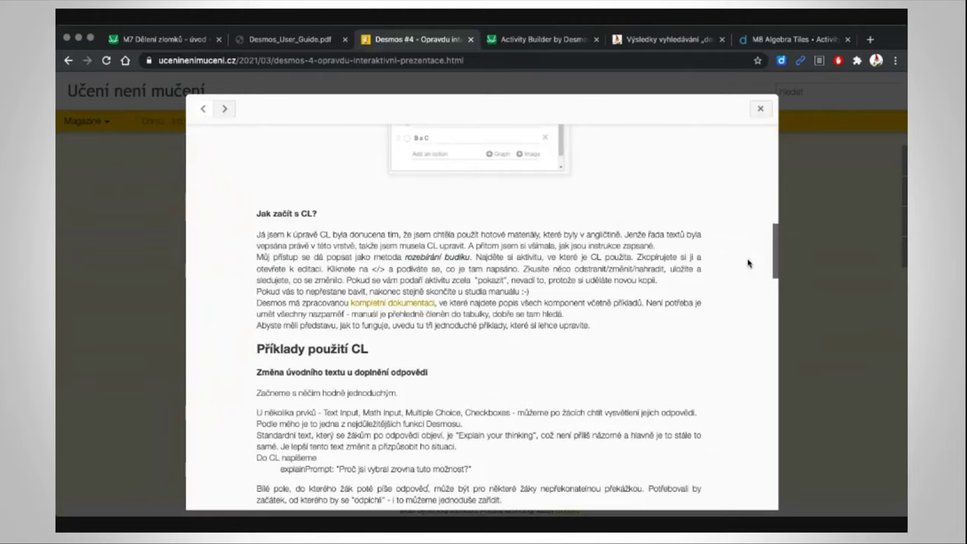
# Return to the copied activity in Activity Builder and duplicate screen 7 with the treadmill image.
pyautogui.click(540, 41)
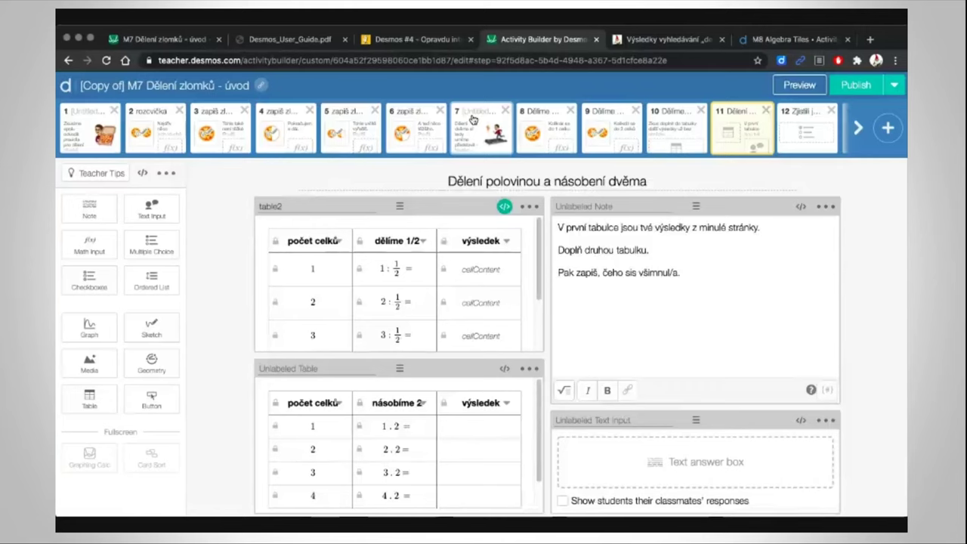
pyautogui.click(485, 128)
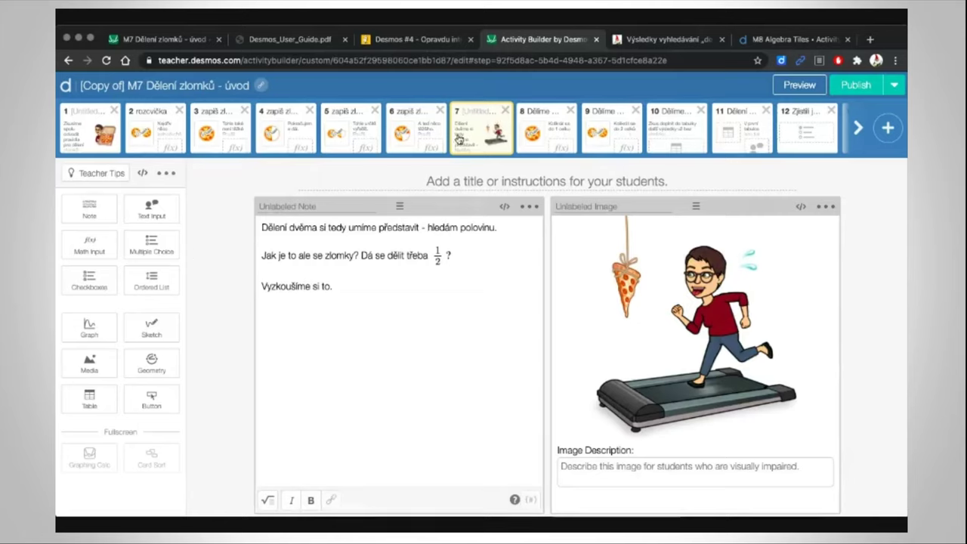
pyautogui.click(169, 173)
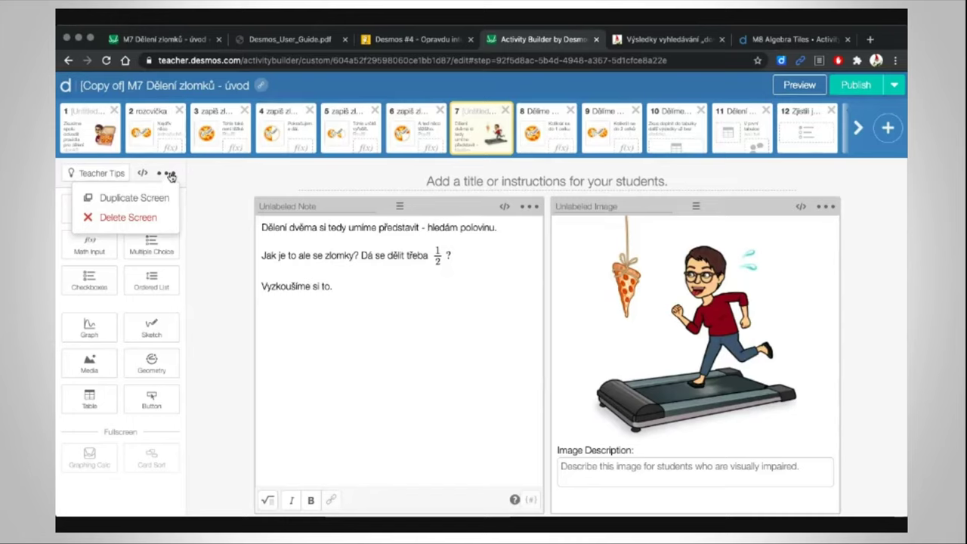
pyautogui.click(134, 198)
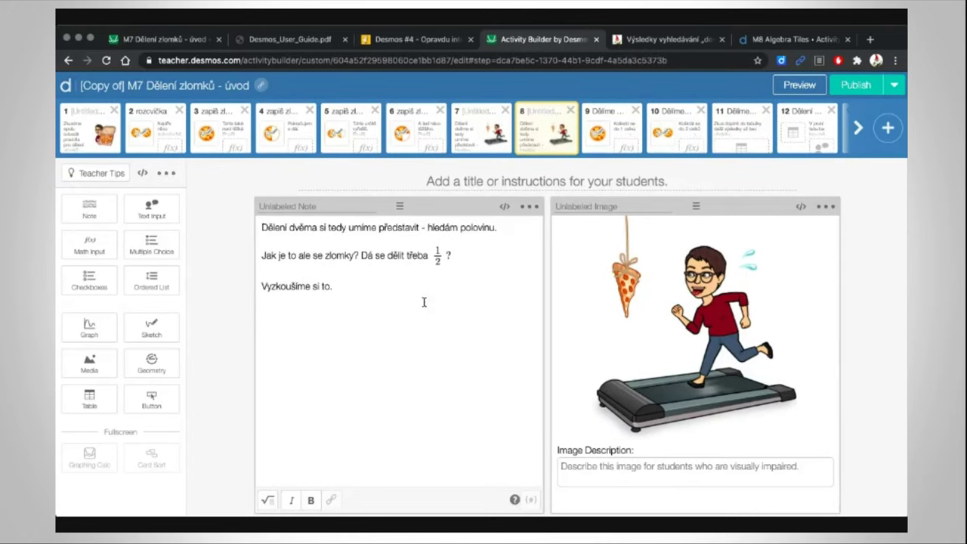
pyautogui.click(464, 305)
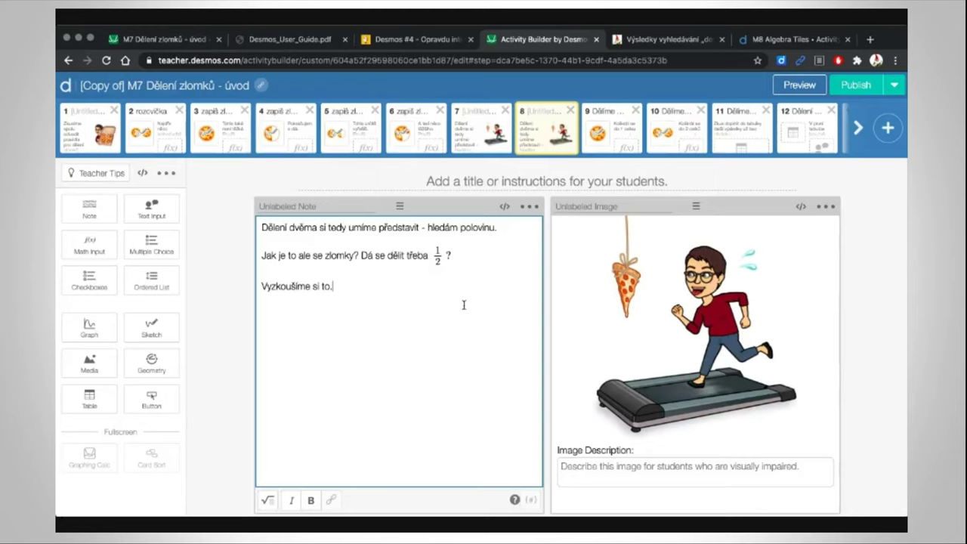
# Look at the Teacher Moves and Student Supports sections of the duplicated screen's teacher tips, and close the tips.
pyautogui.click(106, 175)
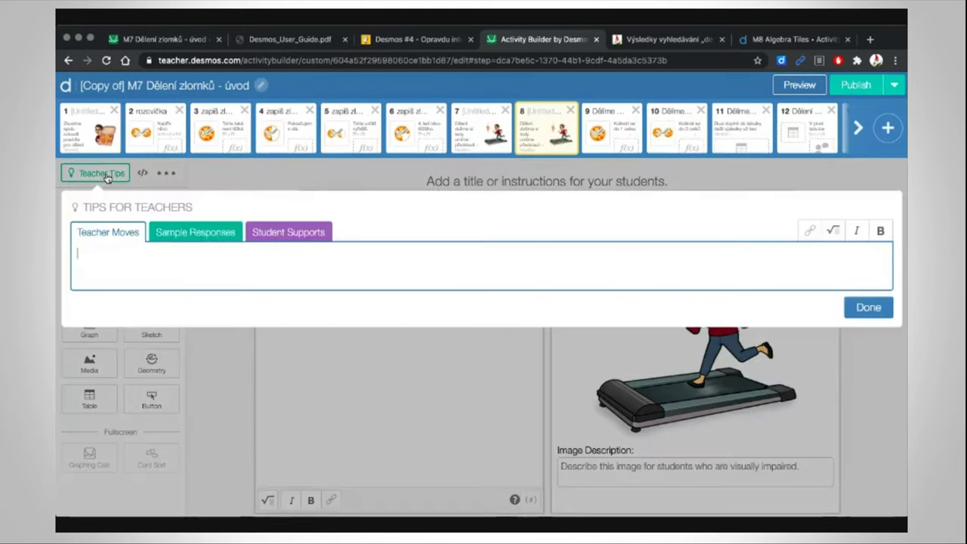
pyautogui.click(287, 233)
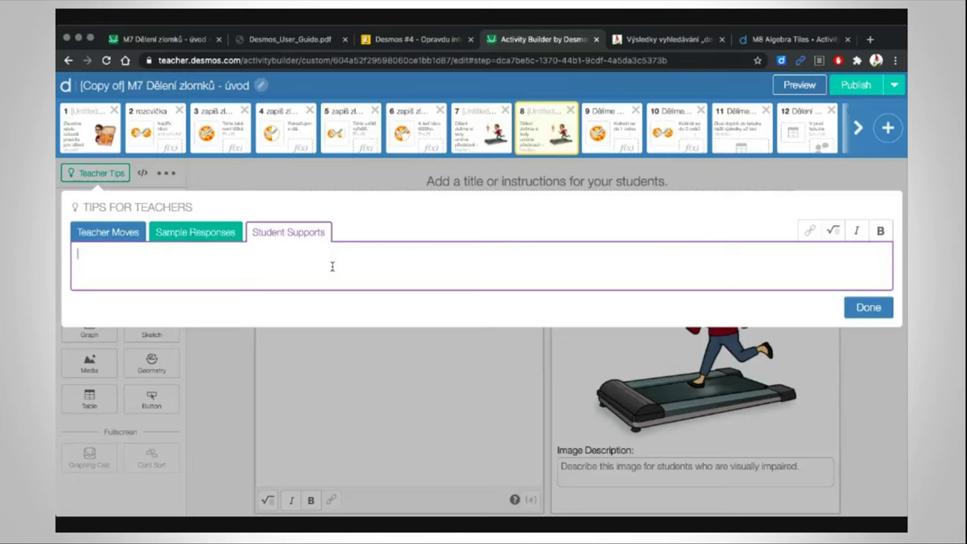
pyautogui.click(96, 235)
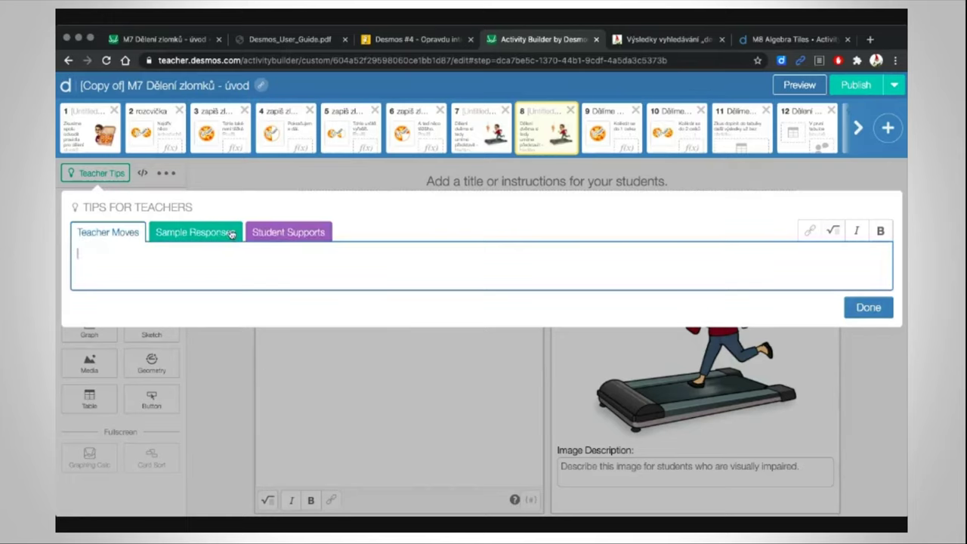
pyautogui.click(287, 232)
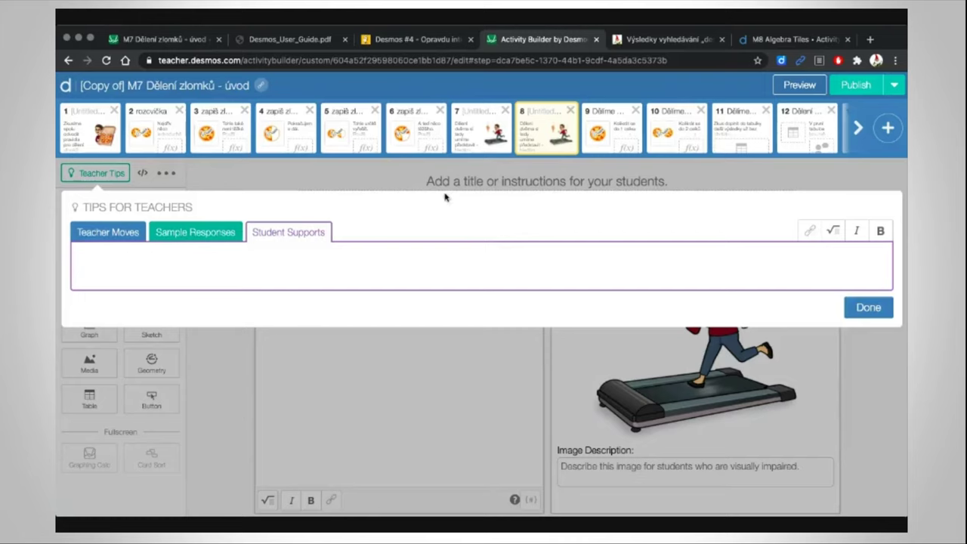
pyautogui.click(388, 172)
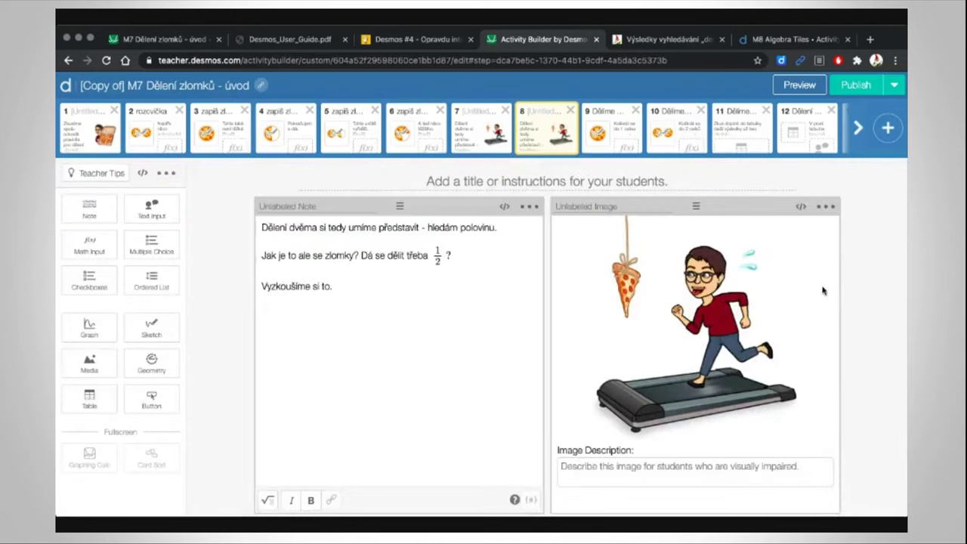
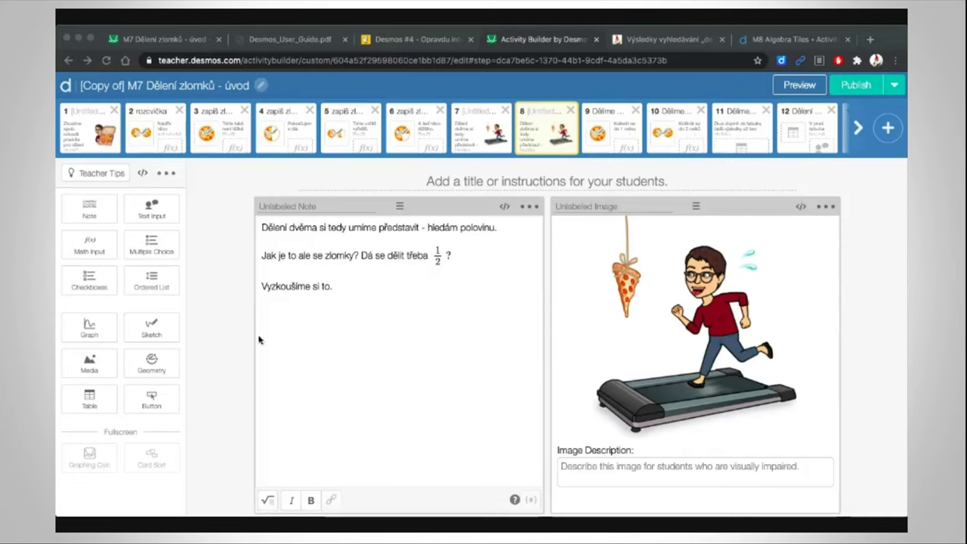
# Return to the Desmos home page and open the "Systems of Two Linear Equations" activity in the Linear Systems featured collection.
pyautogui.click(65, 87)
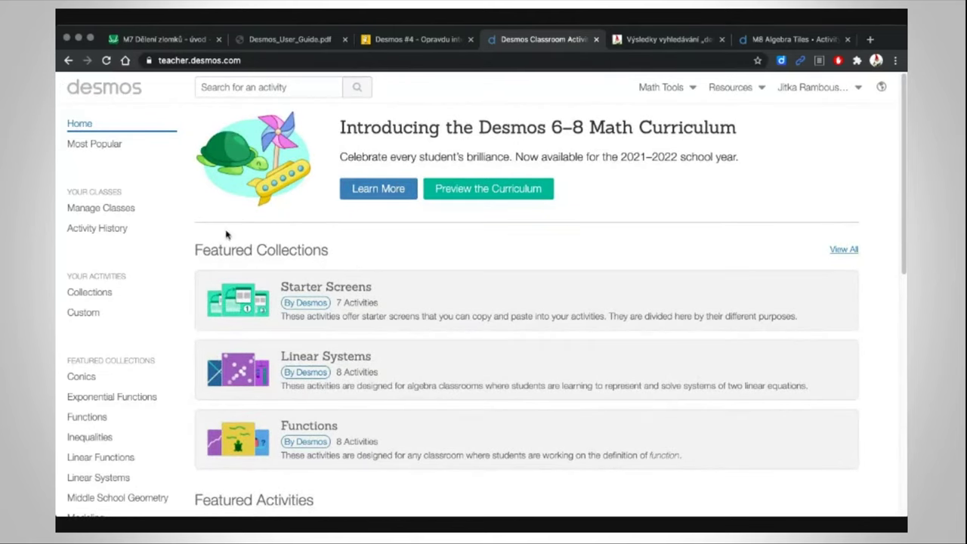
pyautogui.scroll(-7, 464, 367)
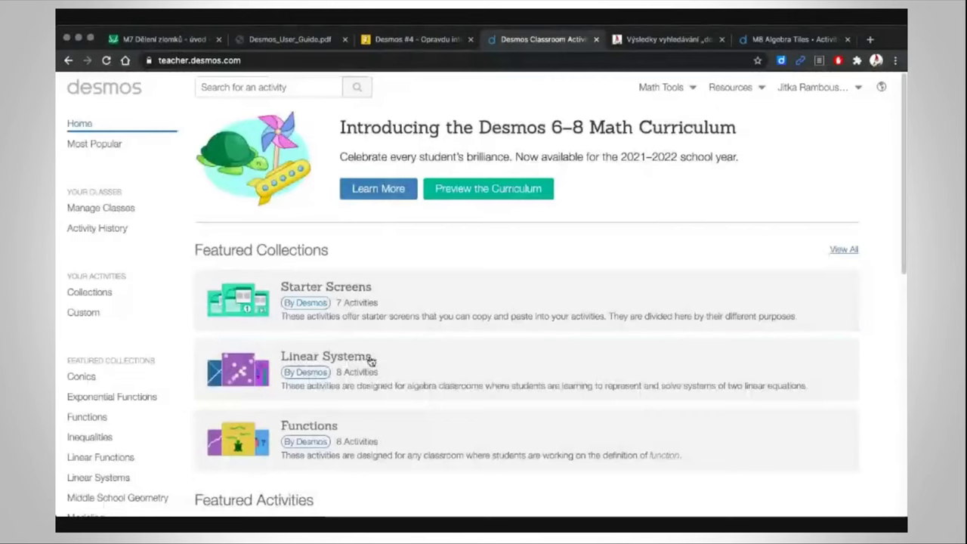
pyautogui.click(353, 356)
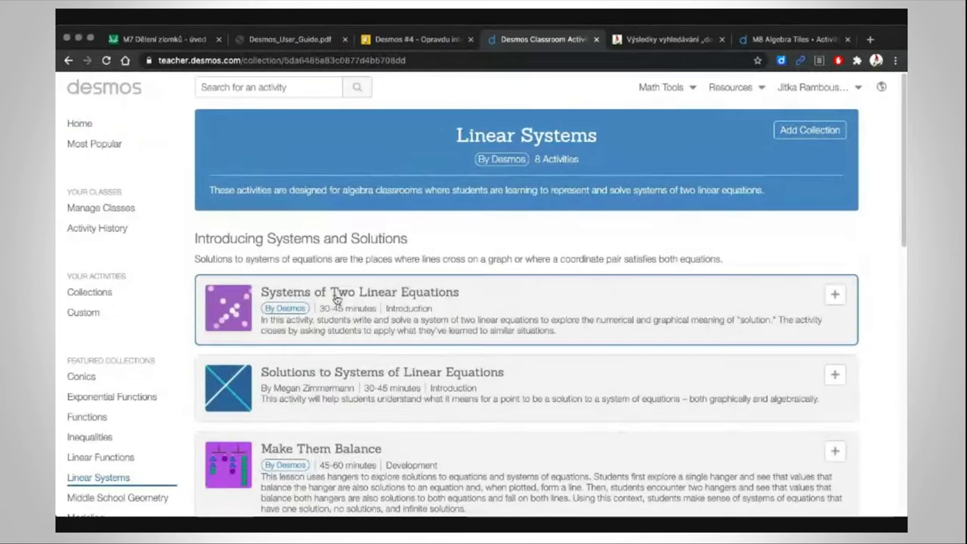
pyautogui.click(365, 300)
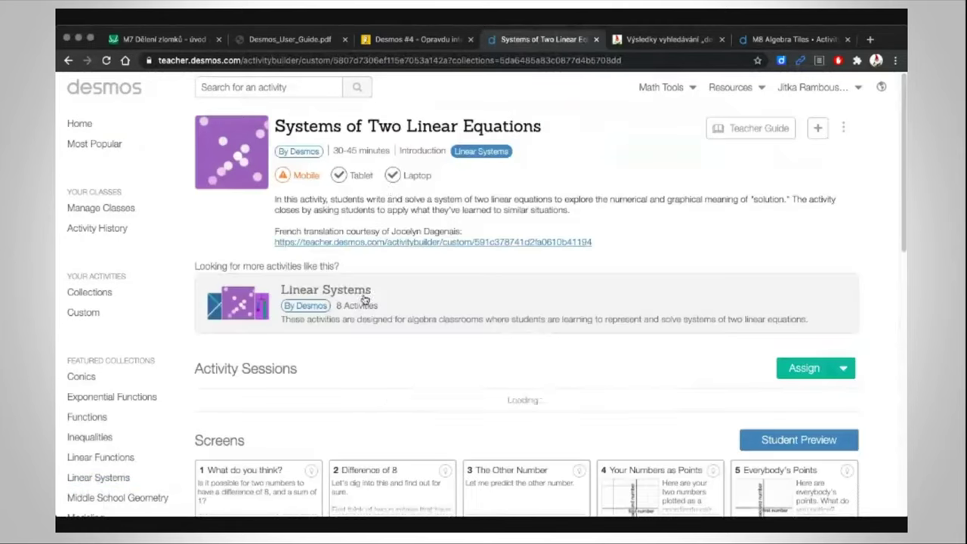
# Start assigning the activity to classes and select the M 9.A 2020/21 class.
pyautogui.click(846, 367)
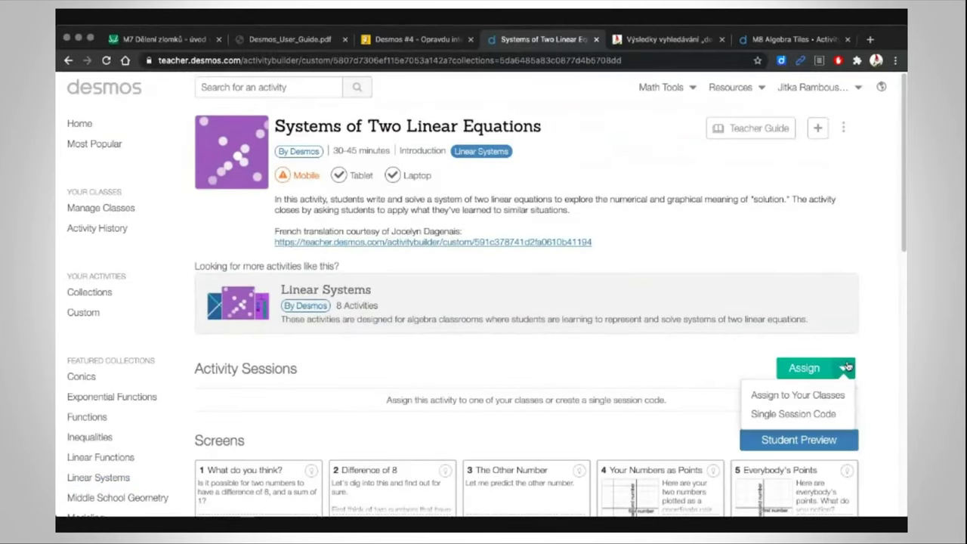
pyautogui.click(822, 396)
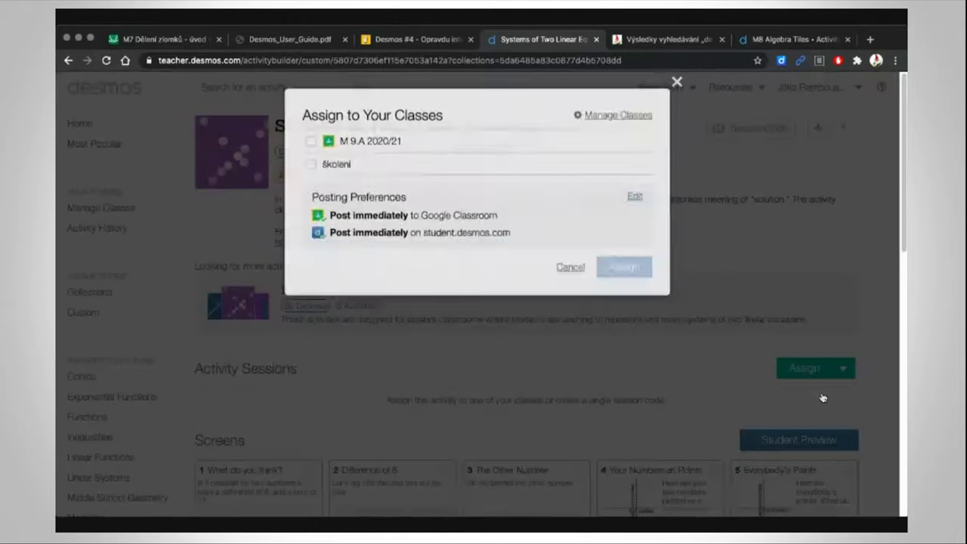
pyautogui.click(312, 143)
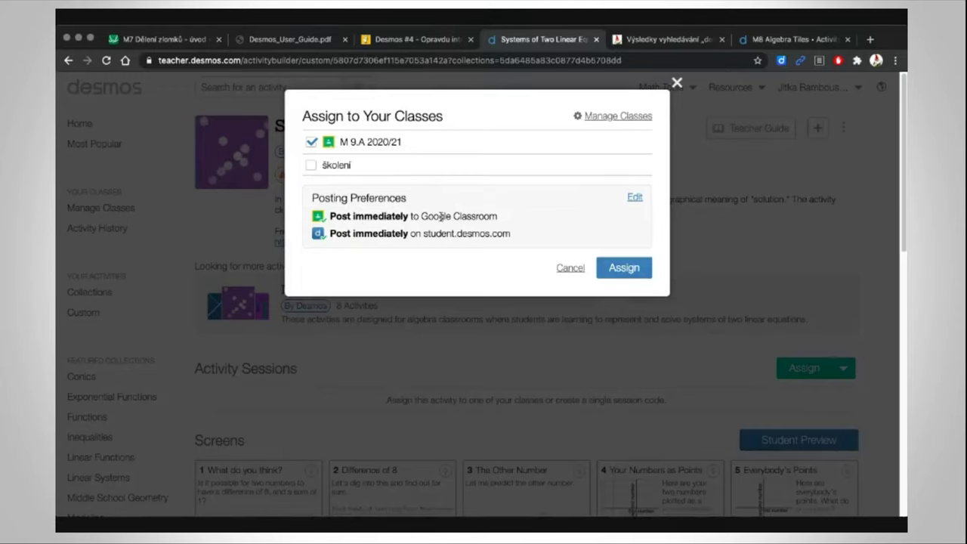
# Set the class posting preferences to post as a draft to Google Classroom and immediately on student.desmos.com, and save them.
pyautogui.click(634, 197)
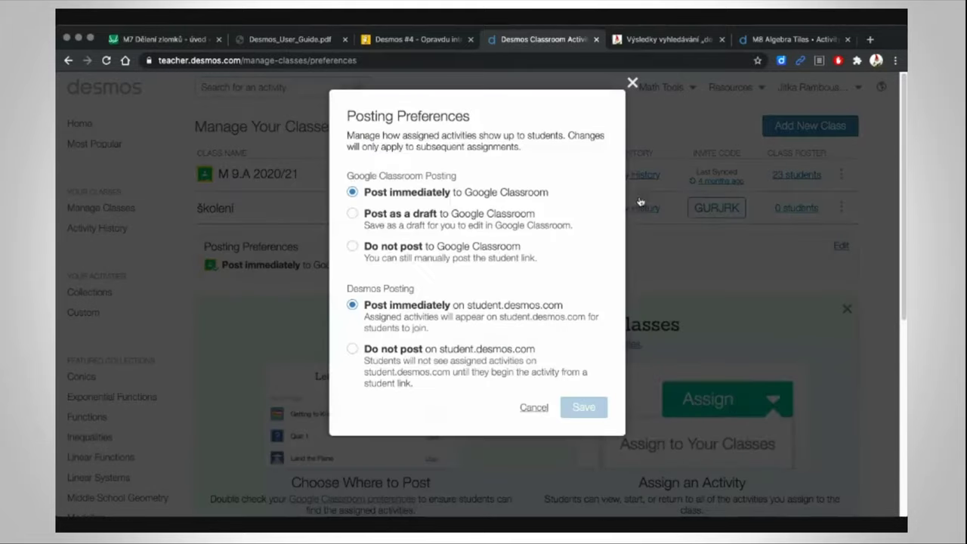
pyautogui.click(352, 215)
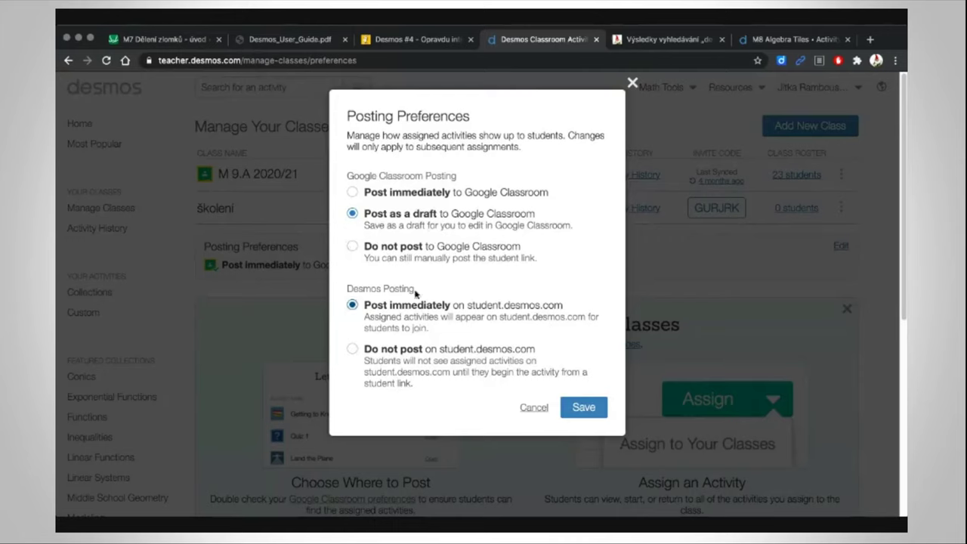
pyautogui.click(353, 247)
pyautogui.click(353, 214)
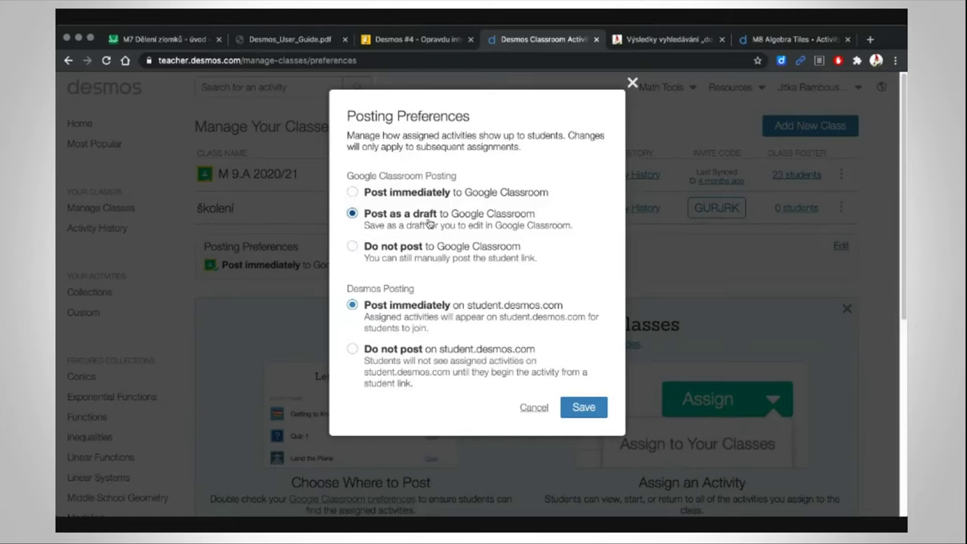
pyautogui.click(585, 408)
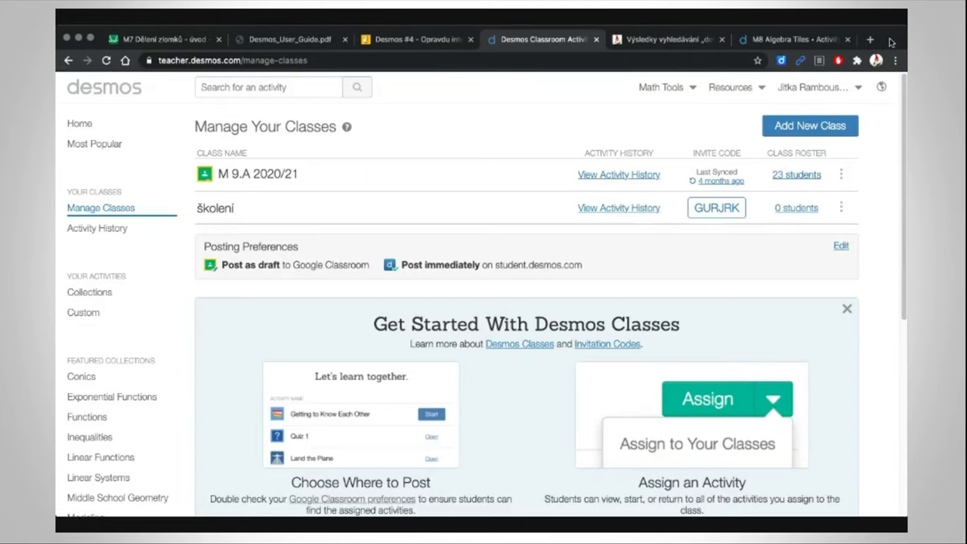
pyautogui.scroll(-5, 586, 230)
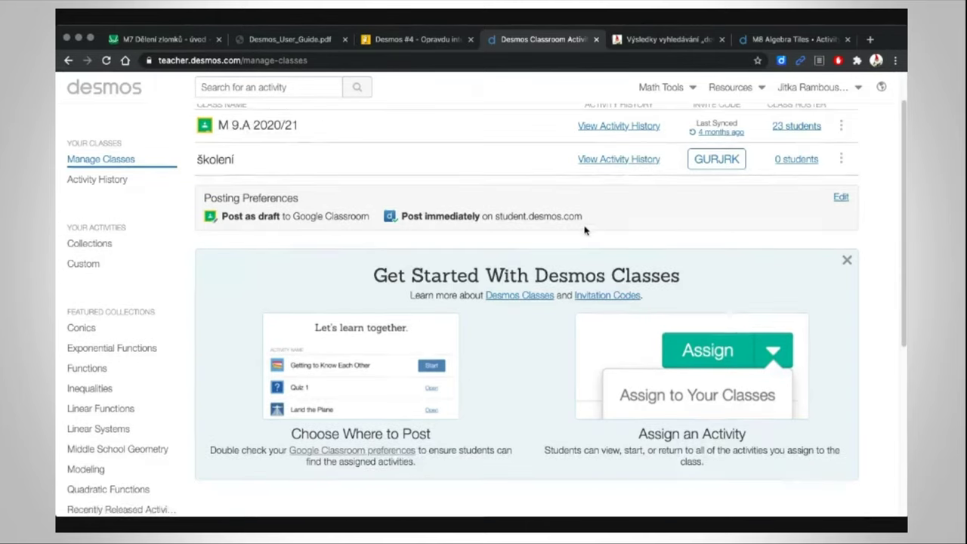
pyautogui.scroll(5, 600, 229)
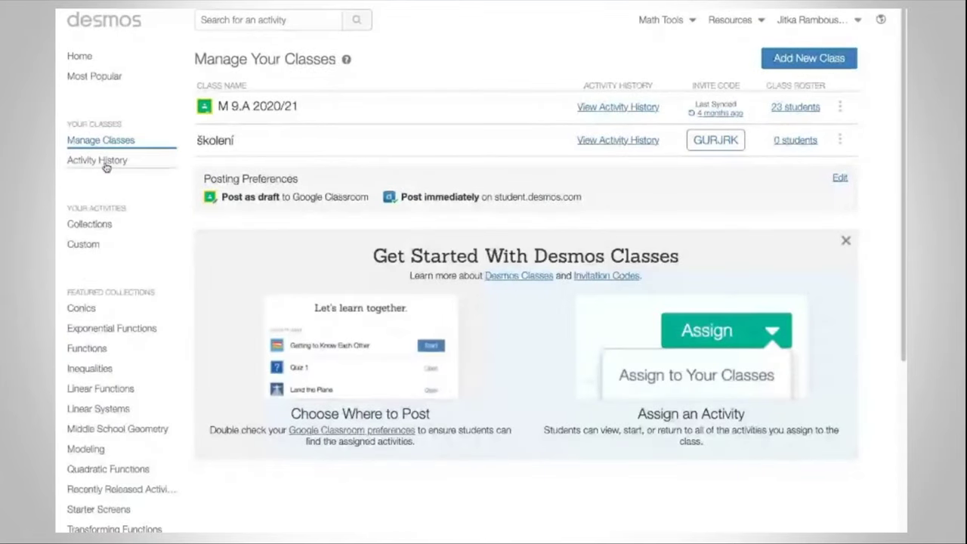
# From the activity history, open the "9.A rovnice s neznámou ve jmenovateli" dashboard and view one student's response on screen 6.
pyautogui.click(106, 357)
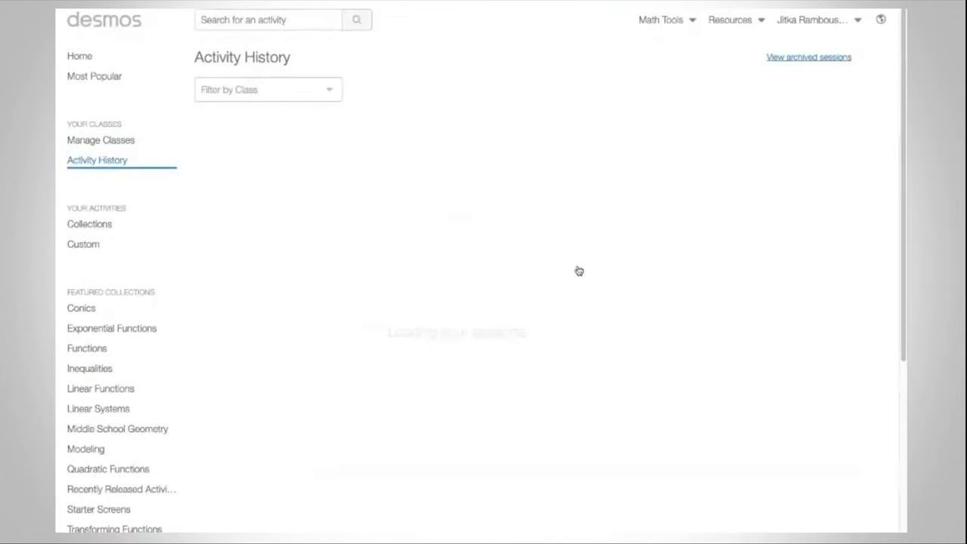
pyautogui.scroll(-1, 484, 251)
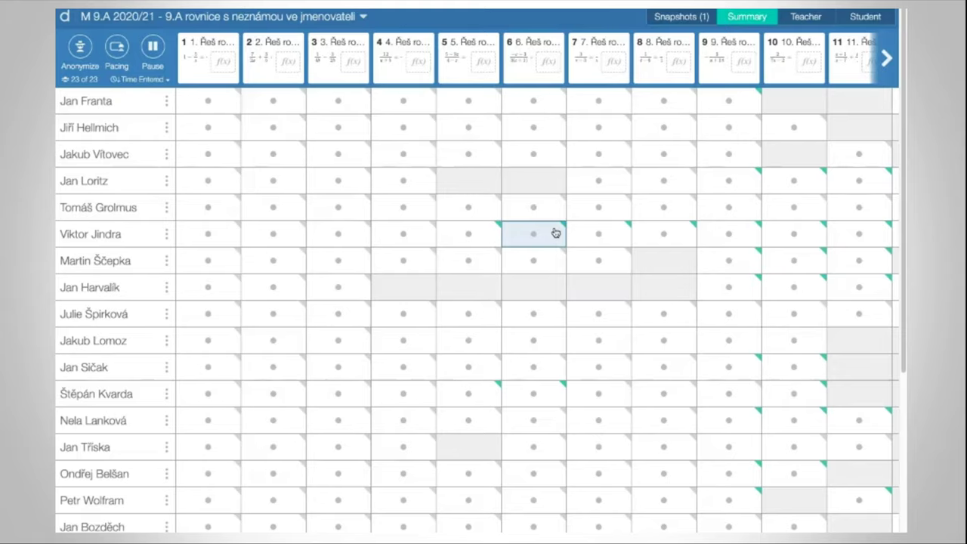
pyautogui.click(533, 241)
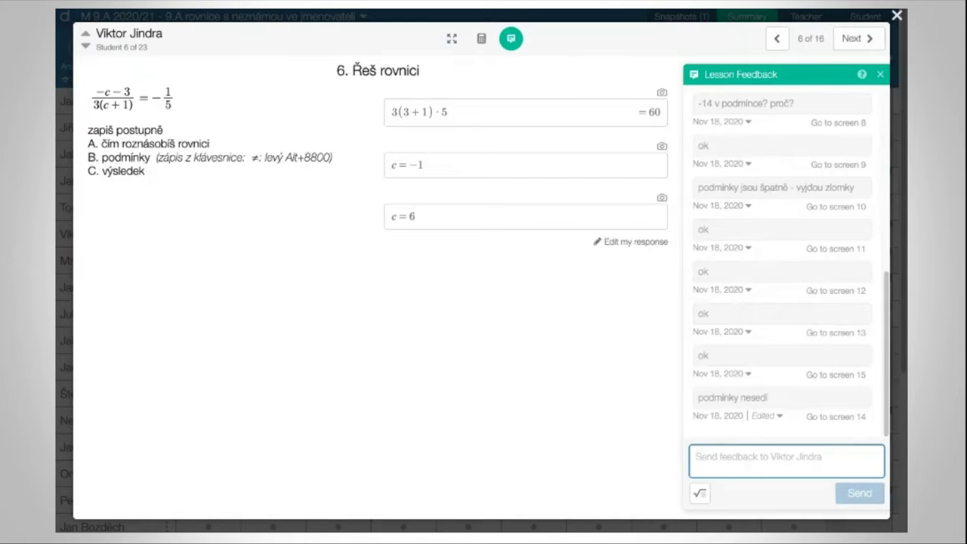
# Go through the following students' screen 6 responses and lesson feedback, and return to the dashboard summary.
pyautogui.click(85, 49)
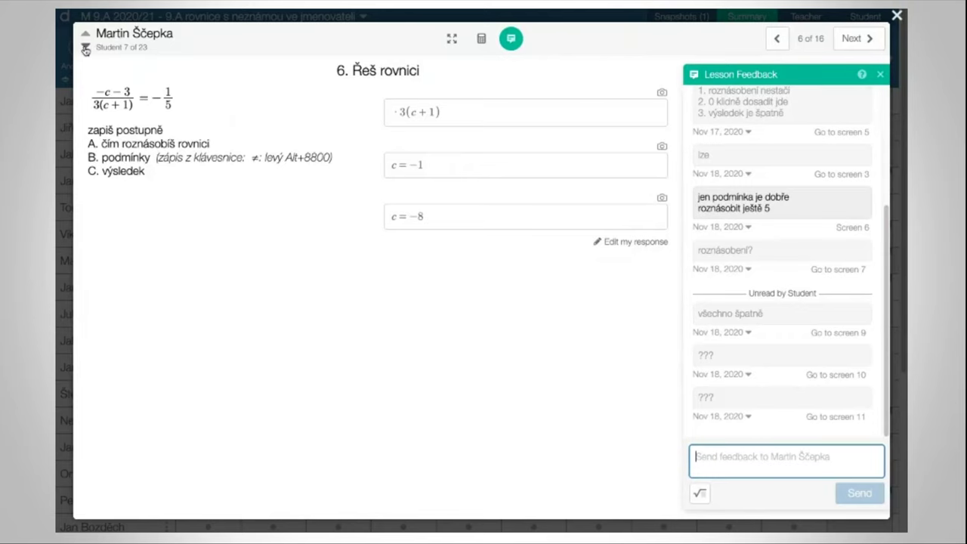
pyautogui.click(85, 49)
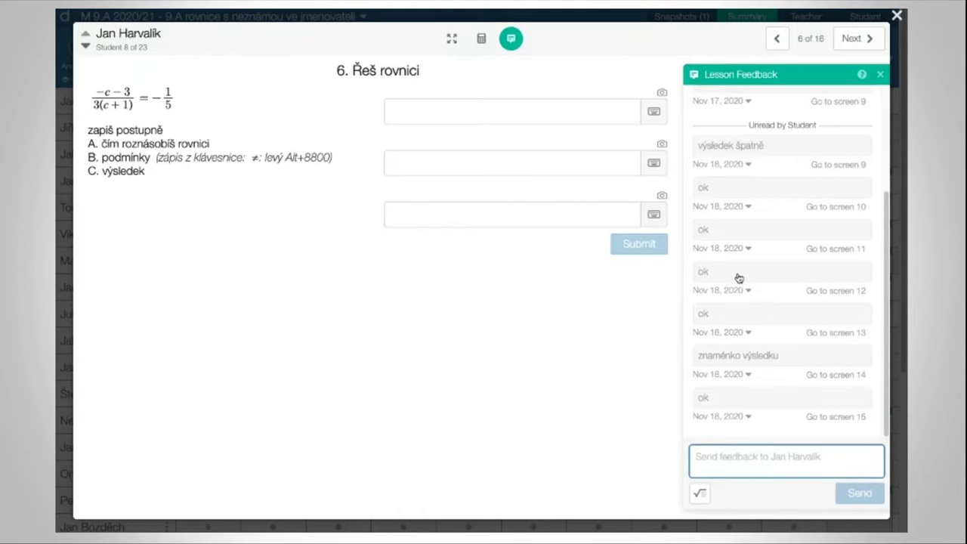
pyautogui.press('Down')
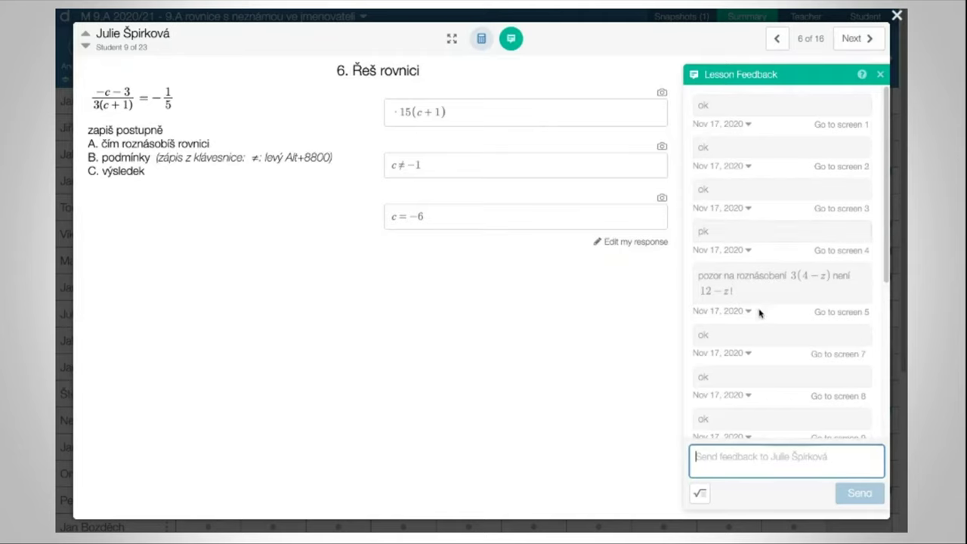
pyautogui.scroll(-5, 759, 313)
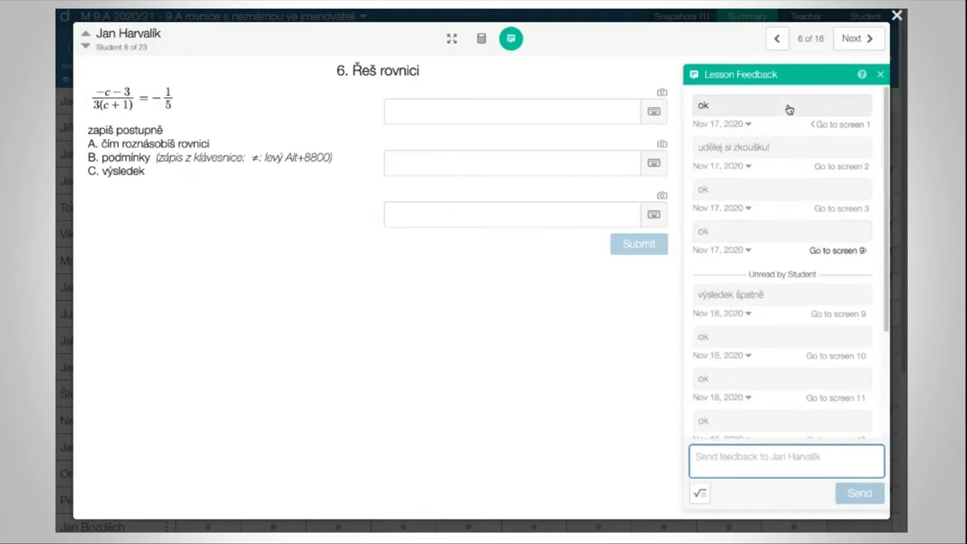
pyautogui.scroll(-2, 793, 291)
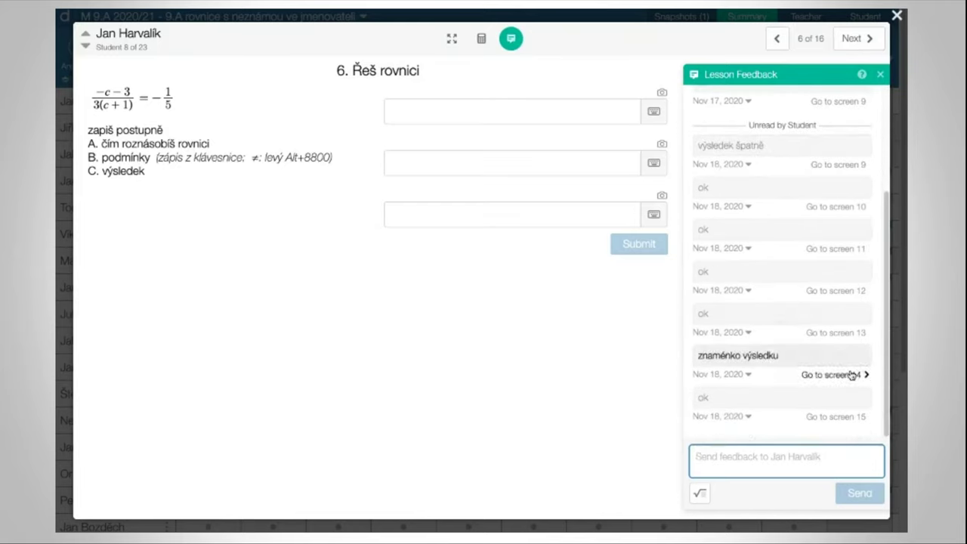
pyautogui.click(897, 16)
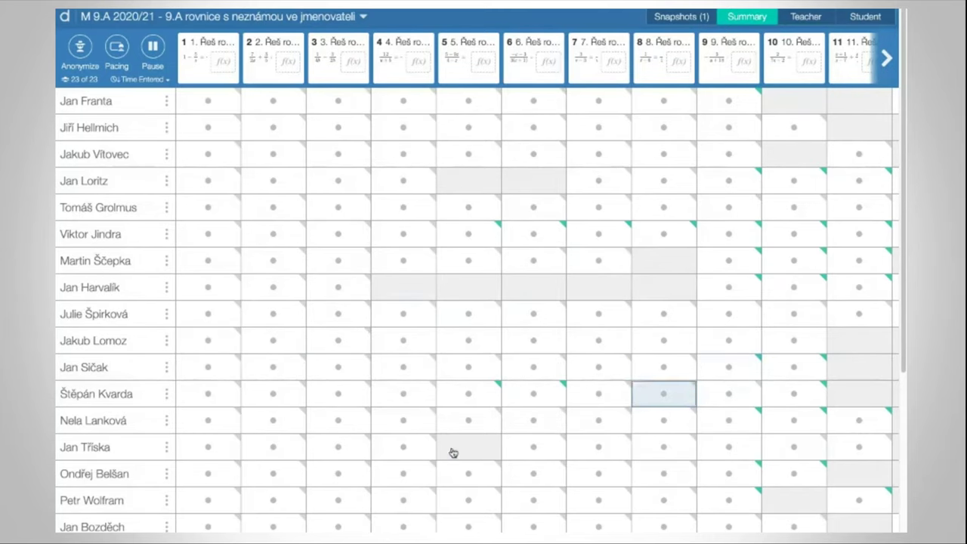
# Look over the whole class summary, then view the screen 5 responses with their answer summary and the screen 3 responses.
pyautogui.scroll(-3, 684, 445)
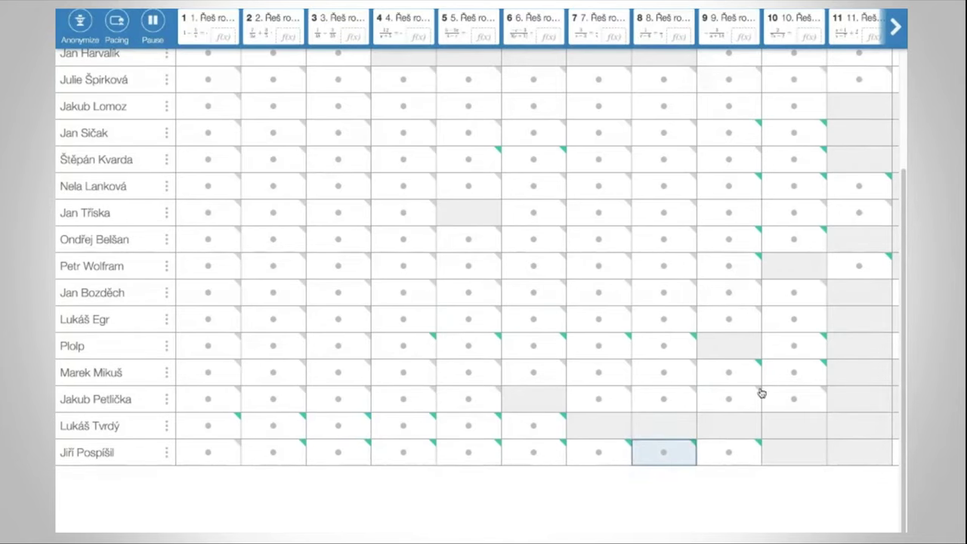
pyautogui.scroll(3, 762, 393)
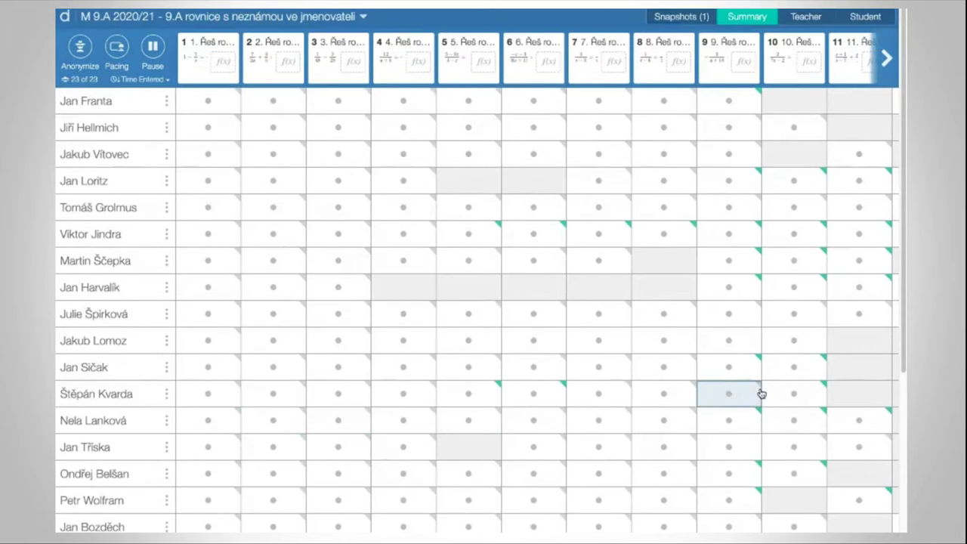
pyautogui.click(462, 59)
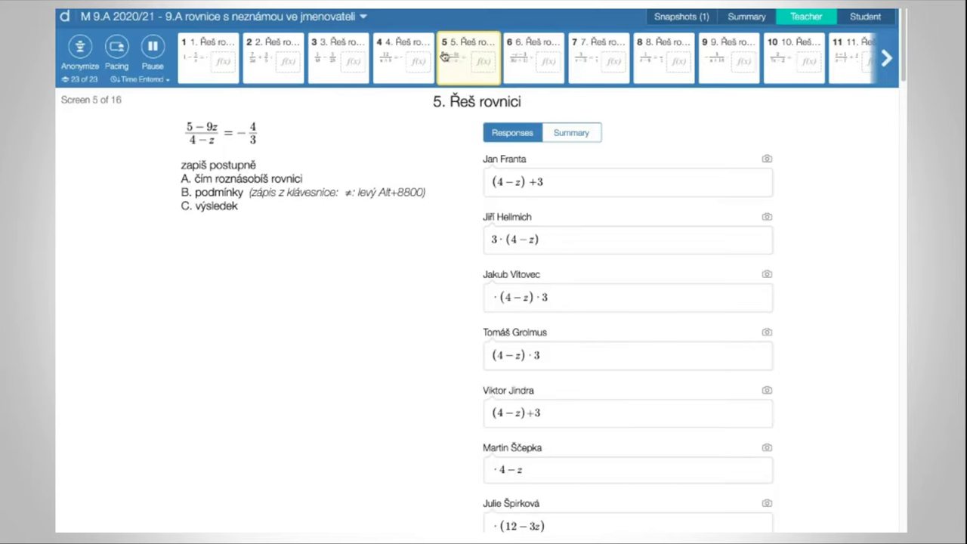
pyautogui.click(577, 136)
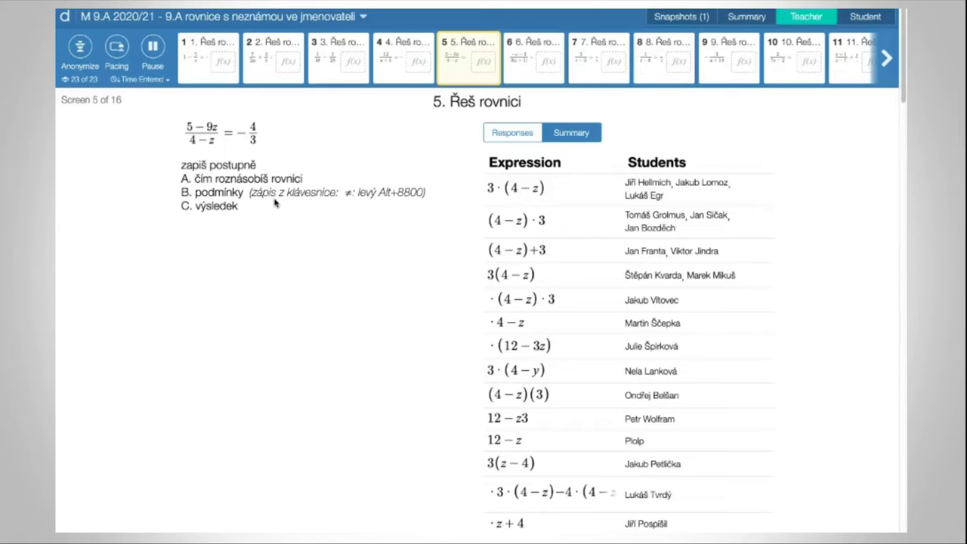
pyautogui.click(331, 65)
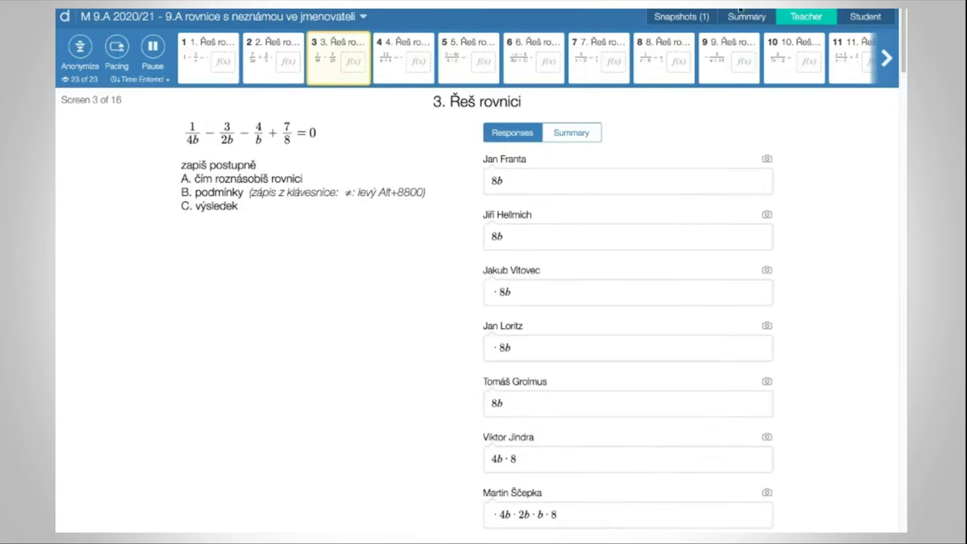
# Preview screen 3 as a student and show the math keypad for the first answer field.
pyautogui.click(860, 17)
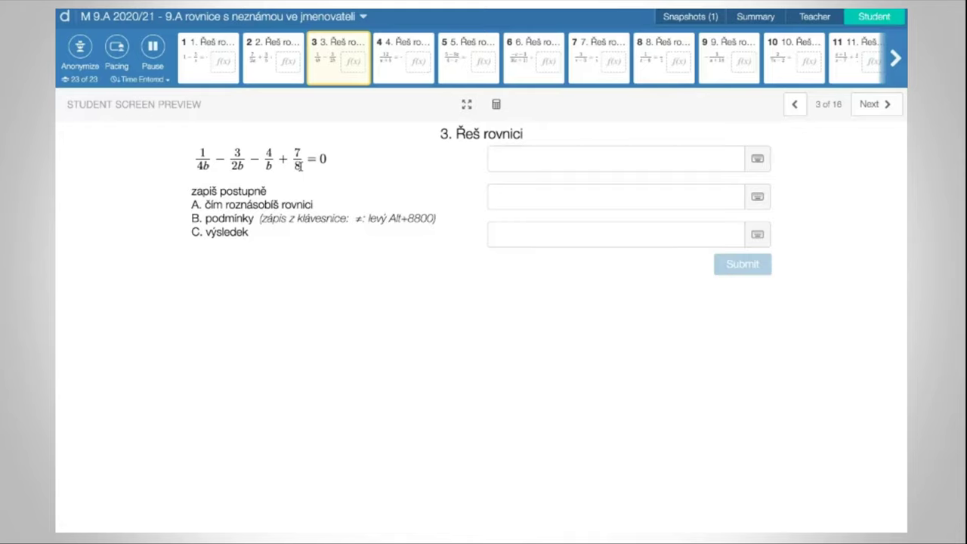
pyautogui.click(758, 160)
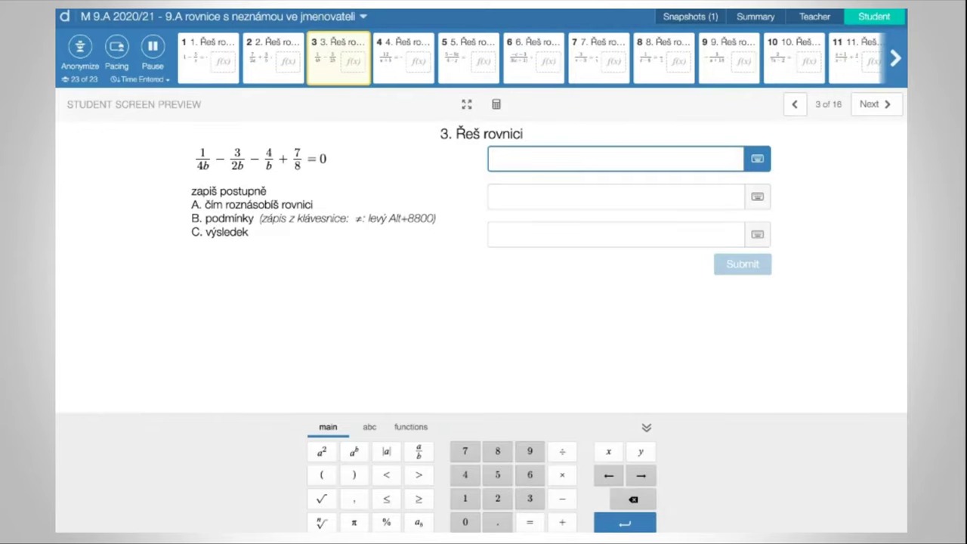
pyautogui.press('ctrl+super+f')
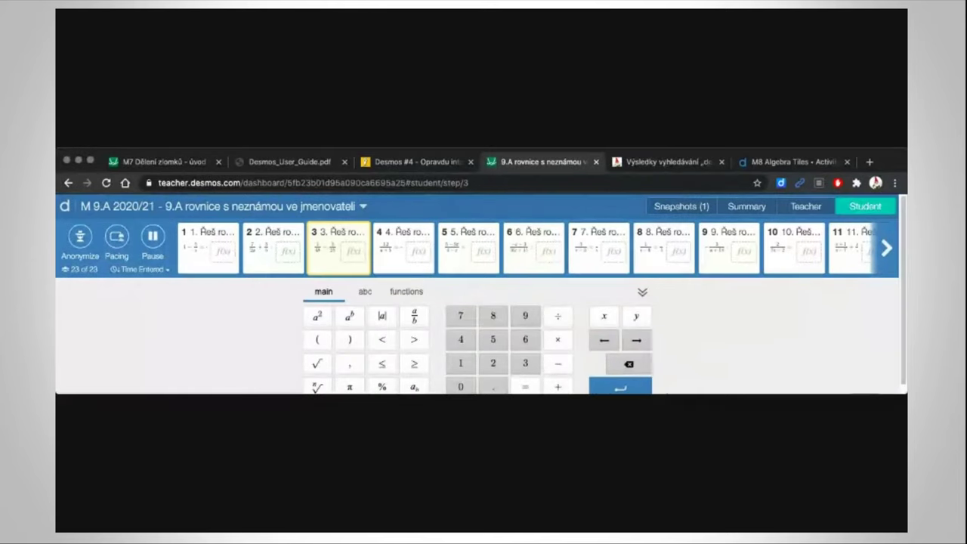
pyautogui.press('ctrl+super+f')
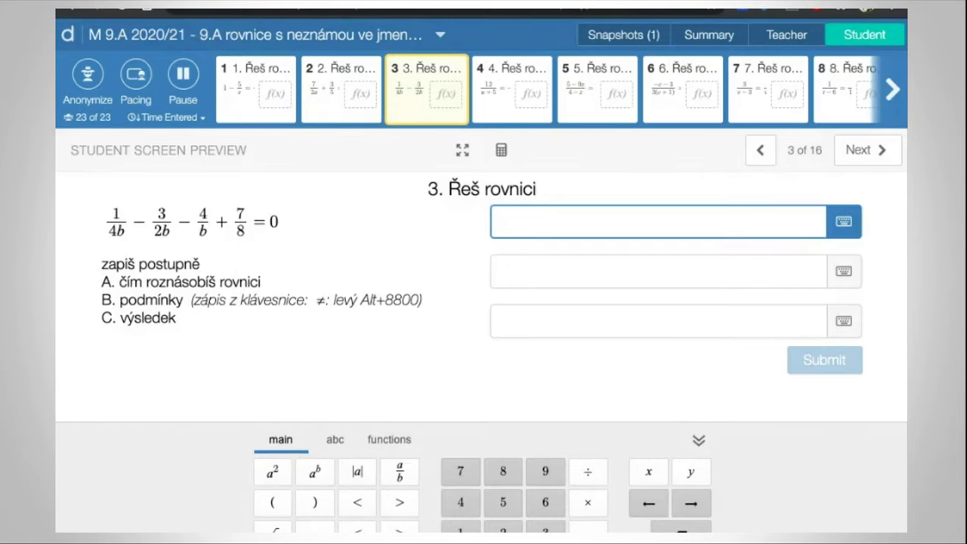
# Return to the Desmos home page, look at the personal collections, and open the custom activity "online hodina (prázdné stránky)".
pyautogui.click(67, 34)
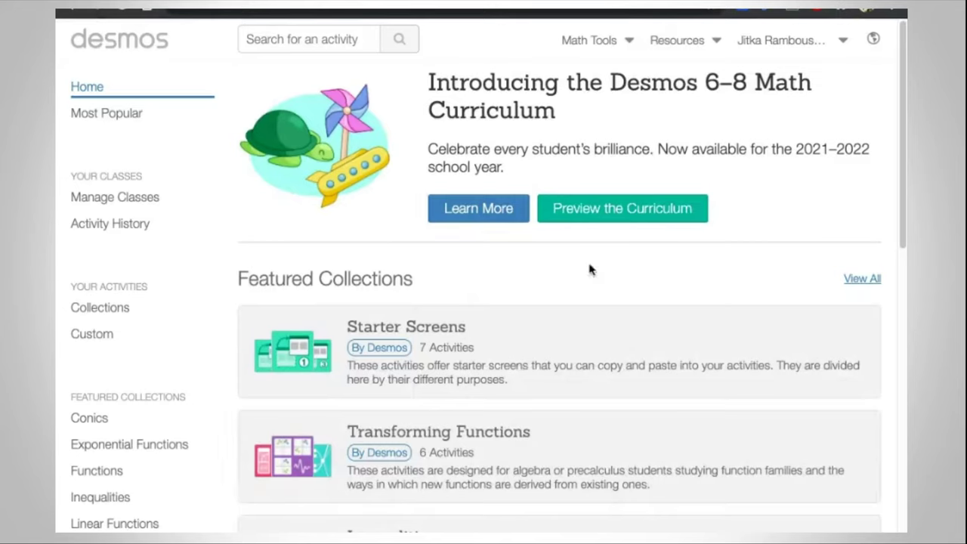
pyautogui.scroll(-2, 207, 317)
pyautogui.click(108, 176)
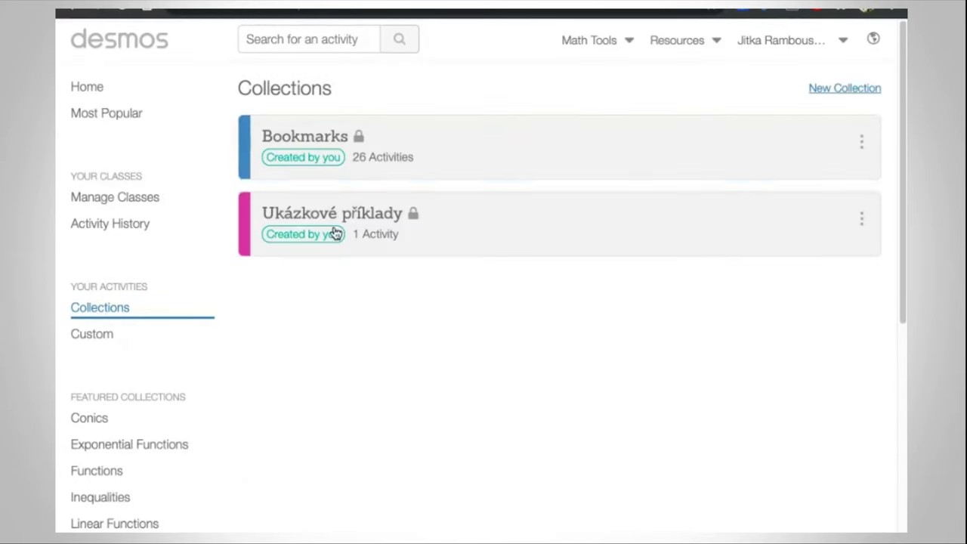
pyautogui.click(106, 336)
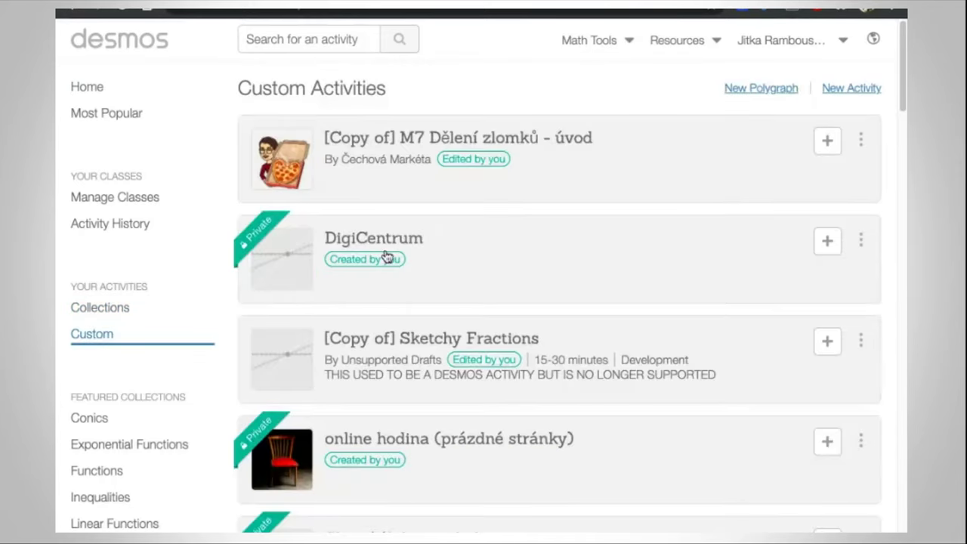
pyautogui.click(463, 441)
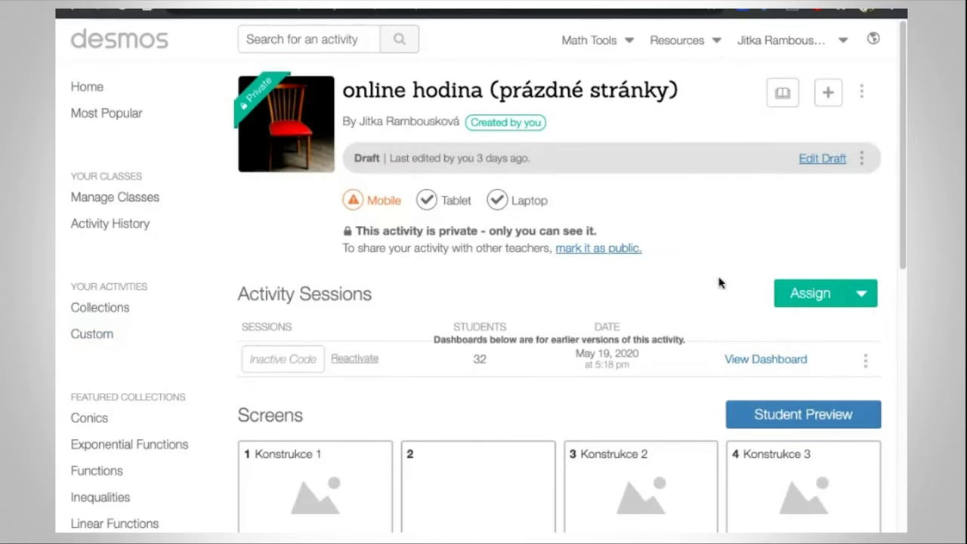
# Create a single session invitation code for the "online hodina (prázdné stránky)" activity, active for 48 hours.
pyautogui.scroll(-1, 752, 281)
pyautogui.scroll(-1, 752, 281)
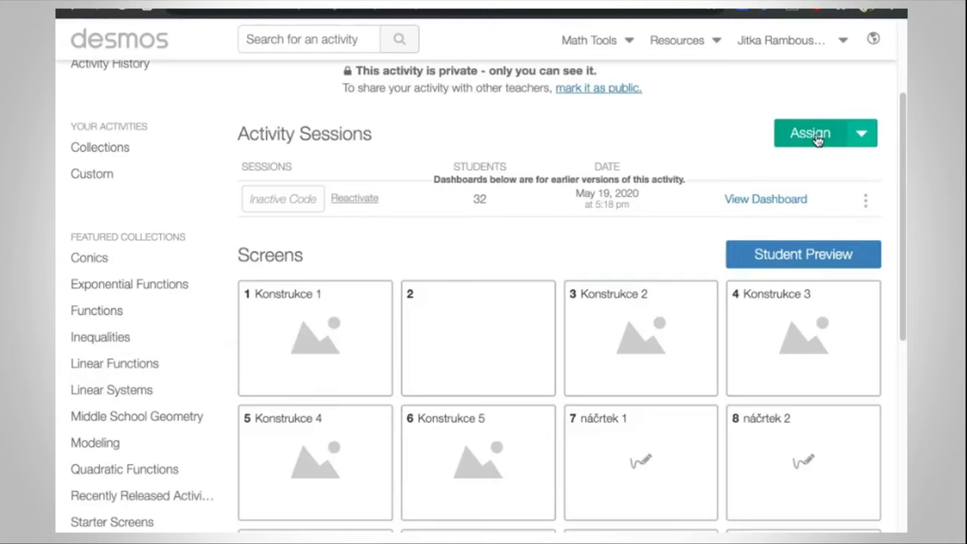
pyautogui.click(869, 134)
pyautogui.click(816, 198)
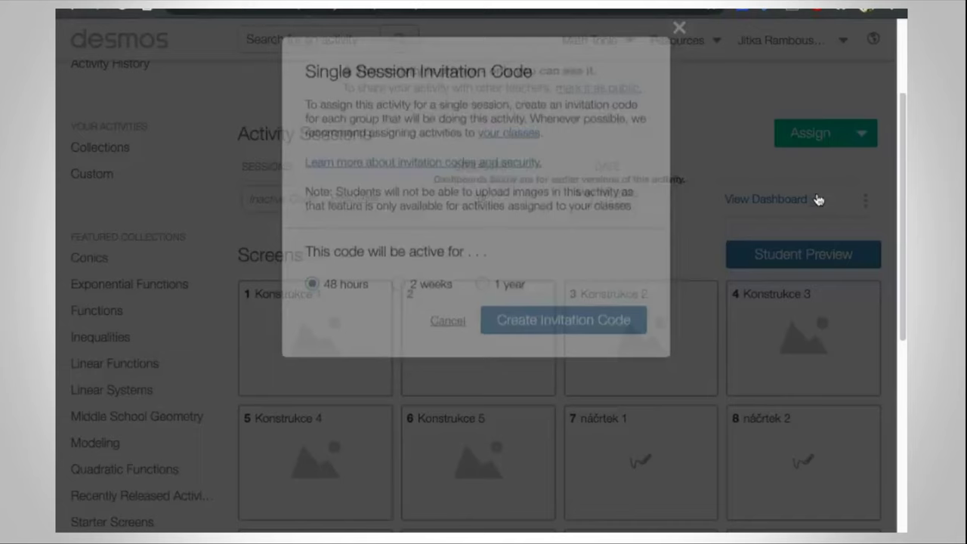
pyautogui.click(549, 328)
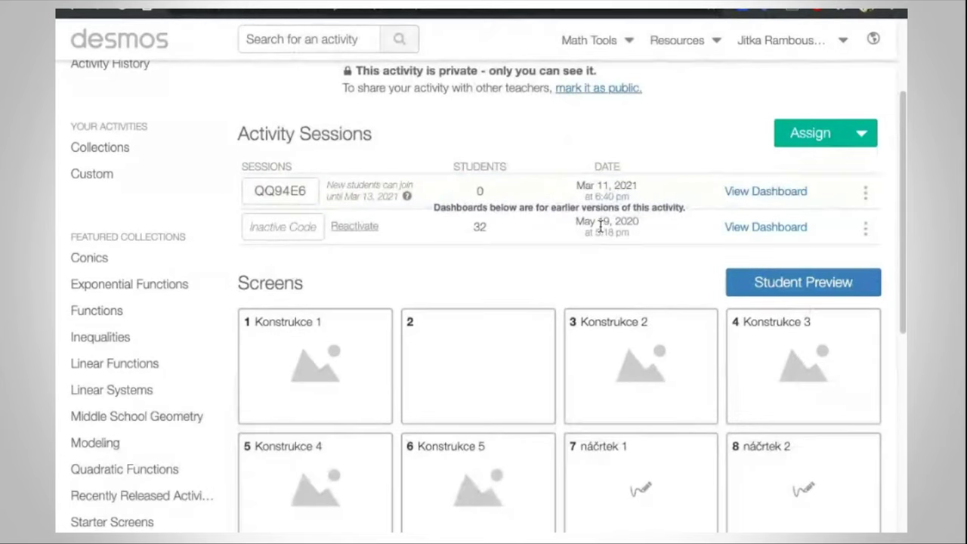
# Create a second single session invitation code for the "online hodina (prázdné stránky)" activity, active for 48 hours.
pyautogui.click(863, 136)
pyautogui.click(796, 193)
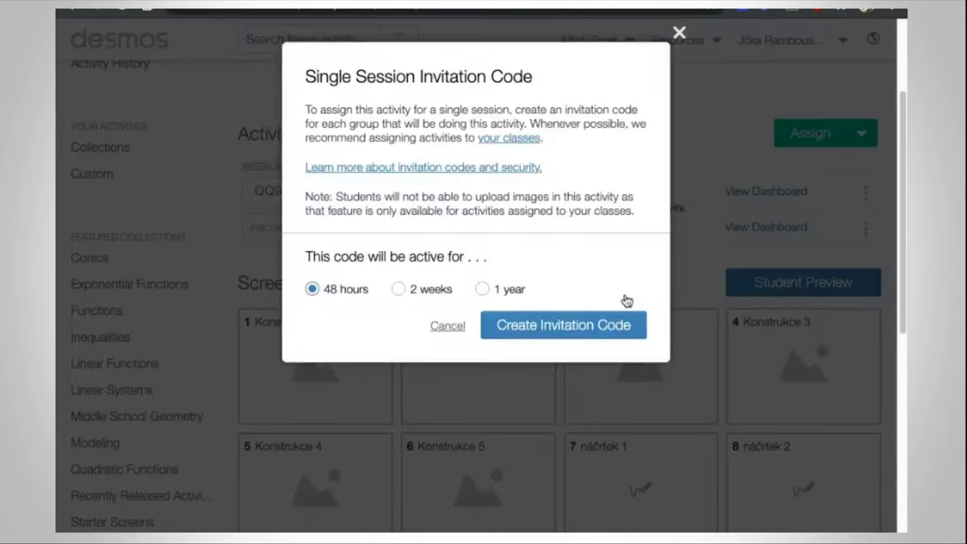
pyautogui.click(532, 327)
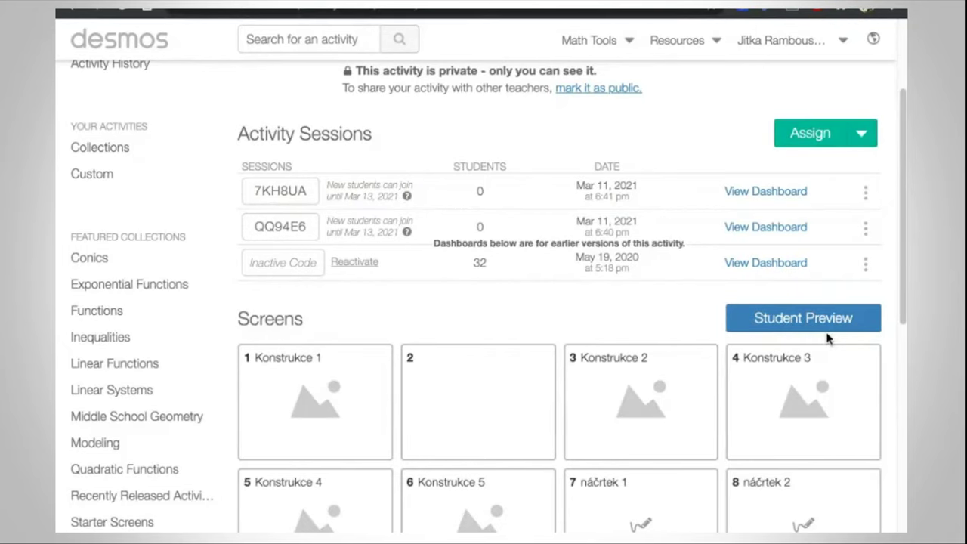
# Look over the activity's edit, collaborate, share and copy options, followed by the options for its draft.
pyautogui.scroll(3, 600, 233)
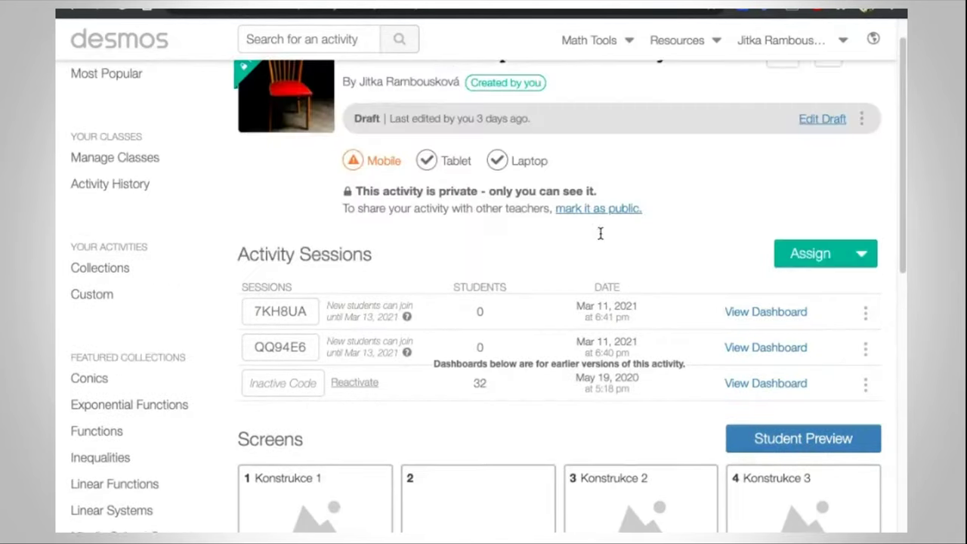
pyautogui.scroll(1, 600, 234)
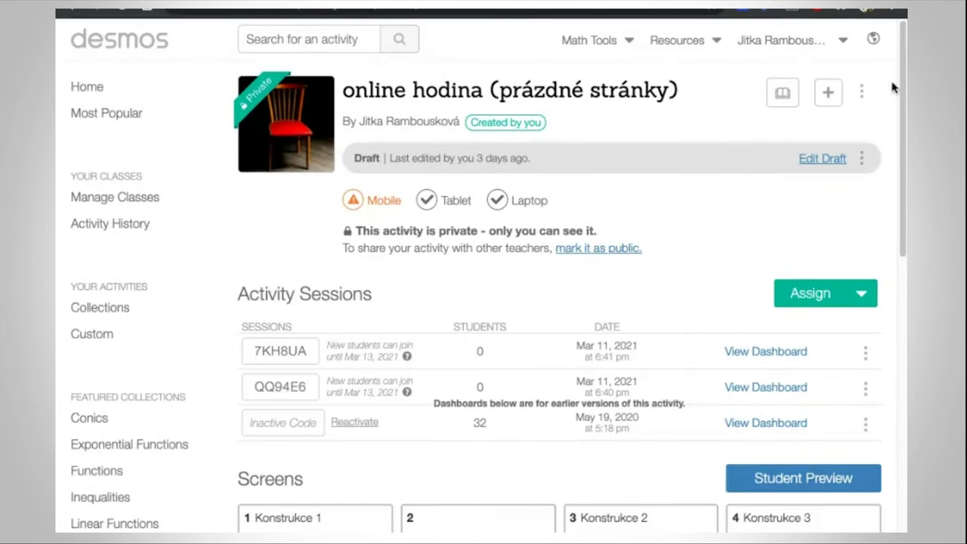
pyautogui.click(863, 93)
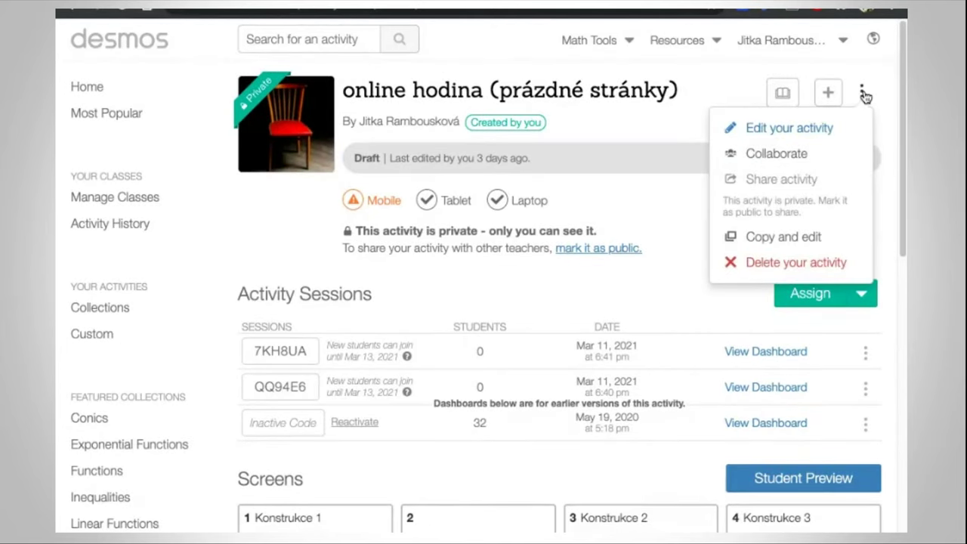
pyautogui.click(641, 181)
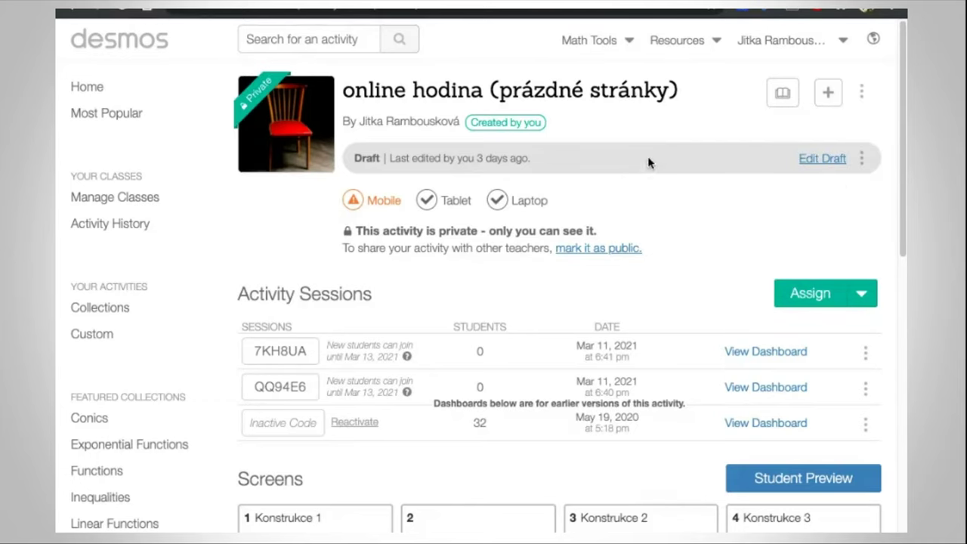
pyautogui.click(862, 157)
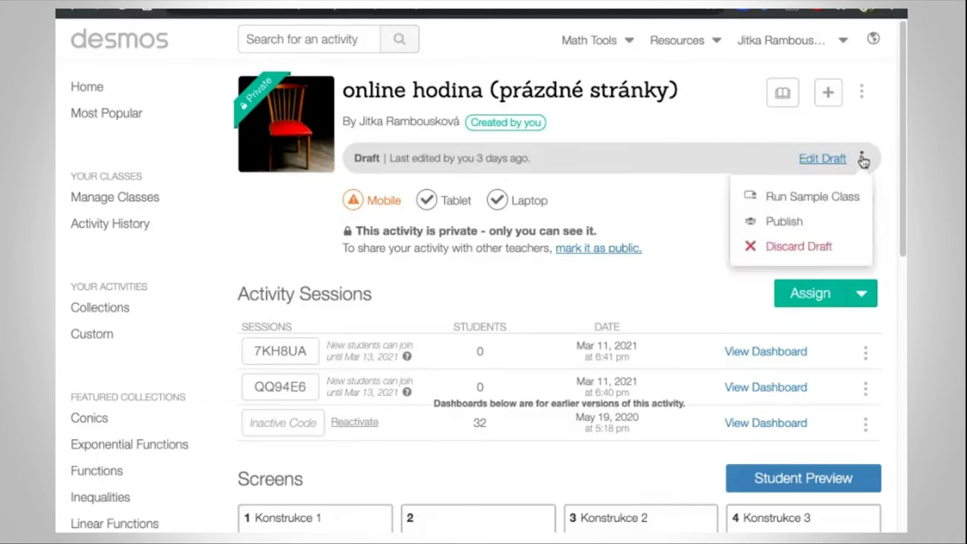
pyautogui.click(656, 199)
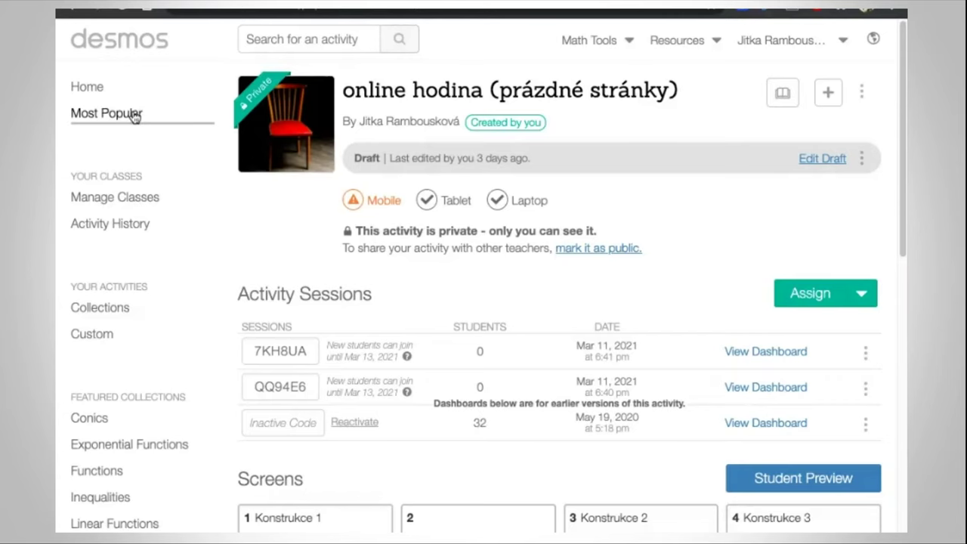
# Browse the most popular activities and view the sharing option and available collections for "Marbleslides: Lines".
pyautogui.click(135, 114)
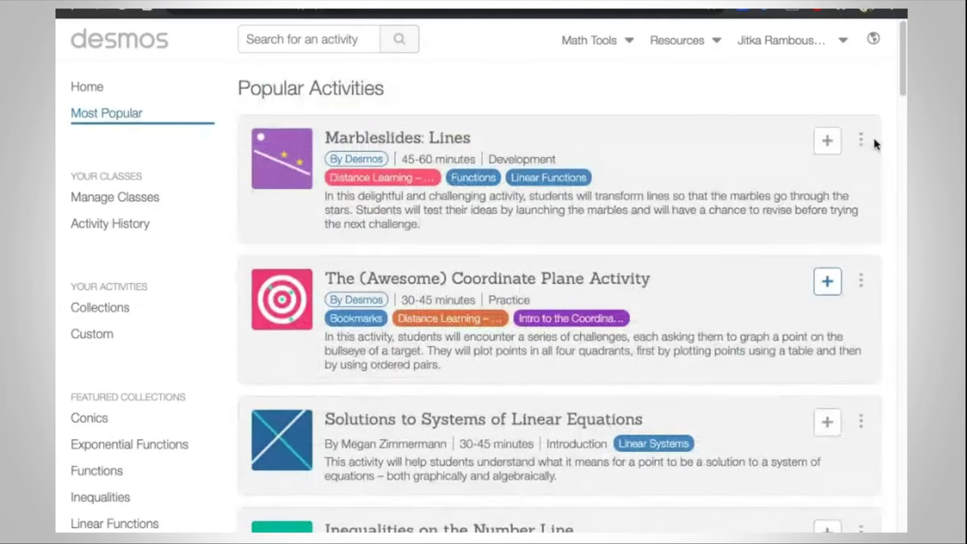
pyautogui.click(861, 140)
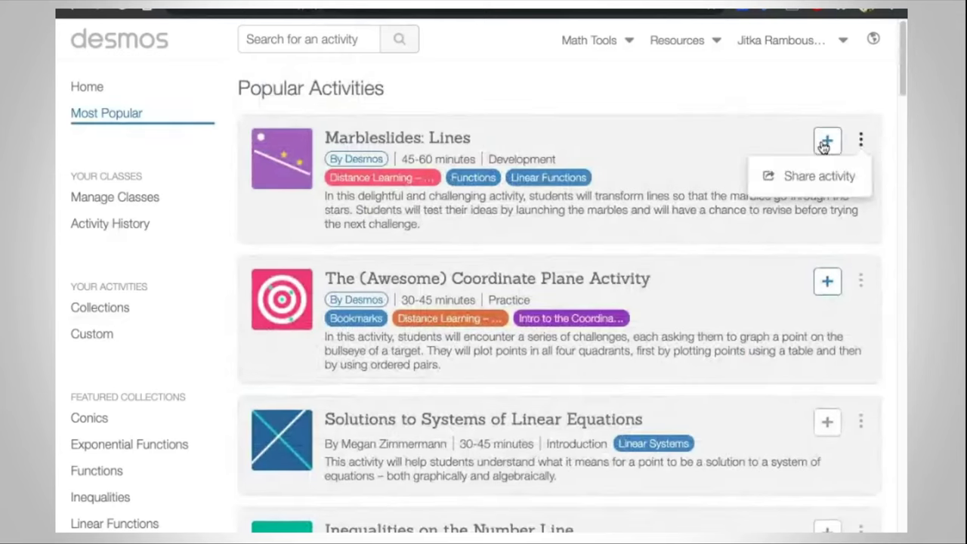
pyautogui.click(825, 143)
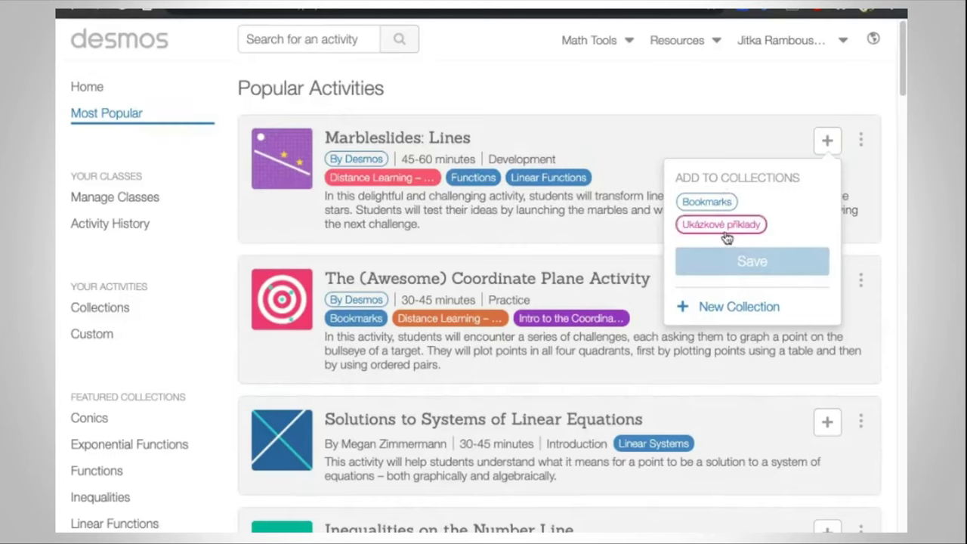
pyautogui.click(580, 83)
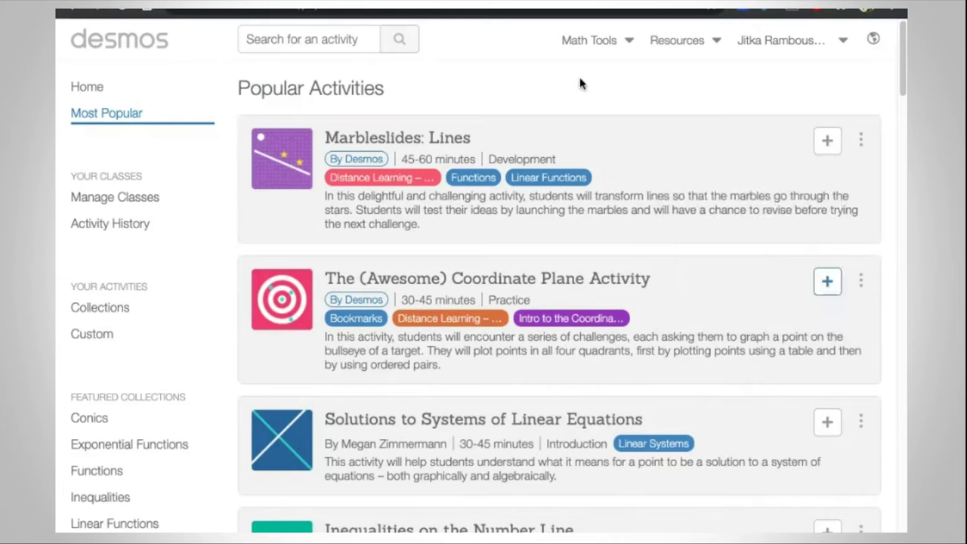
# Open the custom activity "DigiCentrum" and show the collections it can be added to.
pyautogui.click(176, 325)
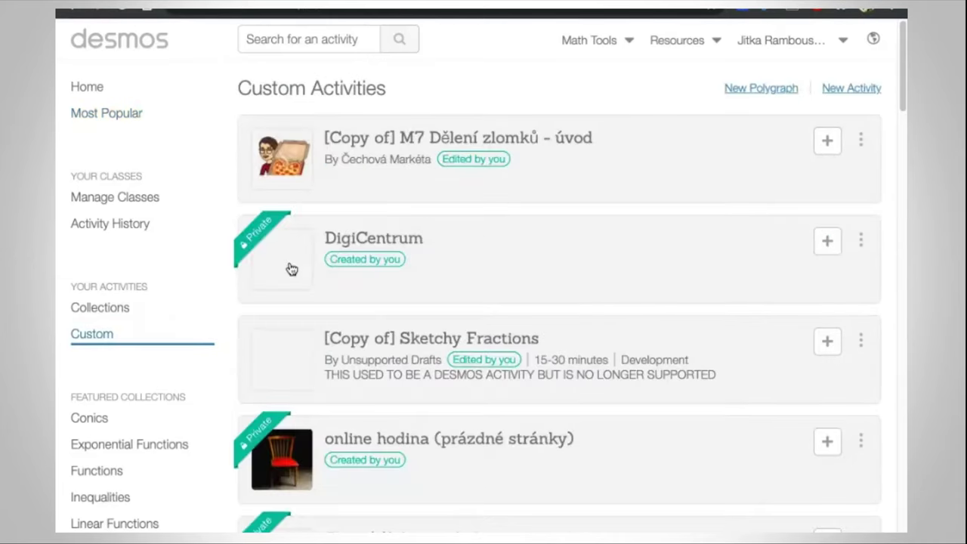
pyautogui.click(827, 141)
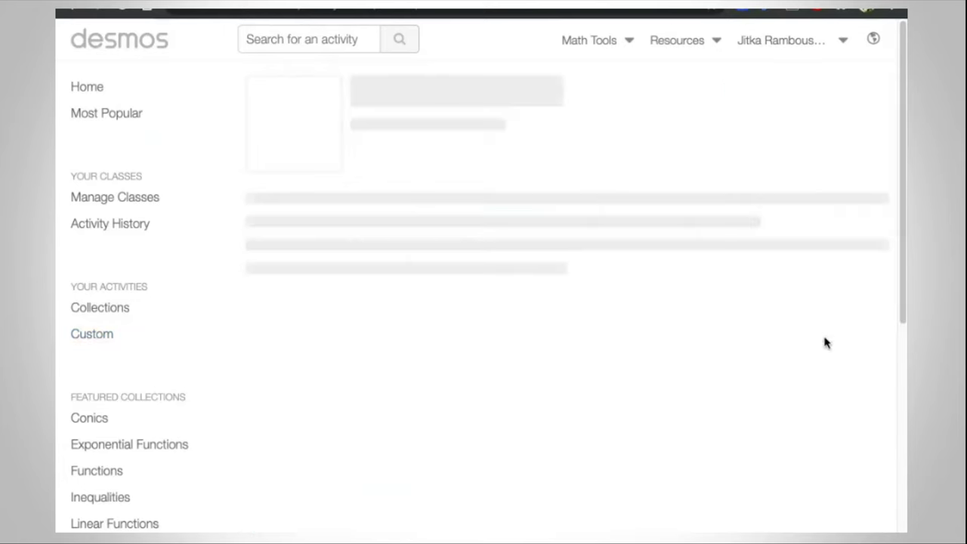
pyautogui.click(829, 93)
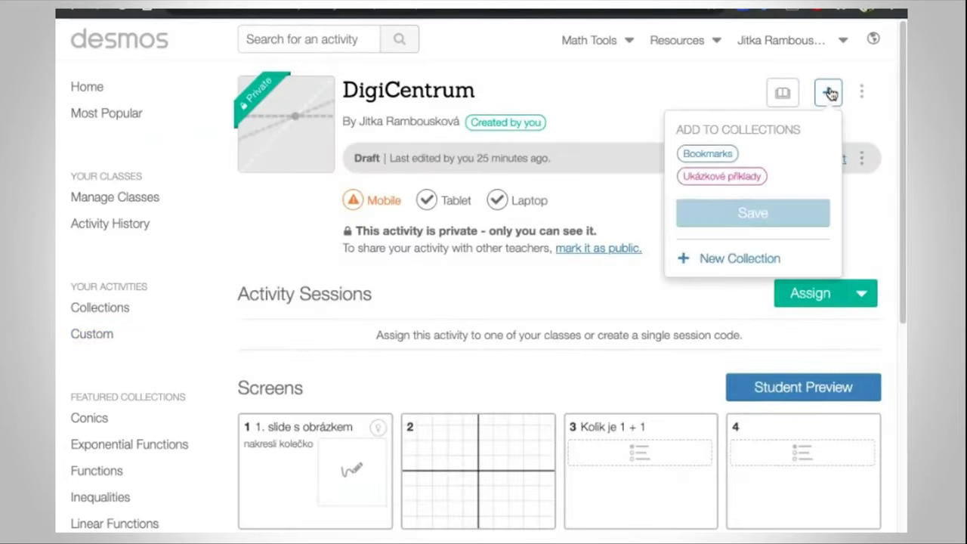